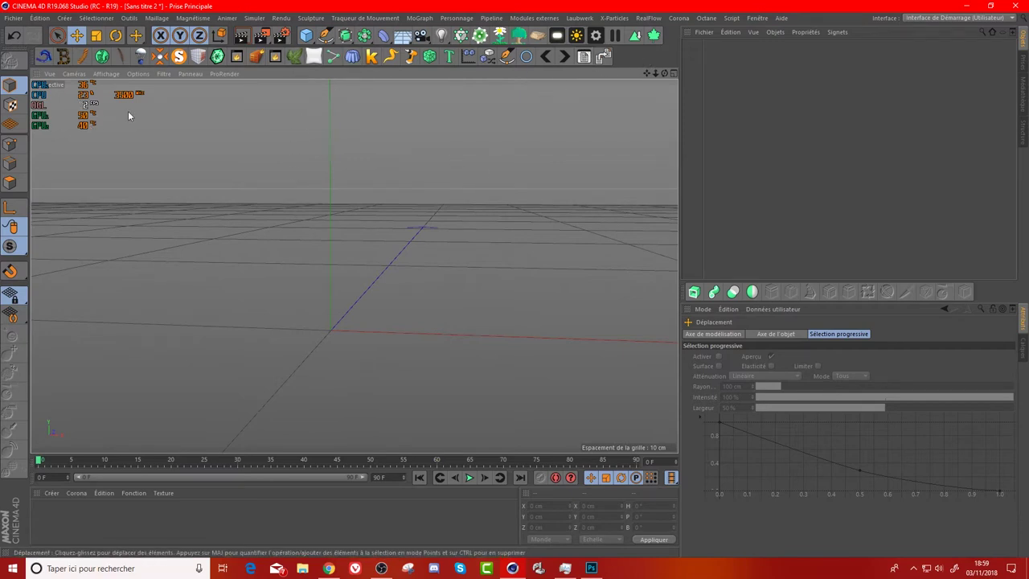
# - Pan the perspective view, then enlarge the front view from the four-view layout to full size
pyautogui.moveTo(646, 75); pyautogui.dragTo(256, 212)
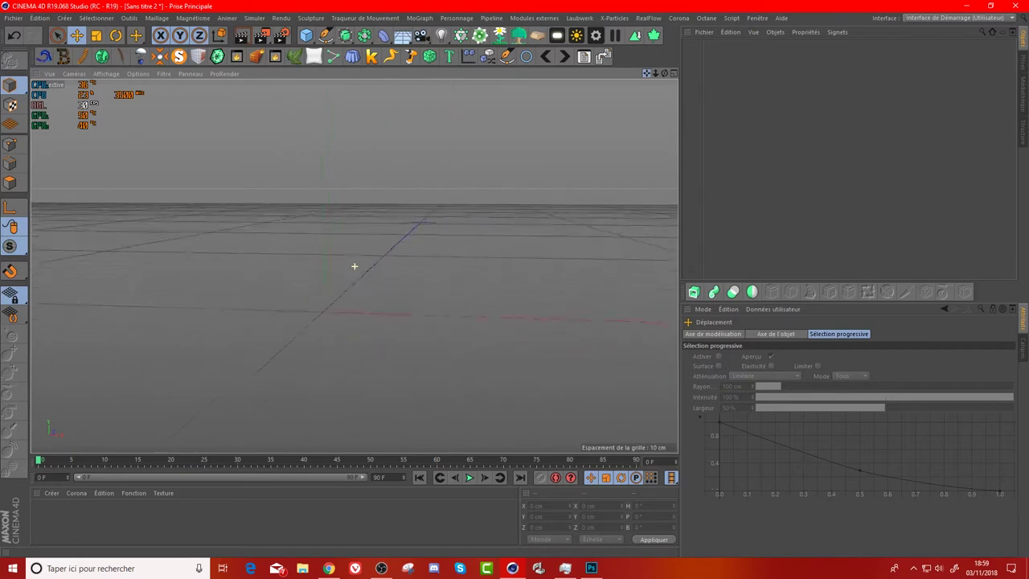
pyautogui.middleClick(311, 190)
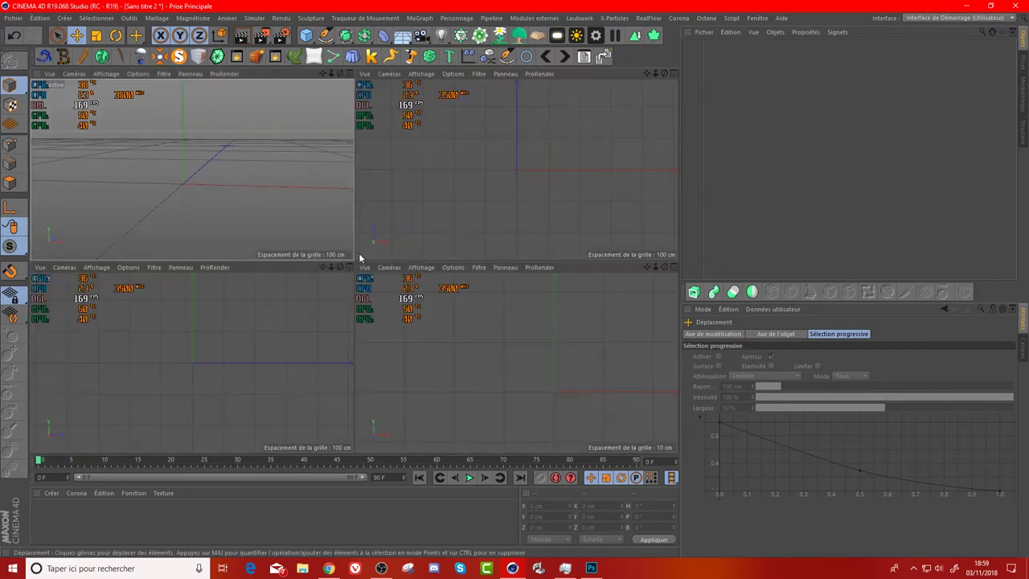
pyautogui.middleClick(493, 356)
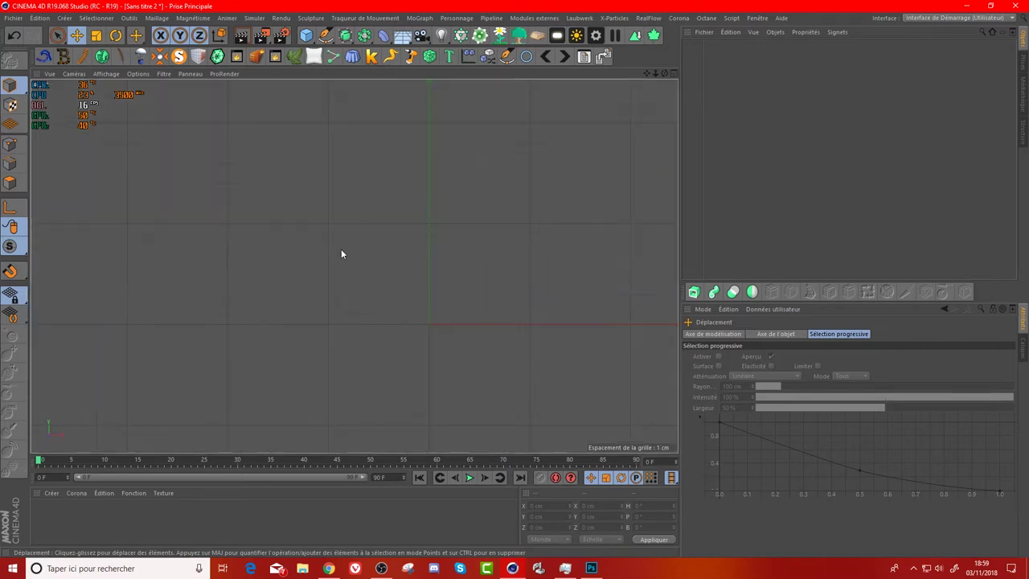
# - With the Spline Pen, place the stem, notch and ledge points, then a curved Bézier point at the axis
pyautogui.click(326, 36)
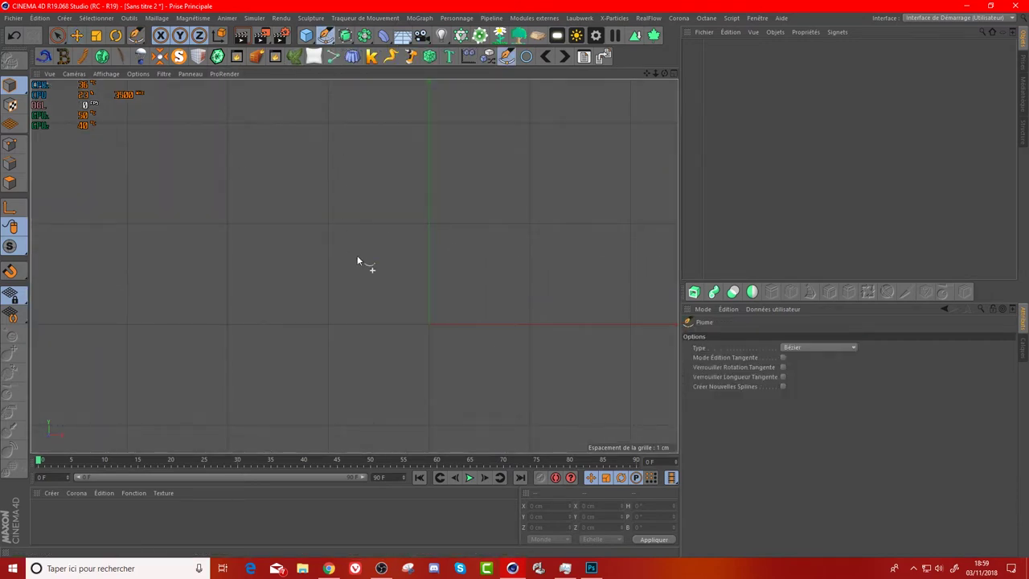
pyautogui.scroll(3, 454, 232)
pyautogui.moveTo(648, 73); pyautogui.dragTo(354, 266)
pyautogui.keyDown('alt'); pyautogui.moveTo(354, 266); pyautogui.dragTo(412, 192, button='middle'); pyautogui.keyUp('alt')
pyautogui.click(398, 237)
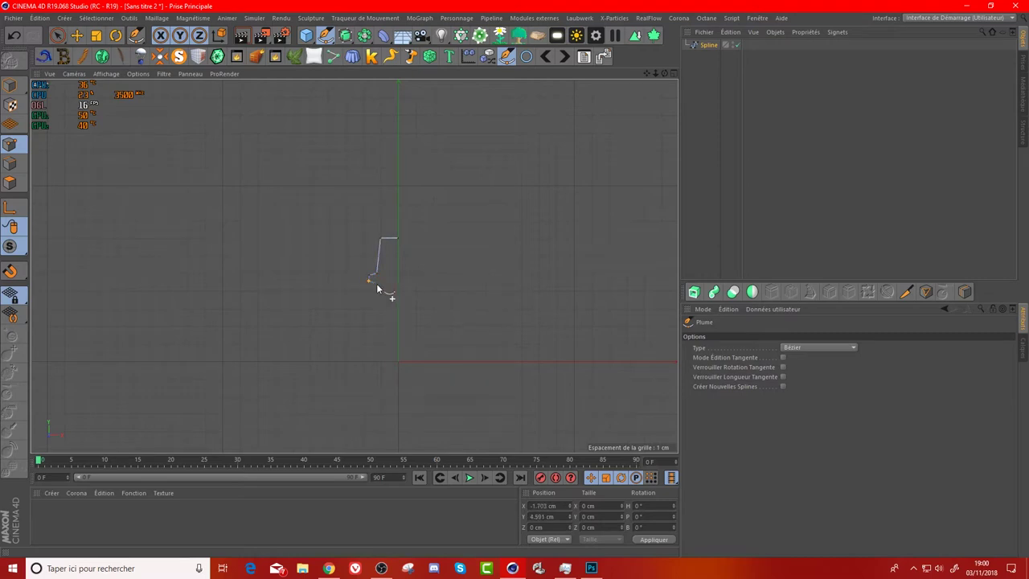
pyautogui.click(376, 286)
pyautogui.click(310, 290)
pyautogui.moveTo(400, 362); pyautogui.dragTo(460, 363)
pyautogui.moveTo(461, 363); pyautogui.dragTo(461, 364)
pyautogui.press('Escape')
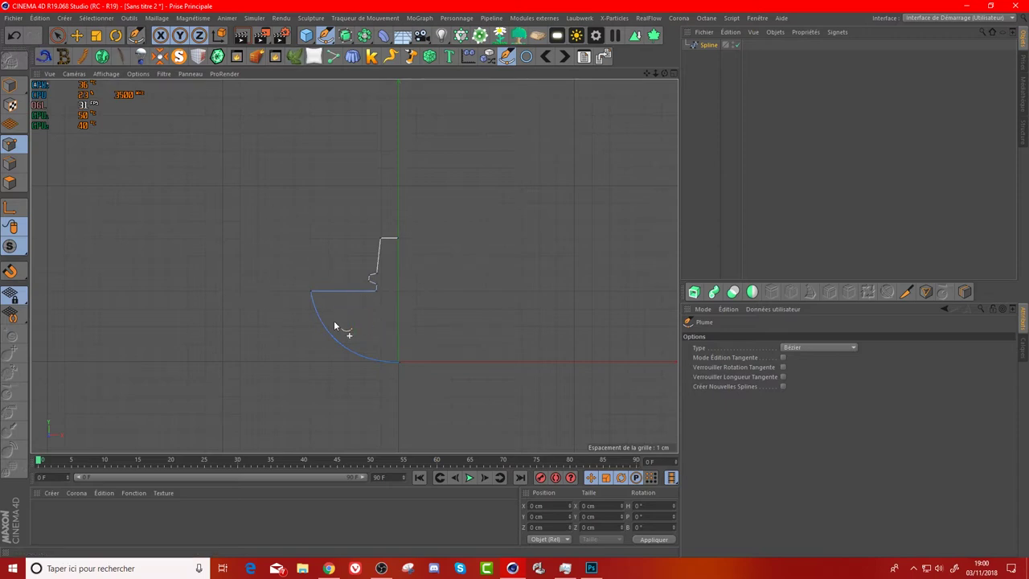
pyautogui.scroll(2, 373, 287)
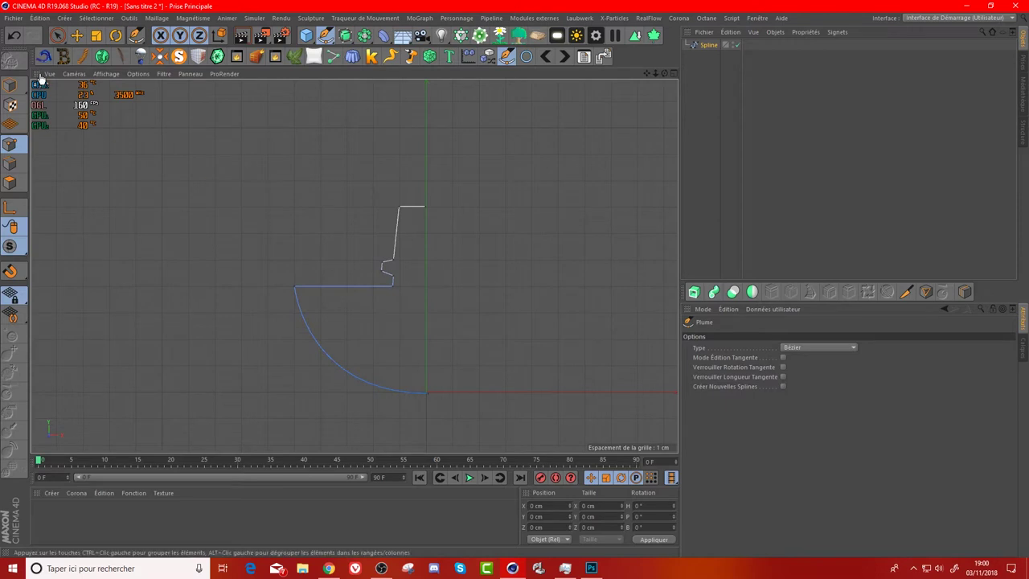
# - Chamfer the notch corner point to a 0.16 cm radius
pyautogui.click(64, 36)
pyautogui.click(384, 265)
pyautogui.click(390, 267)
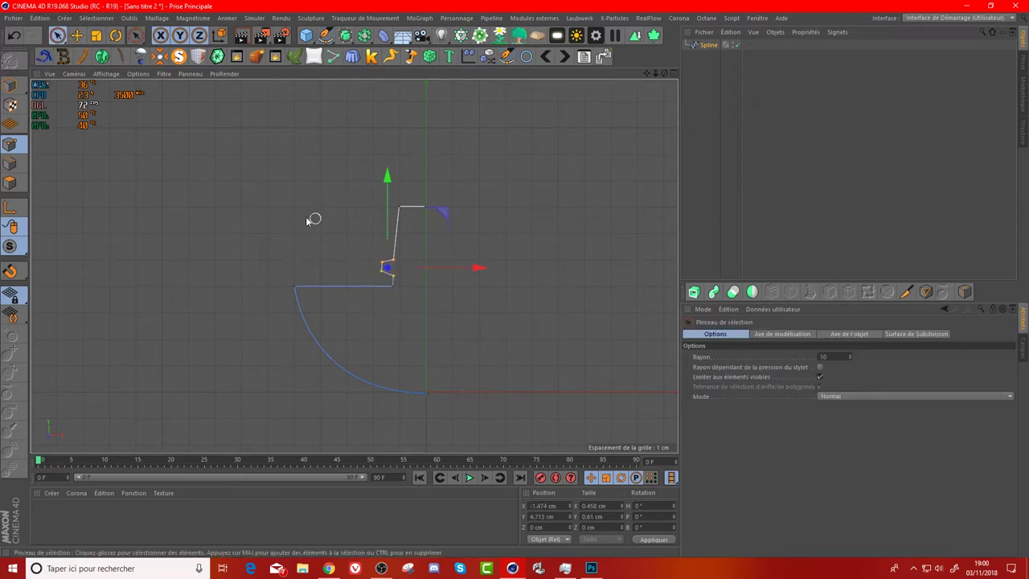
pyautogui.rightClick(353, 235)
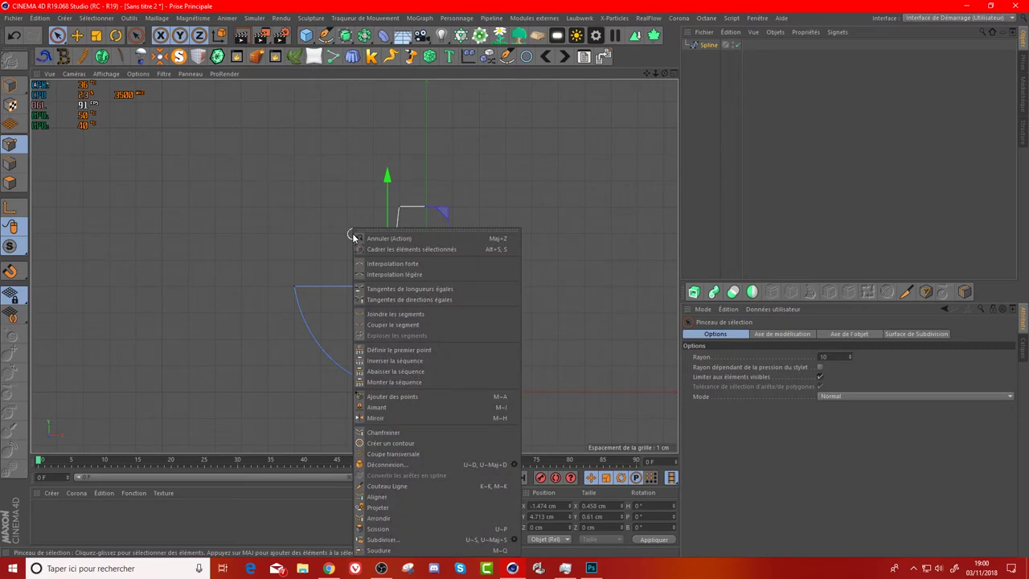
pyautogui.click(394, 437)
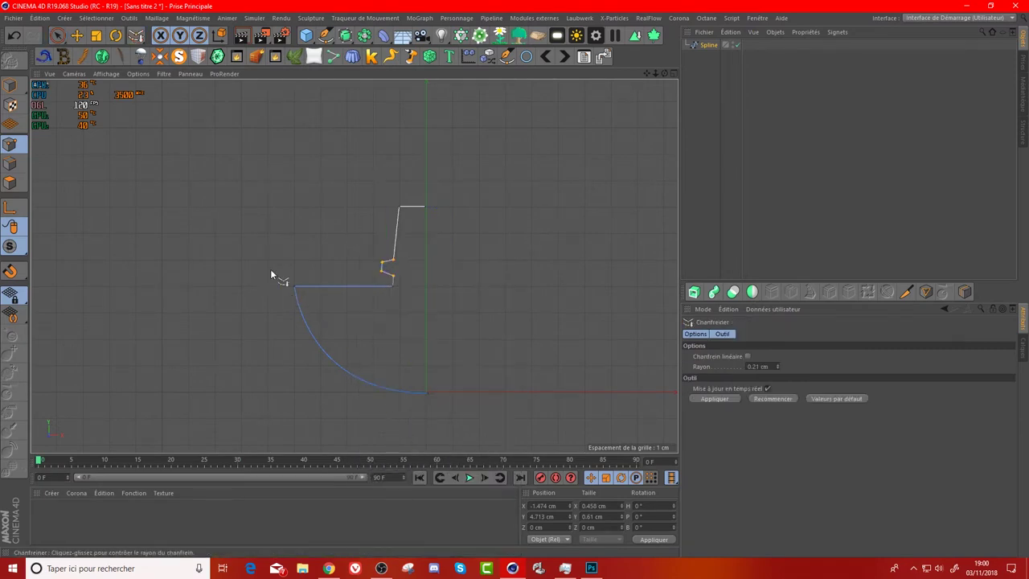
pyautogui.moveTo(195, 188); pyautogui.dragTo(181, 188)
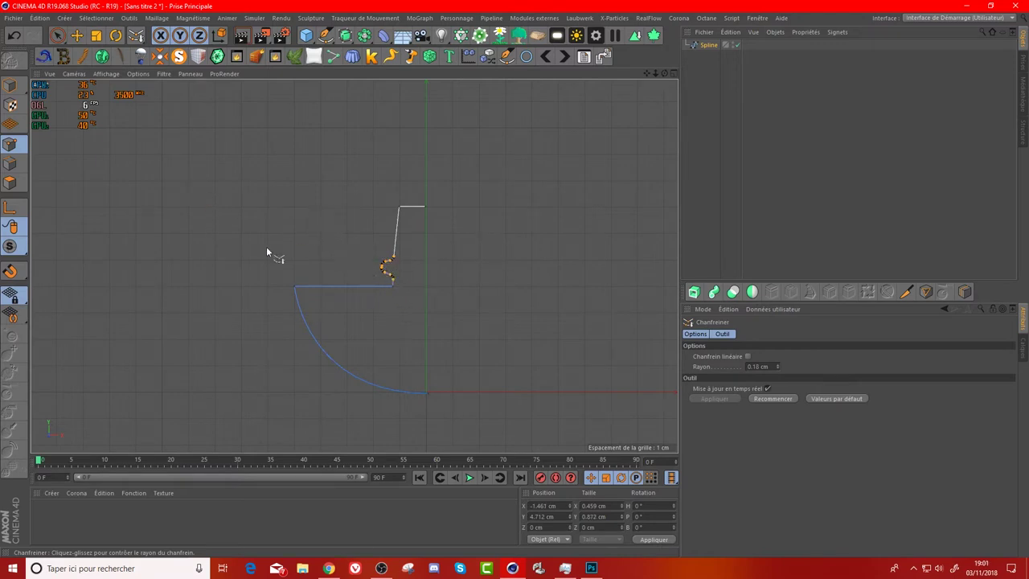
# - Chamfer the corner where the ledge meets the bowl to about 0.23 cm
pyautogui.click(76, 36)
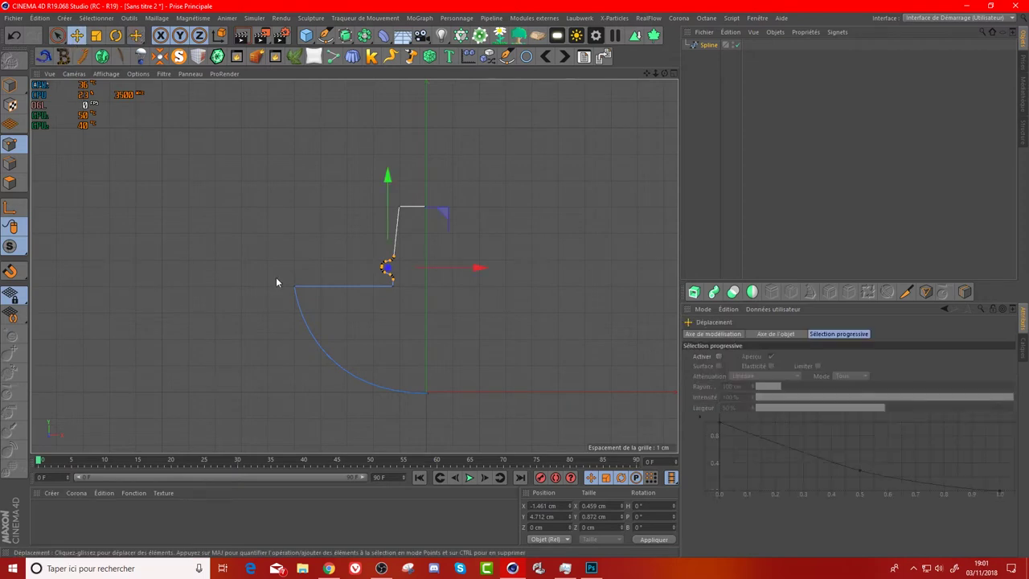
pyautogui.click(294, 286)
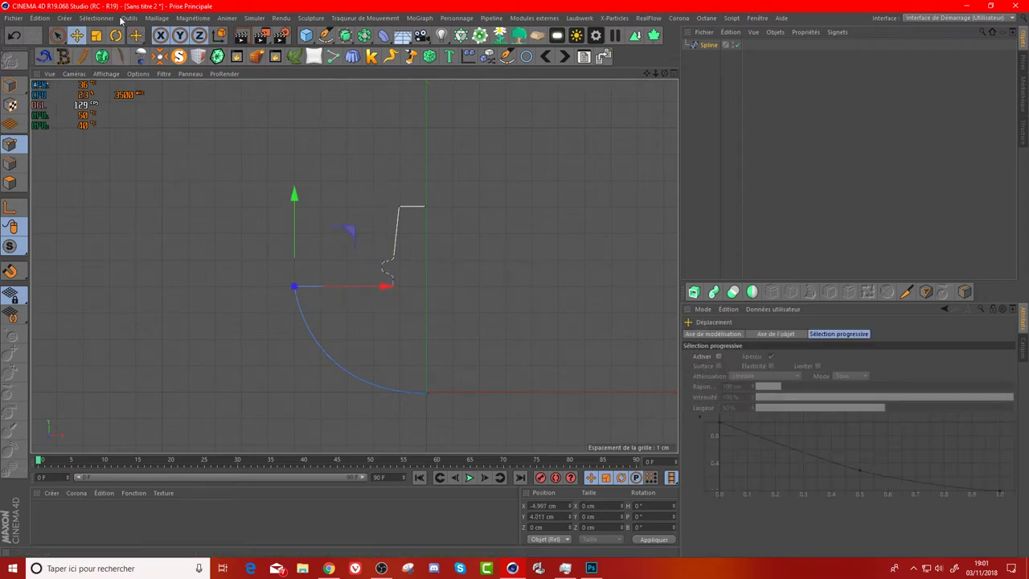
pyautogui.click(135, 37)
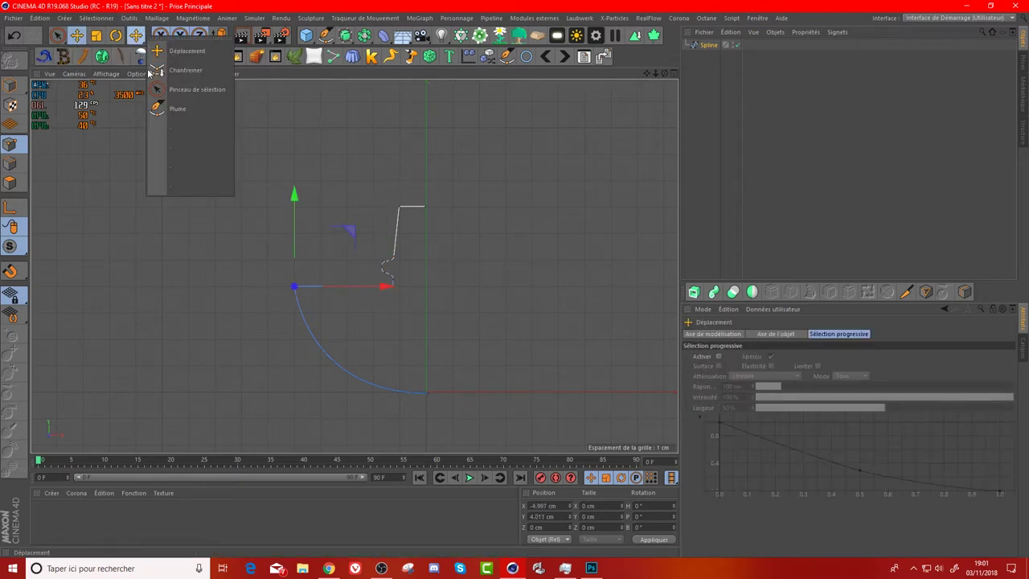
pyautogui.click(188, 71)
pyautogui.moveTo(172, 193); pyautogui.dragTo(180, 193)
pyautogui.moveTo(309, 298); pyautogui.dragTo(306, 295)
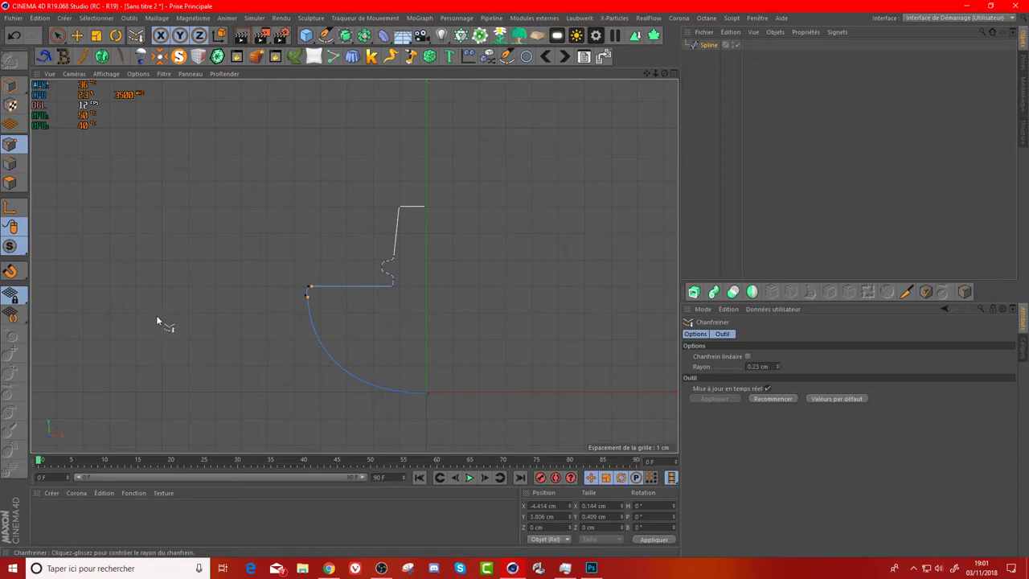
# - Chamfer the top point of the profile with a small radius
pyautogui.press('e')
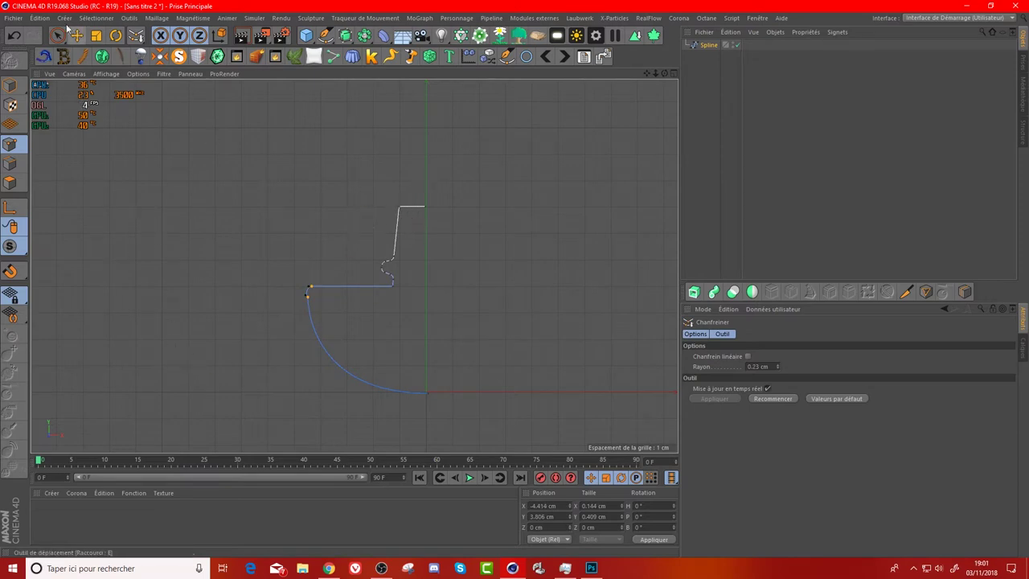
pyautogui.click(399, 207)
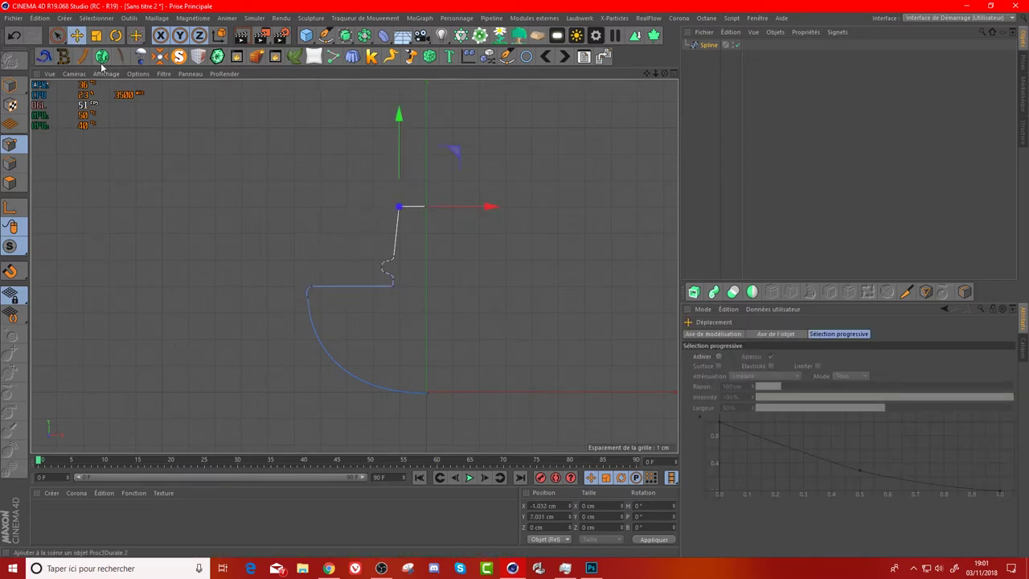
pyautogui.click(135, 35)
pyautogui.click(178, 70)
pyautogui.moveTo(400, 207); pyautogui.dragTo(400, 208)
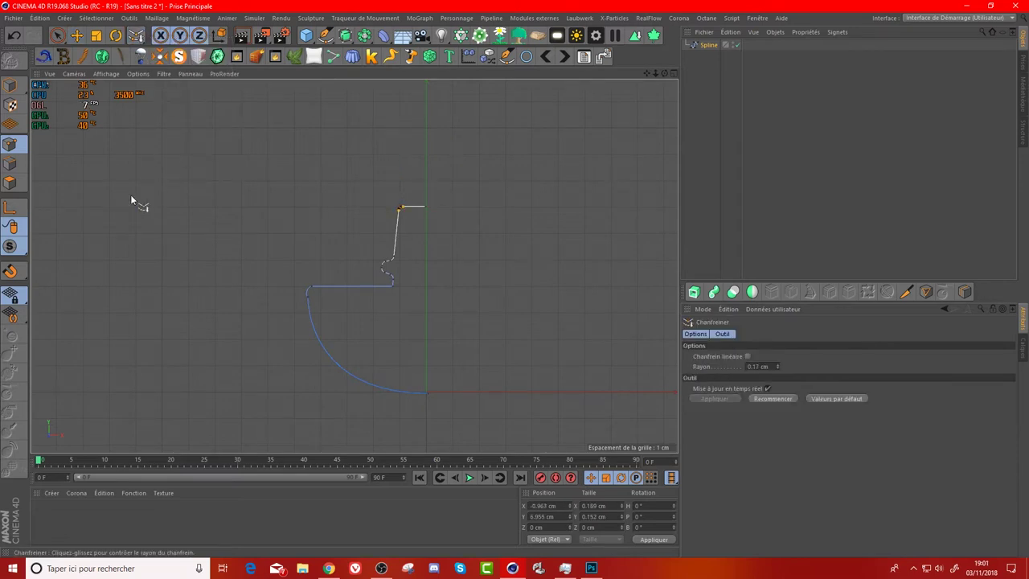
# - Nudge the bottom endpoint onto the vertical axis and deselect the spline
pyautogui.click(78, 36)
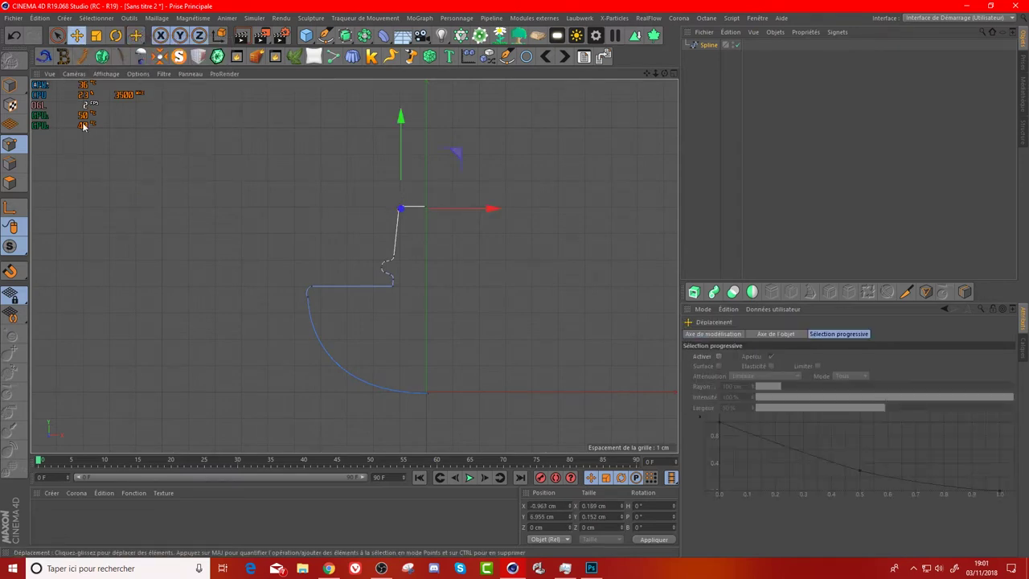
pyautogui.click(427, 393)
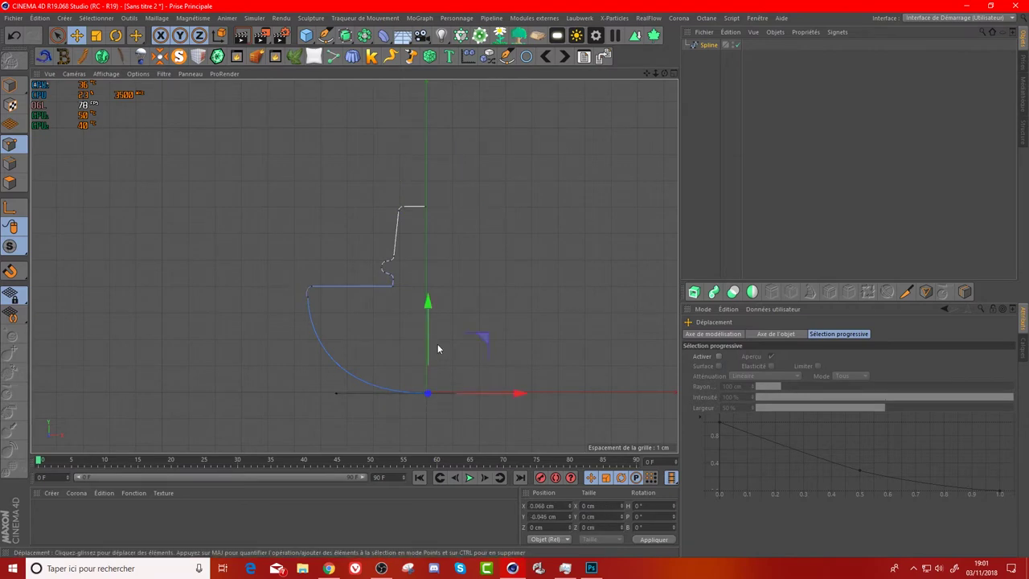
pyautogui.moveTo(505, 394); pyautogui.dragTo(504, 394)
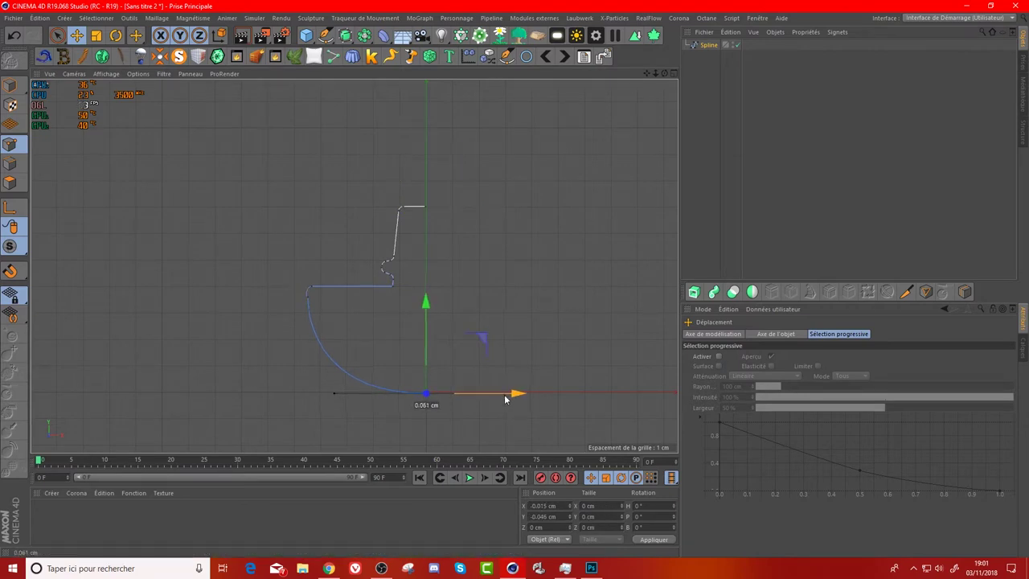
pyautogui.click(710, 119)
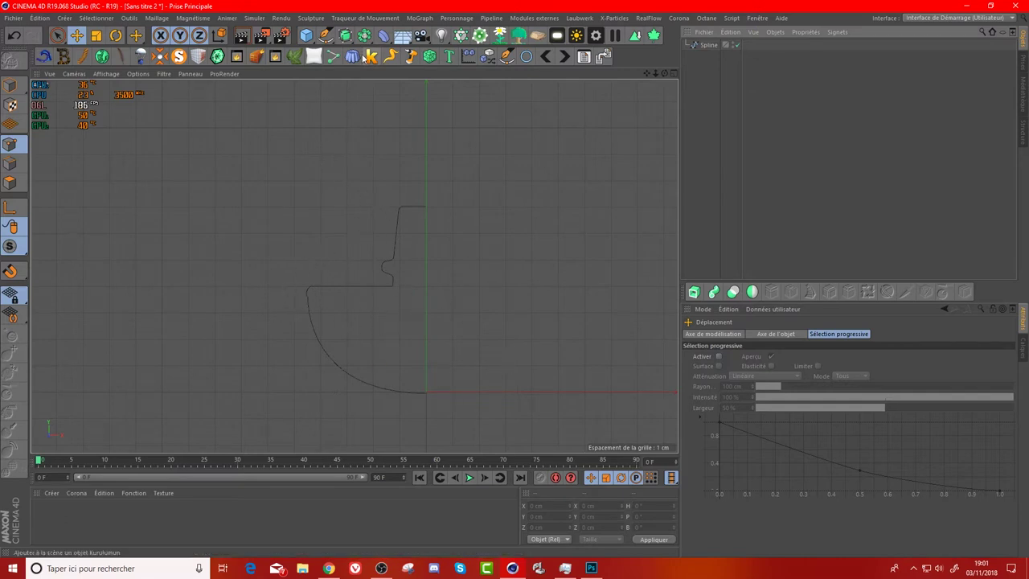
# - Add a Révolution generator and place the profile spline inside it
pyautogui.click(344, 35)
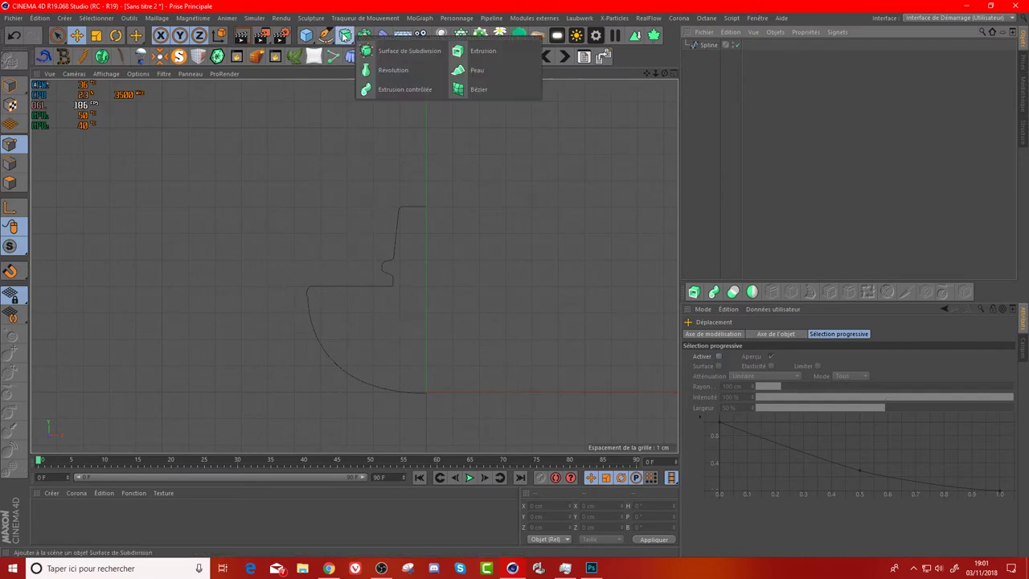
pyautogui.click(384, 71)
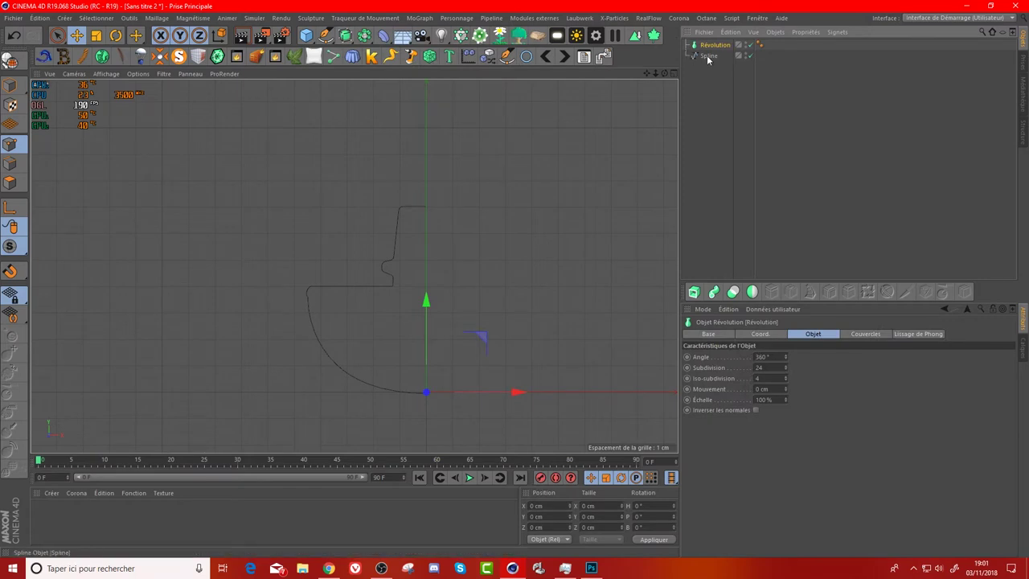
pyautogui.moveTo(710, 50); pyautogui.dragTo(708, 45)
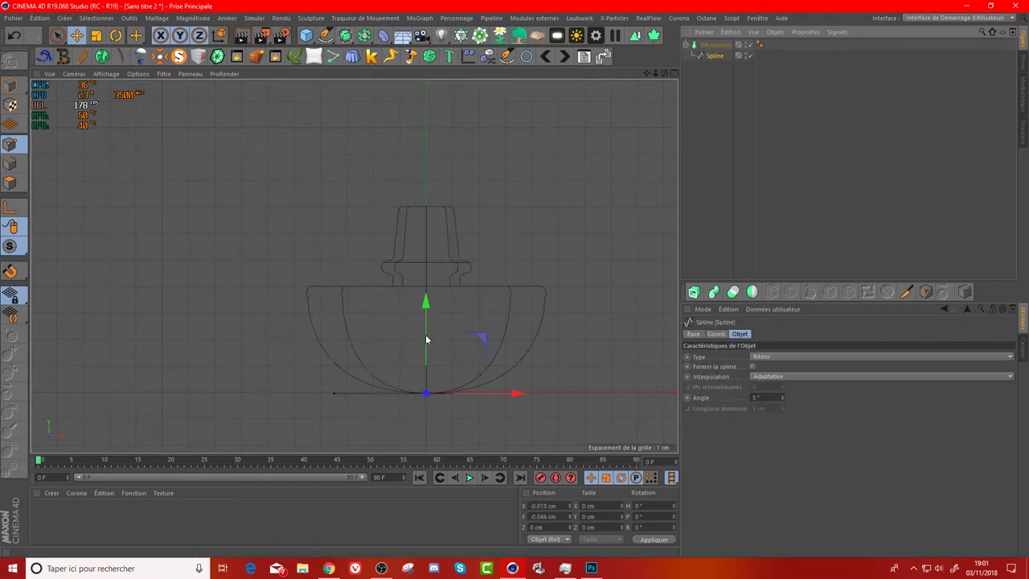
# - Maximise the perspective view and orbit to a lower angle on the revolved vessel
pyautogui.middleClick(399, 274)
pyautogui.middleClick(162, 190)
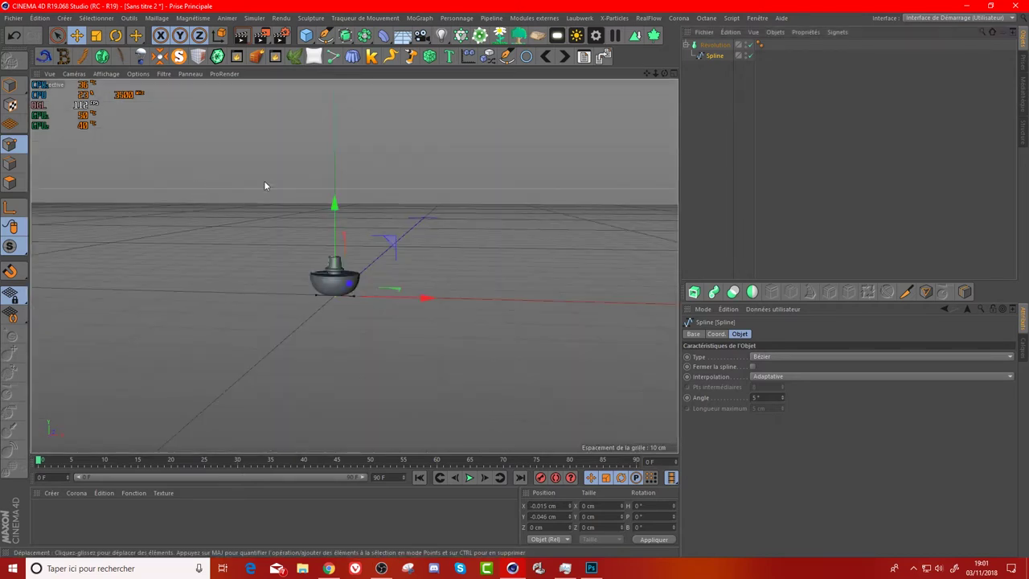
pyautogui.moveTo(665, 73)
pyautogui.mouseDown()
pyautogui.moveTo(665, 104)
pyautogui.moveTo(651, 77)
pyautogui.mouseUp()
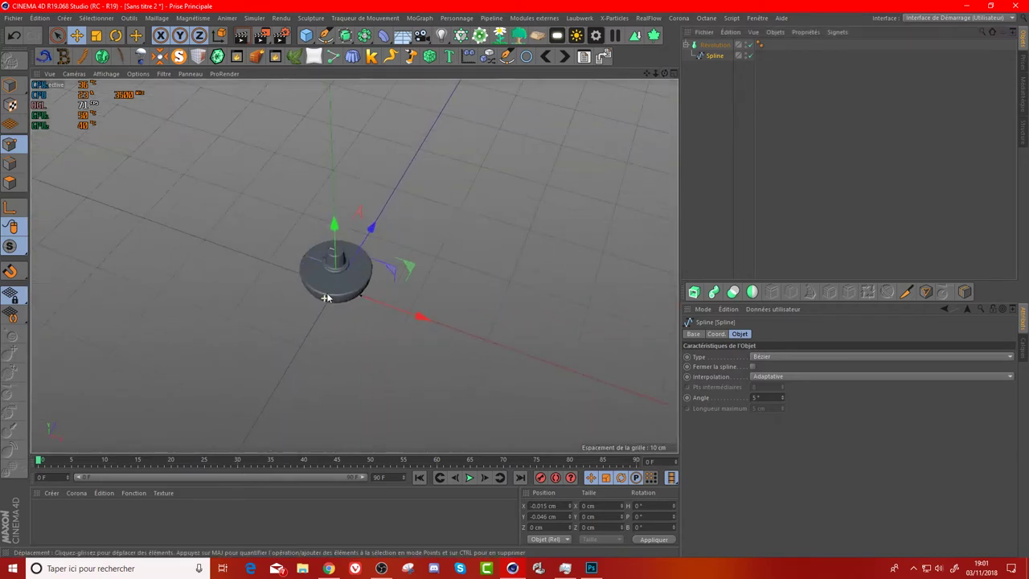
pyautogui.moveTo(664, 73); pyautogui.dragTo(354, 266)
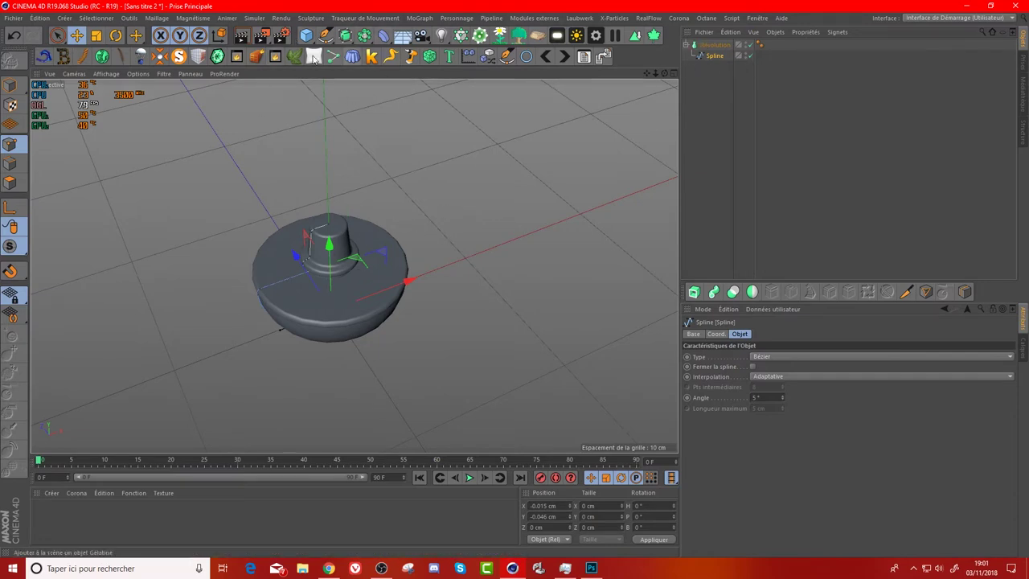
pyautogui.click(364, 37)
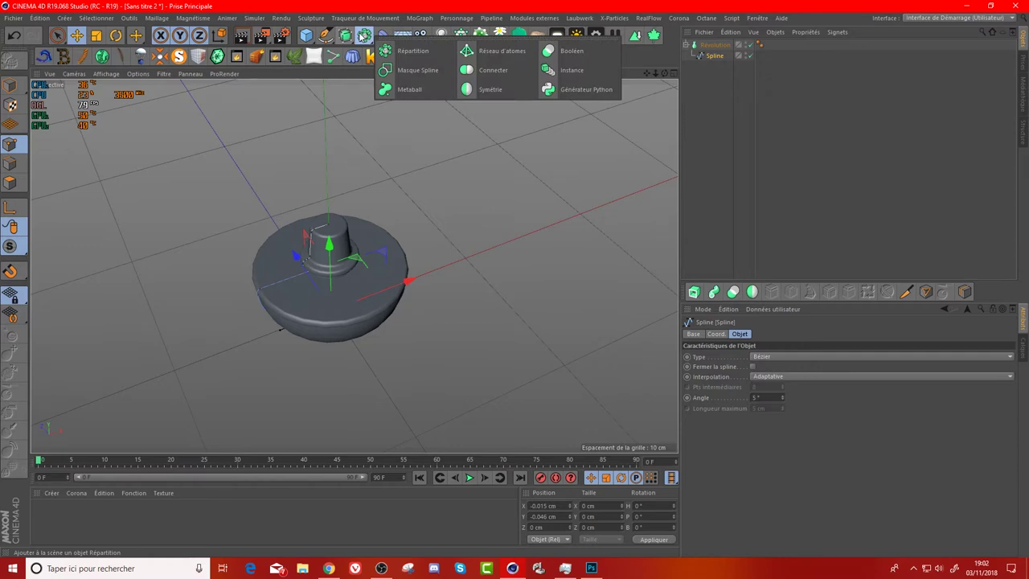
# - Nest the Révolution under a new Surface de Subdivision and set its render subdivision to 2
pyautogui.click(345, 35)
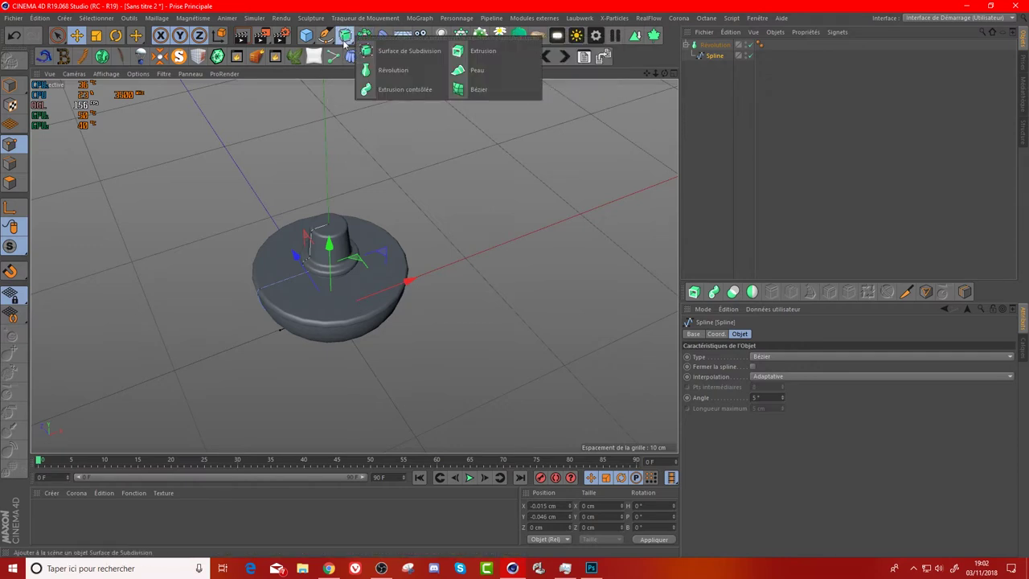
pyautogui.click(417, 53)
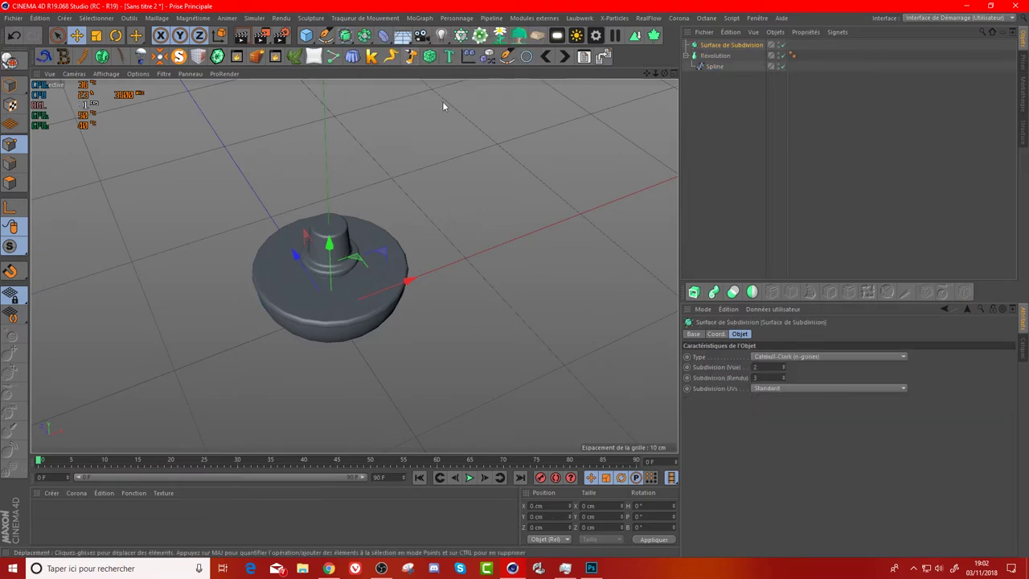
pyautogui.moveTo(716, 55); pyautogui.dragTo(718, 46)
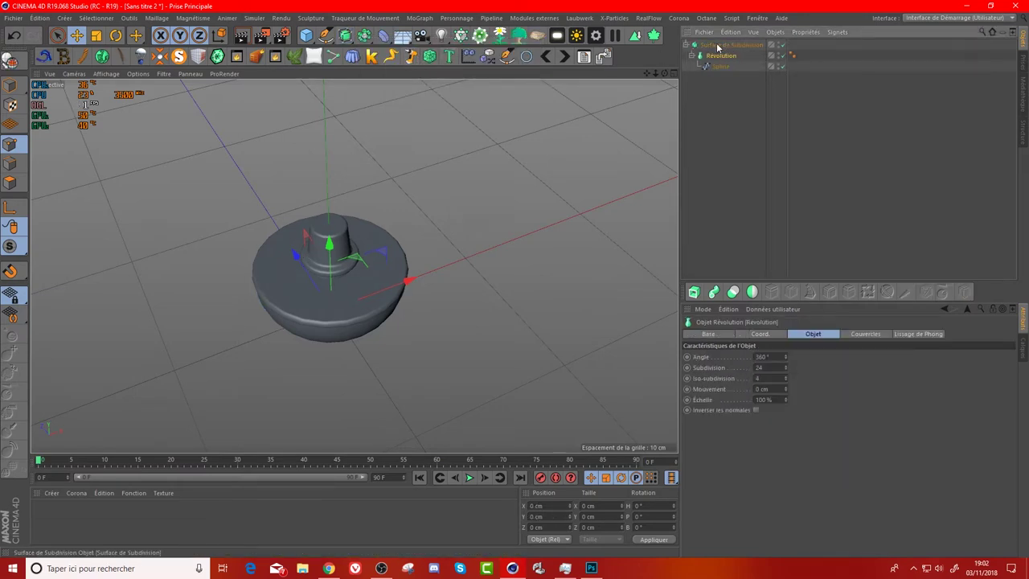
pyautogui.click(719, 45)
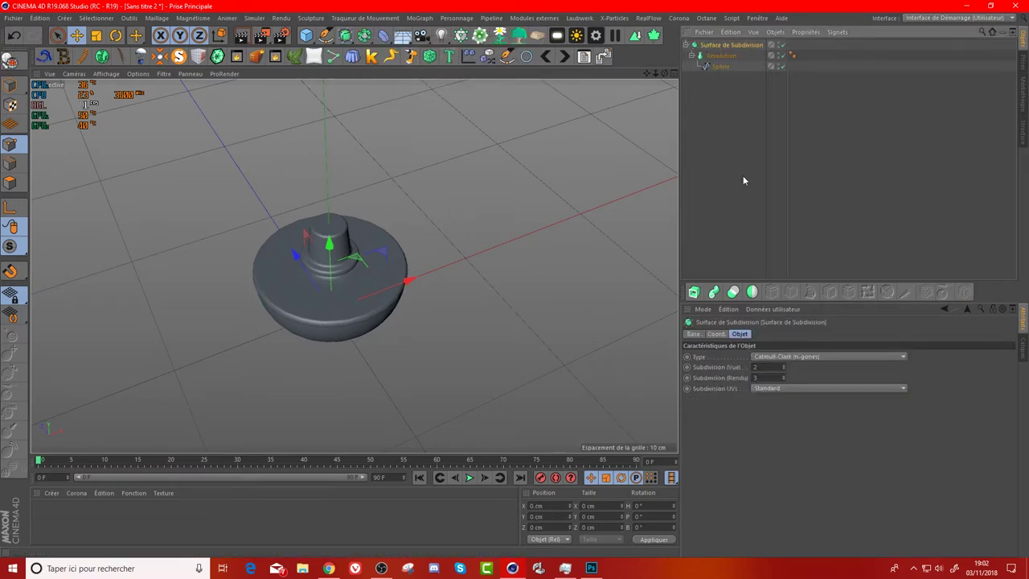
pyautogui.click(784, 379)
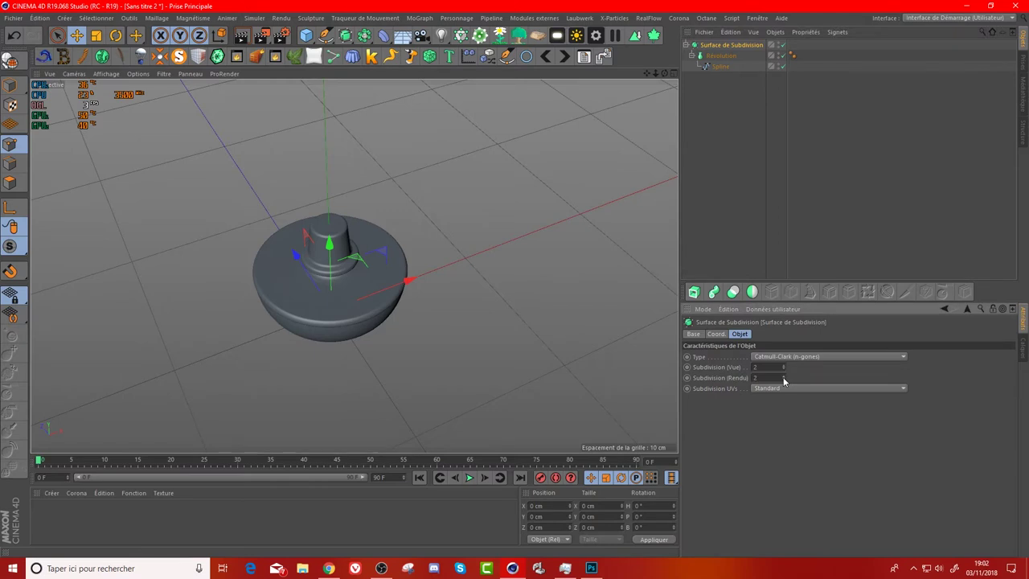
pyautogui.click(721, 56)
pyautogui.click(106, 73)
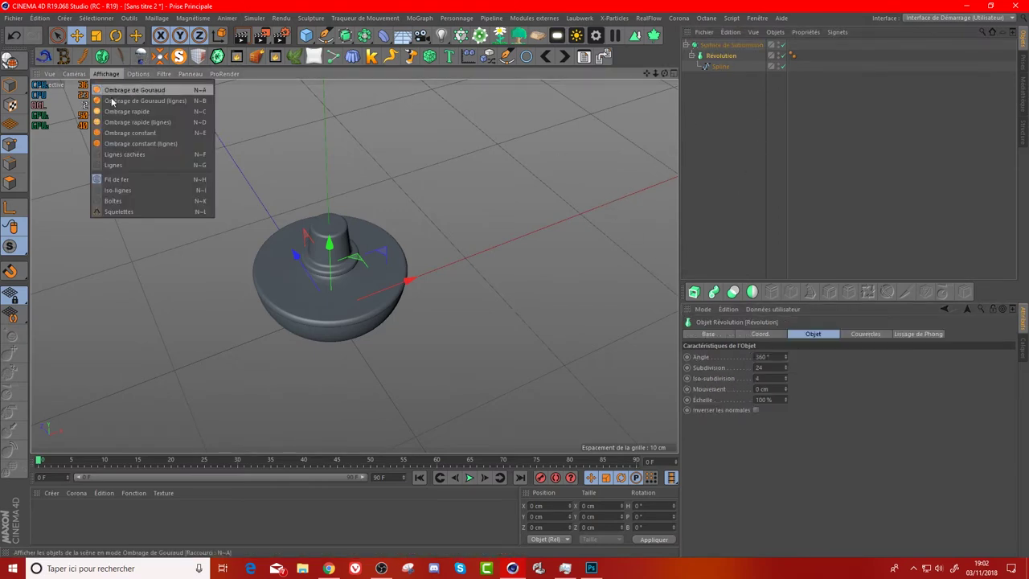
# - Switch the viewport display to Gouraud shading with lines
pyautogui.click(121, 101)
pyautogui.click(106, 73)
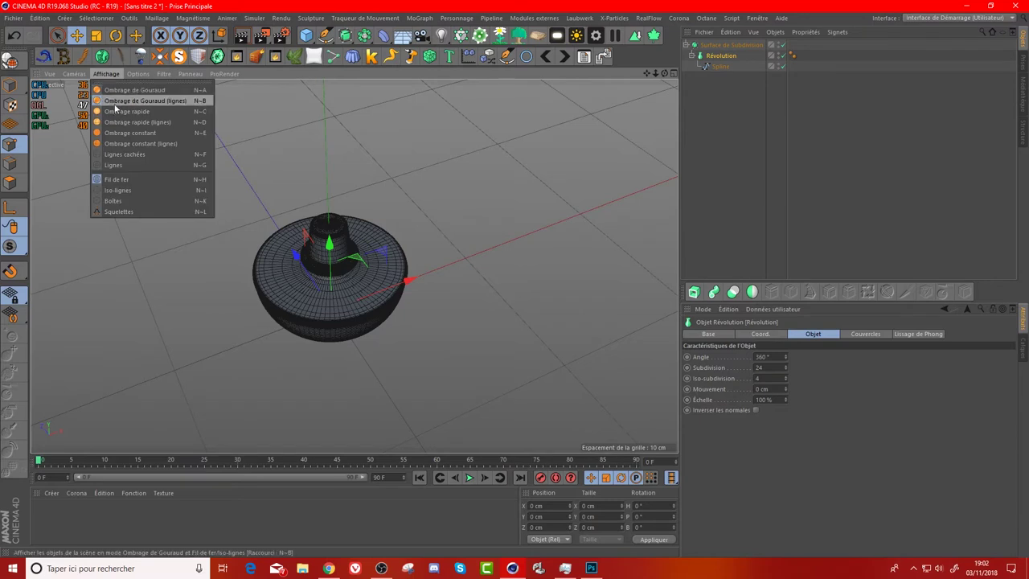
pyautogui.click(174, 102)
pyautogui.scroll(3, 317, 322)
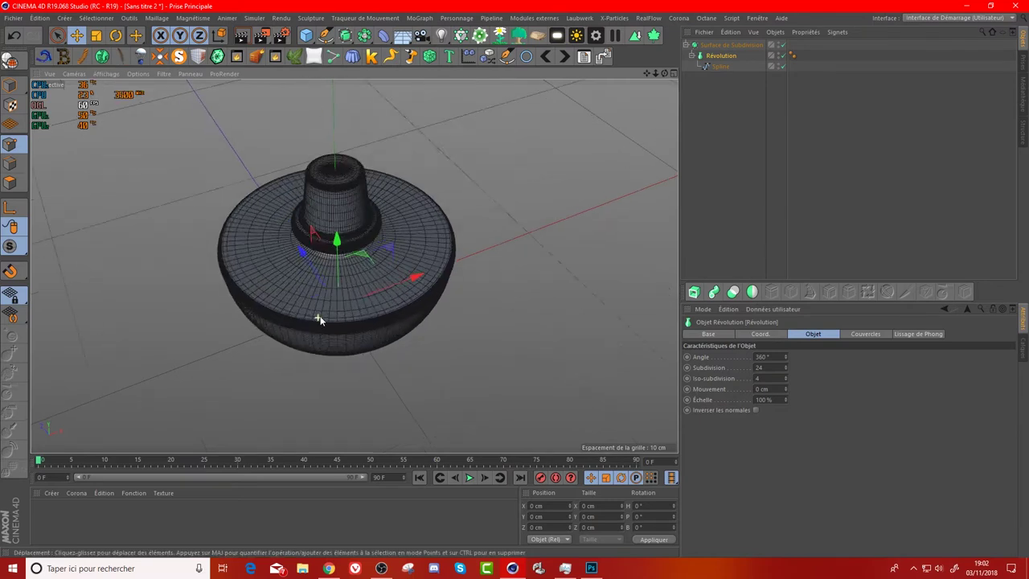
pyautogui.scroll(2, 317, 321)
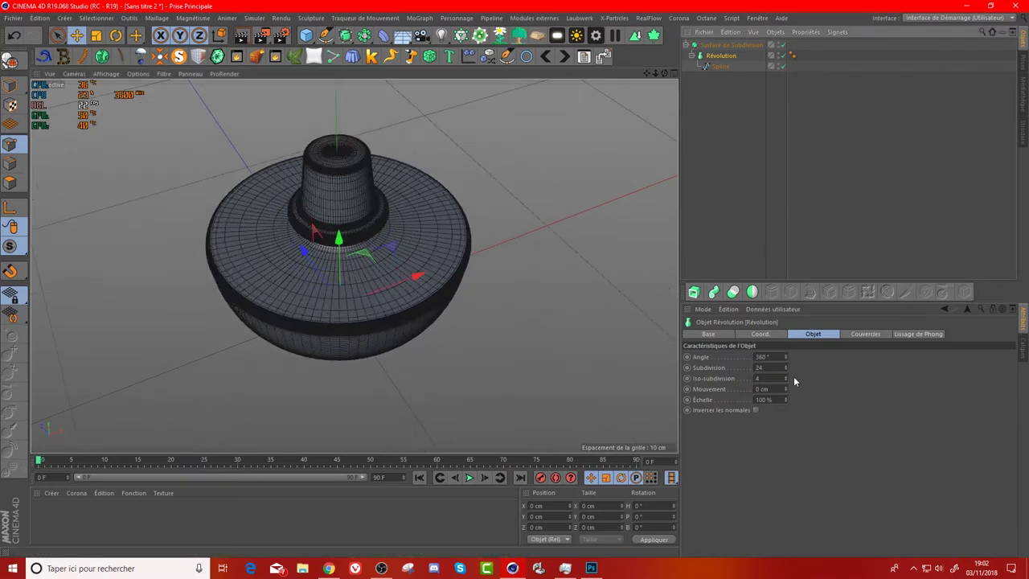
# - Set the Révolution subdivision to 8 radial segments
pyautogui.click(762, 368)
pyautogui.press('Return')
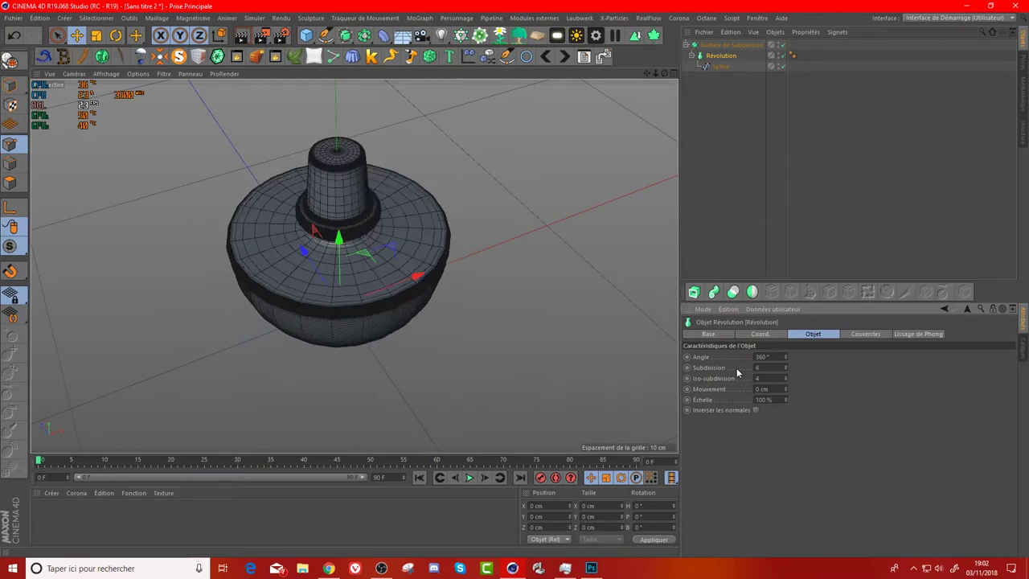
pyautogui.click(786, 369)
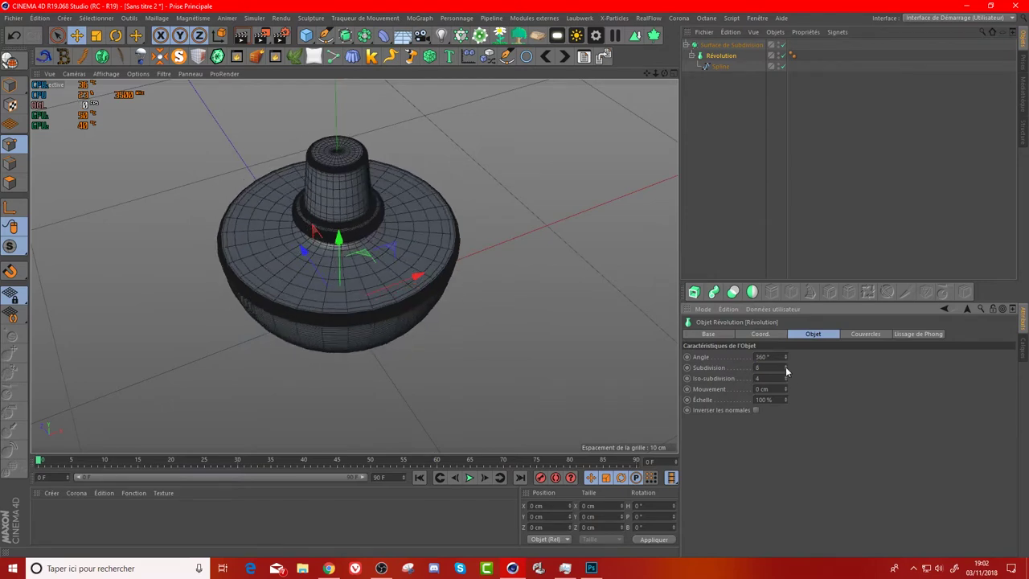
pyautogui.moveTo(648, 73); pyautogui.dragTo(353, 265)
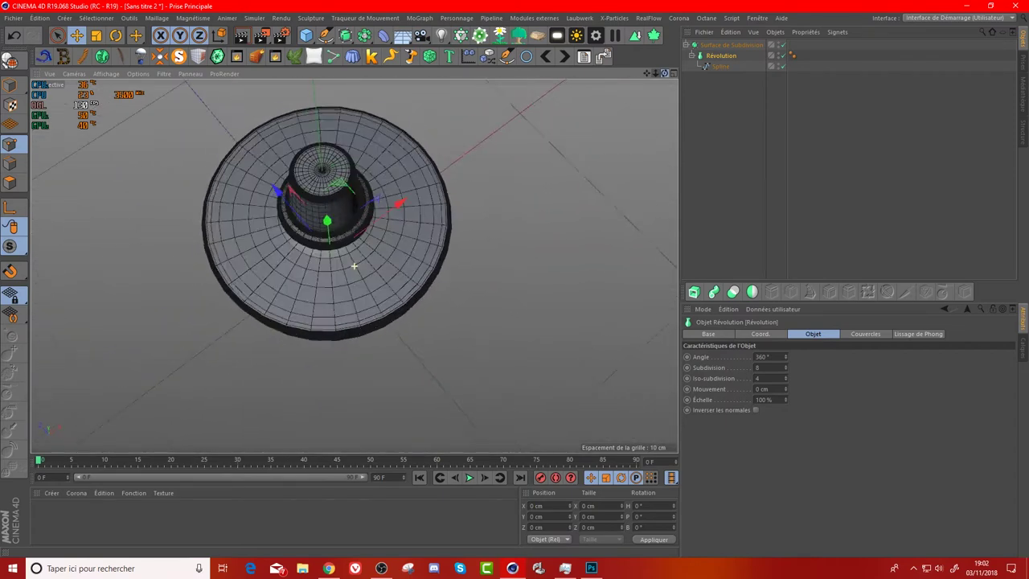
pyautogui.moveTo(646, 76); pyautogui.dragTo(674, 77)
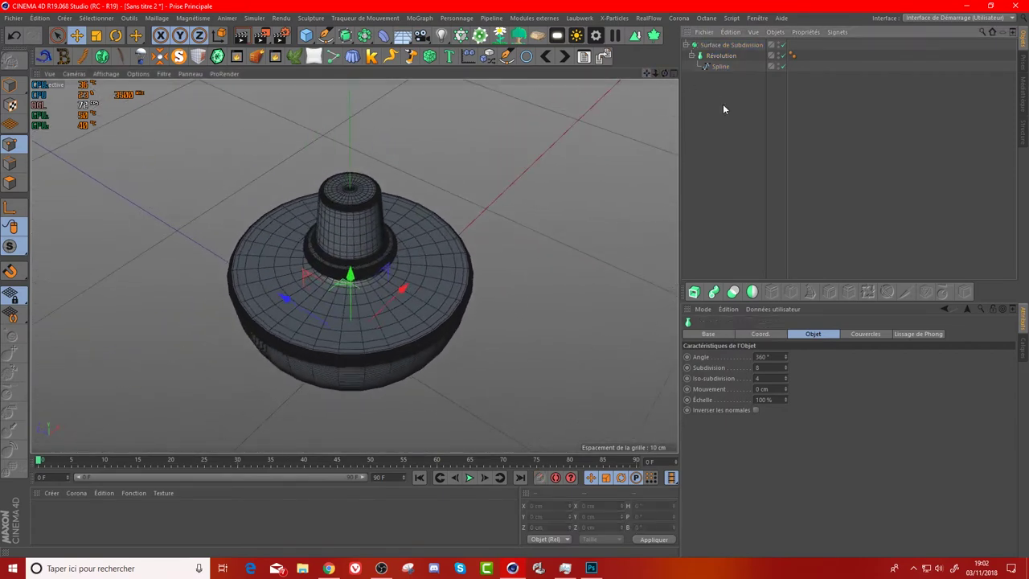
# - Disable the Surface de Subdivision and set the Révolution iso-subdivision to 4
pyautogui.click(781, 45)
pyautogui.moveTo(664, 73)
pyautogui.mouseDown()
pyautogui.moveTo(354, 265)
pyautogui.moveTo(756, 276)
pyautogui.mouseUp()
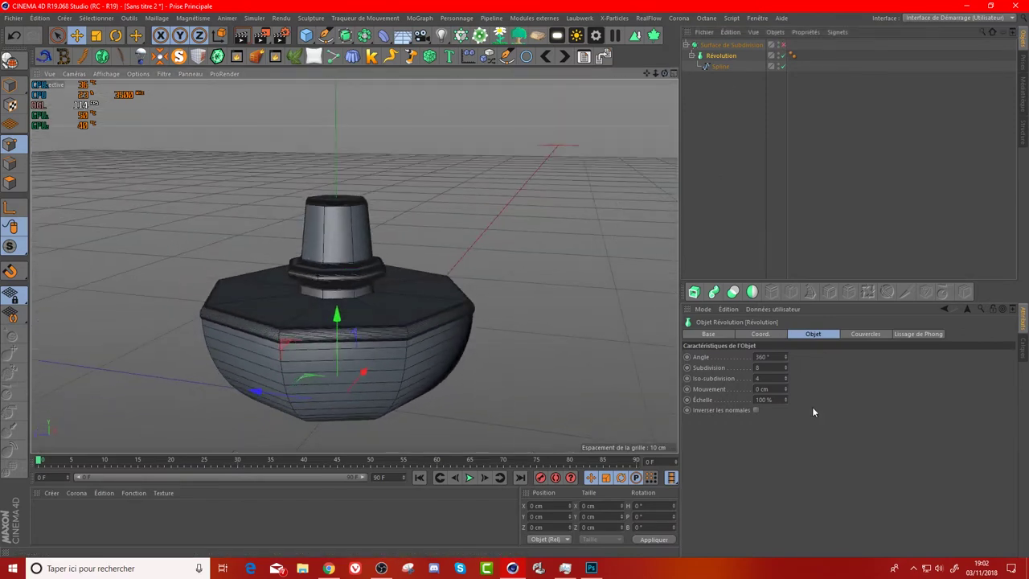
pyautogui.click(786, 380)
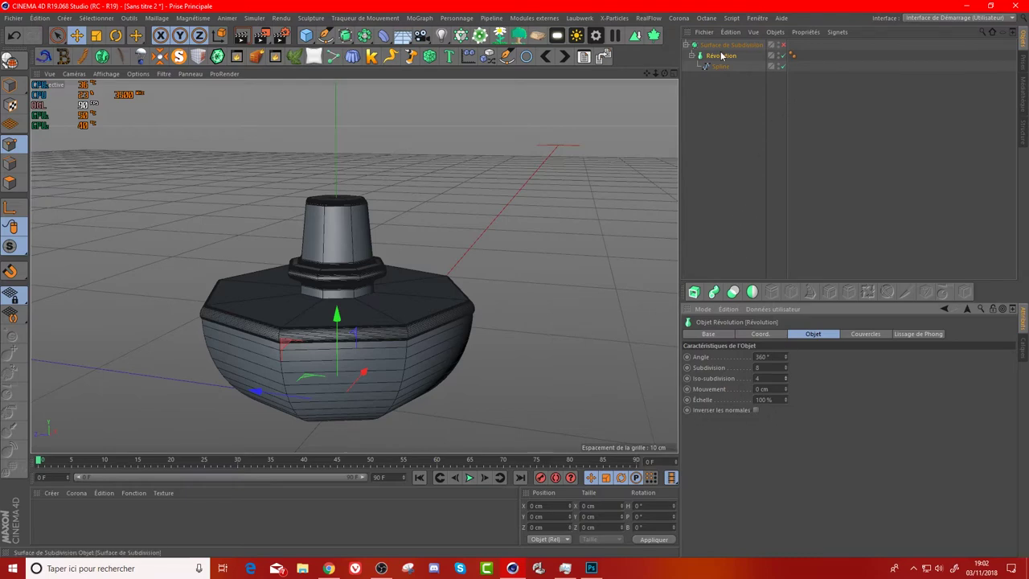
pyautogui.moveTo(664, 73); pyautogui.dragTo(676, 129)
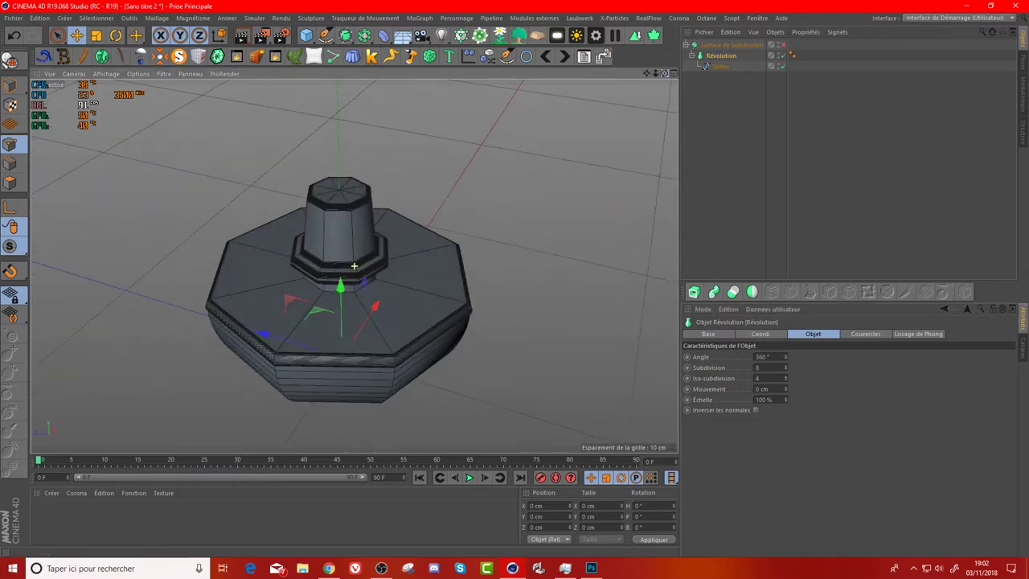
# - Make the Révolution an editable polygon object and switch to Polygons mode
pyautogui.click(718, 56)
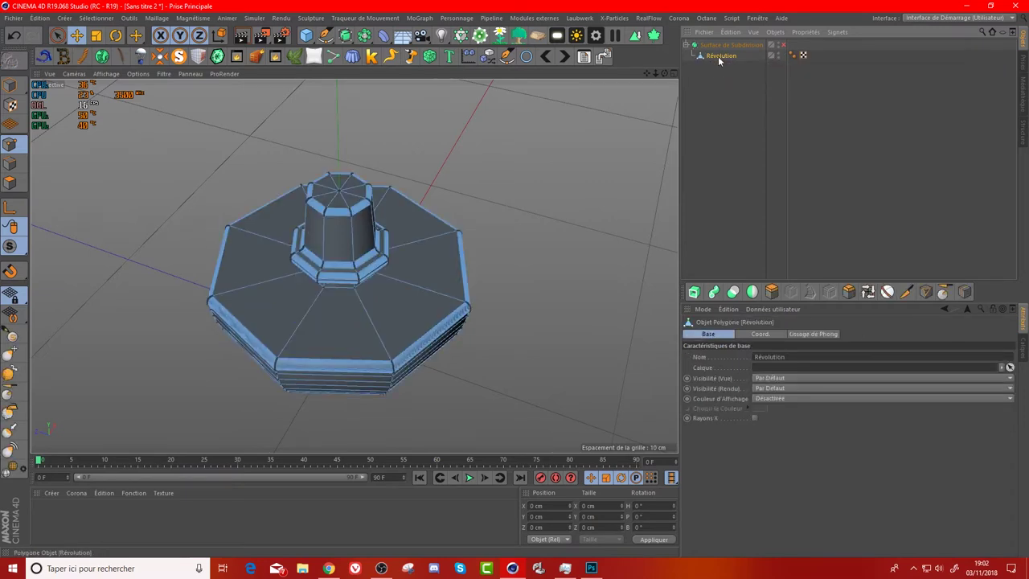
pyautogui.click(711, 117)
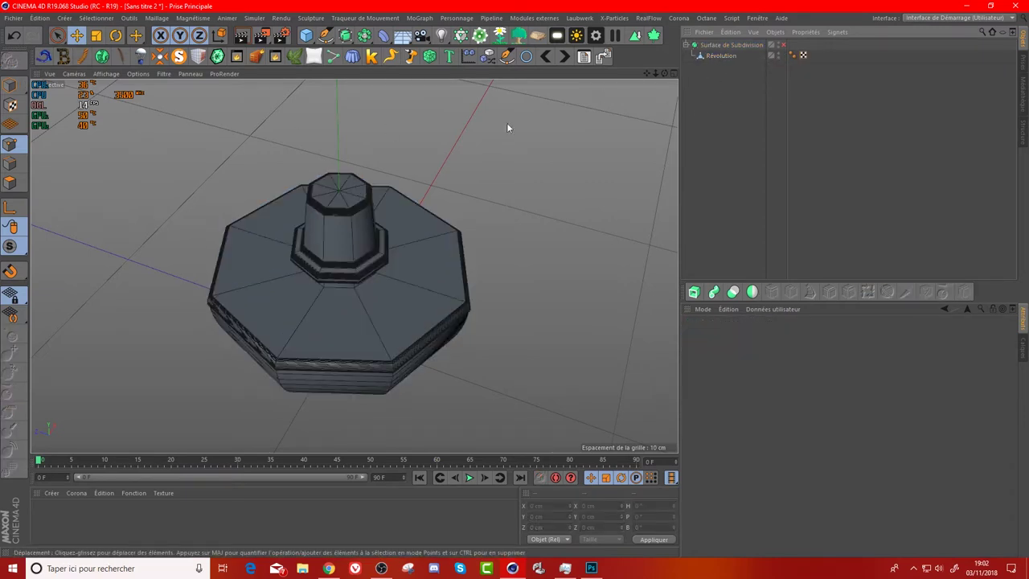
pyautogui.click(782, 45)
pyautogui.click(782, 45)
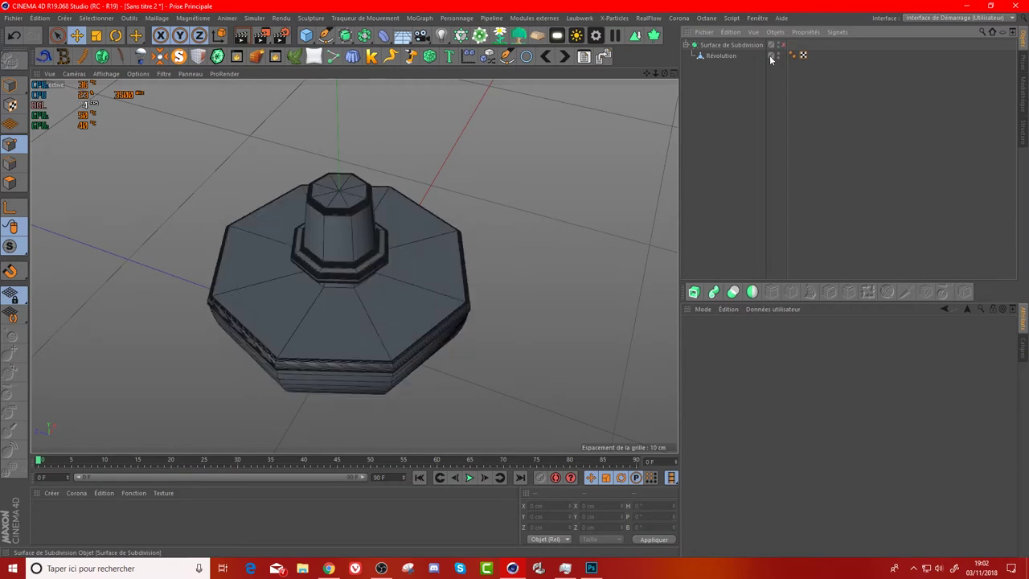
pyautogui.click(711, 56)
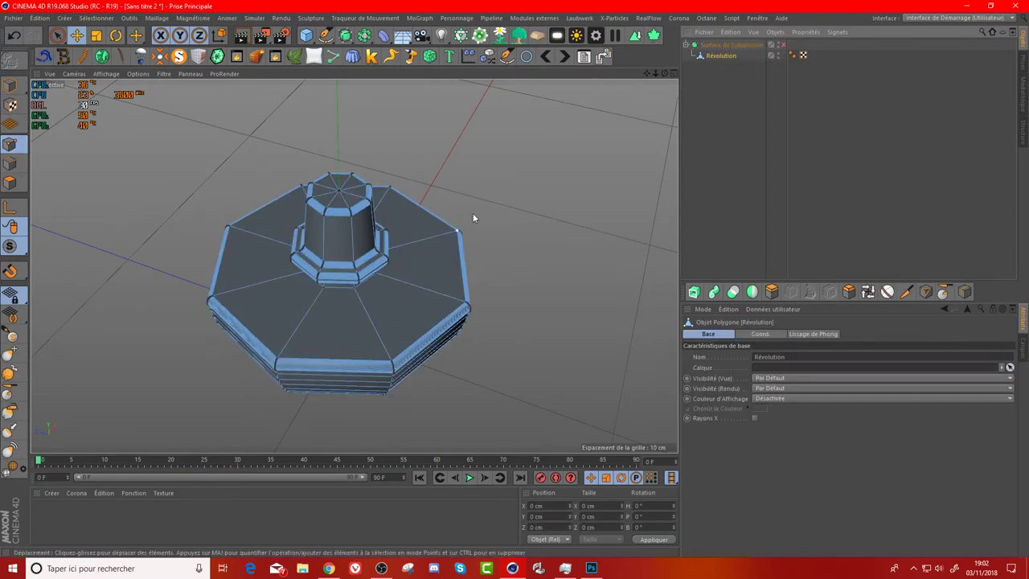
pyautogui.click(9, 183)
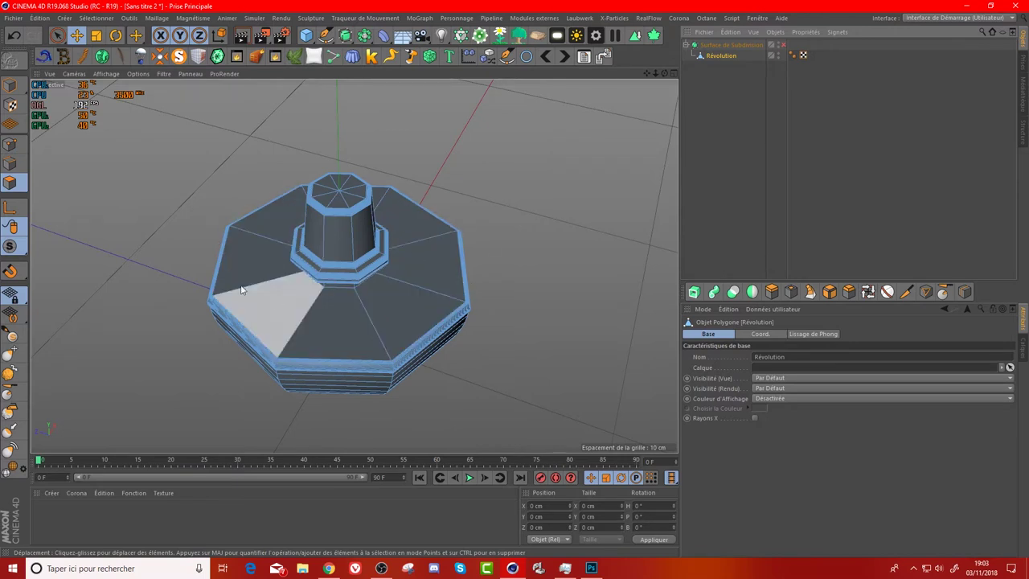
pyautogui.click(57, 35)
# - Extrude the neck's top cap polygons downward by 0.66 cm into a recessed opening
pyautogui.click(326, 192)
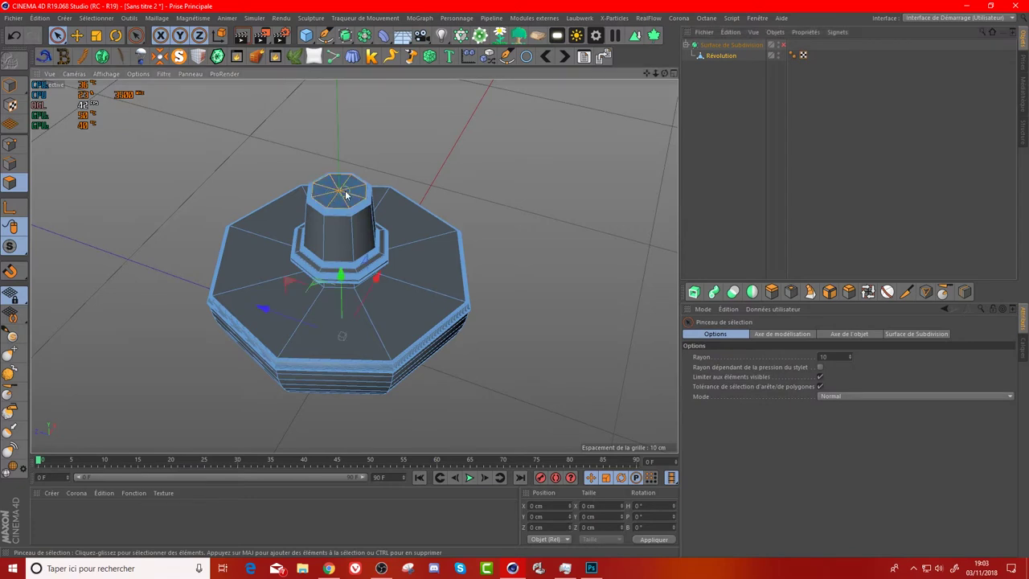
pyautogui.rightClick(480, 206)
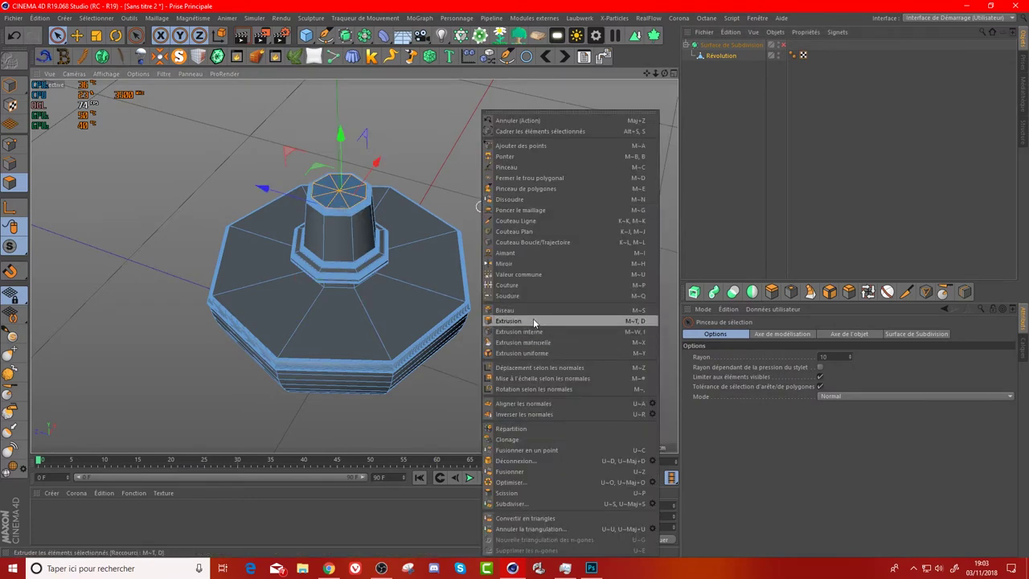
pyautogui.click(533, 320)
pyautogui.moveTo(338, 201); pyautogui.dragTo(339, 219)
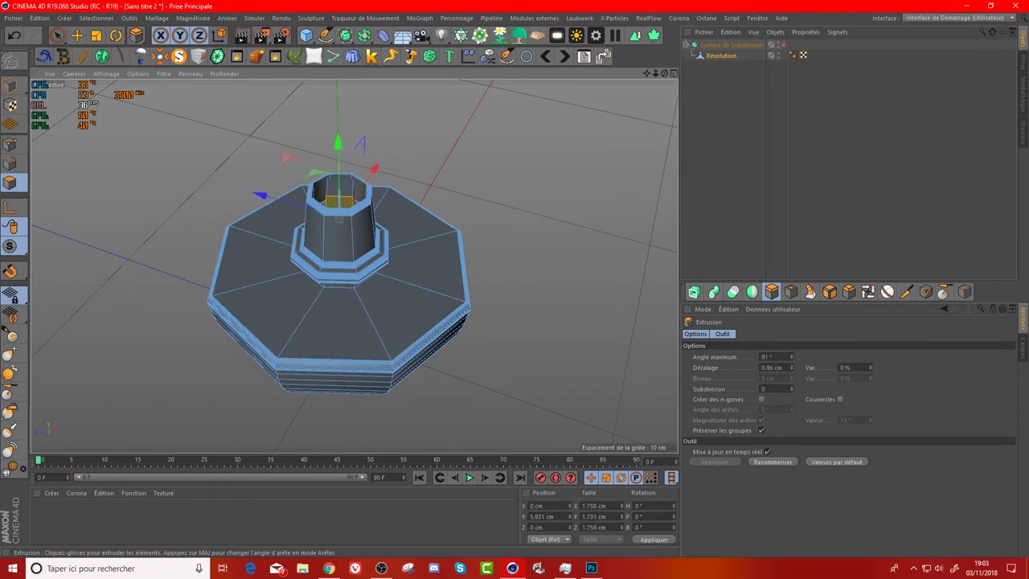
pyautogui.click(16, 37)
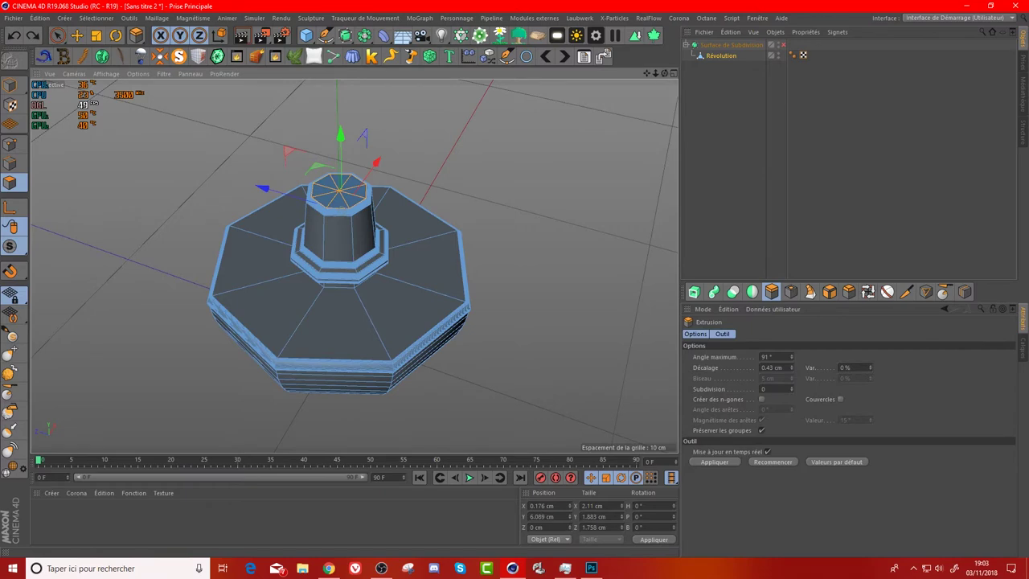
pyautogui.keyDown('alt'); pyautogui.moveTo(321, 257); pyautogui.dragTo(364, 257); pyautogui.keyUp('alt')
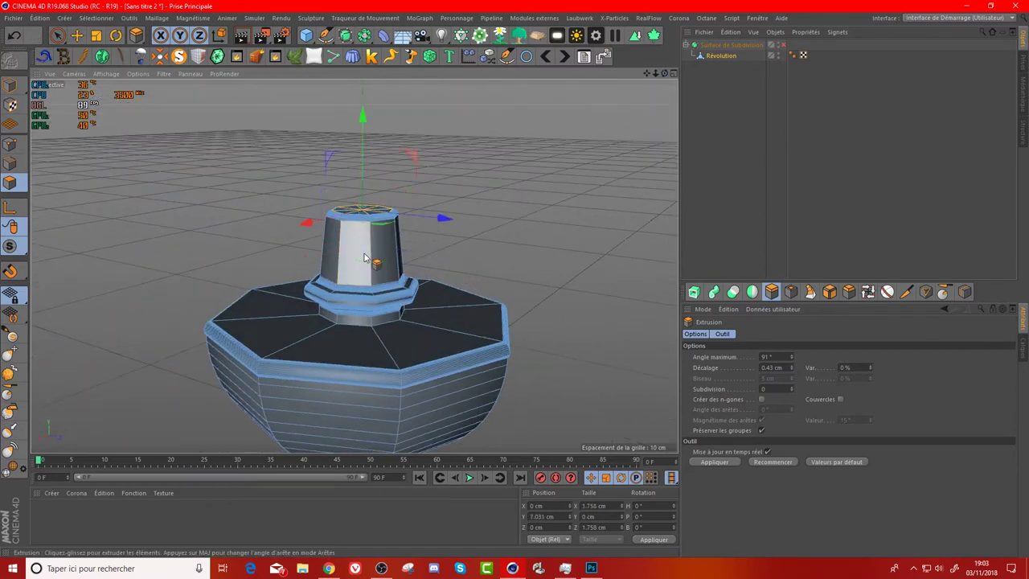
pyautogui.keyDown('alt'); pyautogui.moveTo(365, 257); pyautogui.dragTo(599, 179); pyautogui.keyUp('alt')
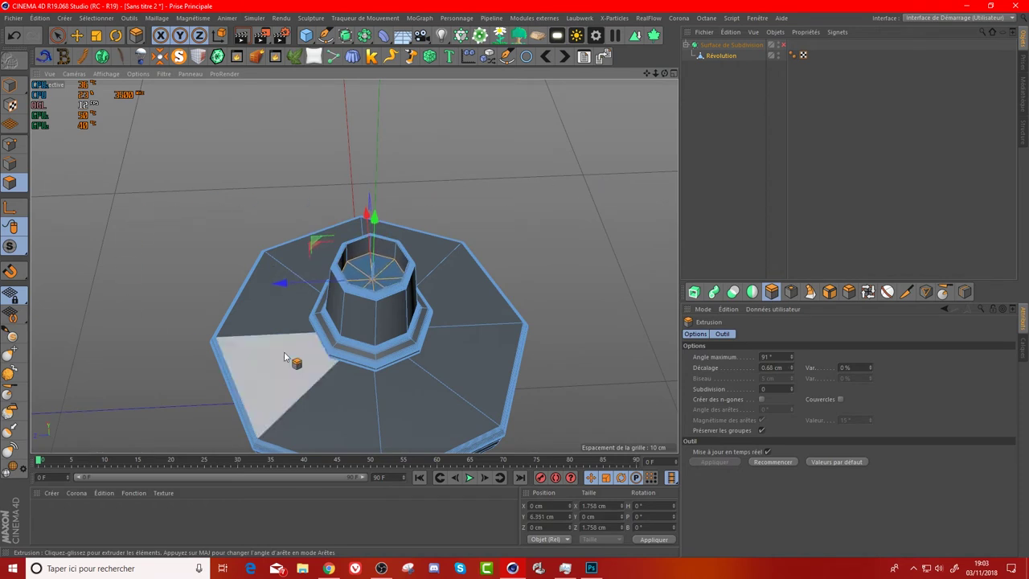
# - Save the top cap polygons as a selection tag named 'trou', then deselect all
pyautogui.click(95, 17)
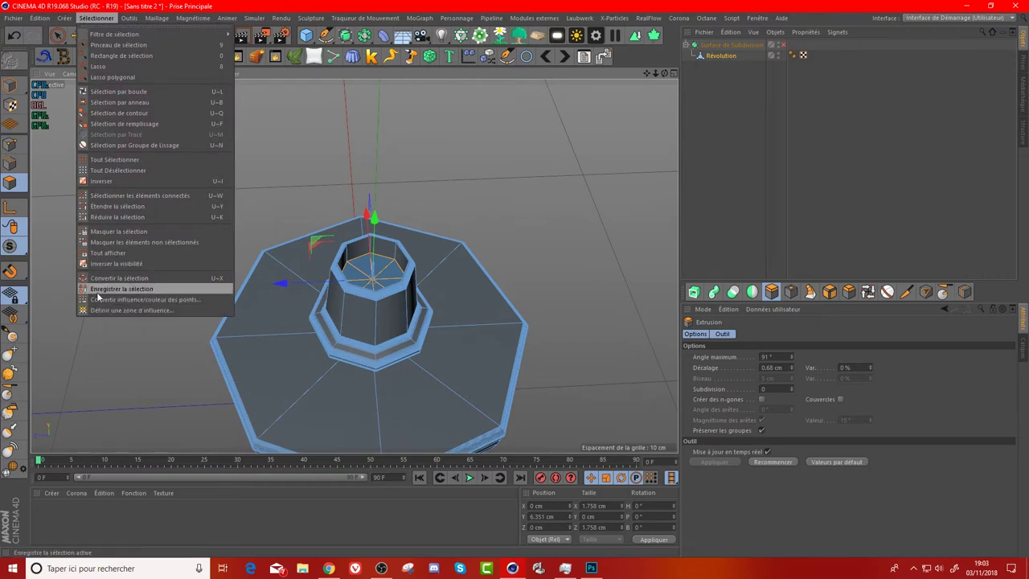
pyautogui.click(128, 290)
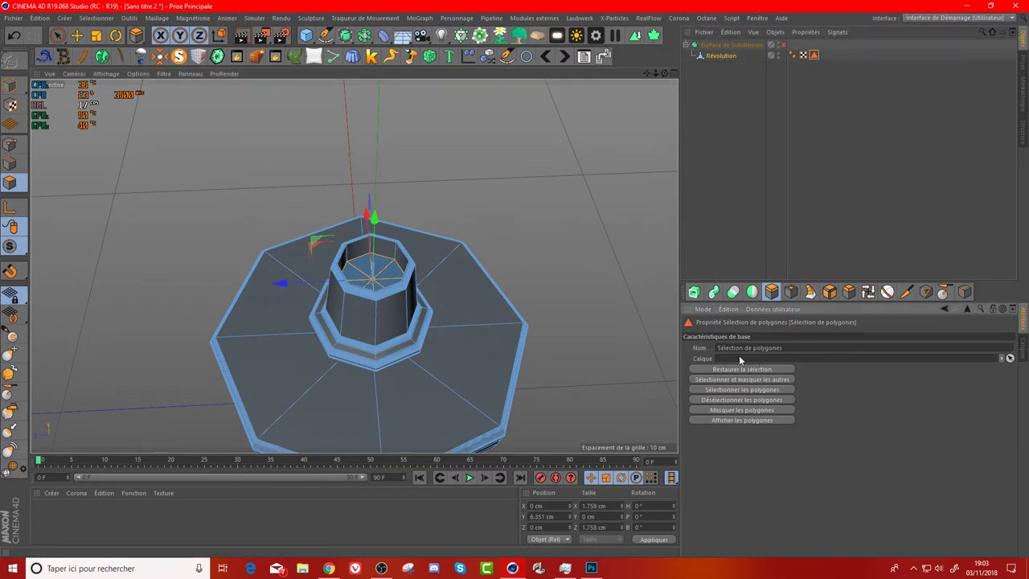
pyautogui.click(802, 347)
pyautogui.write('trou')
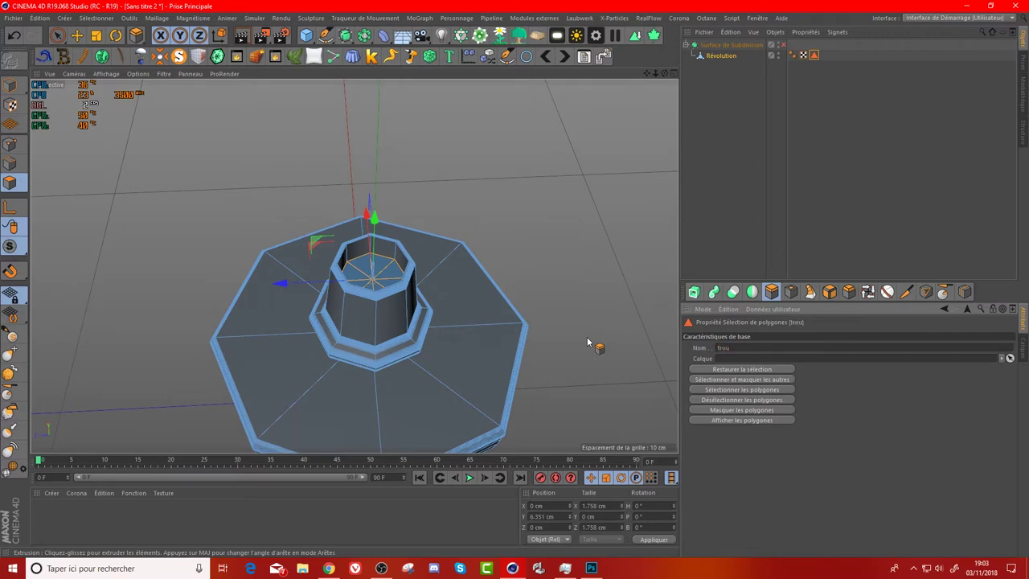
pyautogui.click(684, 192)
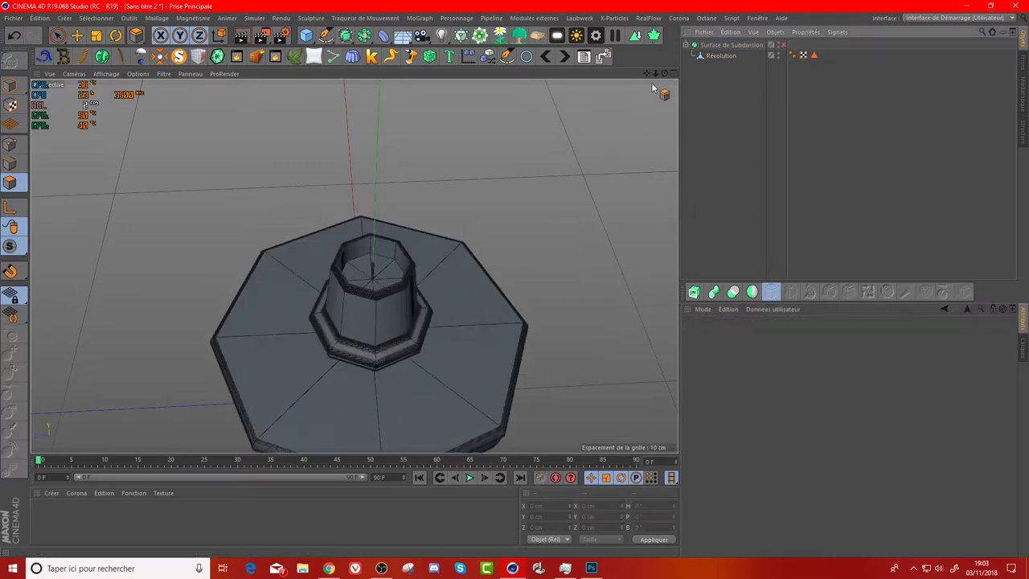
pyautogui.moveTo(665, 75); pyautogui.dragTo(643, 97)
pyautogui.scroll(5, 375, 281)
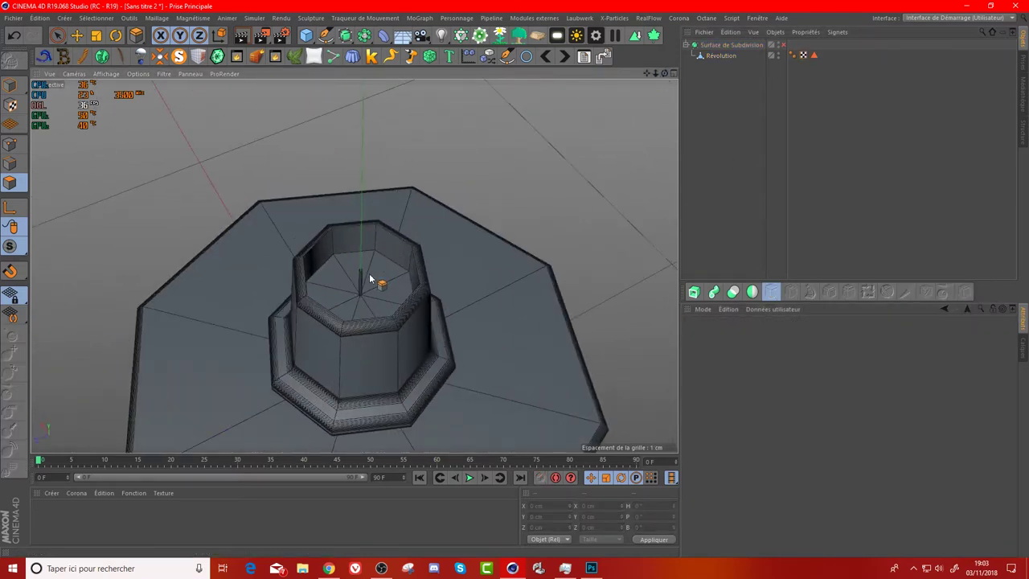
pyautogui.scroll(3, 350, 310)
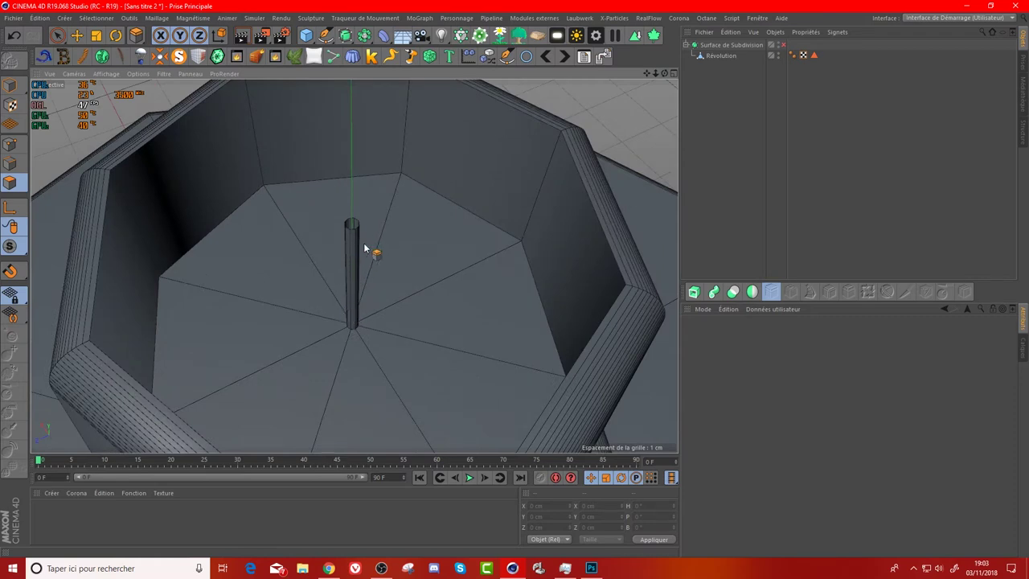
pyautogui.click(721, 56)
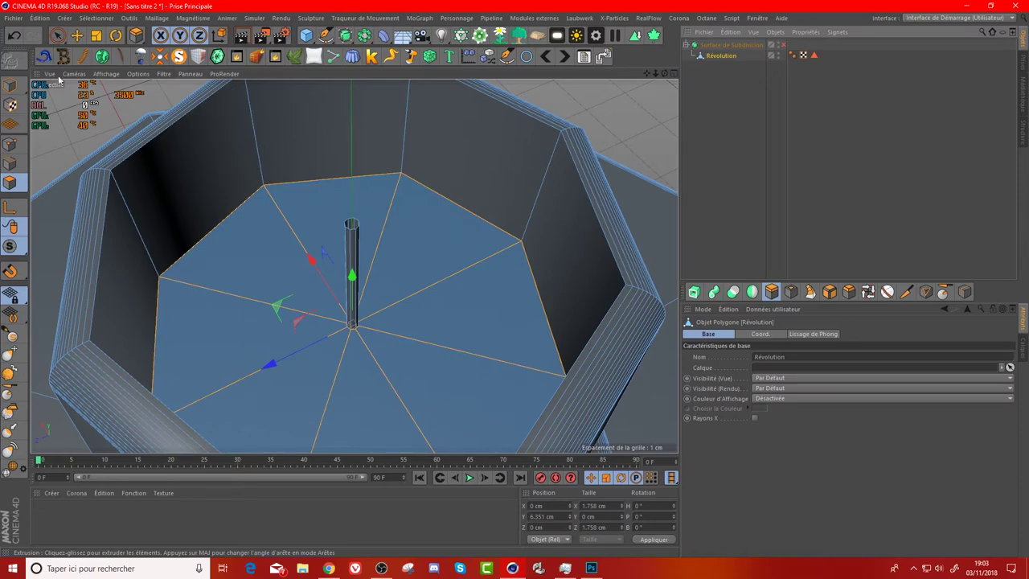
pyautogui.click(13, 36)
pyautogui.click(12, 35)
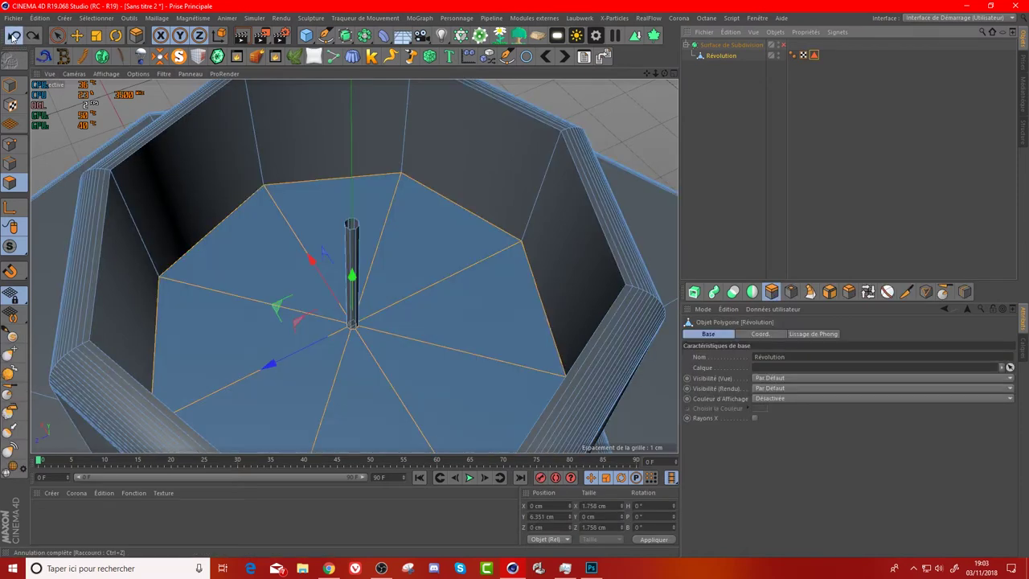
pyautogui.click(13, 36)
pyautogui.click(34, 36)
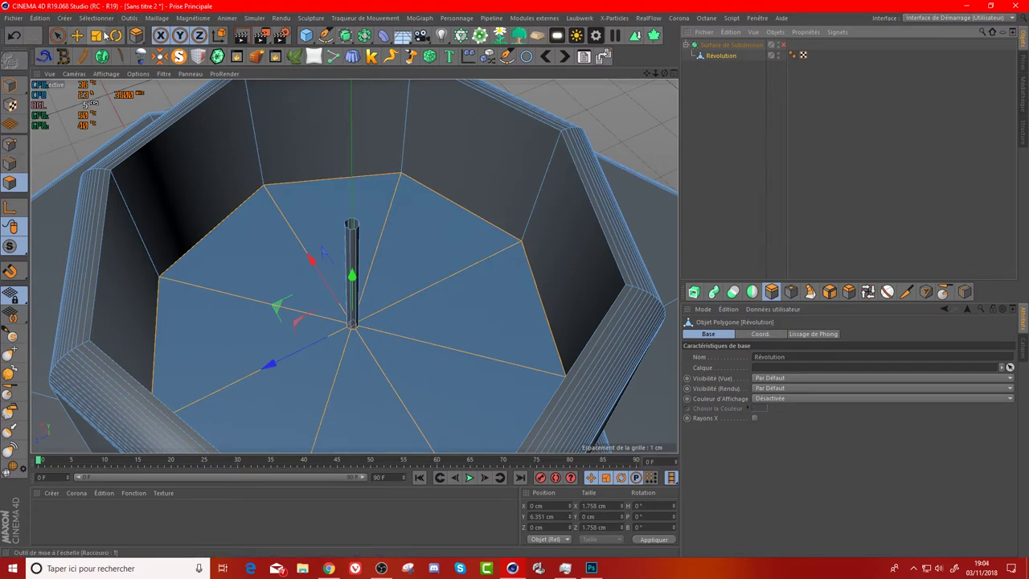
# - Loop-select the thin centre pillar and delete it from the floor
pyautogui.click(57, 35)
pyautogui.click(353, 241)
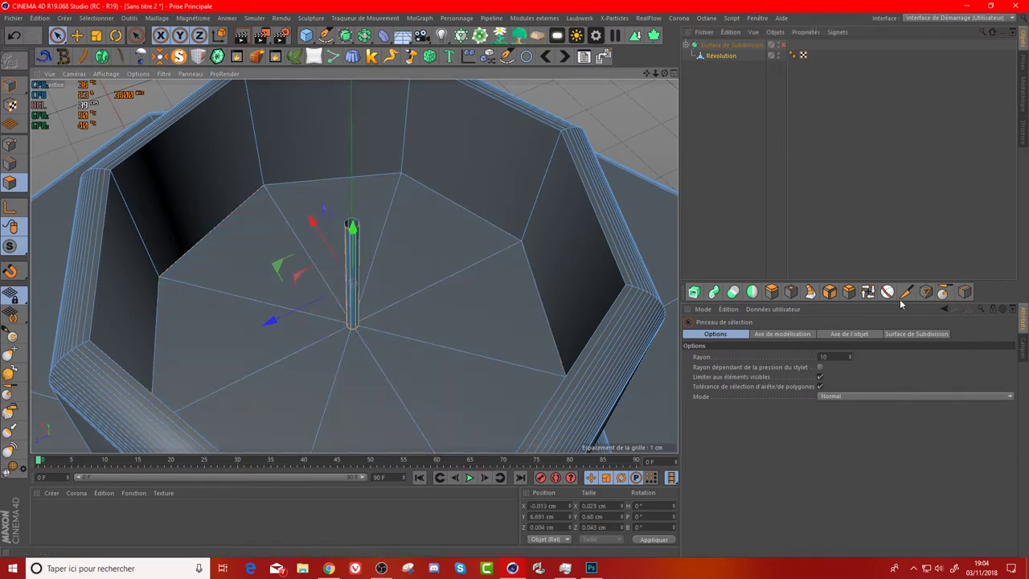
pyautogui.click(867, 291)
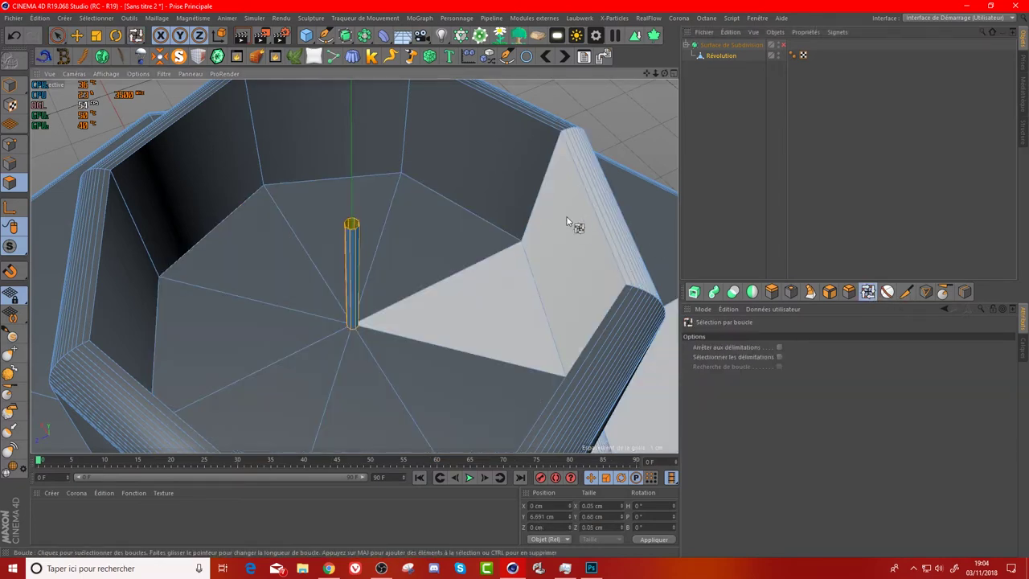
pyautogui.click(622, 82)
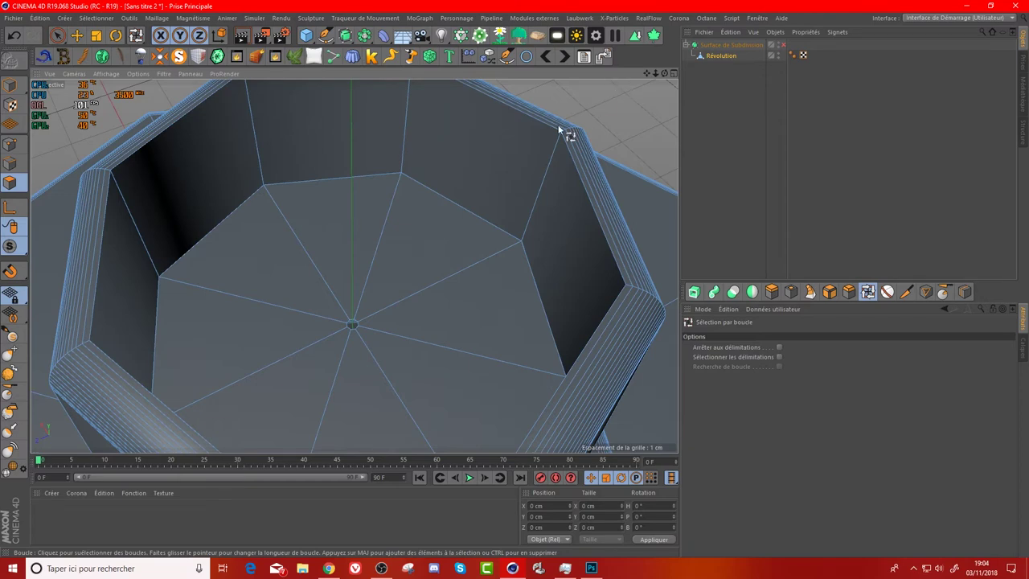
# - Select the floor's centre vertex and apply Close Polygon Hole
pyautogui.click(78, 37)
pyautogui.press('Return')
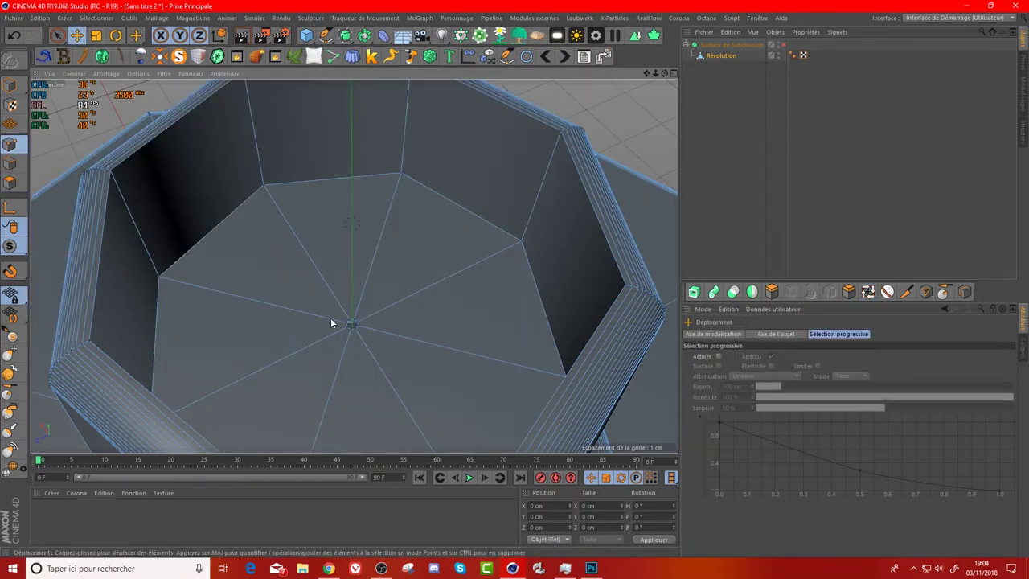
pyautogui.click(57, 35)
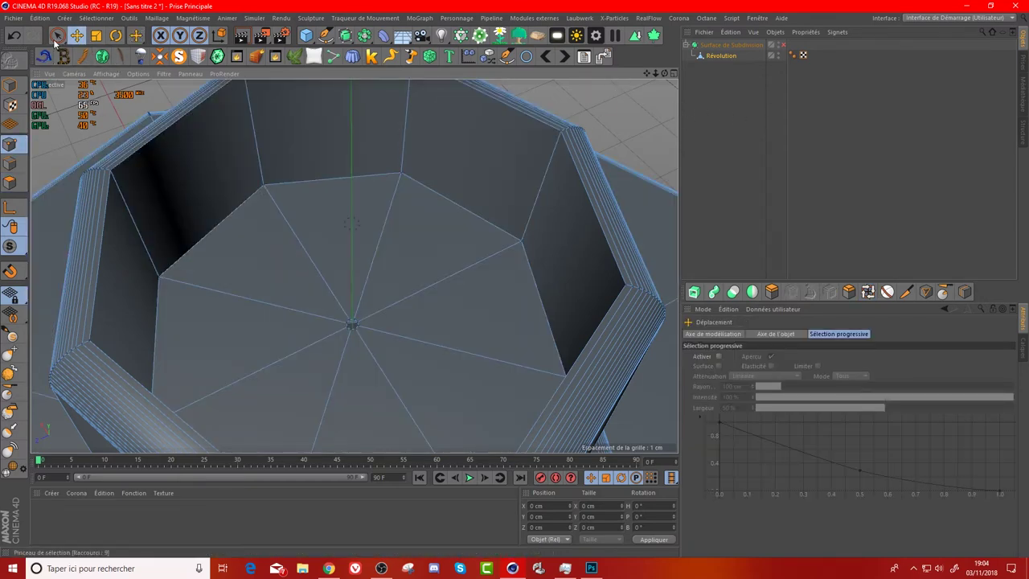
pyautogui.click(352, 323)
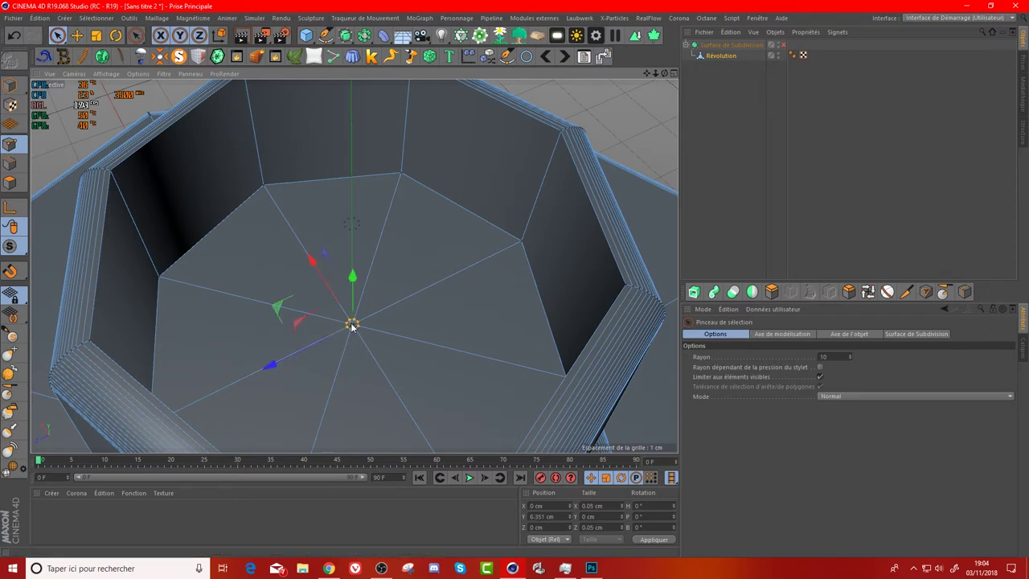
pyautogui.rightClick(351, 323)
pyautogui.click(396, 318)
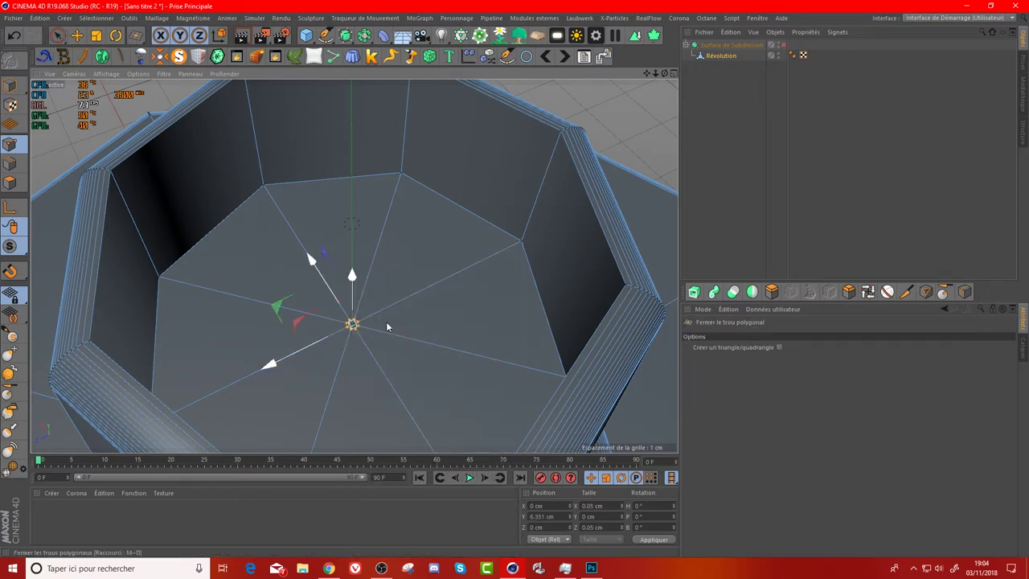
pyautogui.click(76, 34)
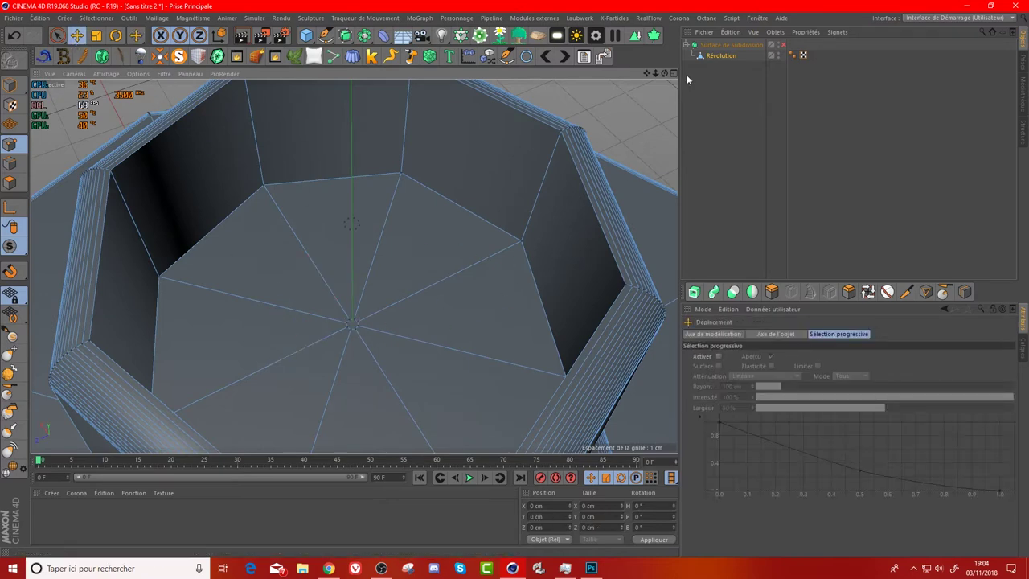
pyautogui.moveTo(655, 74); pyautogui.dragTo(768, 51)
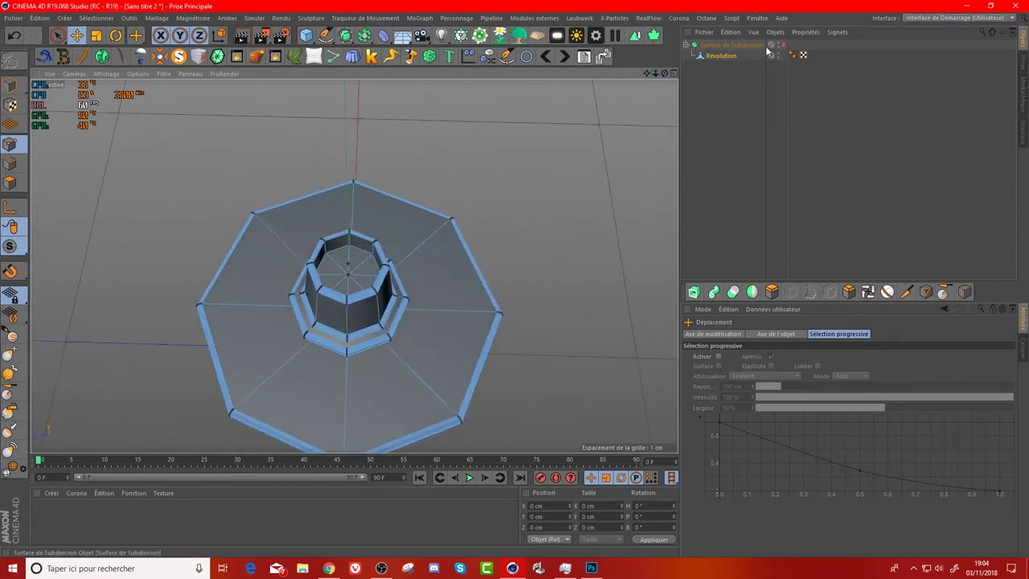
pyautogui.click(783, 45)
pyautogui.click(783, 45)
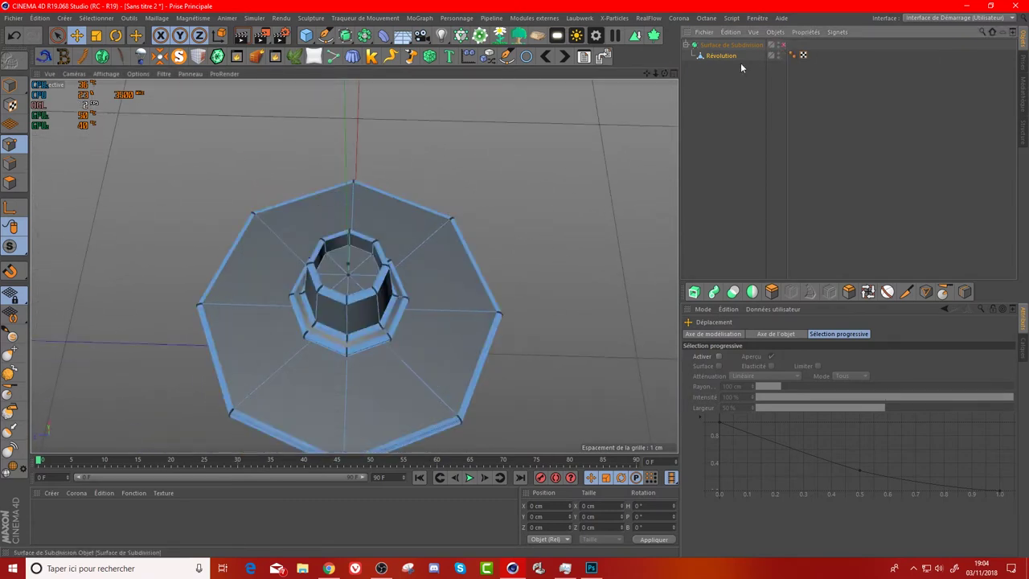
pyautogui.moveTo(664, 74); pyautogui.dragTo(664, 120)
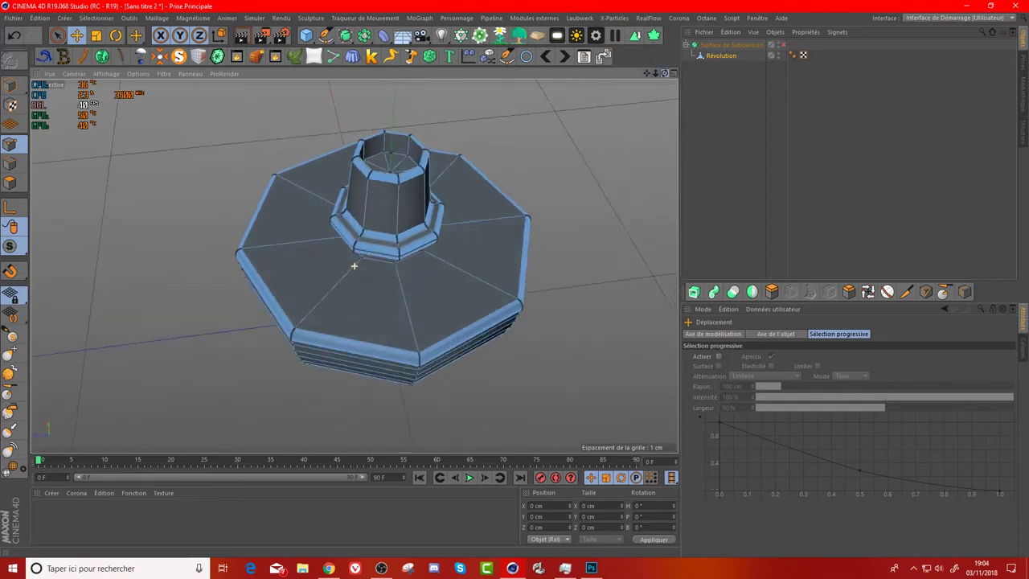
pyautogui.moveTo(664, 74); pyautogui.dragTo(664, 145)
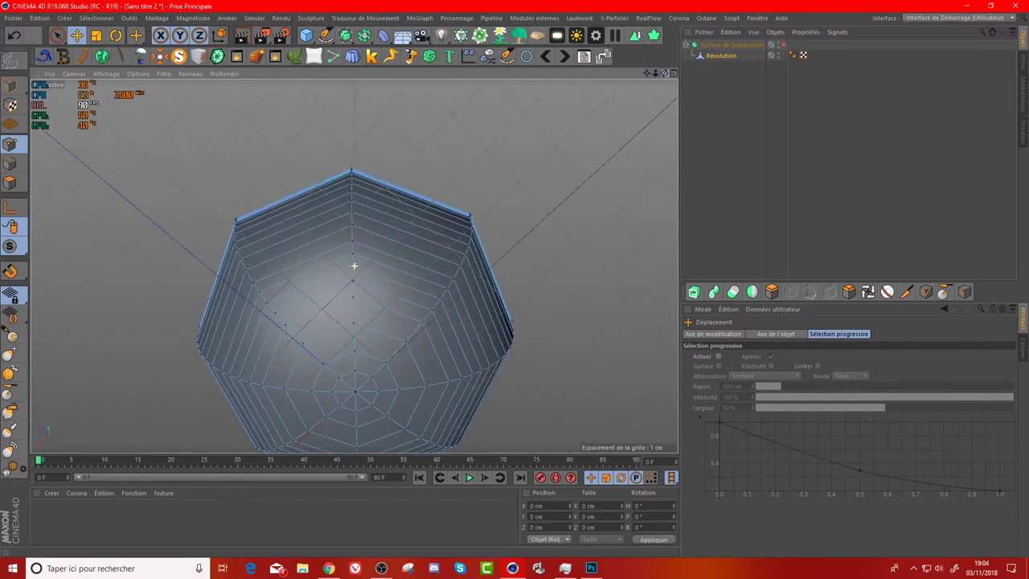
pyautogui.moveTo(664, 74); pyautogui.dragTo(664, 113)
pyautogui.moveTo(667, 76); pyautogui.dragTo(667, 112)
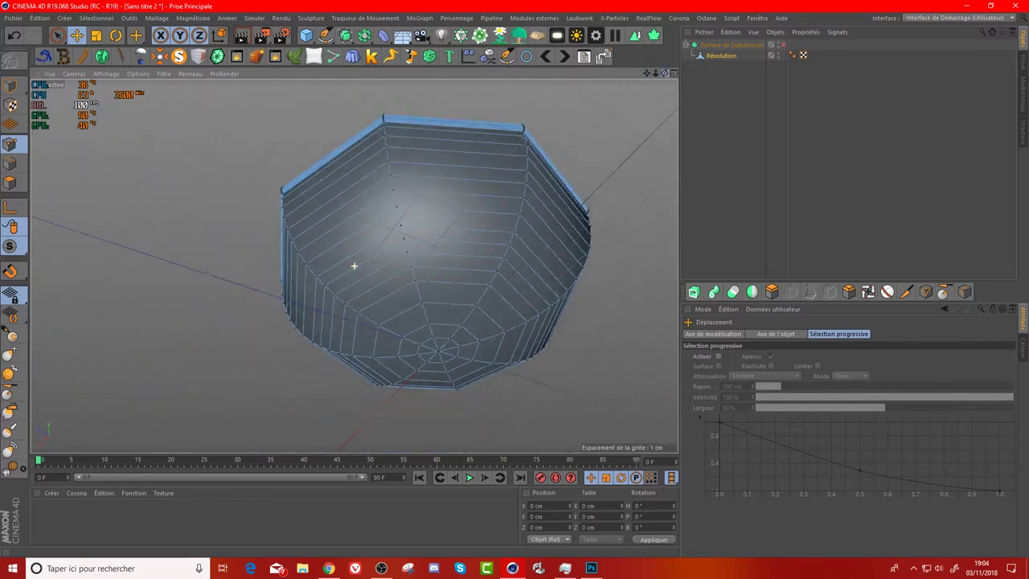
pyautogui.moveTo(665, 74); pyautogui.dragTo(664, 105)
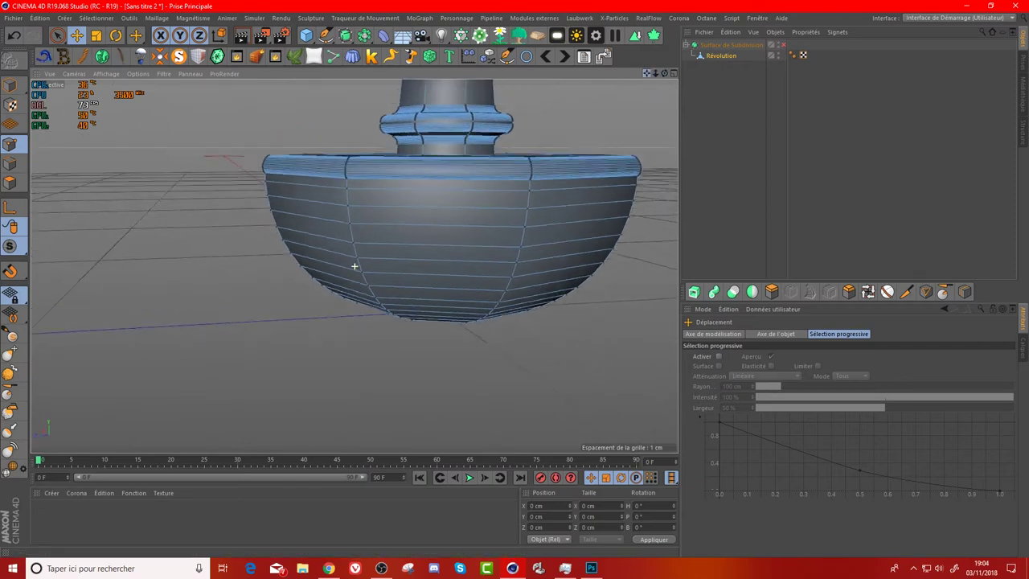
pyautogui.click(783, 45)
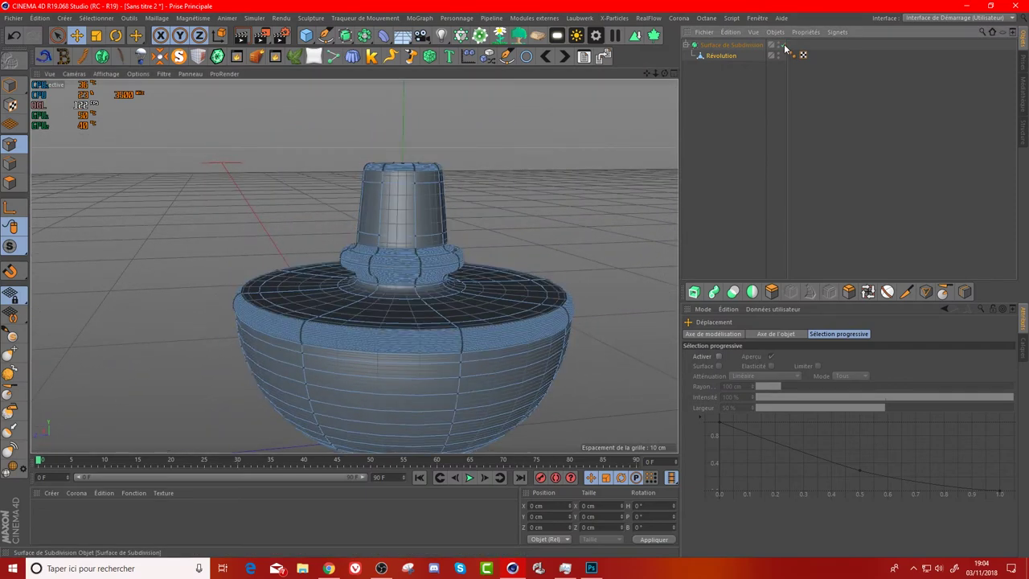
pyautogui.click(706, 141)
pyautogui.moveTo(664, 74); pyautogui.dragTo(664, 113)
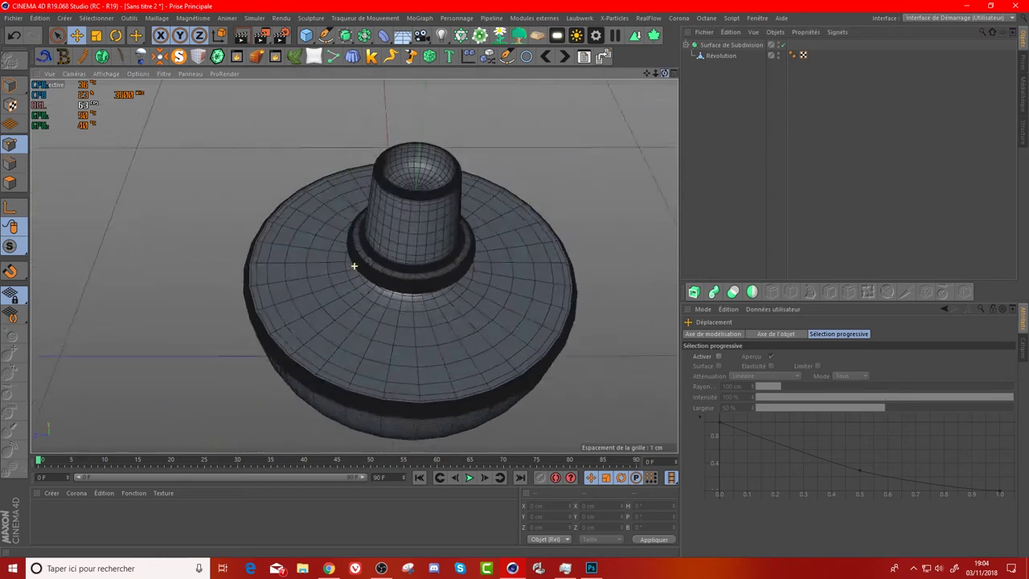
pyautogui.keyDown('alt'); pyautogui.moveTo(353, 265); pyautogui.dragTo(354, 266); pyautogui.keyUp('alt')
pyautogui.click(780, 45)
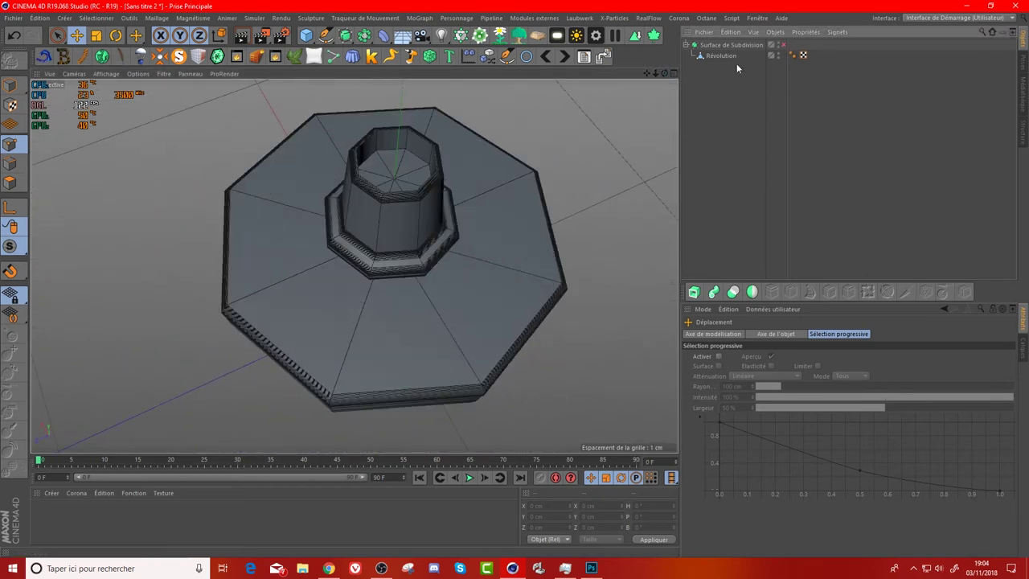
pyautogui.click(720, 56)
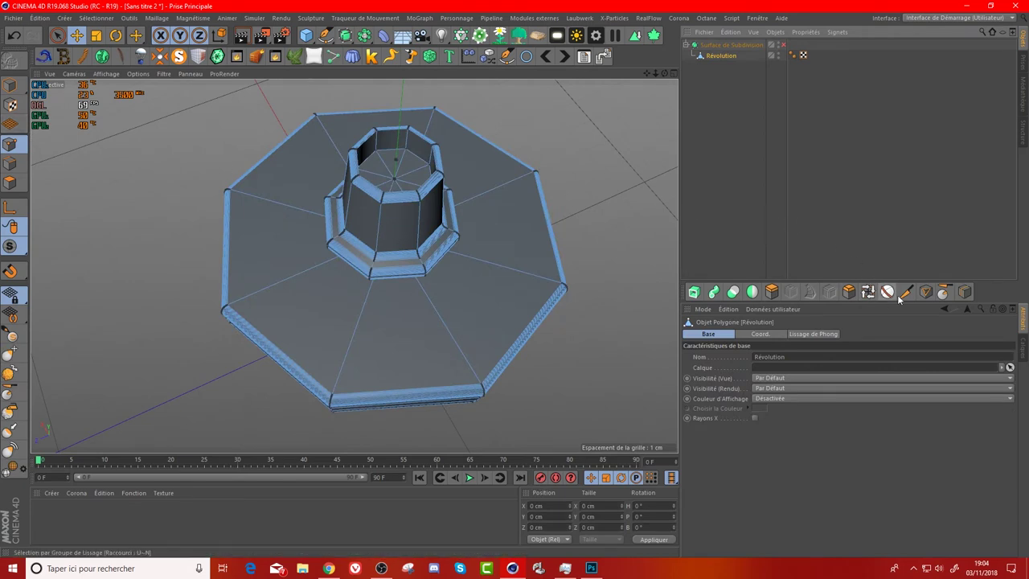
pyautogui.click(961, 292)
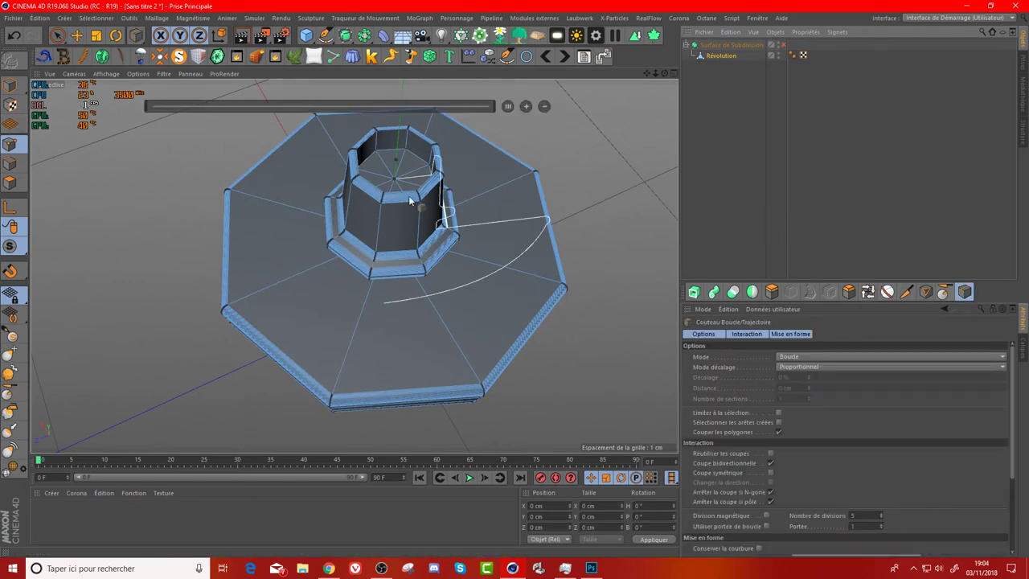
# - Cut a new edge loop across the top face, offset about 11.9% toward the outer rim
pyautogui.rightClick(609, 223)
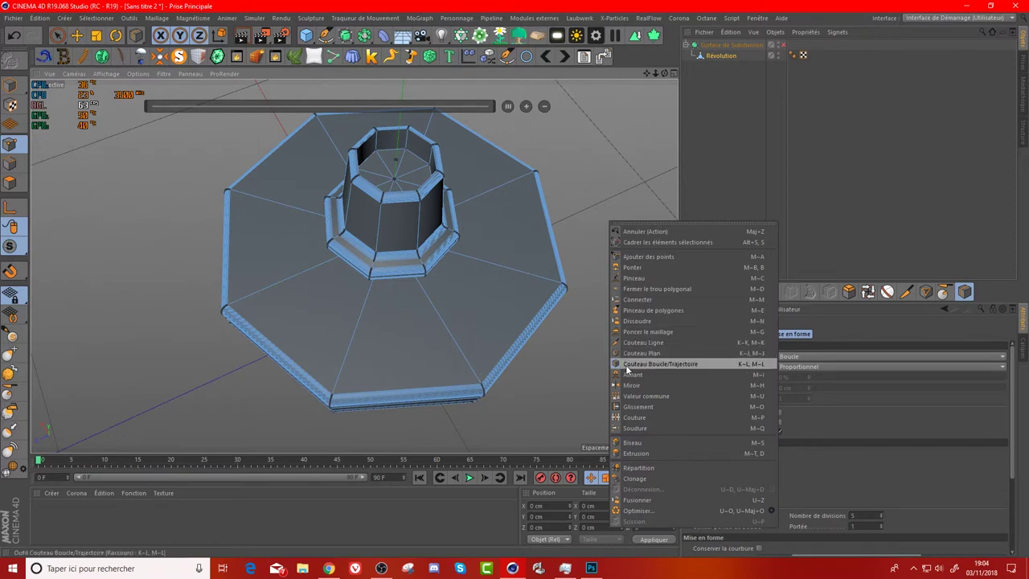
pyautogui.click(493, 189)
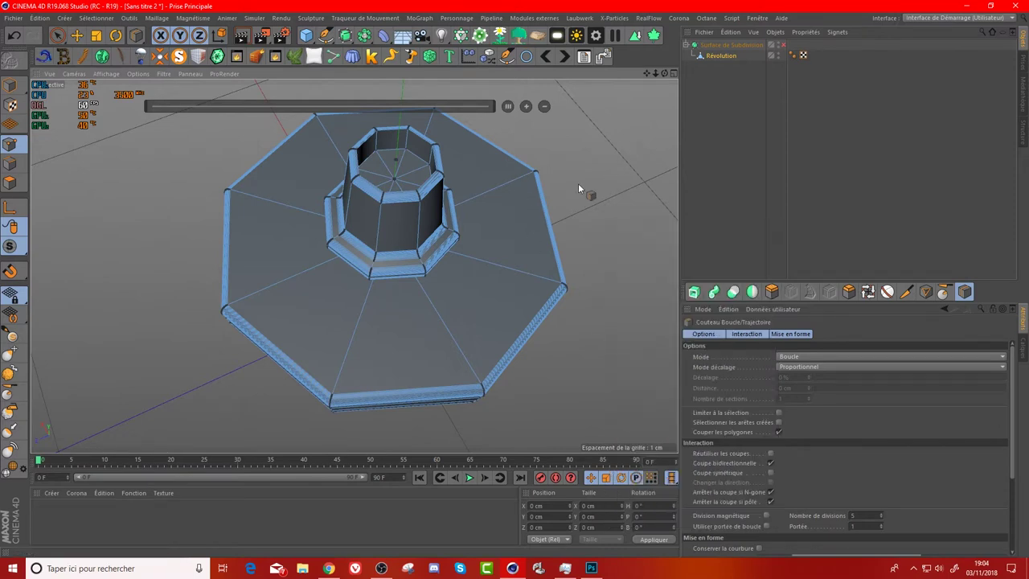
pyautogui.click(502, 187)
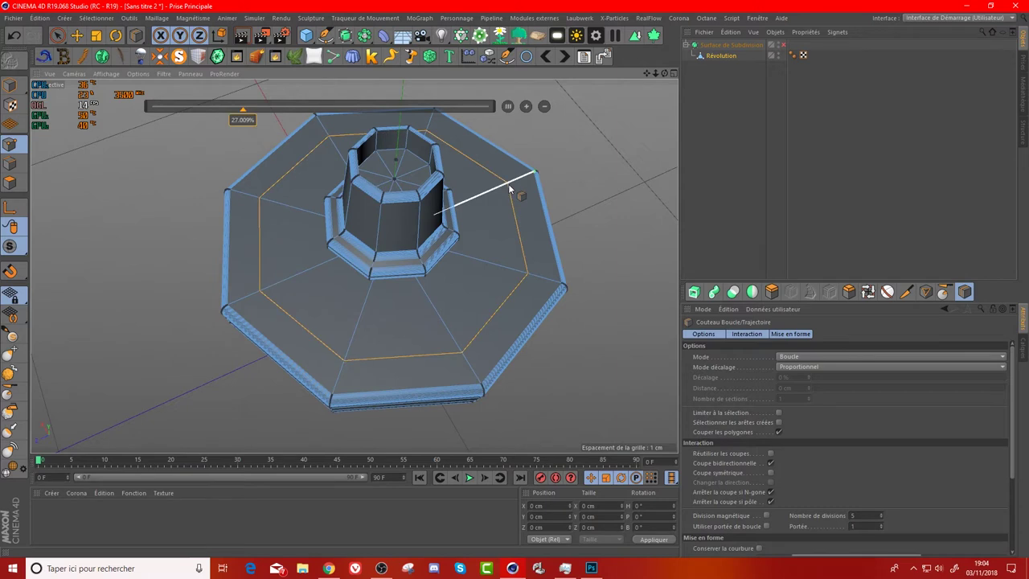
pyautogui.moveTo(503, 193); pyautogui.dragTo(730, 232)
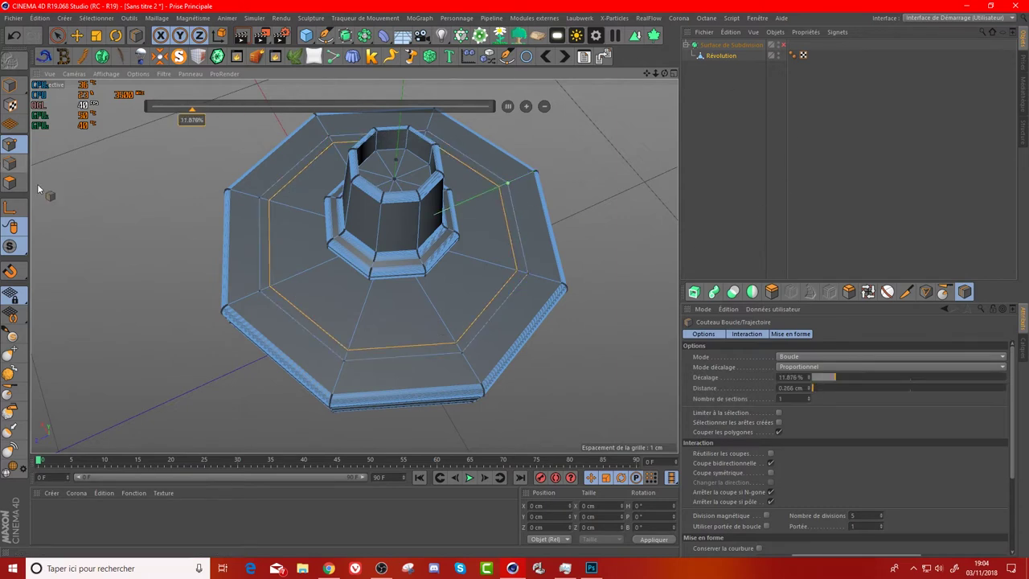
pyautogui.click(15, 184)
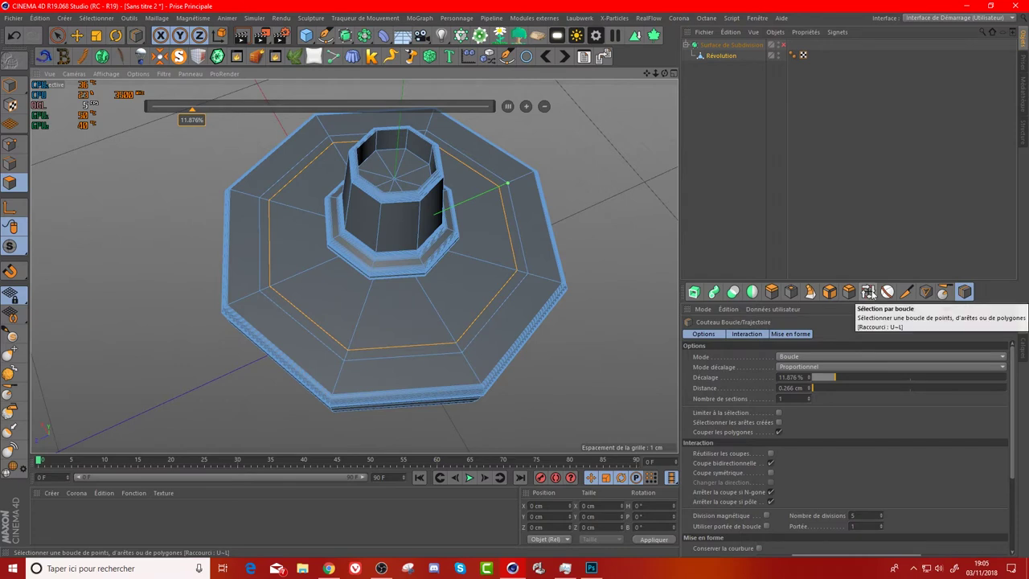
pyautogui.click(97, 17)
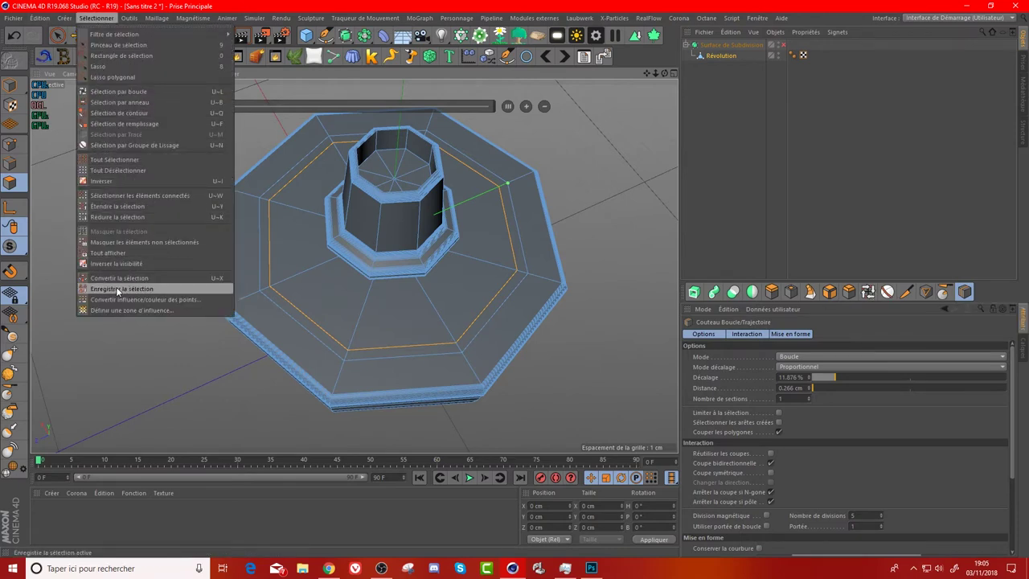
# - Select the polygon ring near the outer rim and extrude it 0.24 cm as a shallow groove
pyautogui.click(118, 91)
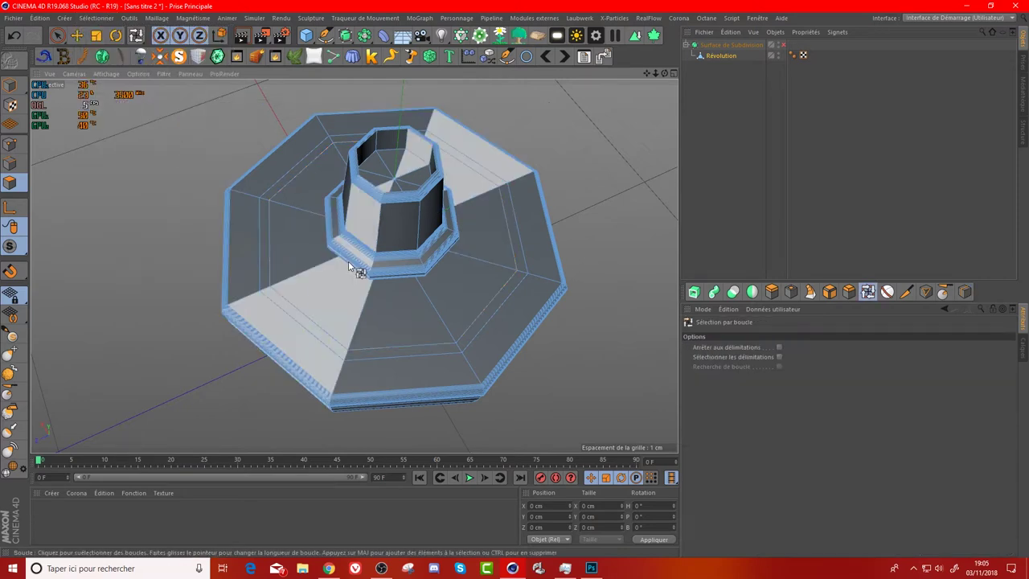
pyautogui.click(262, 287)
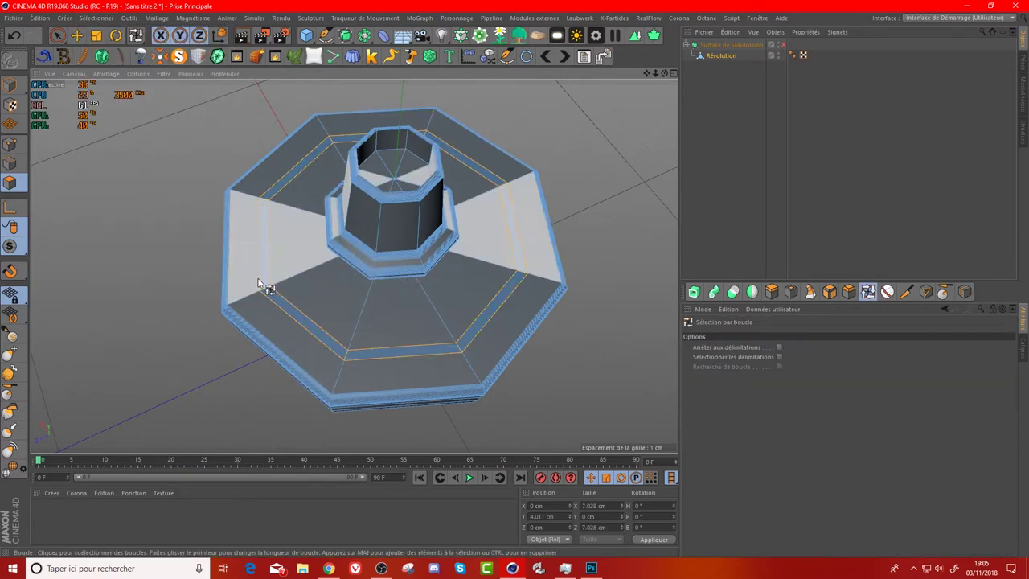
pyautogui.click(771, 291)
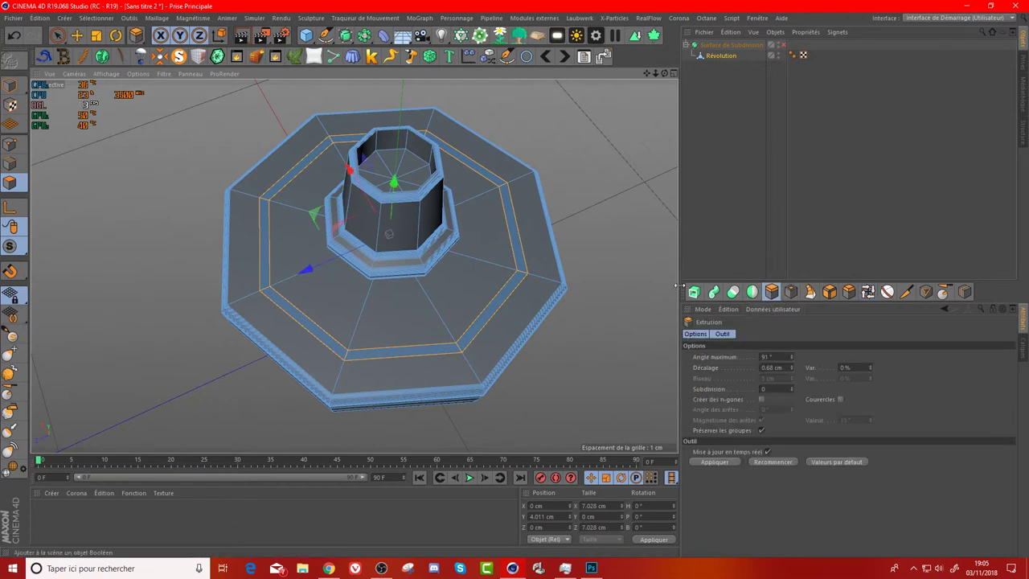
pyautogui.rightClick(655, 253)
pyautogui.click(655, 320)
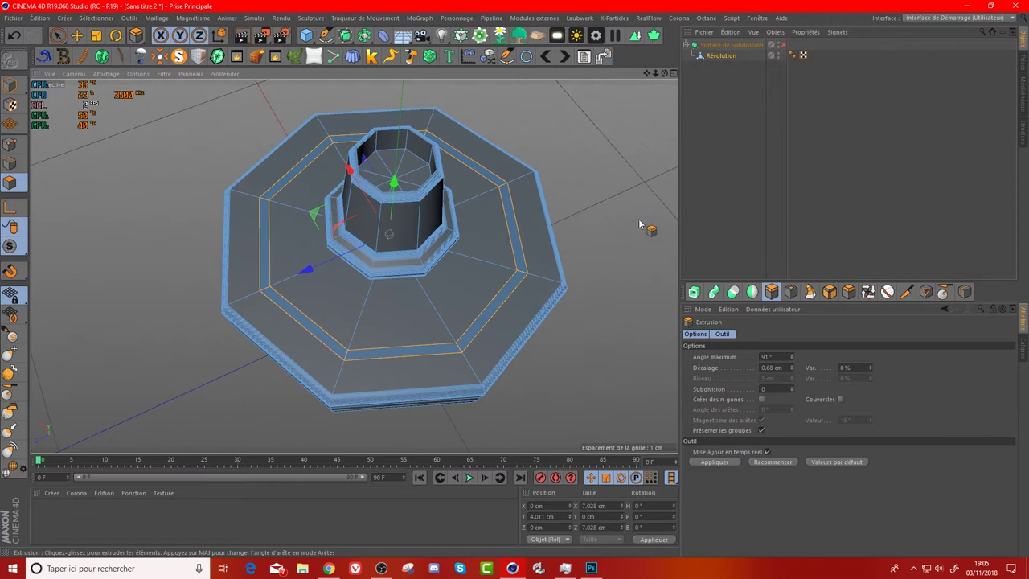
pyautogui.moveTo(482, 170); pyautogui.dragTo(457, 172)
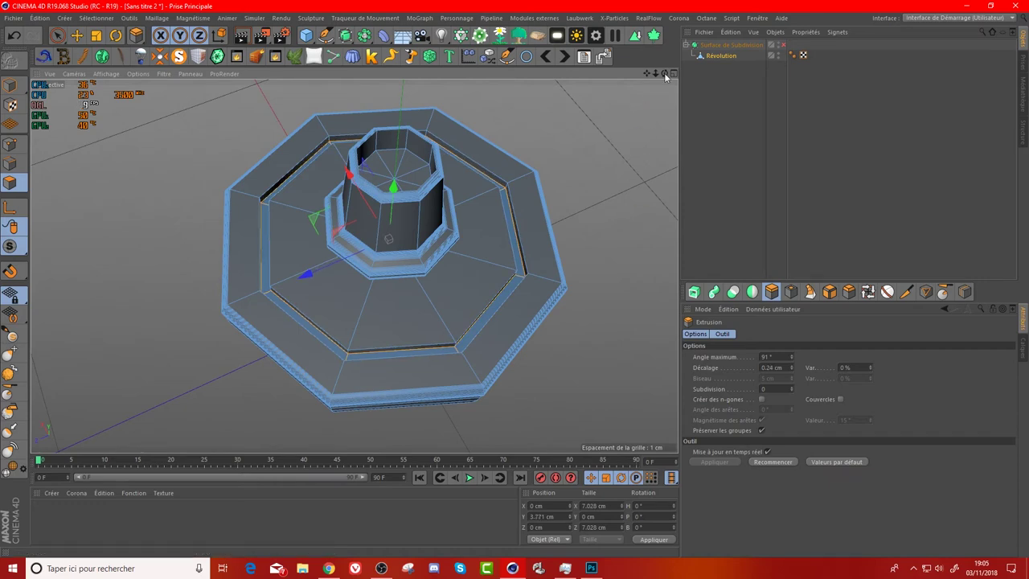
# - Turn off subdivision smoothing to reveal the faceted mesh and undo the ring extrusion
pyautogui.moveTo(664, 74); pyautogui.dragTo(739, 59)
pyautogui.click(780, 45)
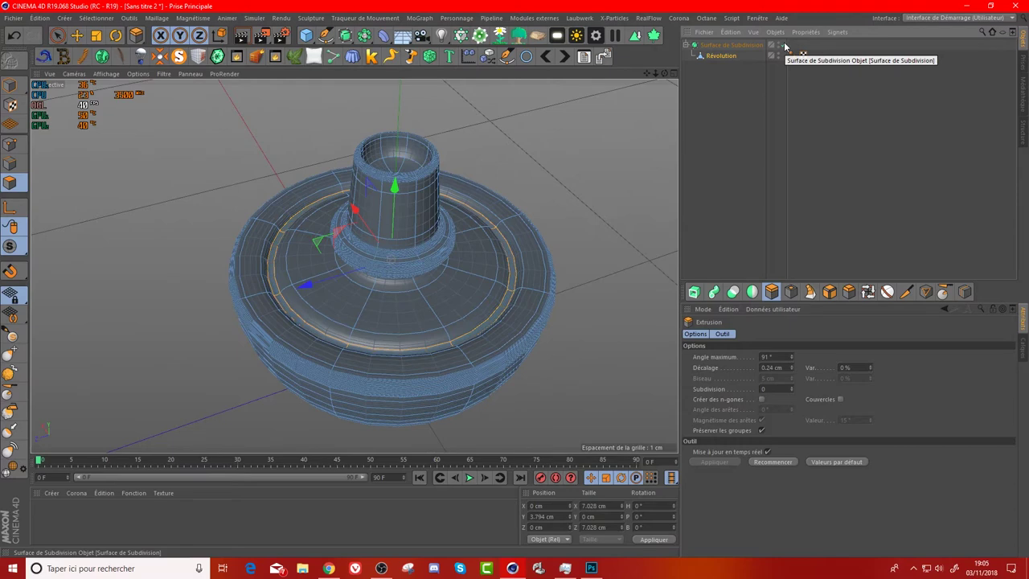
pyautogui.click(785, 46)
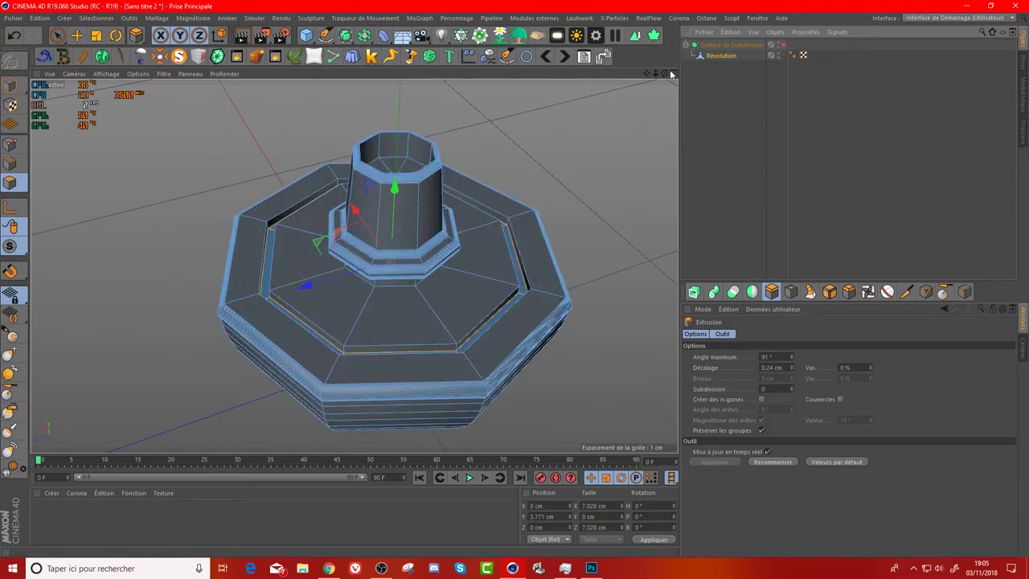
pyautogui.moveTo(666, 77); pyautogui.dragTo(664, 97)
pyautogui.click(14, 35)
pyautogui.click(13, 35)
pyautogui.click(13, 35)
pyautogui.click(14, 35)
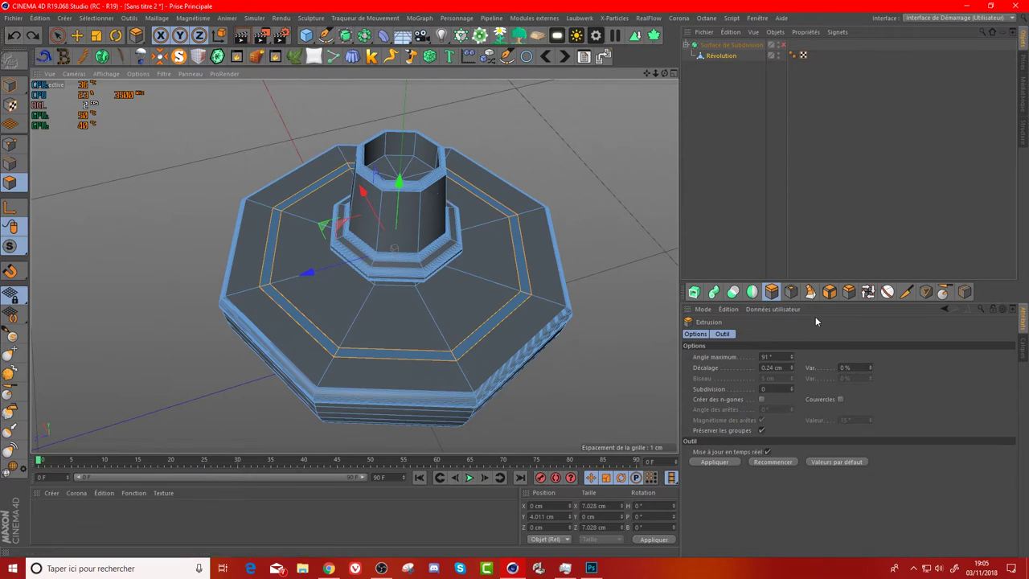
# - Inset the selected ring polygons by 0.03 cm into a thin strip
pyautogui.click(95, 35)
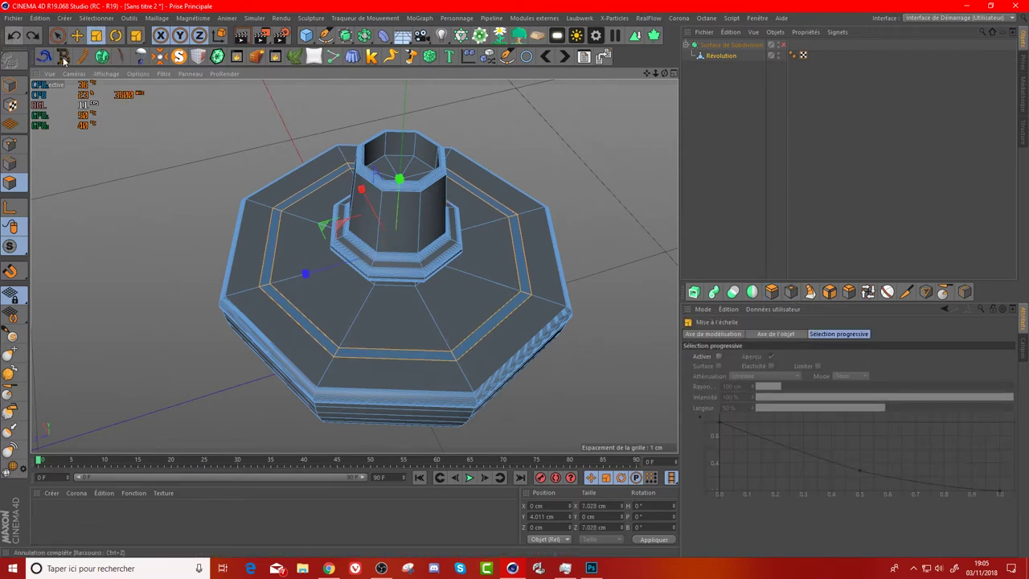
pyautogui.click(790, 291)
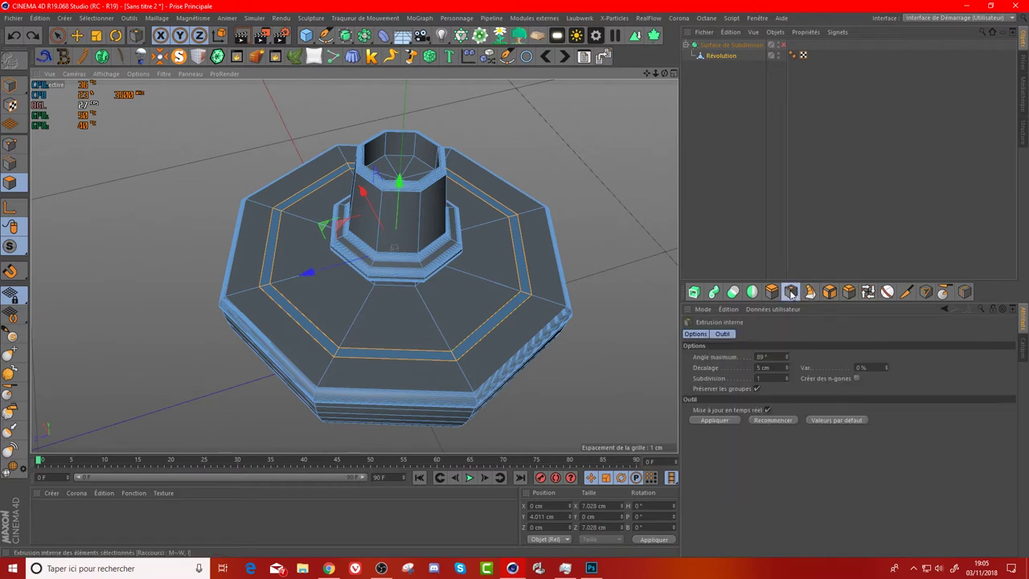
pyautogui.rightClick(593, 114)
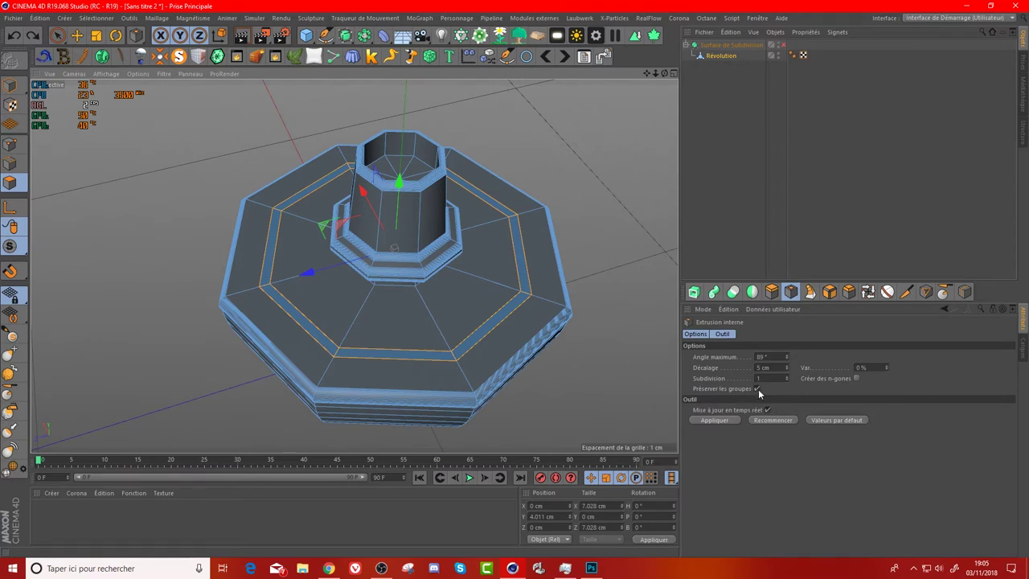
pyautogui.moveTo(626, 225); pyautogui.dragTo(601, 227)
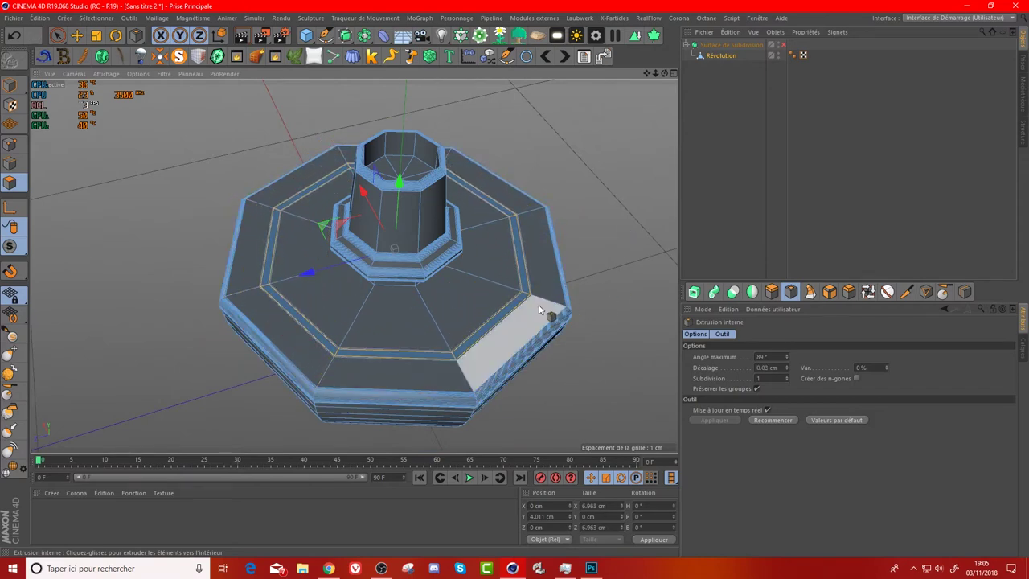
pyautogui.scroll(3, 523, 322)
pyautogui.scroll(2, 543, 283)
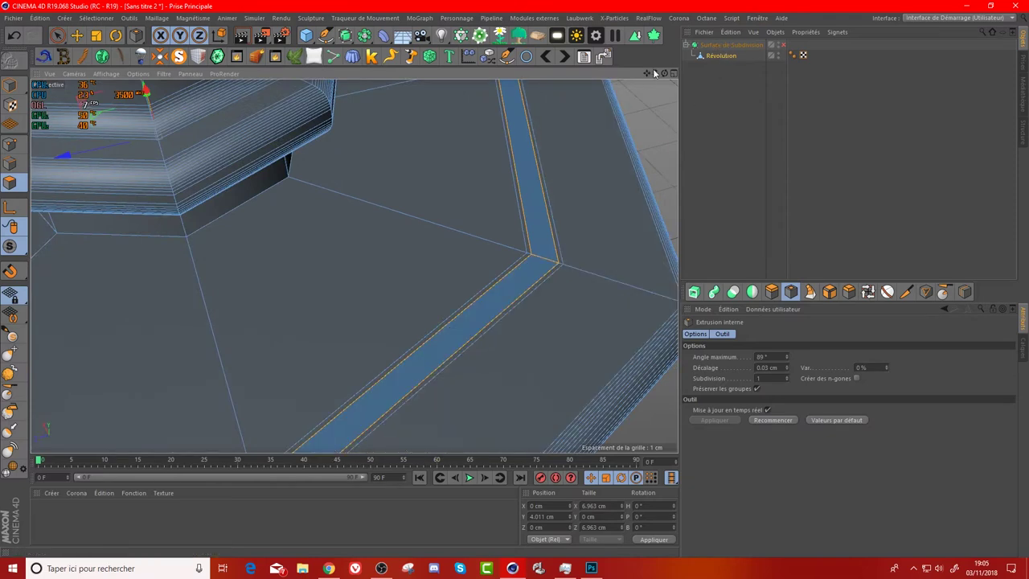
pyautogui.moveTo(655, 74)
pyautogui.mouseDown()
pyautogui.moveTo(354, 266)
pyautogui.moveTo(602, 247)
pyautogui.mouseUp()
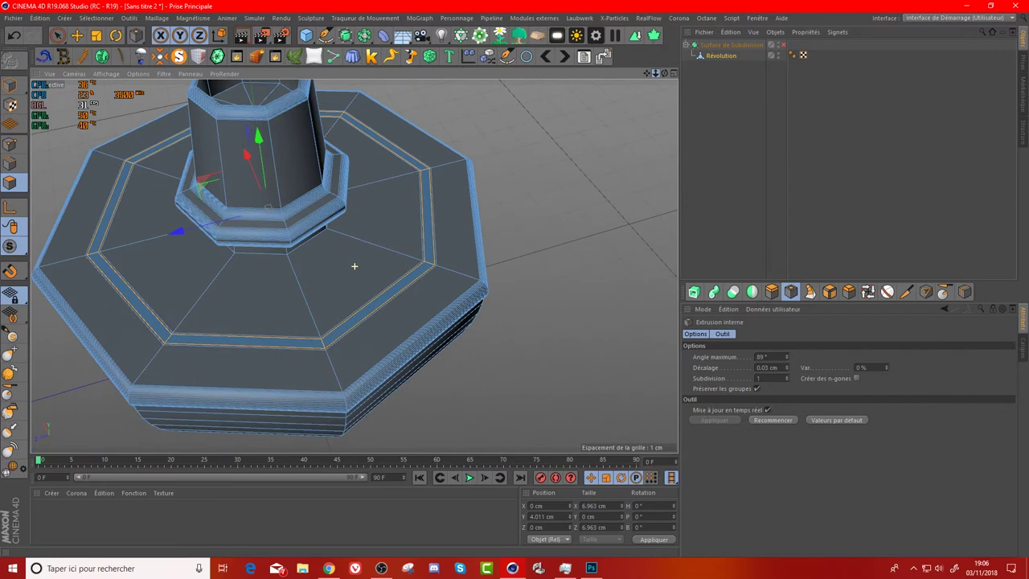
# - Extrude the inset strip 0.2 cm, turn Subdivision Surface smoothing back on, and deselect
pyautogui.click(771, 291)
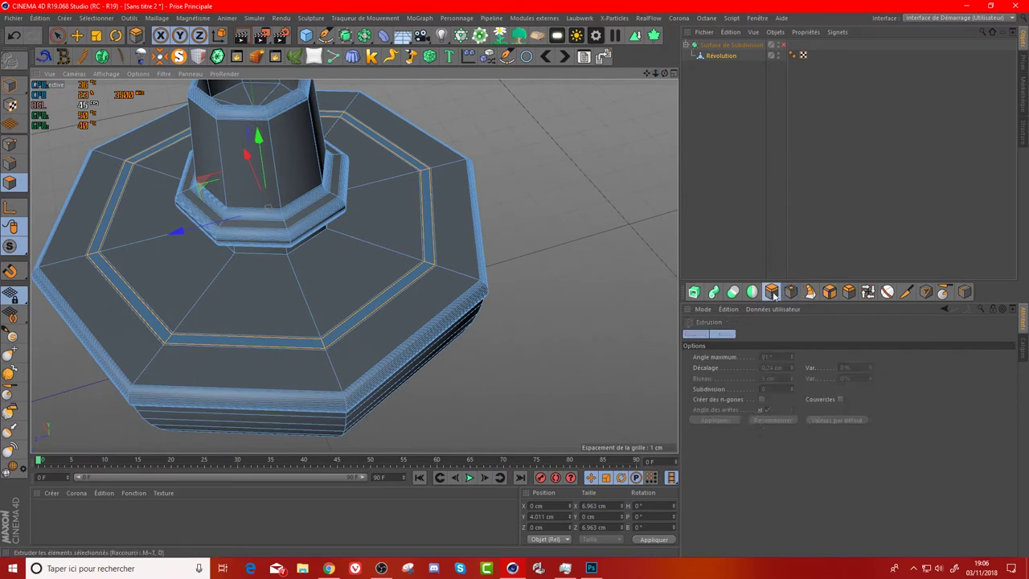
pyautogui.moveTo(595, 230); pyautogui.dragTo(616, 230)
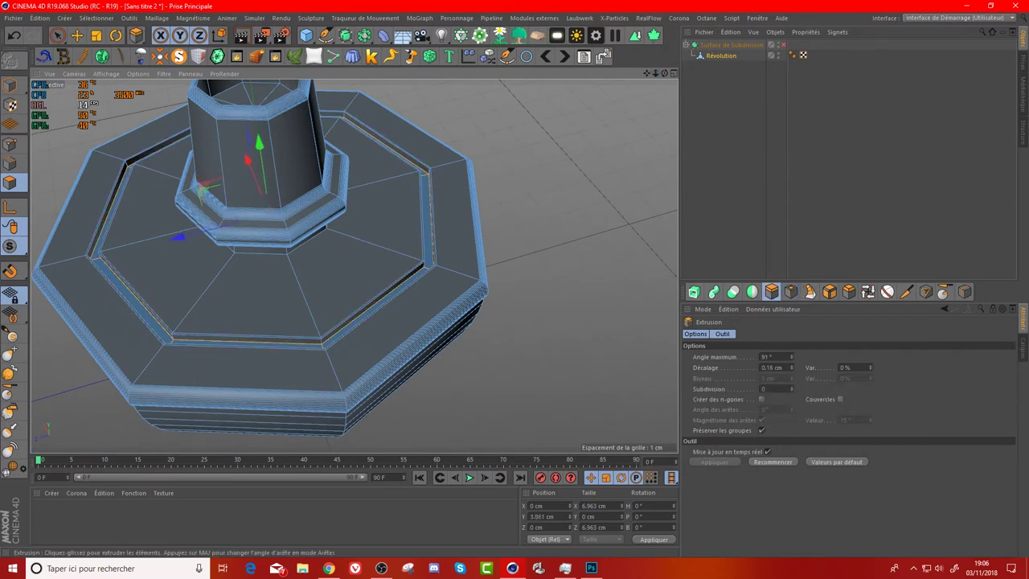
pyautogui.click(784, 44)
pyautogui.scroll(2, 432, 225)
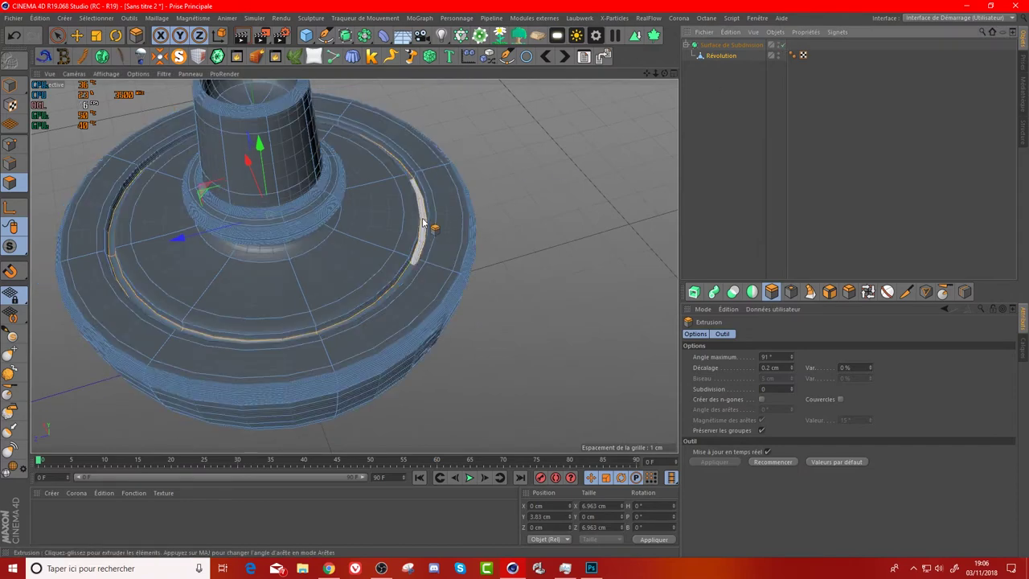
pyautogui.scroll(3, 432, 229)
pyautogui.scroll(3, 447, 225)
pyautogui.scroll(-6, 450, 223)
pyautogui.scroll(-2, 450, 222)
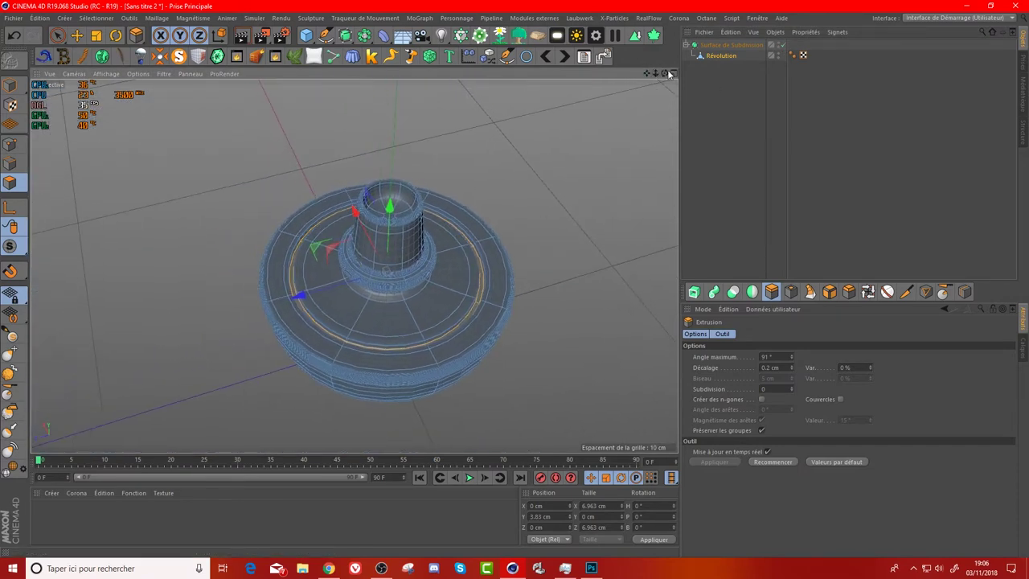
pyautogui.click(708, 109)
pyautogui.moveTo(661, 76); pyautogui.dragTo(635, 120)
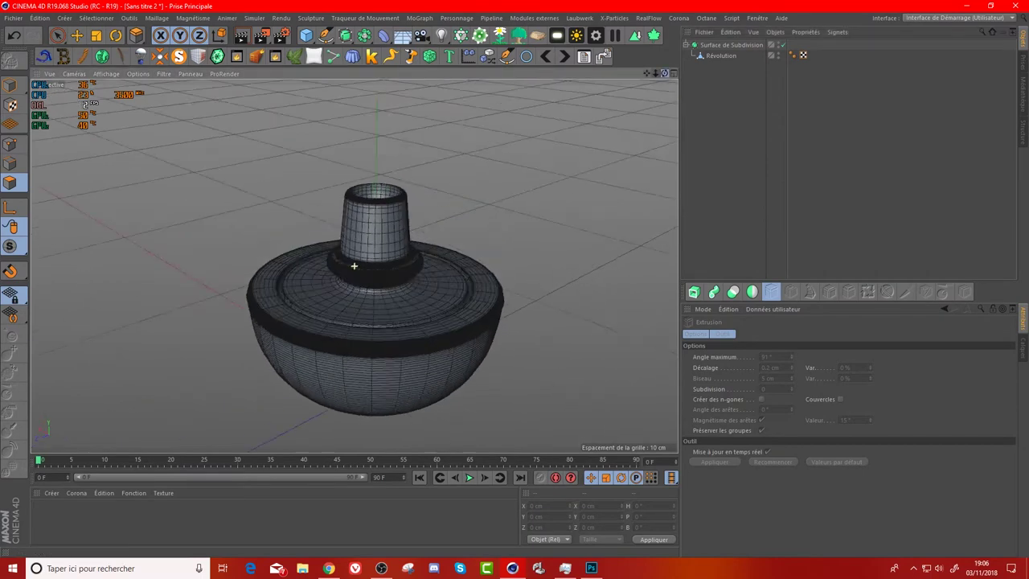
# - Orbit around the smoothed base, then maximise the front view and pan to recentre the vessel
pyautogui.moveTo(661, 76); pyautogui.dragTo(644, 145)
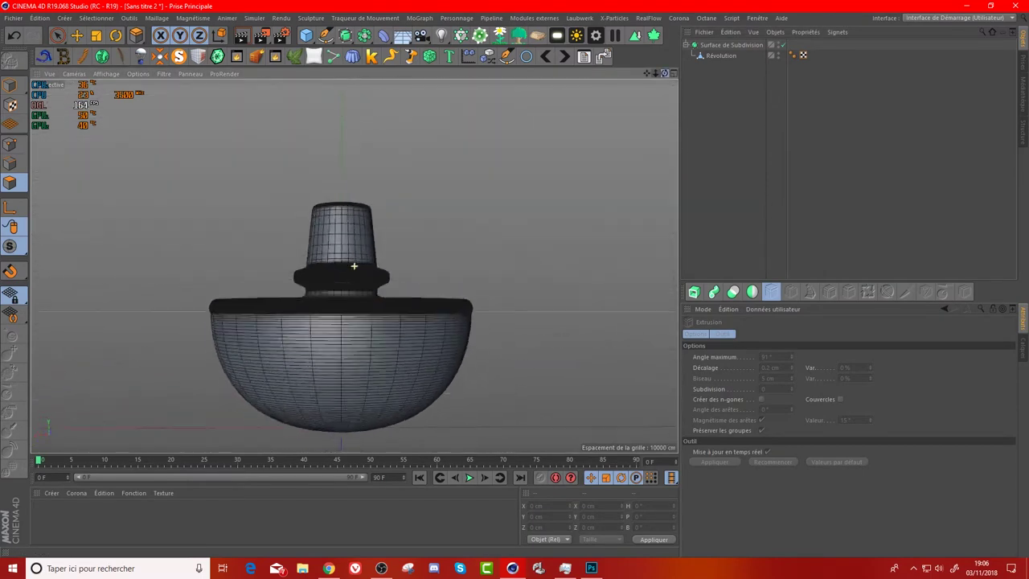
pyautogui.moveTo(664, 75); pyautogui.dragTo(644, 128)
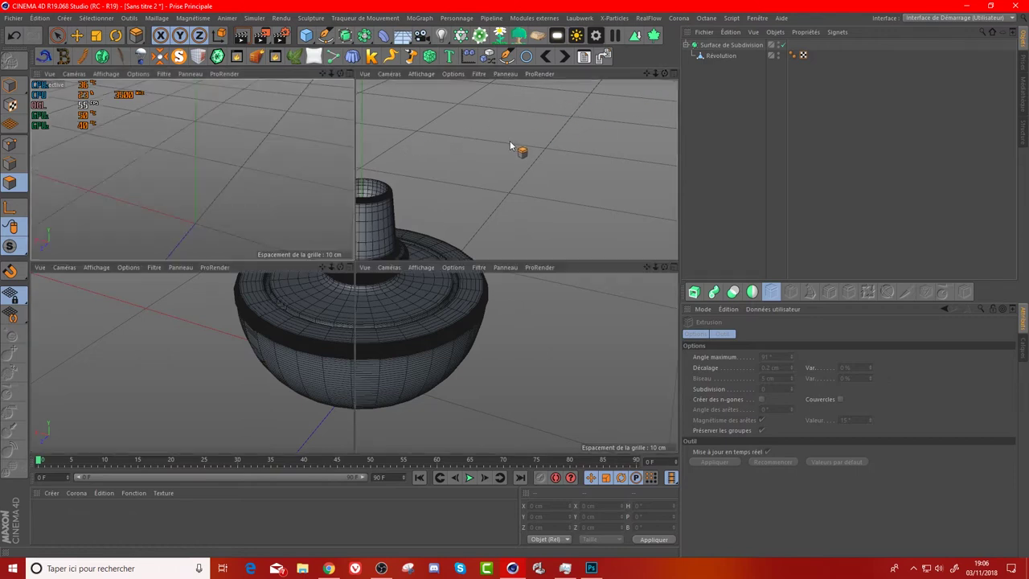
pyautogui.middleClick(509, 145)
pyautogui.middleClick(497, 313)
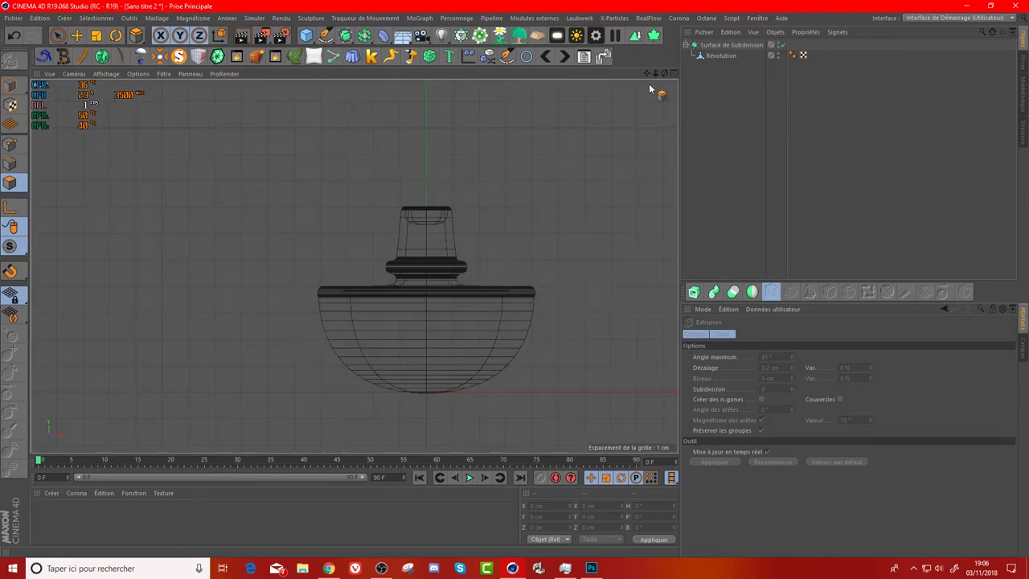
pyautogui.moveTo(646, 73); pyautogui.dragTo(583, 65)
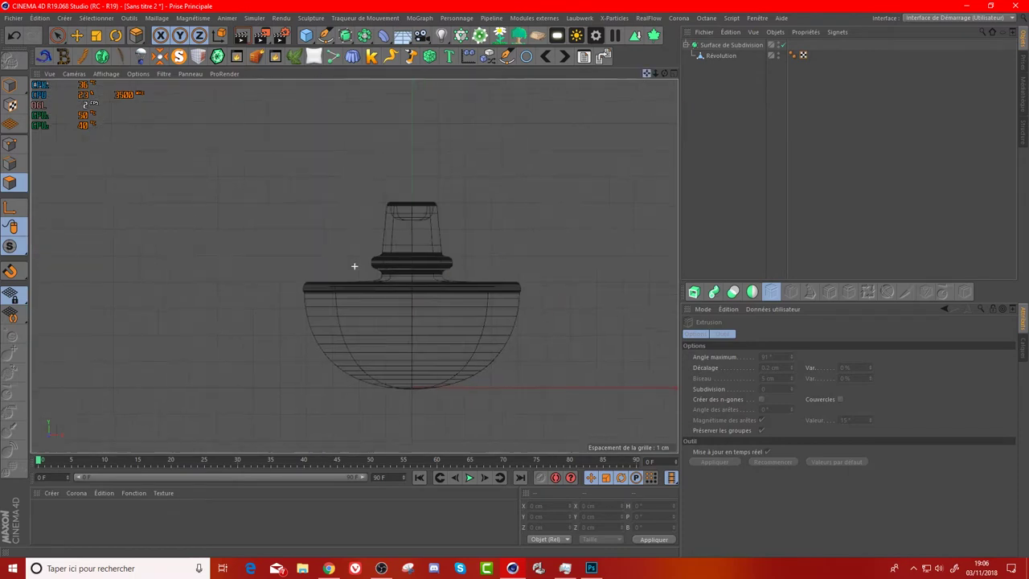
# - Use the Pen tool to draw the profile's outer edge: top edge, diagonal down-outward, small bottom step
pyautogui.click(324, 37)
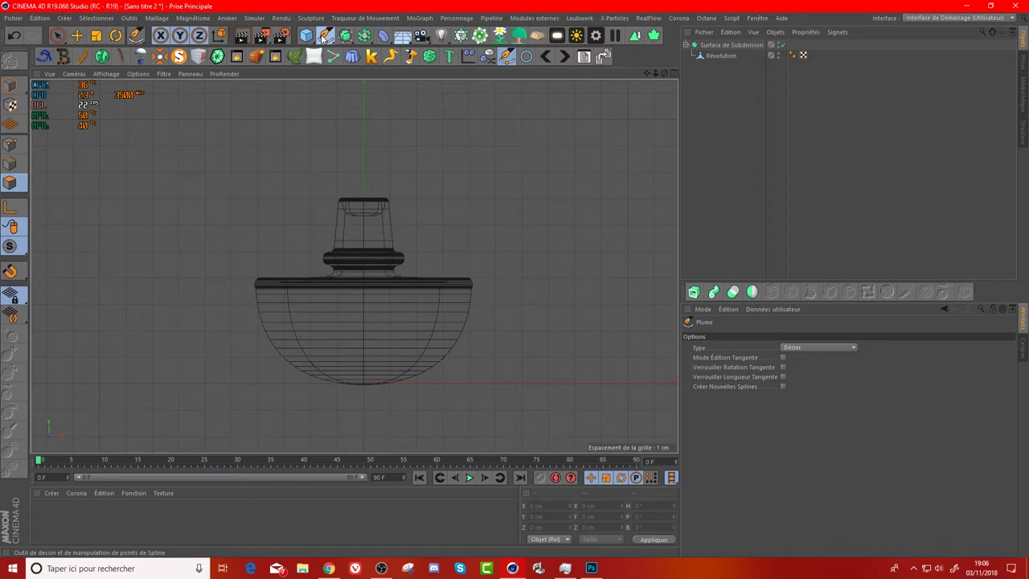
pyautogui.scroll(2, 338, 211)
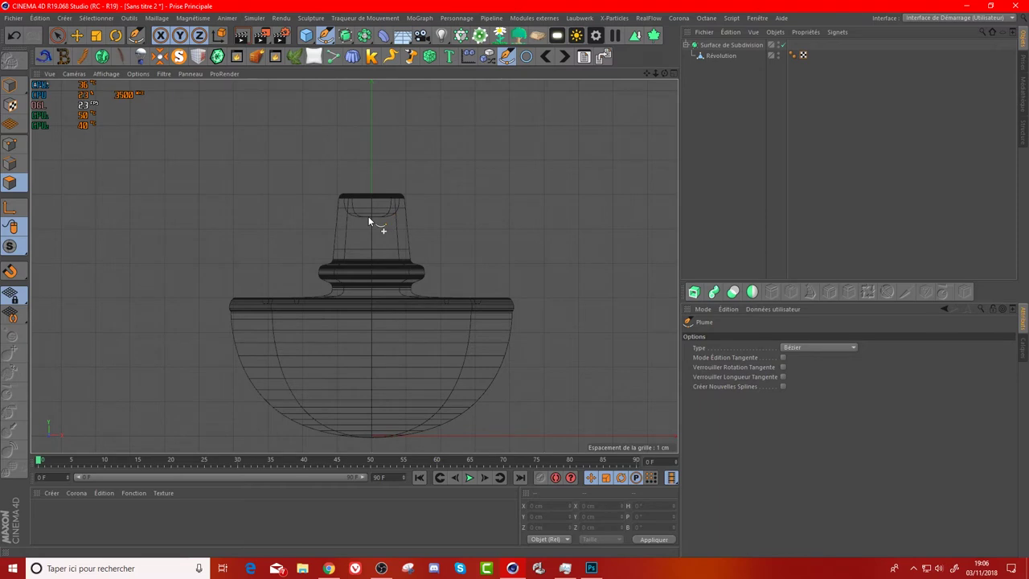
pyautogui.click(329, 258)
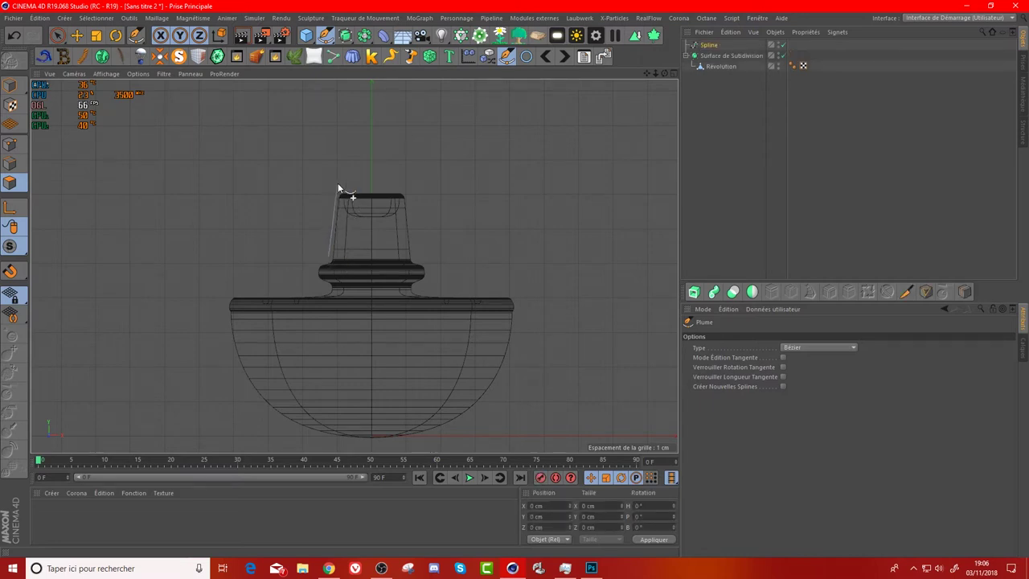
pyautogui.click(338, 185)
pyautogui.hotkey('ctrl', 'z')
pyautogui.click(339, 160)
pyautogui.click(316, 160)
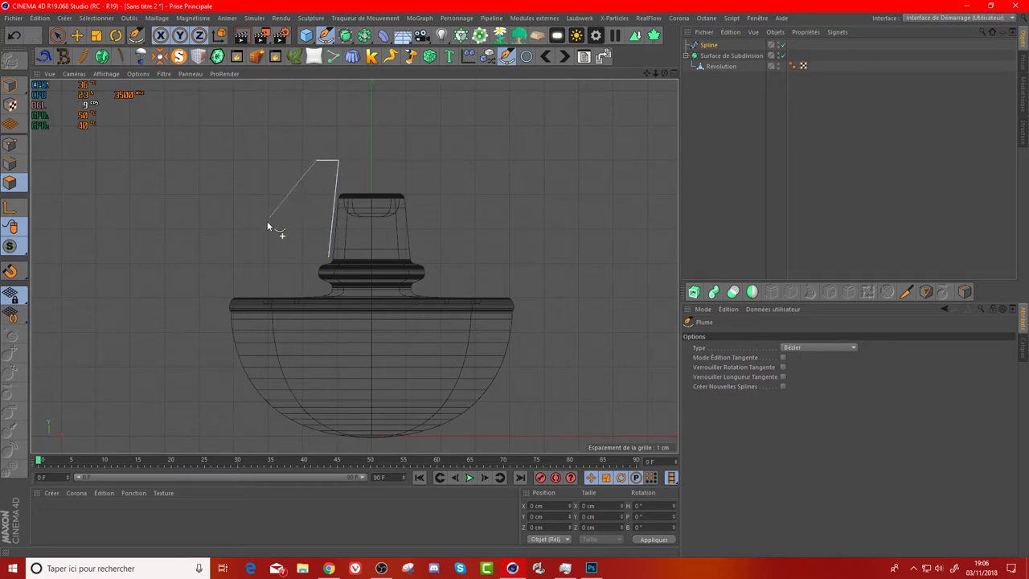
pyautogui.click(231, 264)
pyautogui.click(241, 277)
pyautogui.click(243, 265)
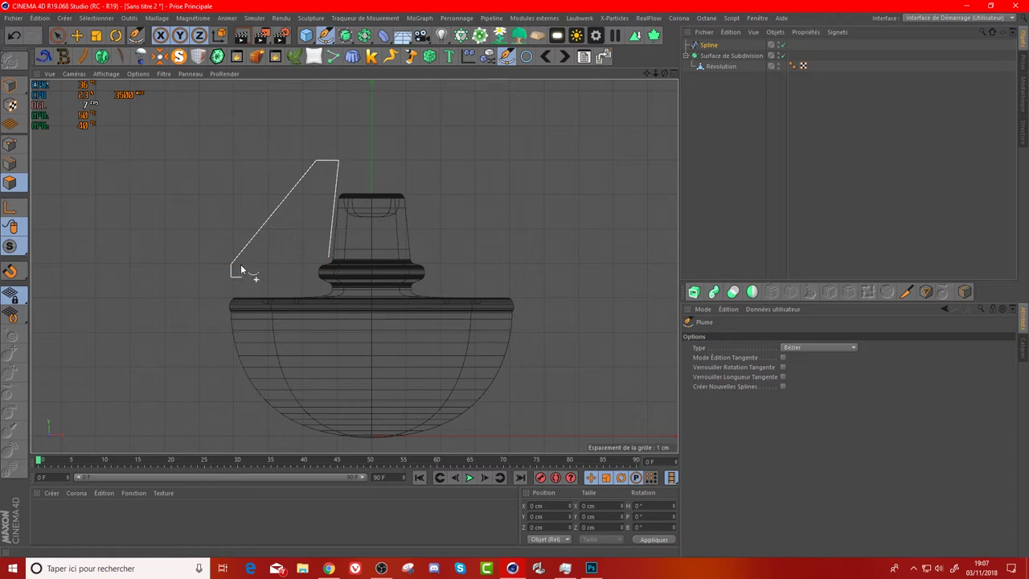
# - Continue the outline from the top-right corner down the inner edge to the collar's bottom and foot
pyautogui.click(328, 168)
pyautogui.click(325, 261)
pyautogui.click(312, 293)
pyautogui.hotkey('ctrl', 'z')
pyautogui.scroll(3, 312, 293)
pyautogui.scroll(3, 322, 295)
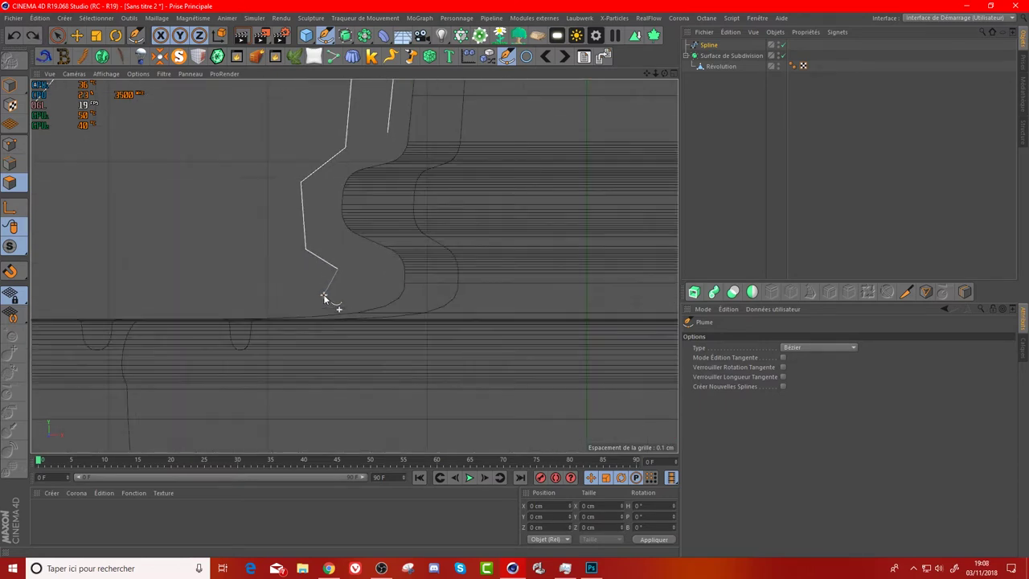
pyautogui.click(310, 314)
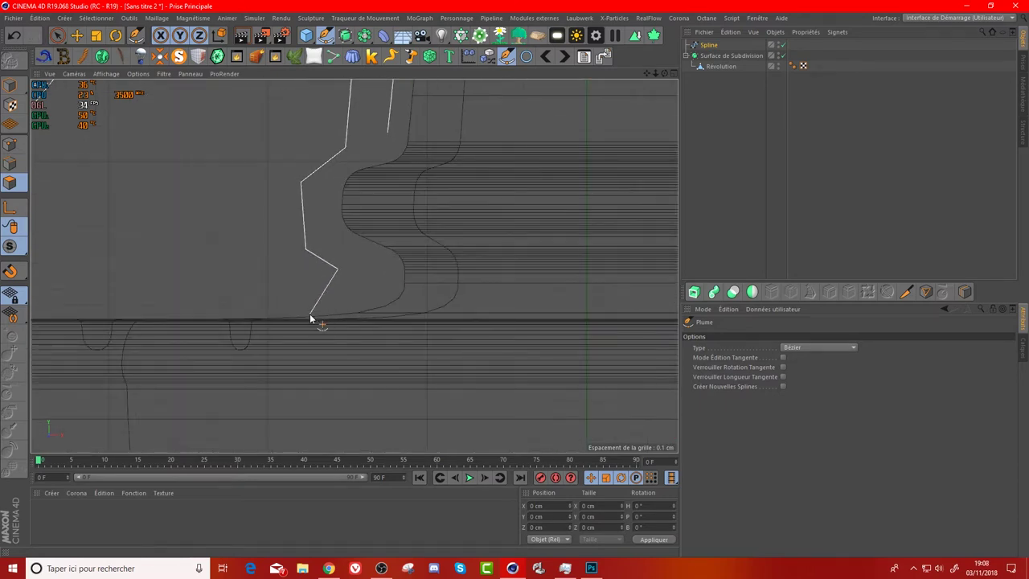
pyautogui.click(370, 304)
# - Run the inner edge up along the collar to close the profile, then maximise the perspective view
pyautogui.click(373, 260)
pyautogui.click(333, 233)
pyautogui.click(331, 184)
pyautogui.click(387, 135)
pyautogui.moveTo(655, 73); pyautogui.dragTo(647, 74)
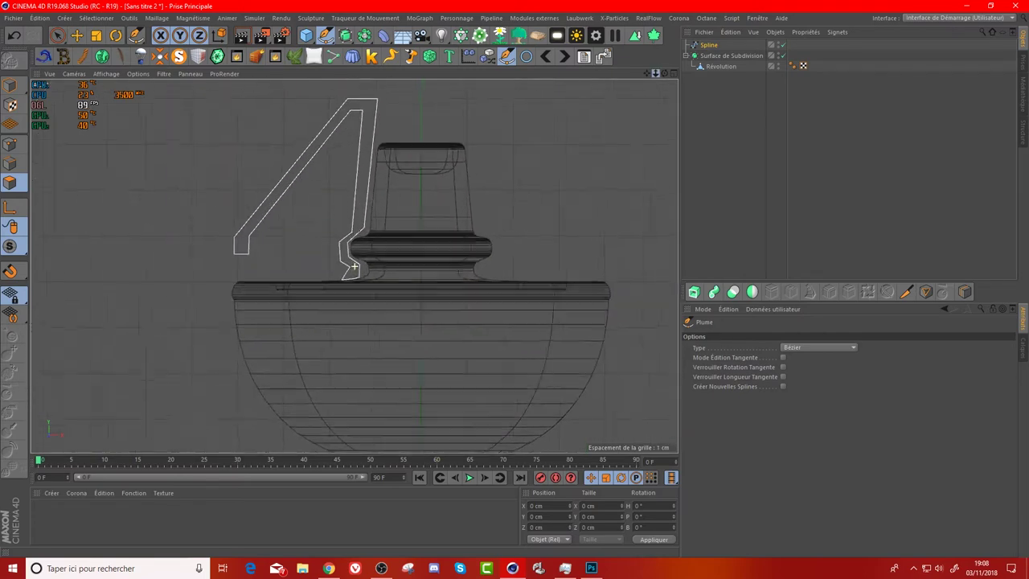
pyautogui.moveTo(646, 74); pyautogui.dragTo(362, 169)
pyautogui.middleClick(362, 169)
pyautogui.middleClick(193, 151)
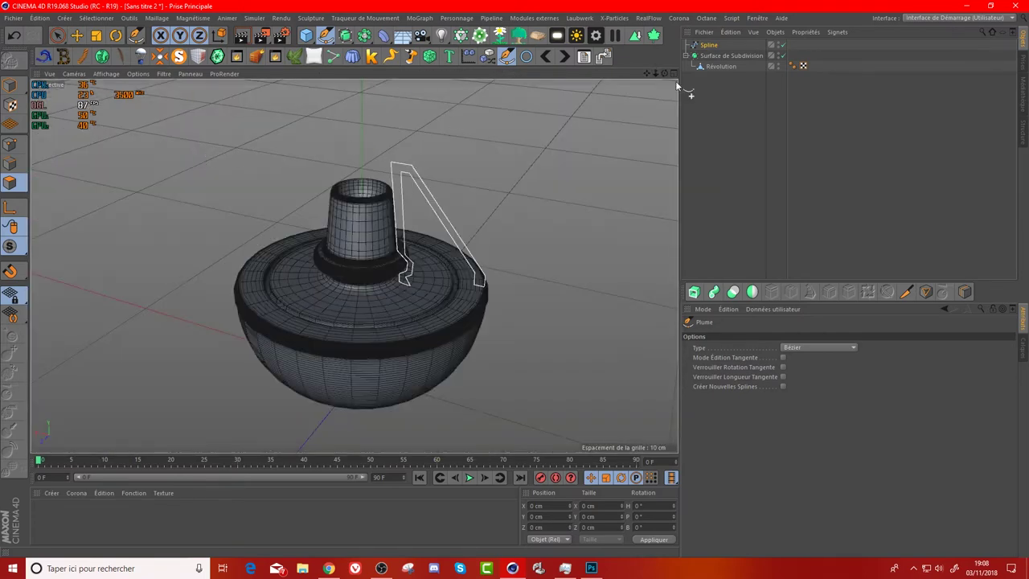
# - Lathe the profile under a Révolution generator with Fermer la spline enabled, and orbit to check
pyautogui.keyDown('alt'); pyautogui.moveTo(345, 35); pyautogui.dragTo(392, 69); pyautogui.keyUp('alt')
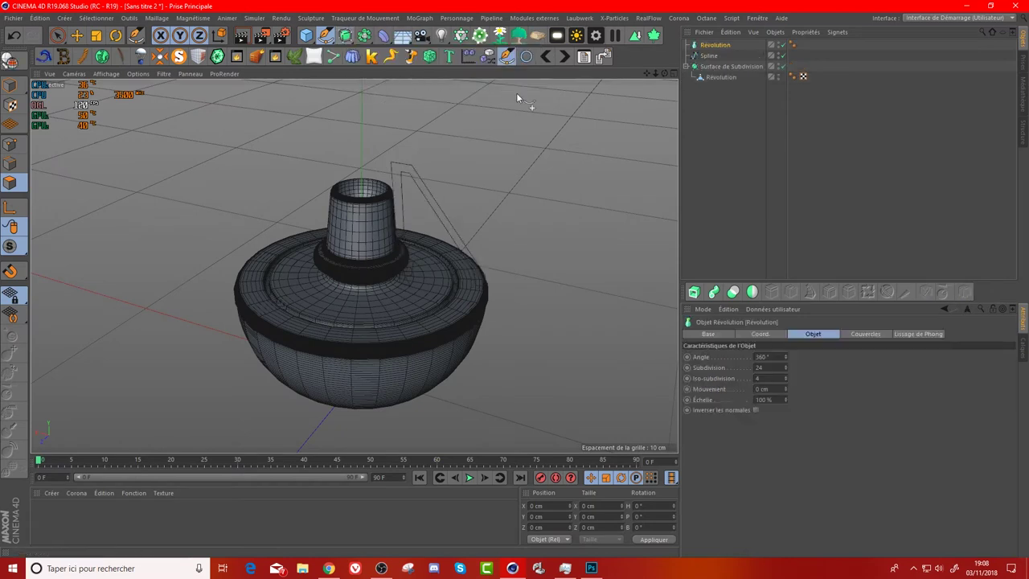
pyautogui.click(709, 55)
pyautogui.click(752, 366)
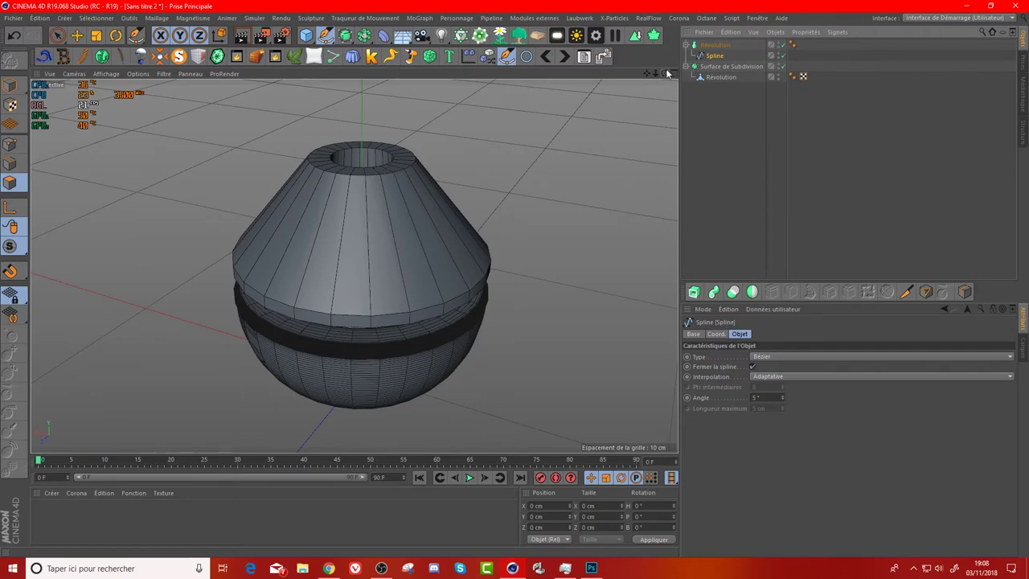
pyautogui.moveTo(666, 73); pyautogui.dragTo(629, 92)
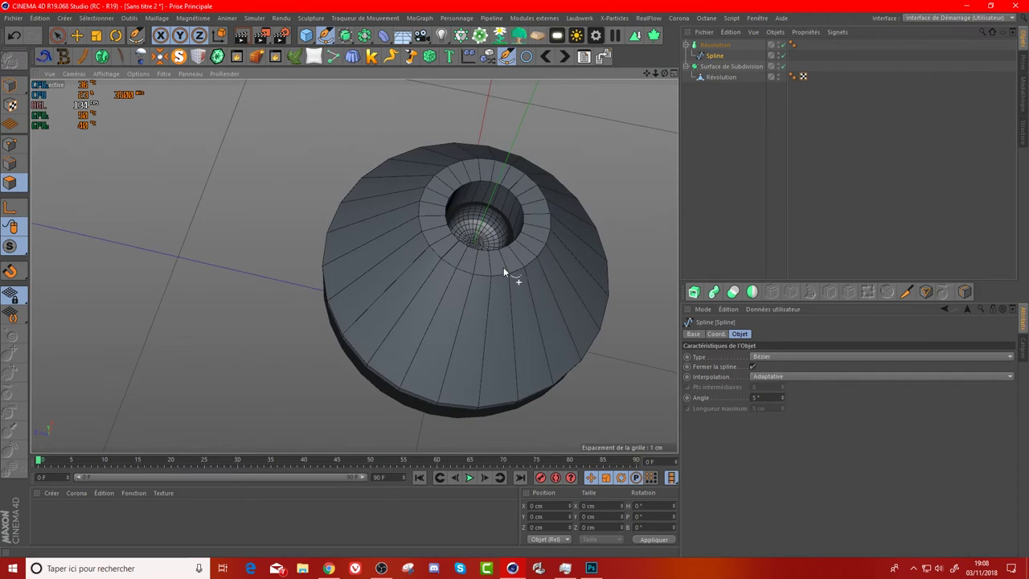
pyautogui.moveTo(664, 73)
pyautogui.mouseDown()
pyautogui.moveTo(354, 265)
pyautogui.moveTo(324, 175)
pyautogui.mouseUp()
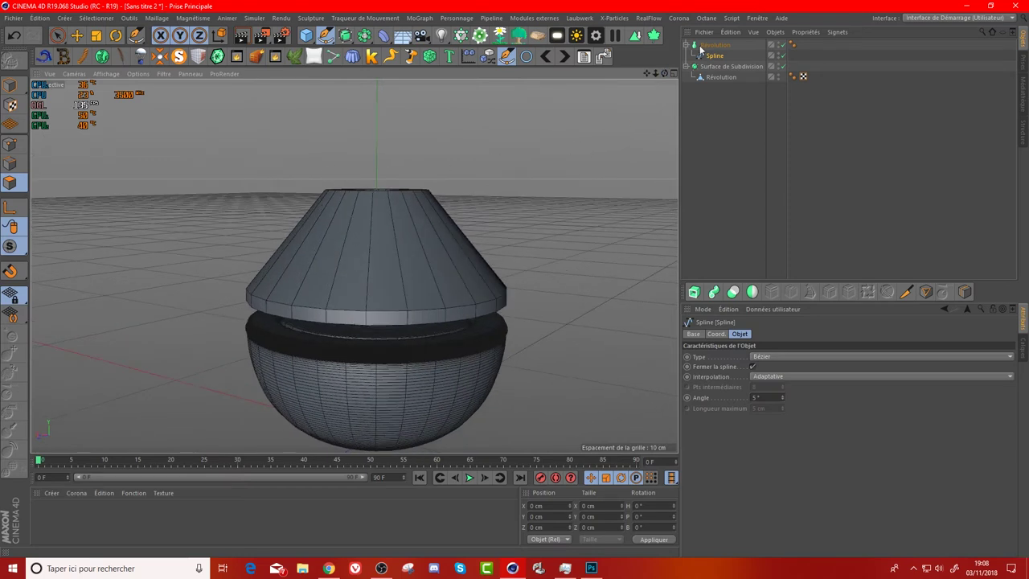
# - Maximise the front view and disable the Révolution so only the profile shows
pyautogui.middleClick(563, 165)
pyautogui.middleClick(419, 298)
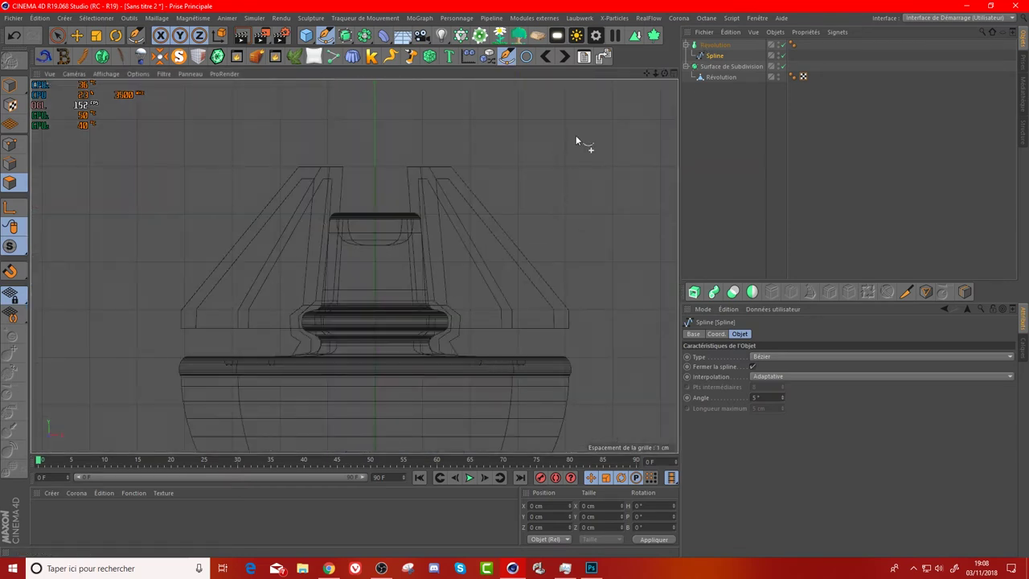
pyautogui.click(783, 45)
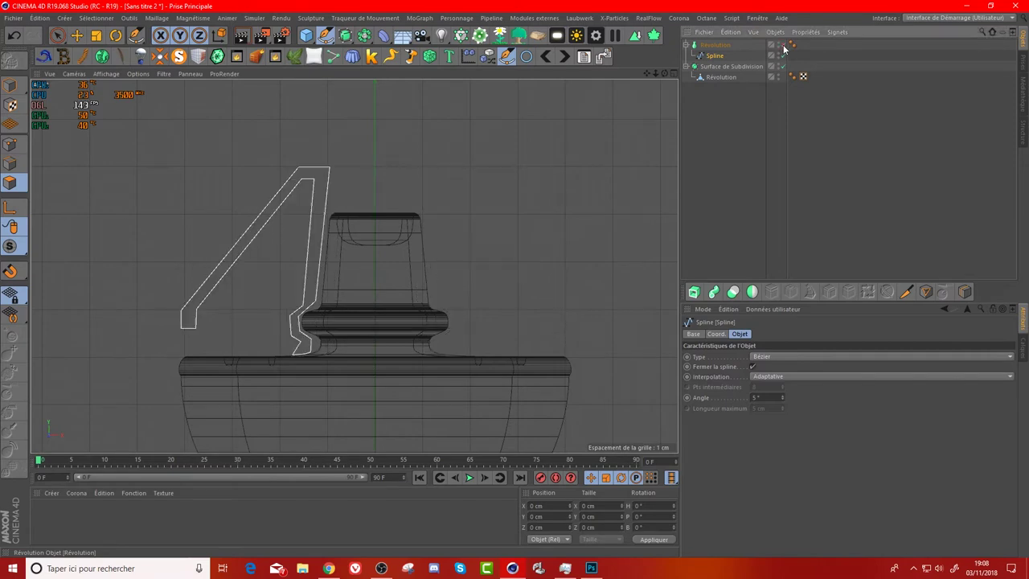
# - Select the handle spline in point mode and chamfer its top corner point
pyautogui.click(715, 45)
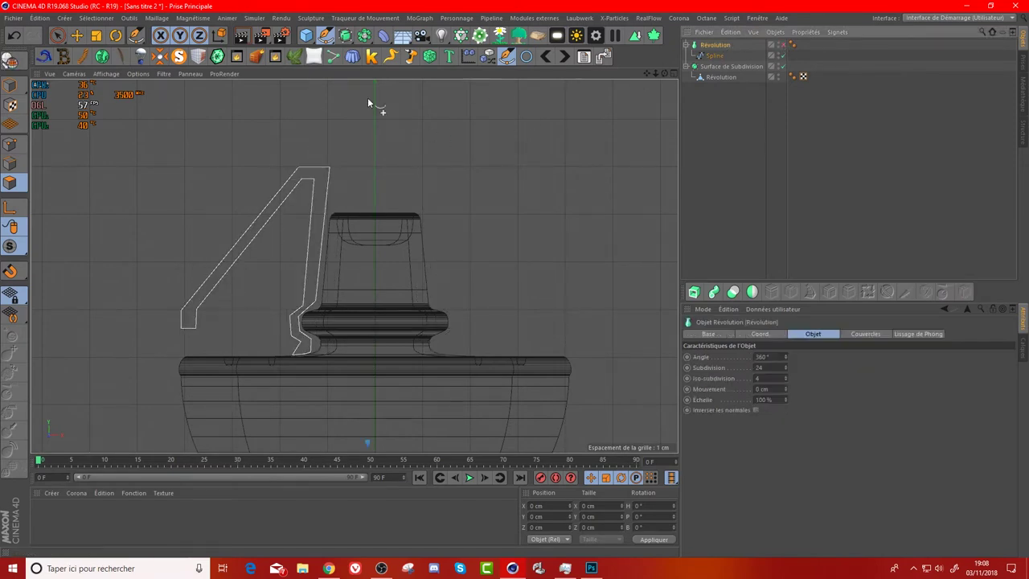
pyautogui.click(11, 146)
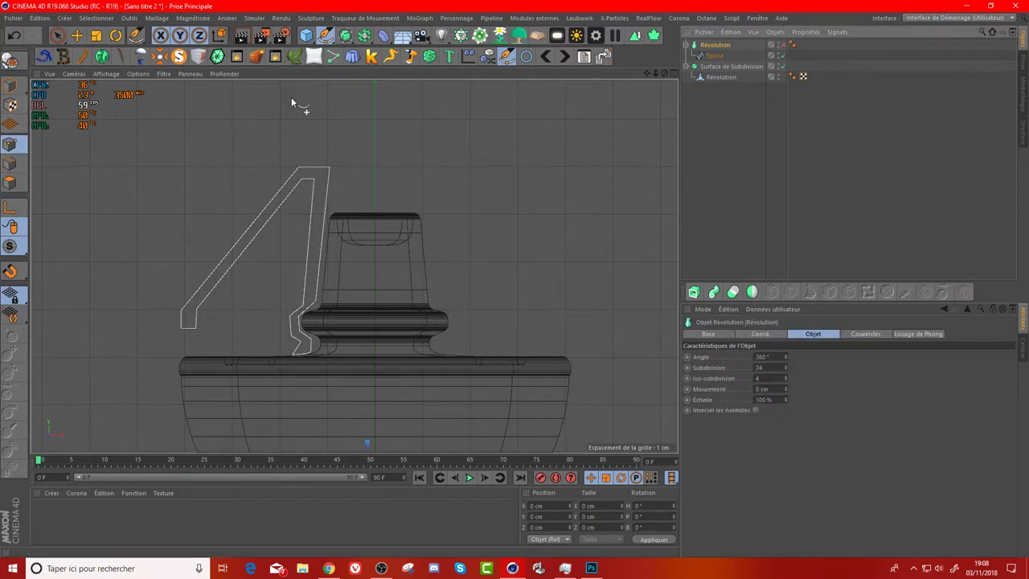
pyautogui.click(57, 35)
pyautogui.click(325, 168)
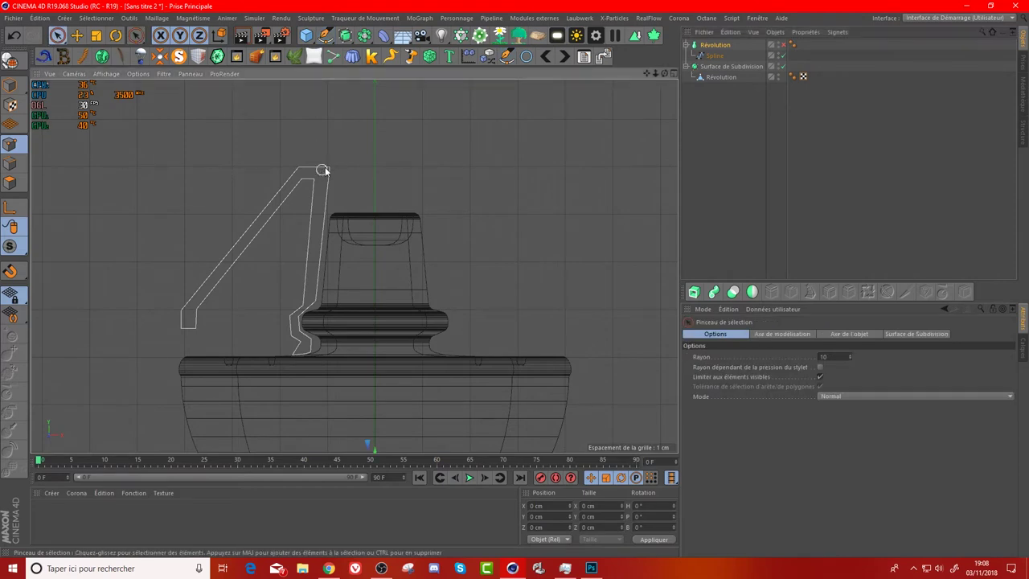
pyautogui.click(321, 168)
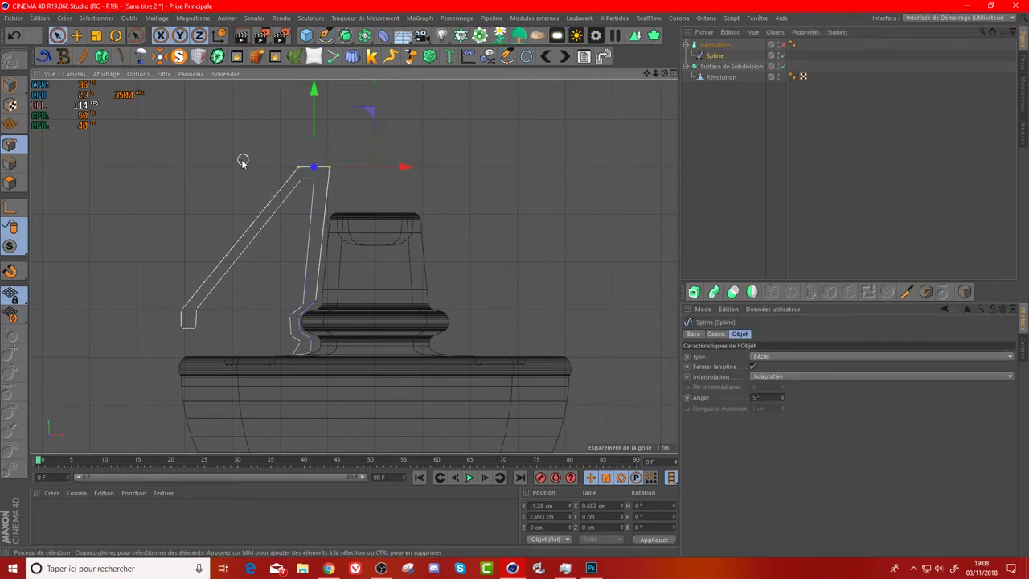
pyautogui.click(139, 41)
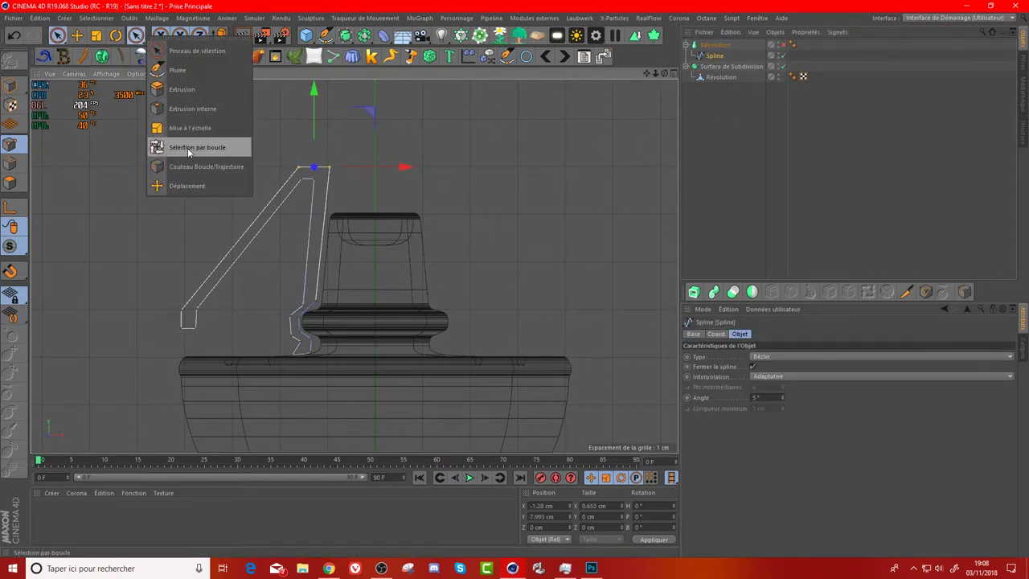
pyautogui.click(187, 184)
pyautogui.rightClick(113, 200)
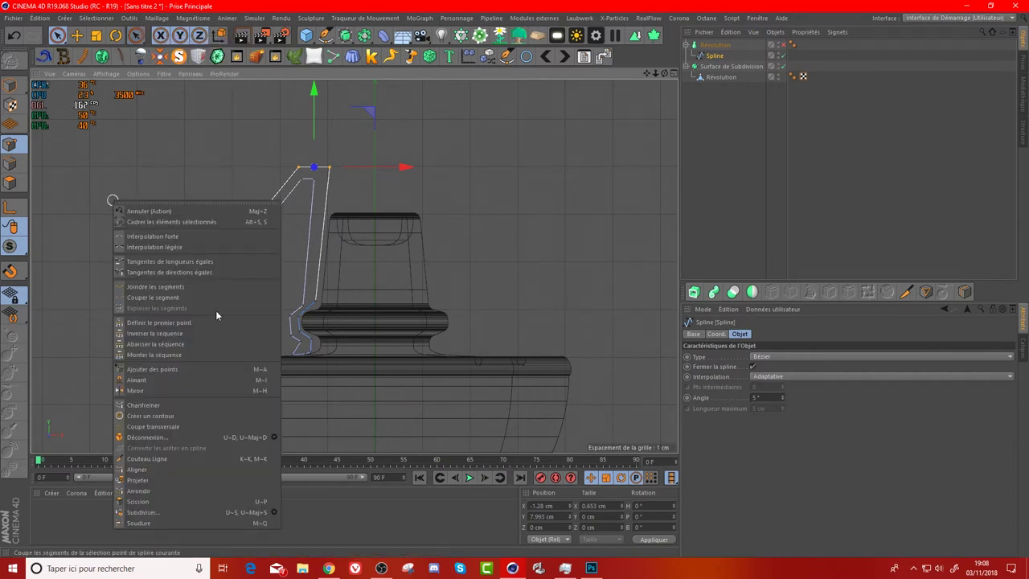
pyautogui.click(143, 405)
pyautogui.moveTo(135, 160); pyautogui.dragTo(148, 161)
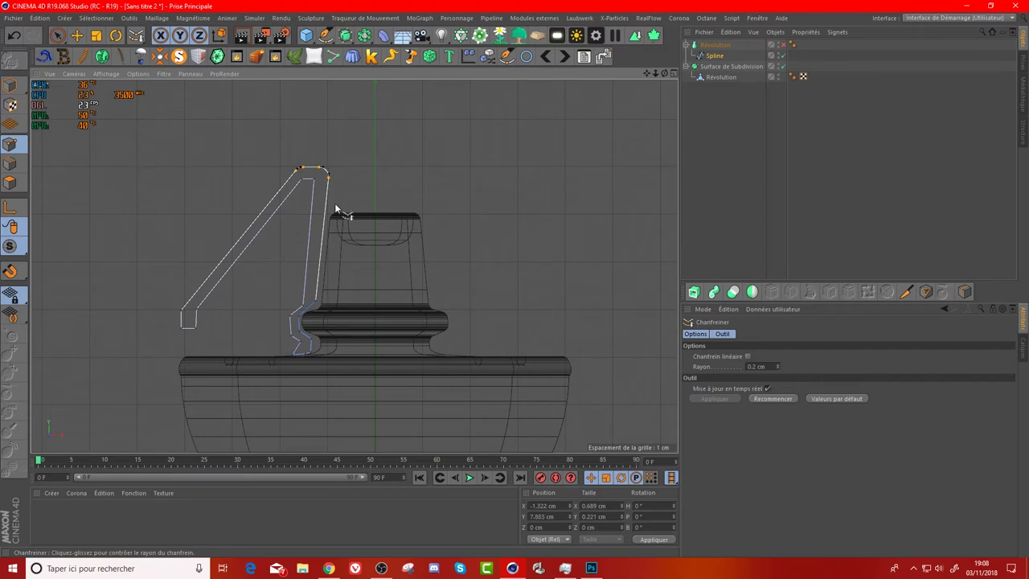
# - Chamfer the inner top corner point with a 0.1 cm radius
pyautogui.click(57, 34)
pyautogui.moveTo(307, 178); pyautogui.dragTo(301, 183)
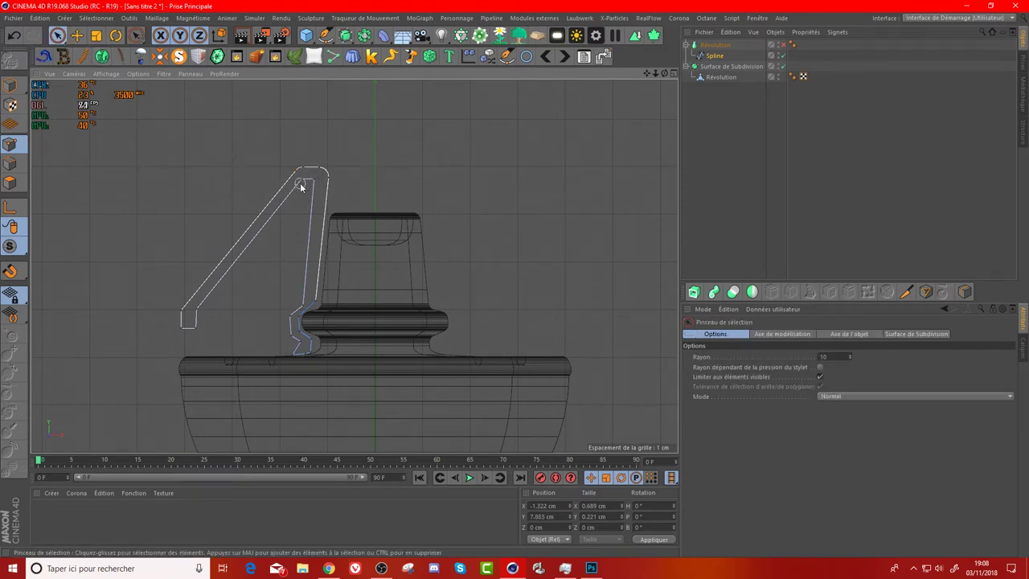
pyautogui.click(136, 35)
pyautogui.click(161, 69)
pyautogui.moveTo(133, 199); pyautogui.dragTo(162, 344)
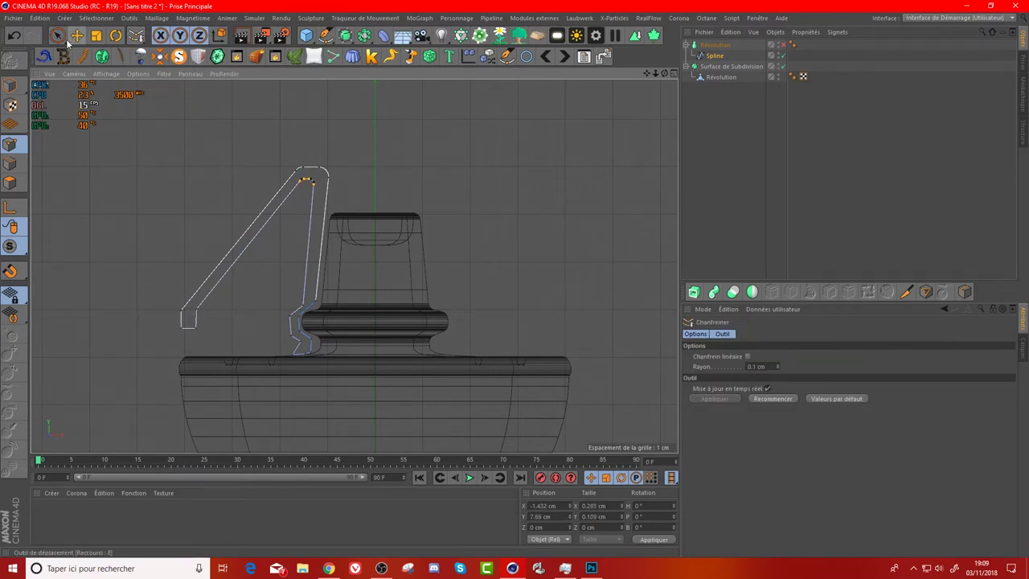
# - Chamfer the handle's bottom tip, then select the points where the handle meets the shell
pyautogui.click(57, 35)
pyautogui.click(186, 320)
pyautogui.press('m')
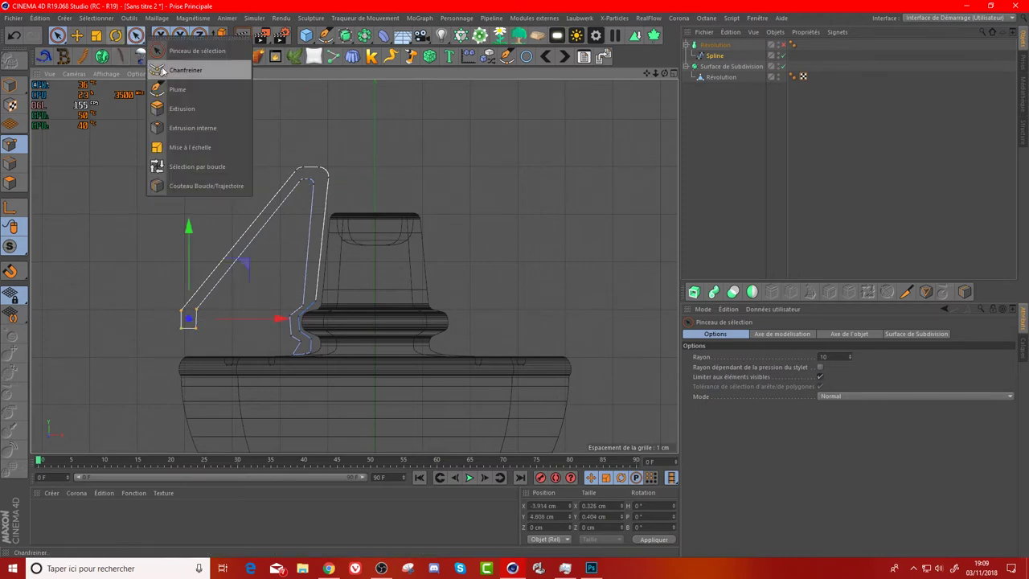
pyautogui.click(172, 78)
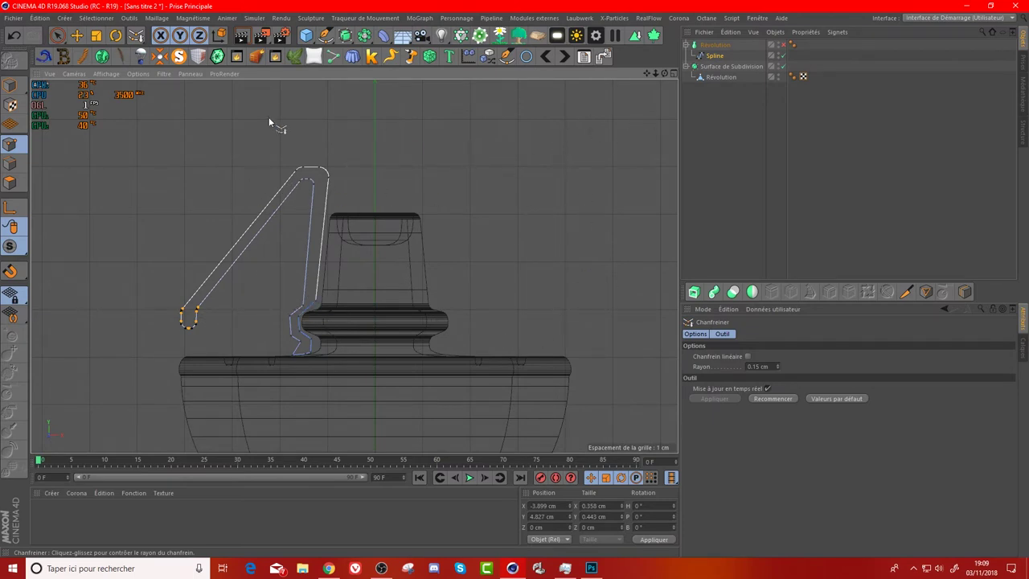
pyautogui.click(59, 36)
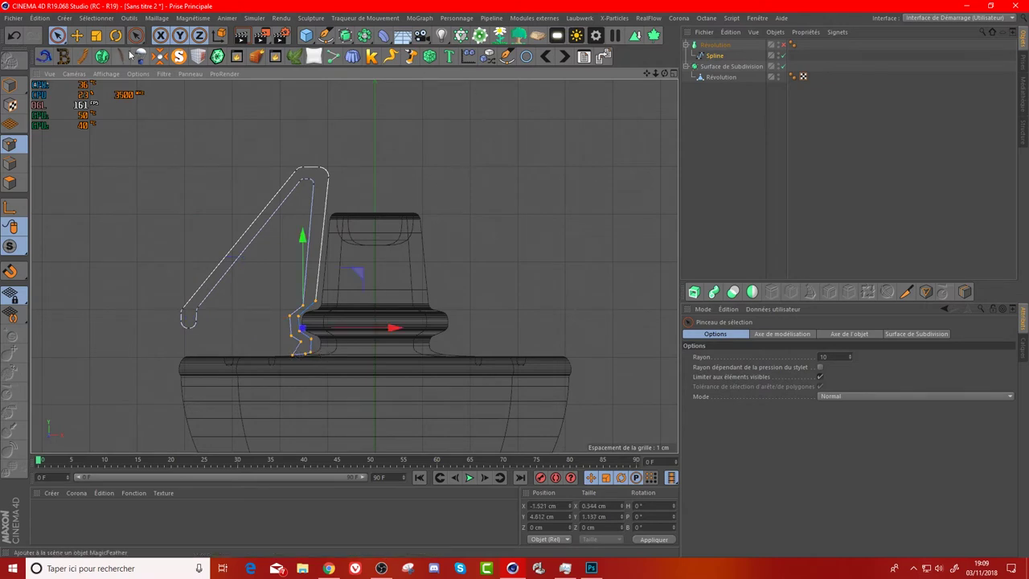
pyautogui.moveTo(136, 36)
pyautogui.mouseDown()
pyautogui.moveTo(180, 86)
pyautogui.moveTo(185, 70)
pyautogui.mouseUp()
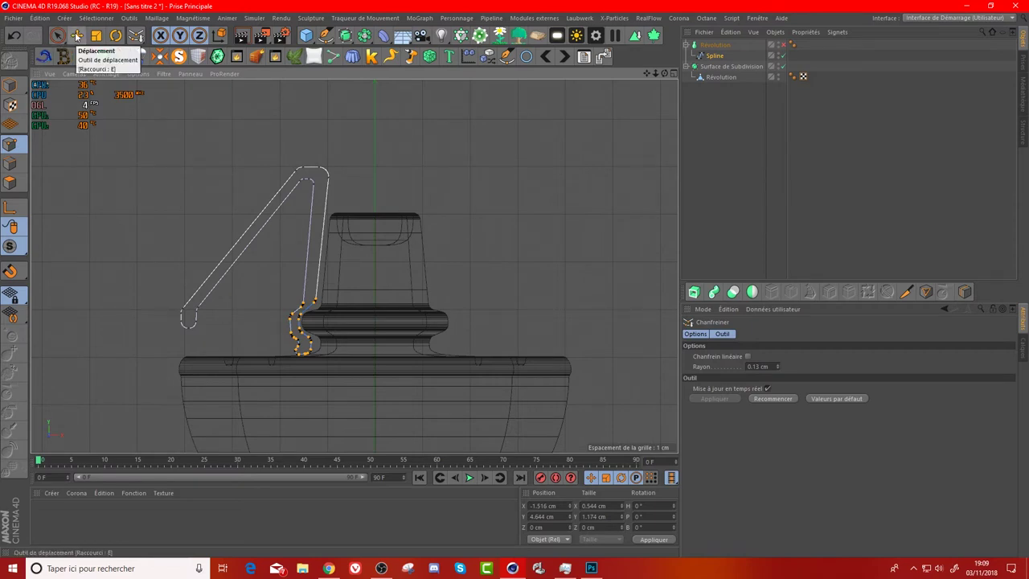
pyautogui.click(325, 35)
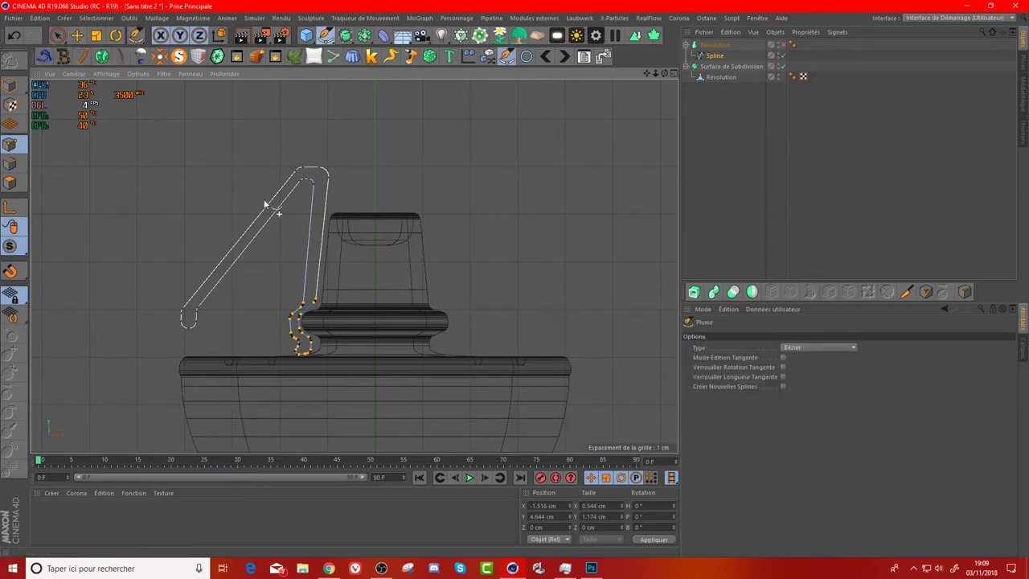
# - Add a new point on the handle's long arm and drag it down and outward into place
pyautogui.rightClick(238, 238)
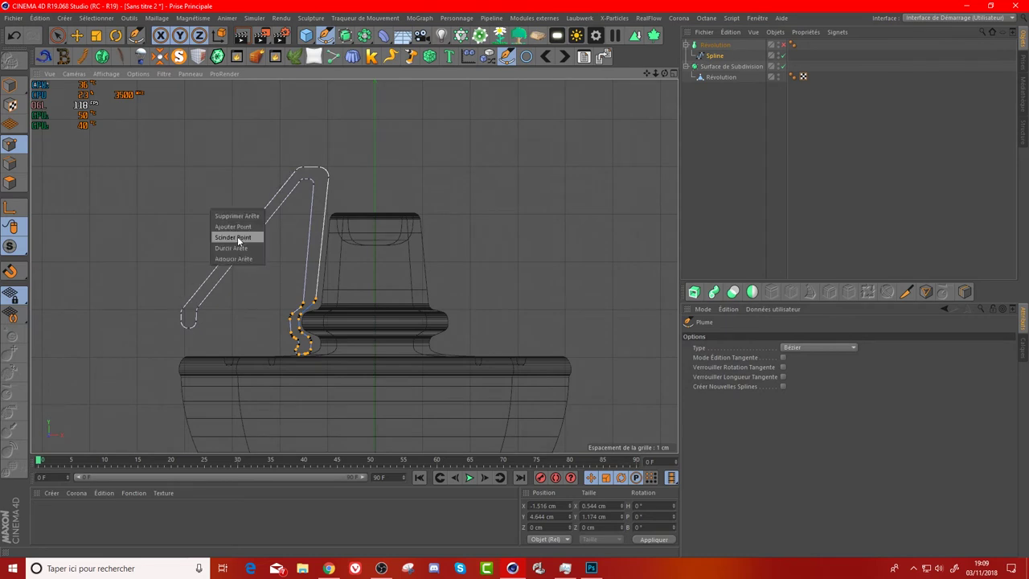
pyautogui.click(233, 227)
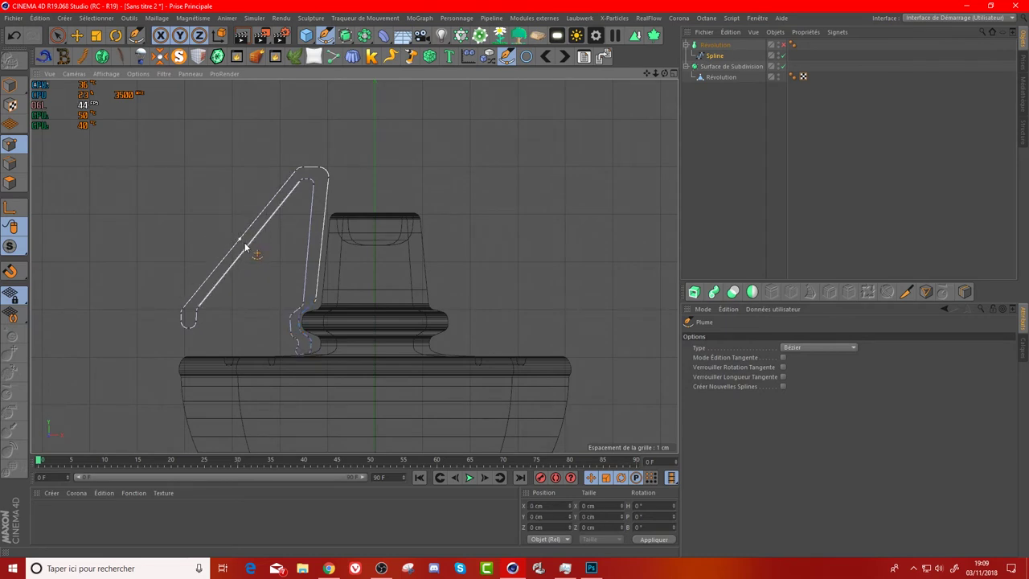
pyautogui.rightClick(248, 245)
pyautogui.click(246, 237)
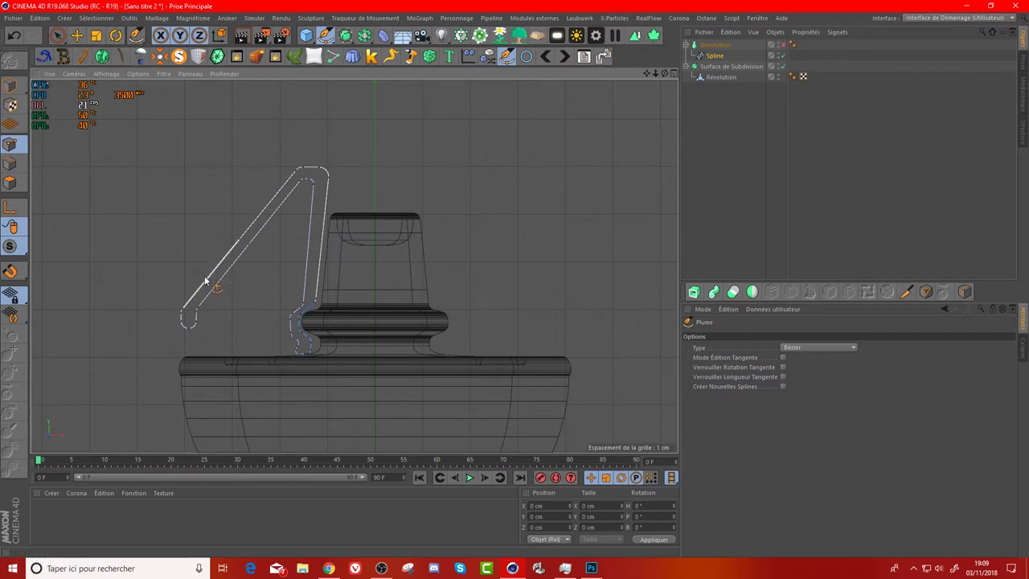
pyautogui.click(76, 34)
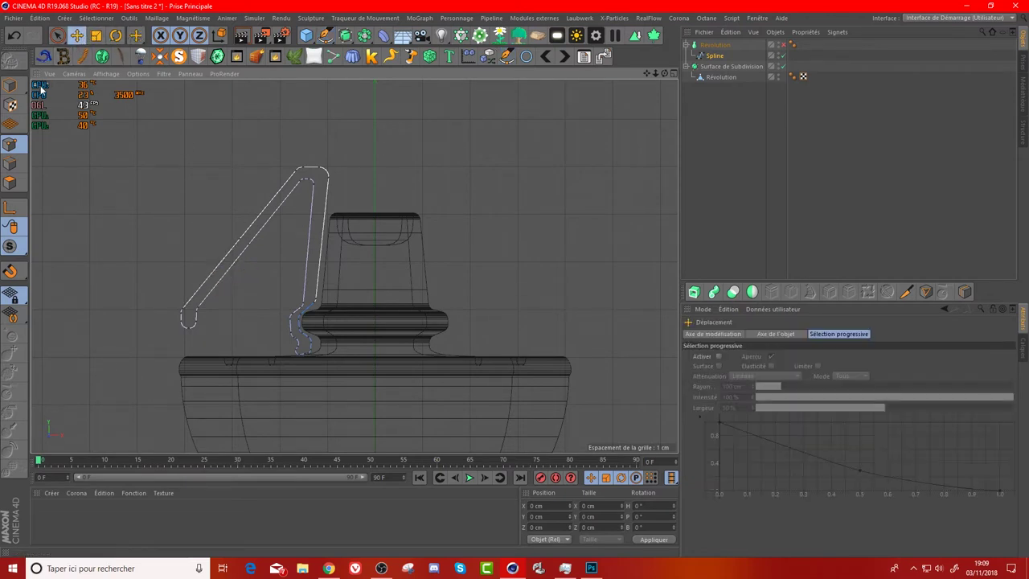
pyautogui.click(56, 36)
pyautogui.click(261, 220)
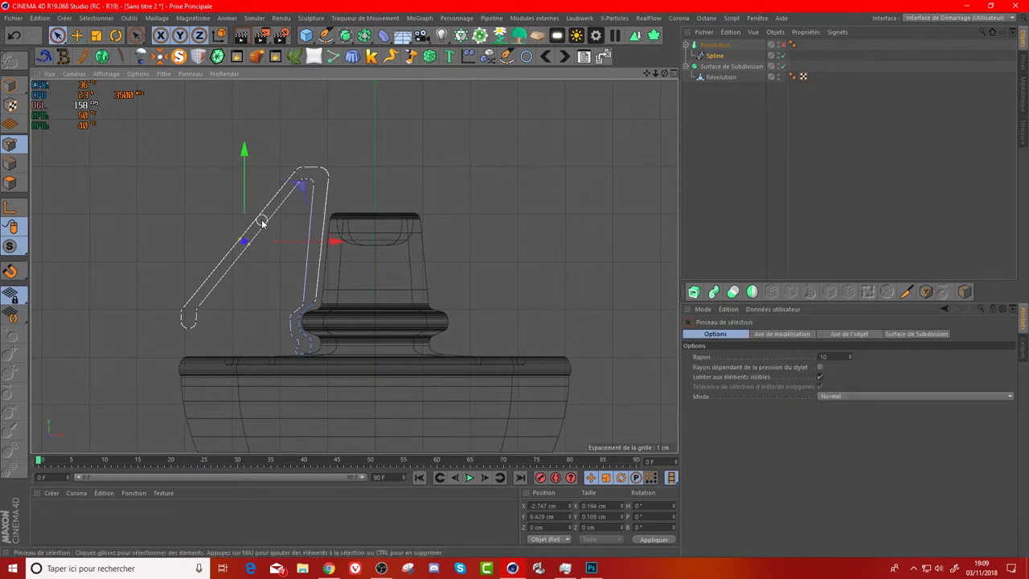
pyautogui.moveTo(244, 242); pyautogui.dragTo(223, 261)
pyautogui.moveTo(324, 258); pyautogui.dragTo(299, 258)
pyautogui.moveTo(219, 179); pyautogui.dragTo(219, 170)
pyautogui.moveTo(279, 243); pyautogui.dragTo(280, 244)
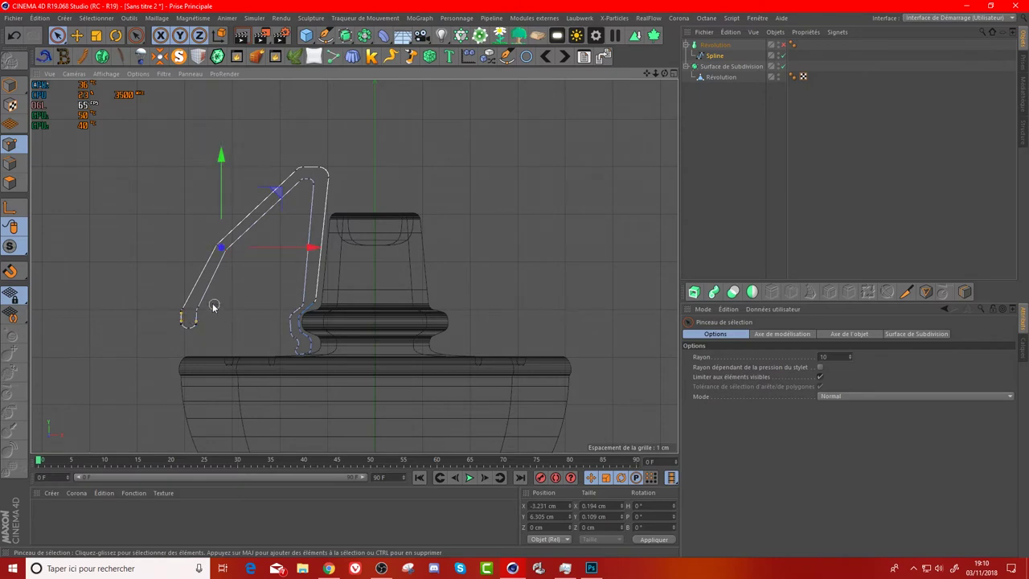
# - Reposition the handle's bottom tip to about Y 4.65 cm and lift the arm's bend point slightly
pyautogui.click(181, 324)
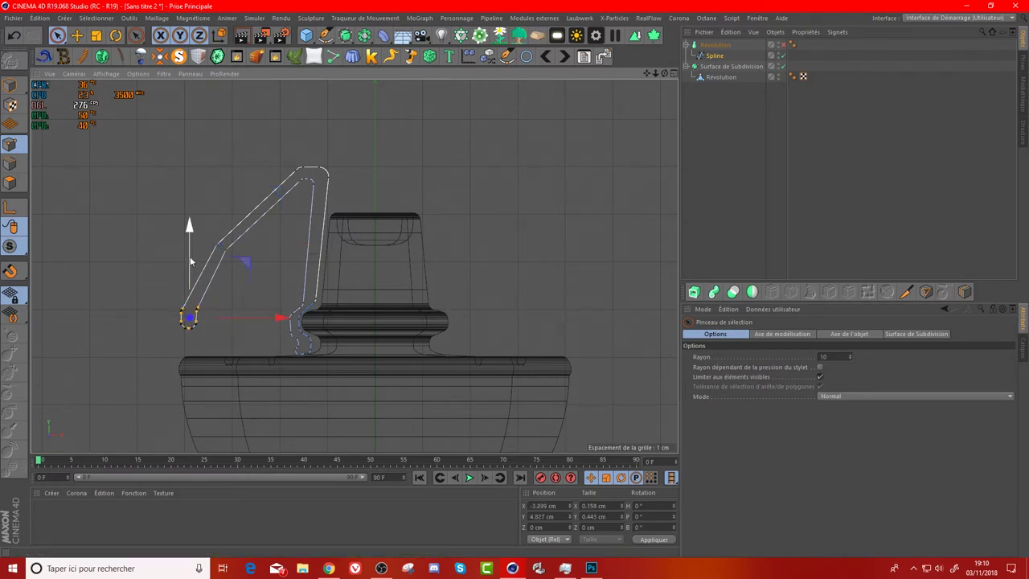
pyautogui.moveTo(185, 279); pyautogui.dragTo(186, 264)
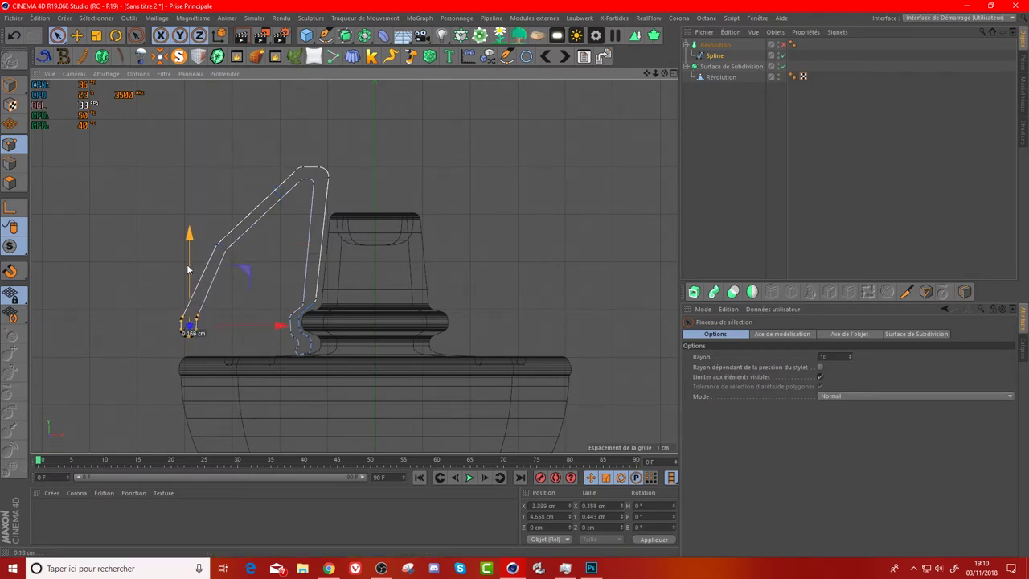
pyautogui.moveTo(250, 328); pyautogui.dragTo(246, 329)
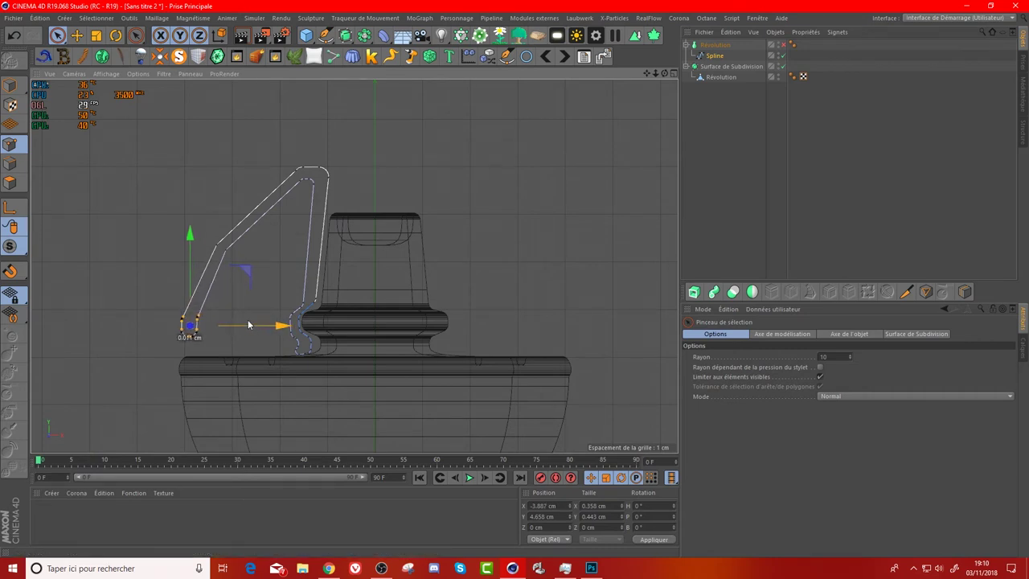
pyautogui.click(223, 253)
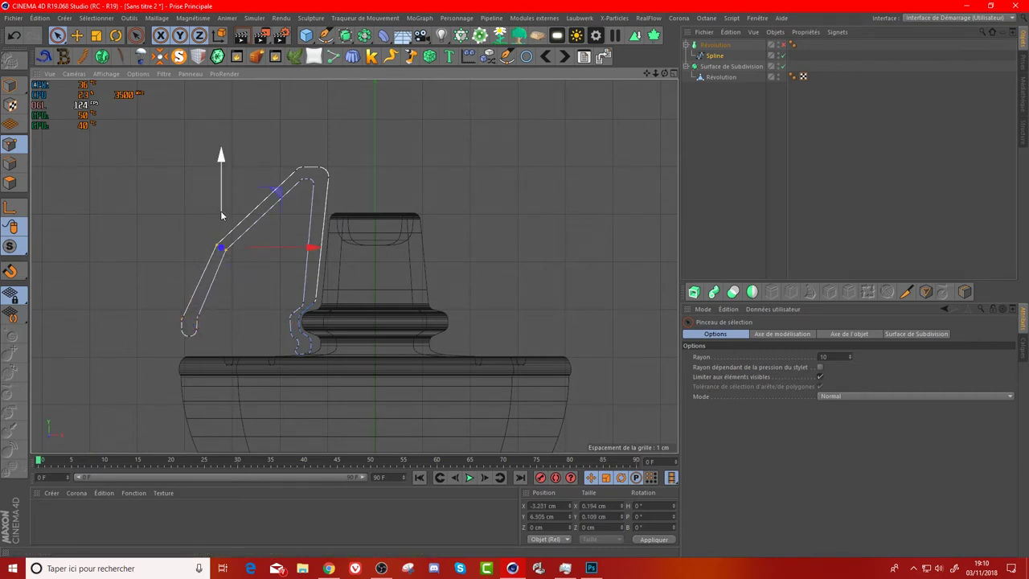
pyautogui.moveTo(221, 201); pyautogui.dragTo(221, 189)
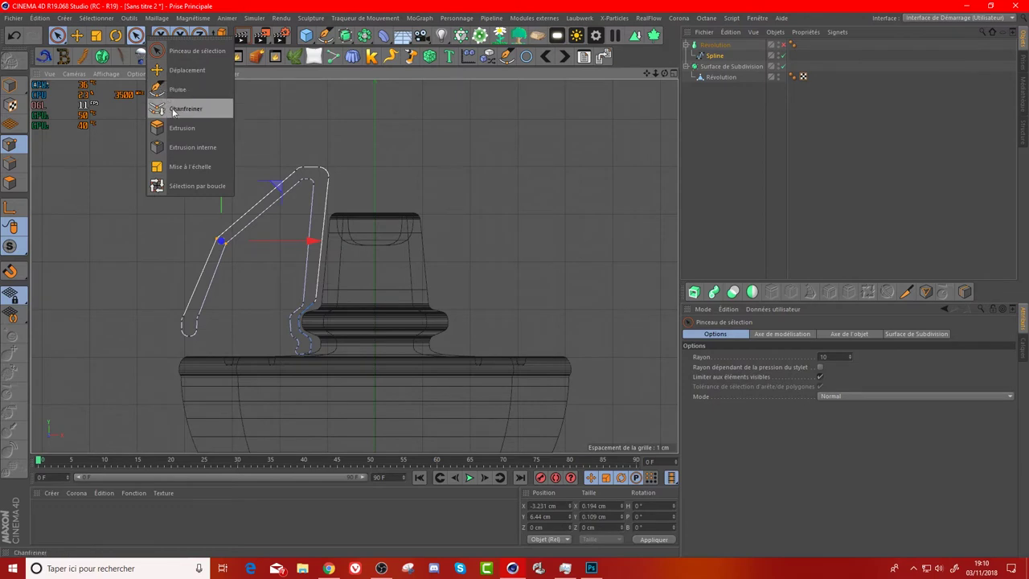
# - Chamfer the arm's bend point with a large radius into a broad curve, then deselect the spline
pyautogui.moveTo(137, 35); pyautogui.dragTo(193, 105)
pyautogui.moveTo(229, 233)
pyautogui.mouseDown()
pyautogui.moveTo(253, 233)
pyautogui.moveTo(223, 241)
pyautogui.mouseUp()
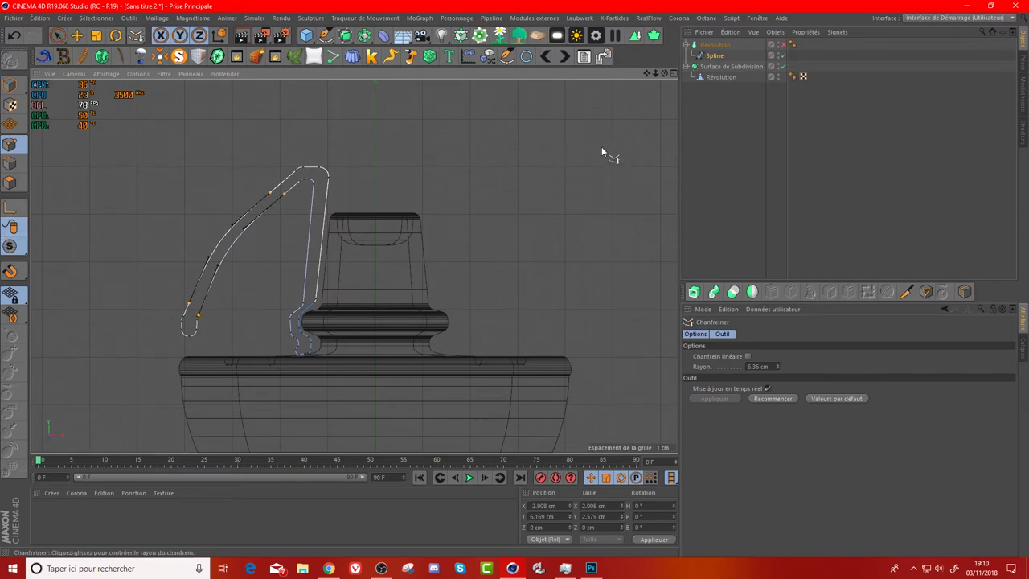
pyautogui.click(708, 147)
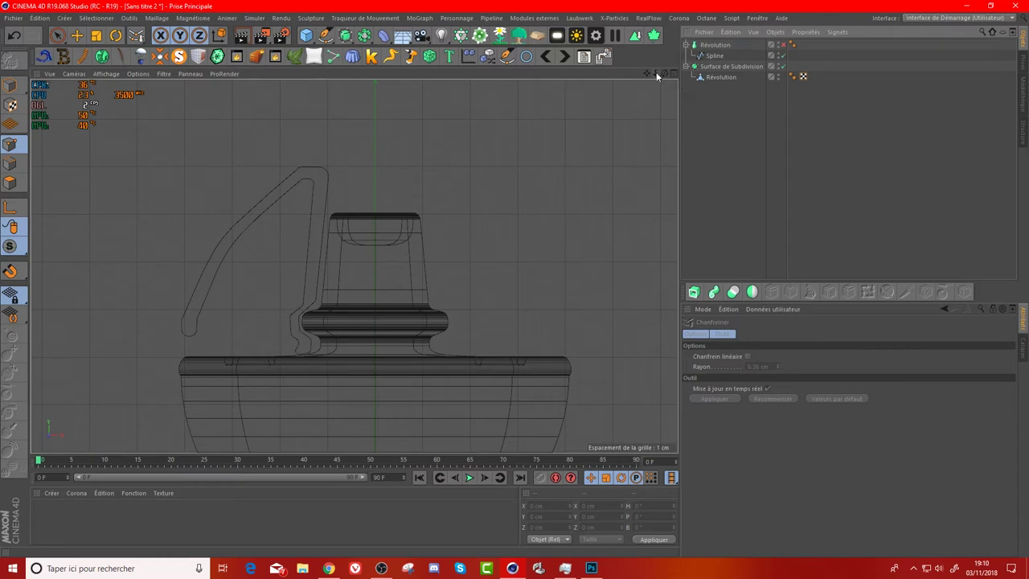
# - Nudge the handle's top corner point sideways and lower an upper arm point slightly
pyautogui.moveTo(654, 74)
pyautogui.mouseDown()
pyautogui.moveTo(354, 265)
pyautogui.moveTo(676, 69)
pyautogui.mouseUp()
pyautogui.click(711, 56)
pyautogui.click(57, 36)
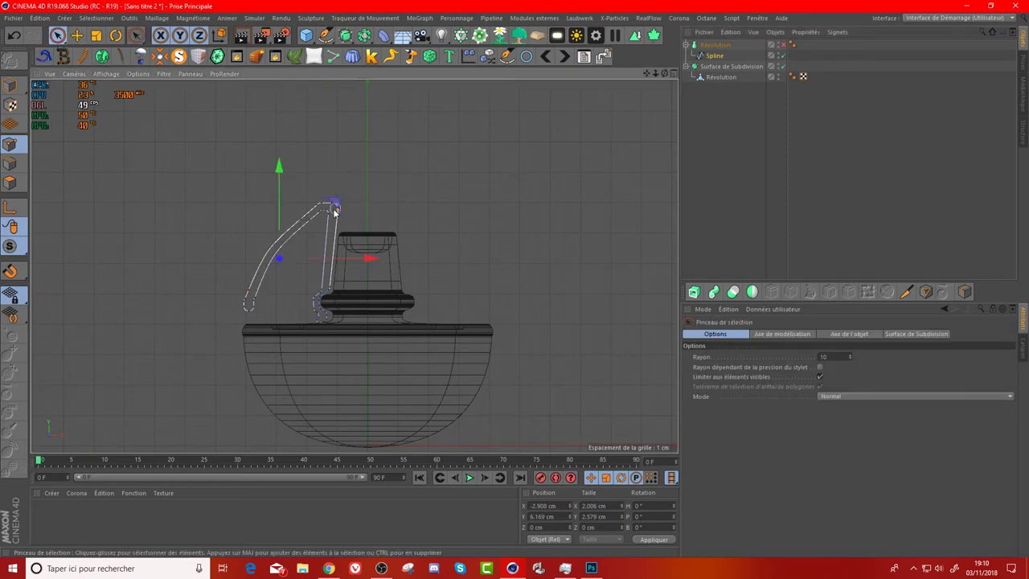
pyautogui.click(326, 201)
pyautogui.moveTo(386, 202); pyautogui.dragTo(389, 205)
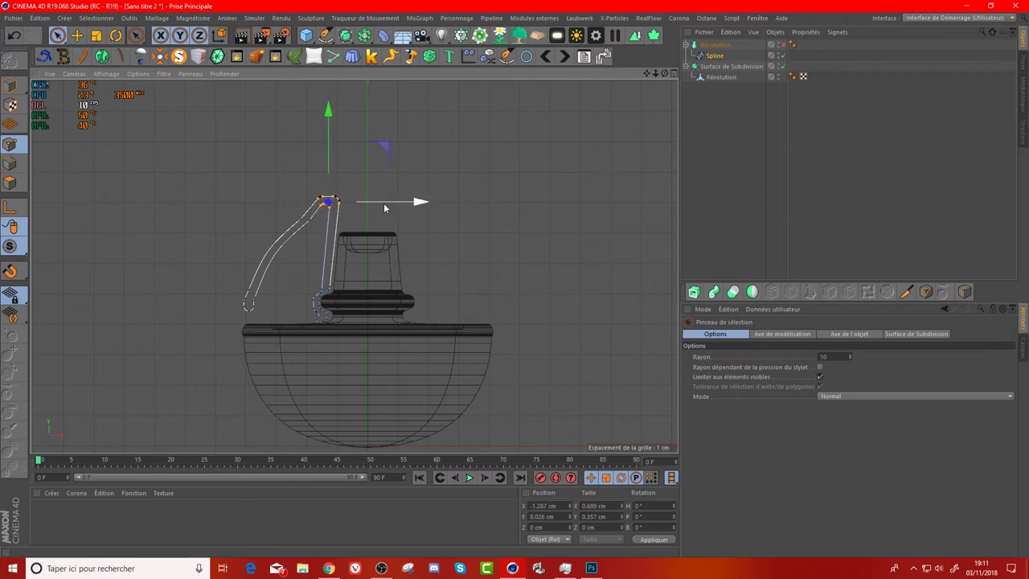
pyautogui.click(297, 220)
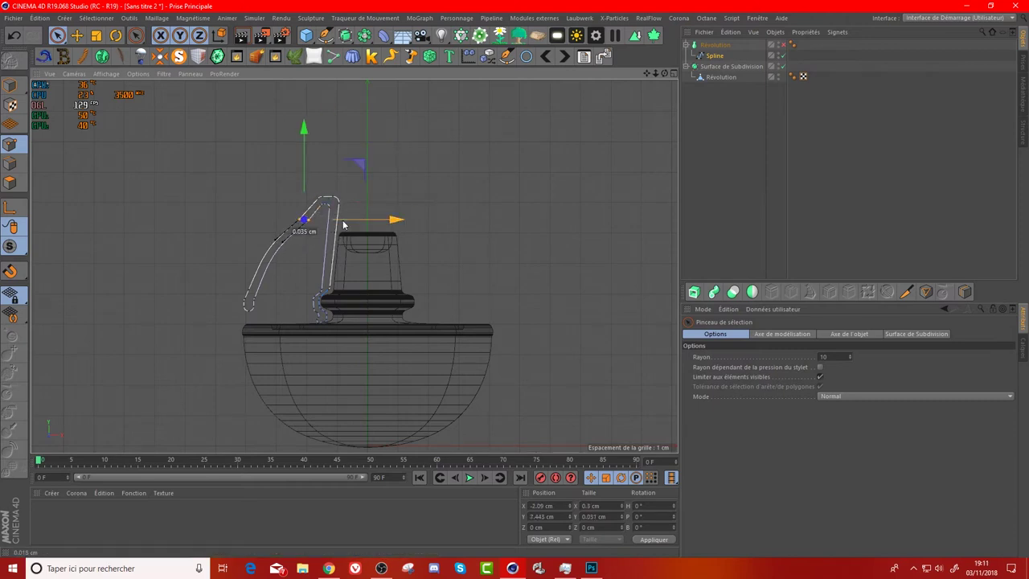
pyautogui.moveTo(298, 176); pyautogui.dragTo(298, 179)
# - Raise the neighbouring arm point to about X -2.21, Y 7.43 cm, then maximise the perspective view
pyautogui.click(300, 222)
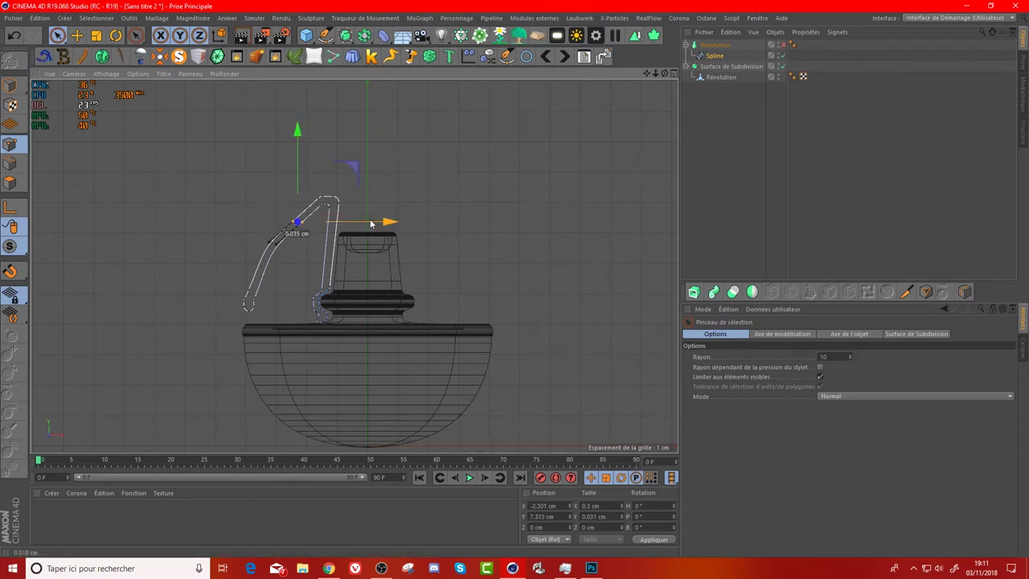
pyautogui.scroll(3, 241, 231)
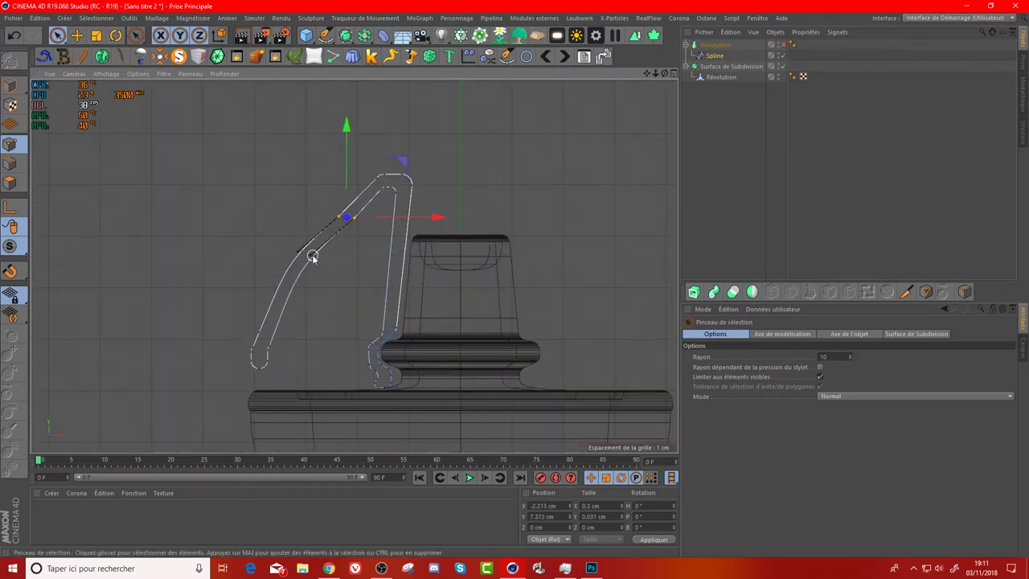
pyautogui.moveTo(345, 150); pyautogui.dragTo(346, 146)
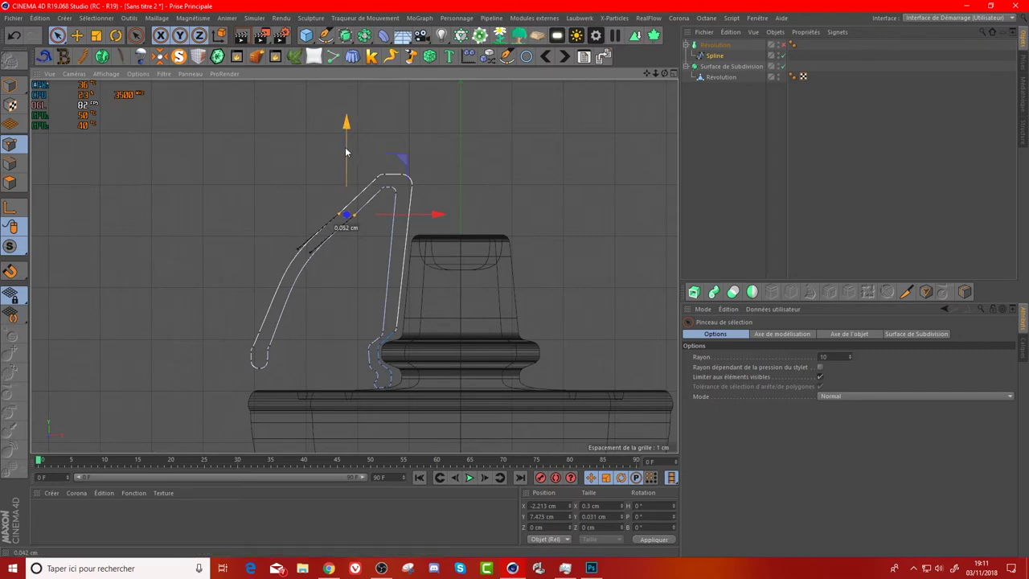
pyautogui.click(722, 165)
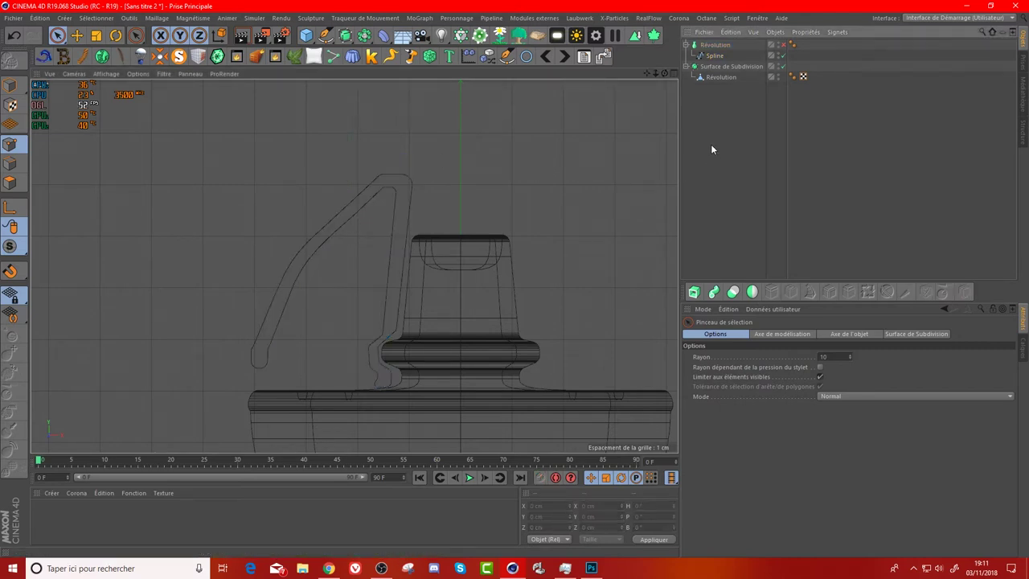
pyautogui.middleClick(357, 131)
pyautogui.middleClick(175, 136)
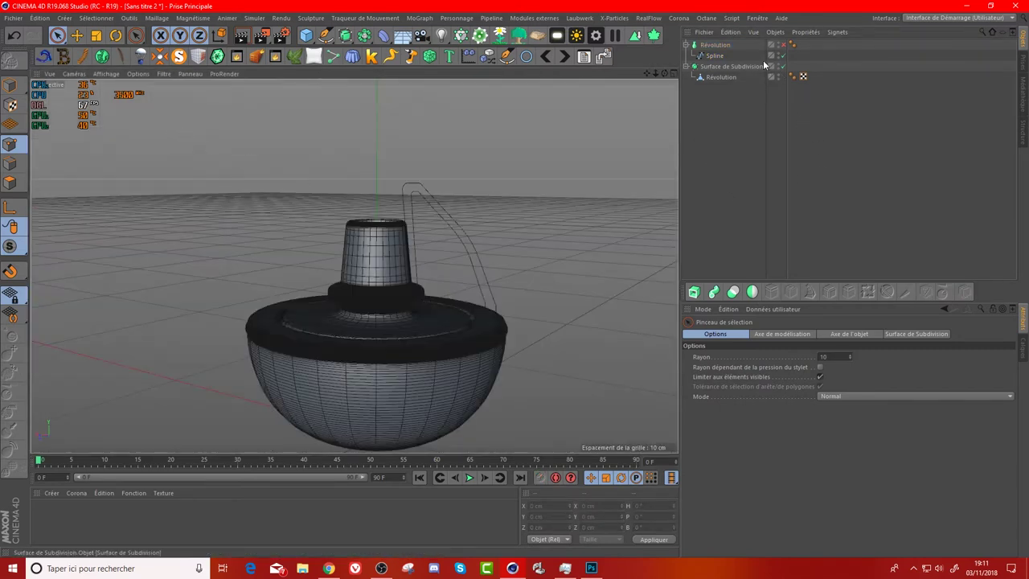
# - Turn Révolution back on and orbit around the model to preview the upper shell on the base
pyautogui.click(781, 45)
pyautogui.keyDown('alt'); pyautogui.moveTo(338, 250); pyautogui.dragTo(354, 265); pyautogui.keyUp('alt')
pyautogui.keyDown('alt'); pyautogui.moveTo(354, 265); pyautogui.dragTo(354, 265, button='right'); pyautogui.keyUp('alt')
pyautogui.keyDown('alt'); pyautogui.moveTo(354, 265); pyautogui.dragTo(354, 266); pyautogui.keyUp('alt')
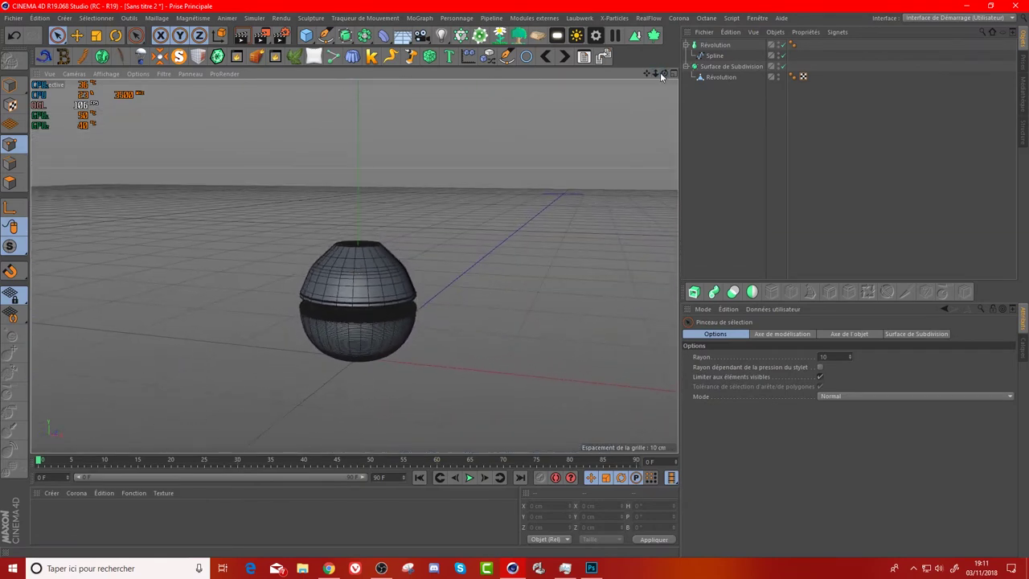
pyautogui.scroll(2, 365, 277)
pyautogui.scroll(3, 365, 277)
pyautogui.scroll(-3, 365, 278)
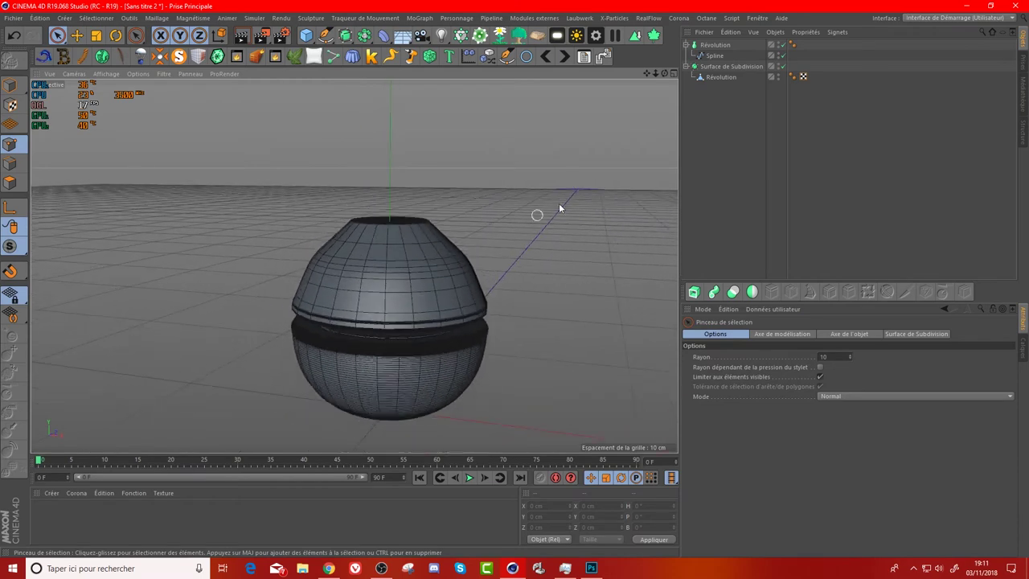
# - Hide Révolution again in a maximized front view and select the profile Spline
pyautogui.click(673, 73)
pyautogui.middleClick(461, 314)
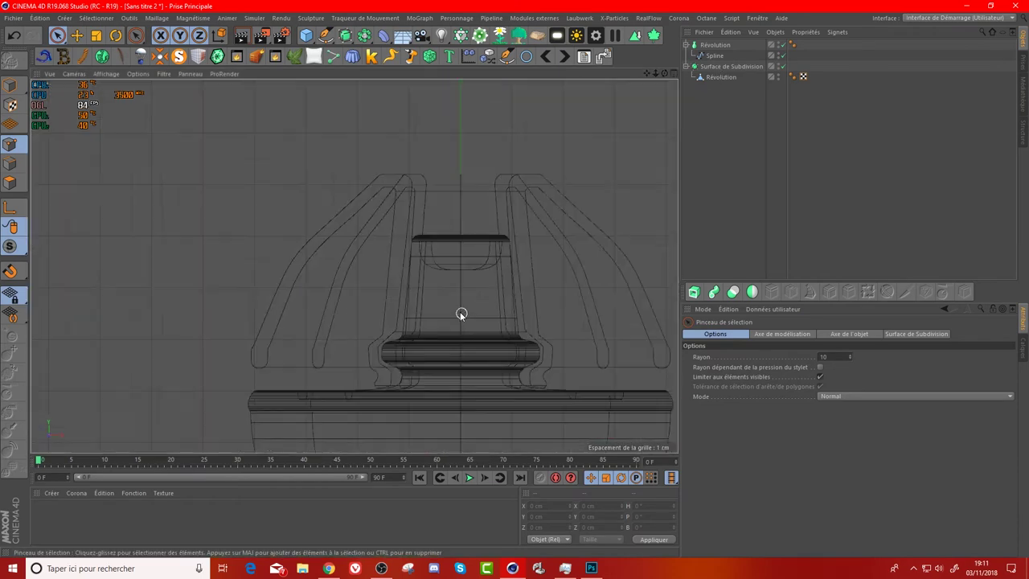
pyautogui.middleClick(257, 195)
pyautogui.middleClick(366, 191)
pyautogui.middleClick(434, 241)
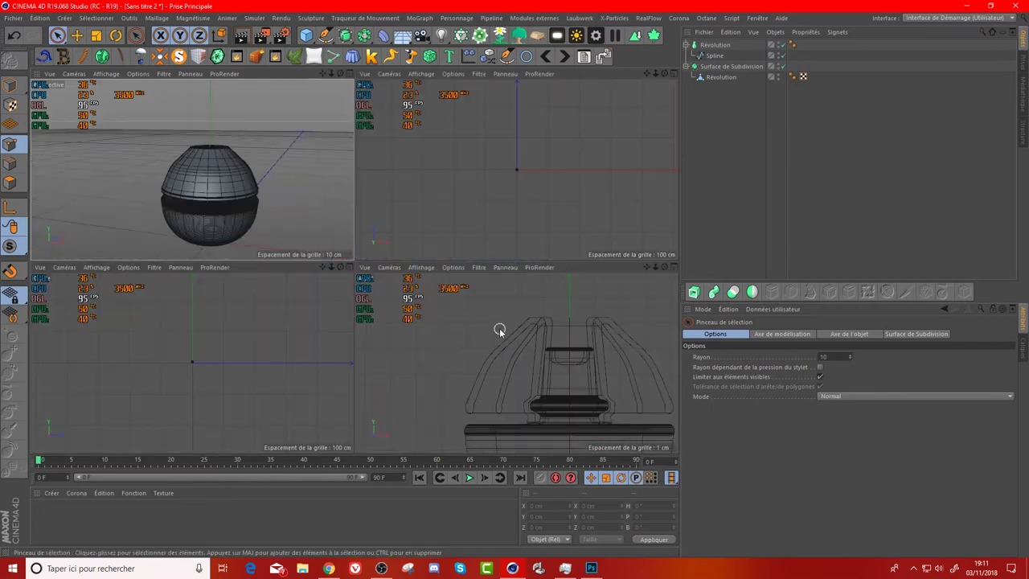
pyautogui.middleClick(499, 333)
pyautogui.click(782, 45)
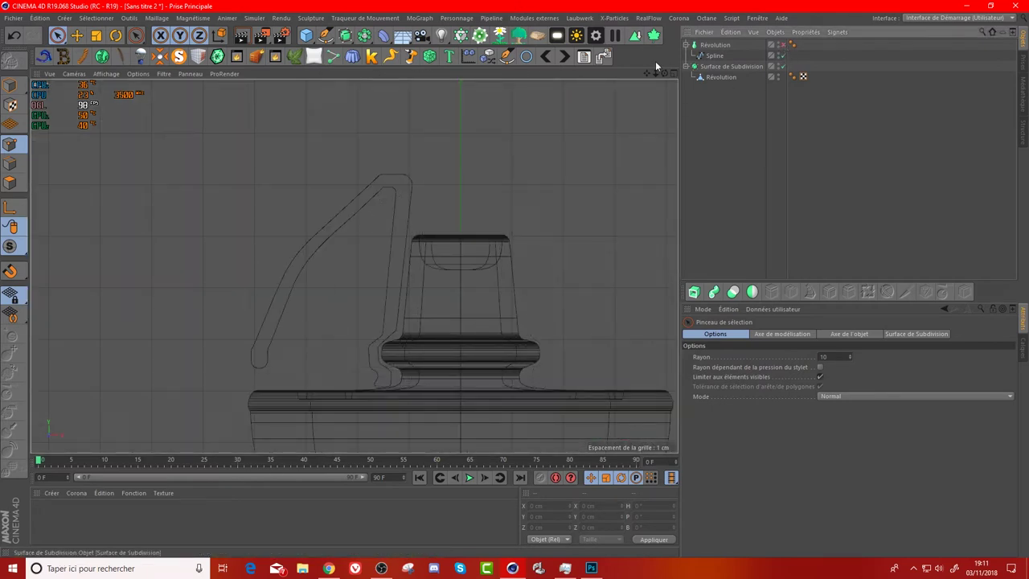
pyautogui.moveTo(655, 74); pyautogui.dragTo(658, 74)
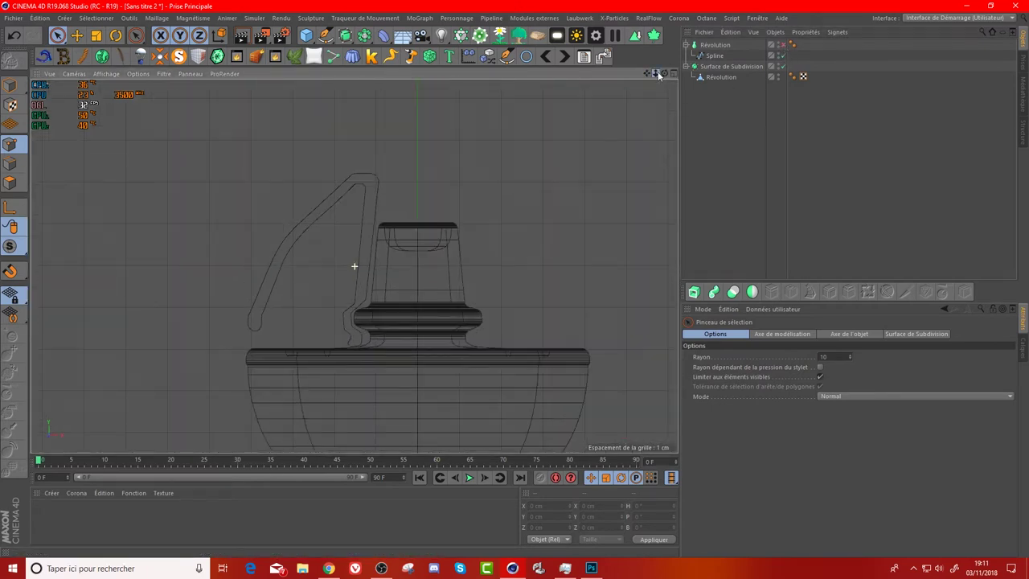
pyautogui.click(714, 56)
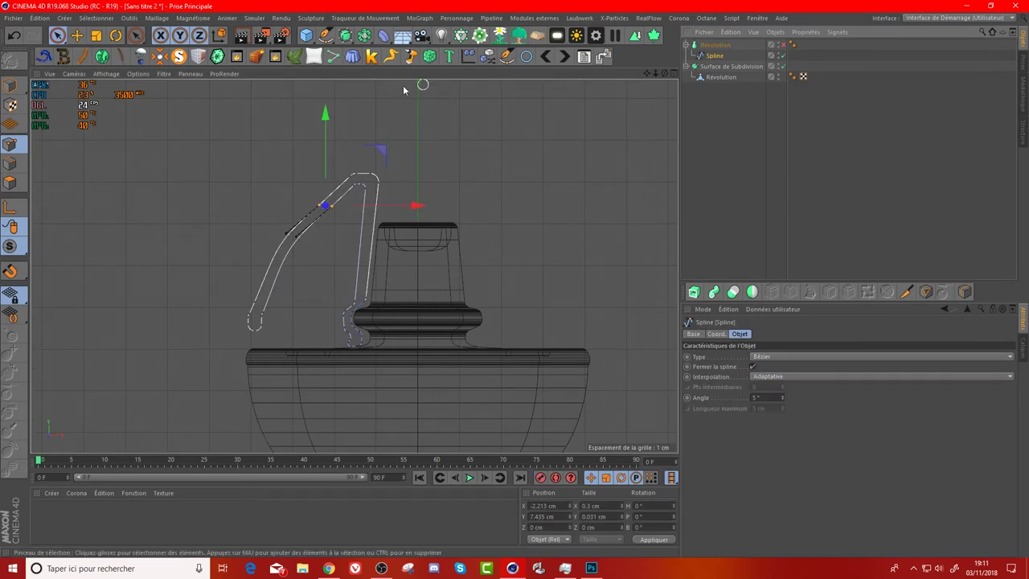
# - In Model mode, scale the Spline to about 117% along Y and raise it 0.33 cm to Y 6.463 cm
pyautogui.click(96, 35)
pyautogui.click(11, 84)
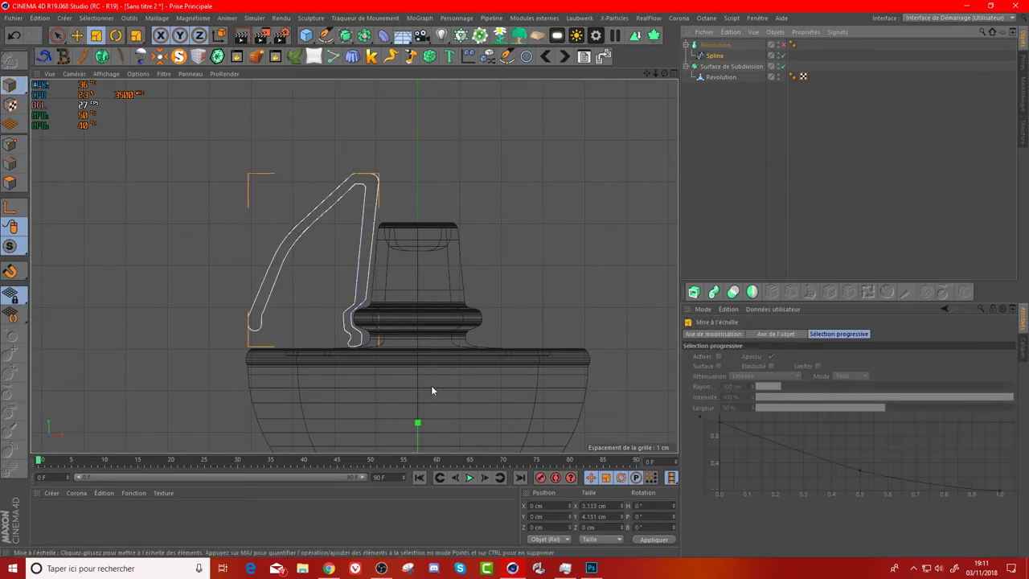
pyautogui.click(159, 55)
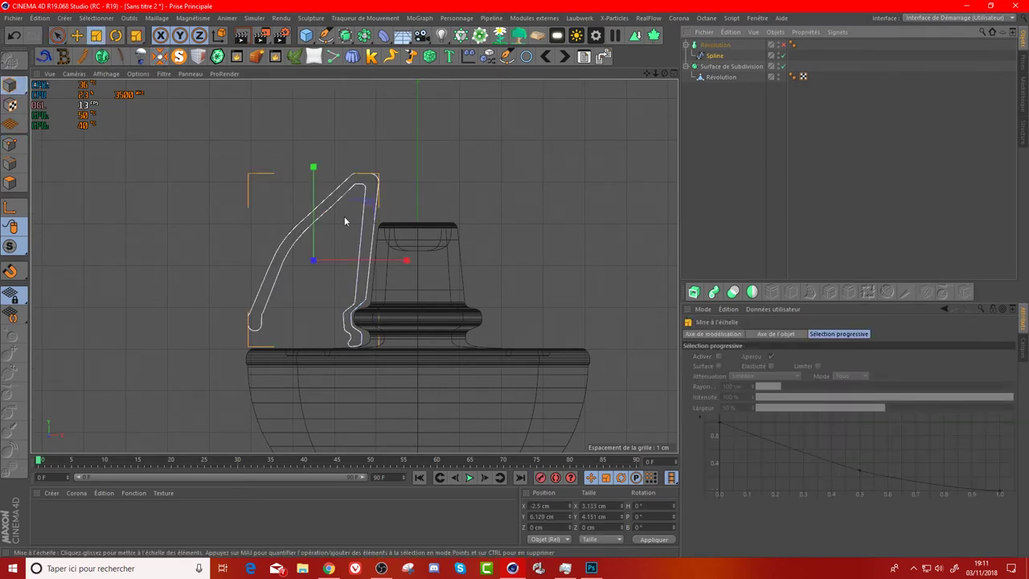
pyautogui.moveTo(313, 166); pyautogui.dragTo(313, 149)
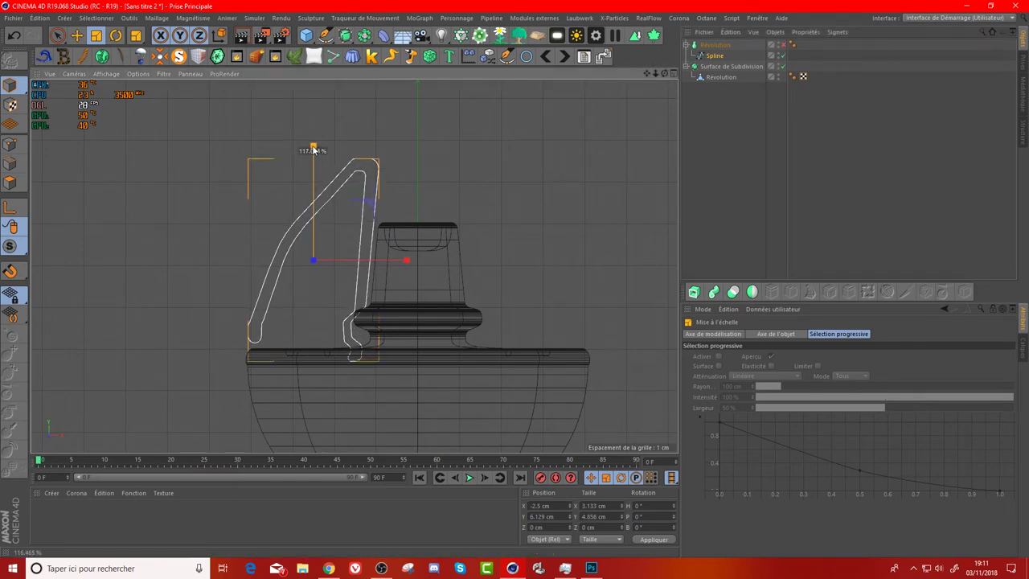
pyautogui.press('e')
pyautogui.moveTo(313, 211); pyautogui.dragTo(308, 196)
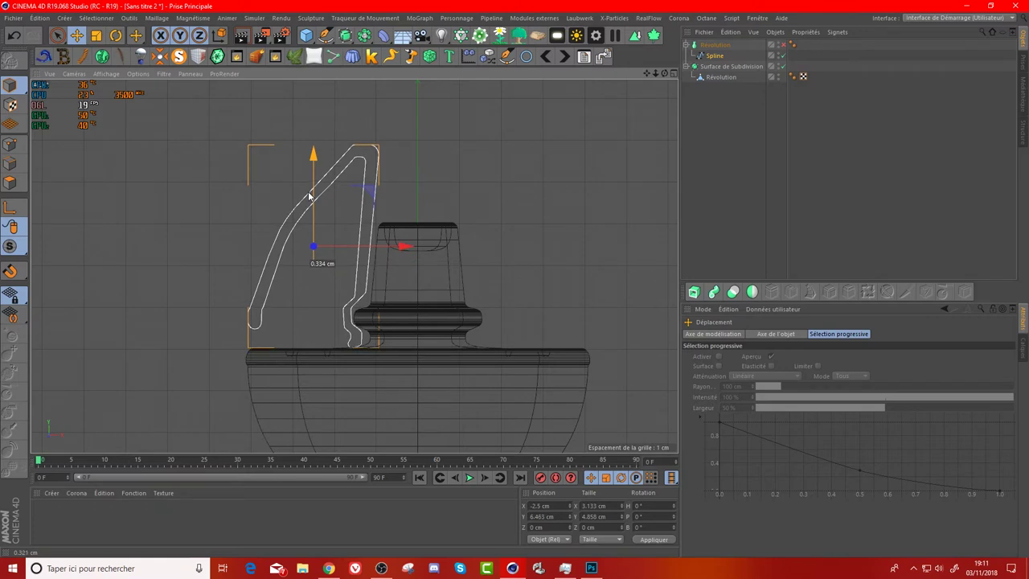
pyautogui.middleClick(211, 143)
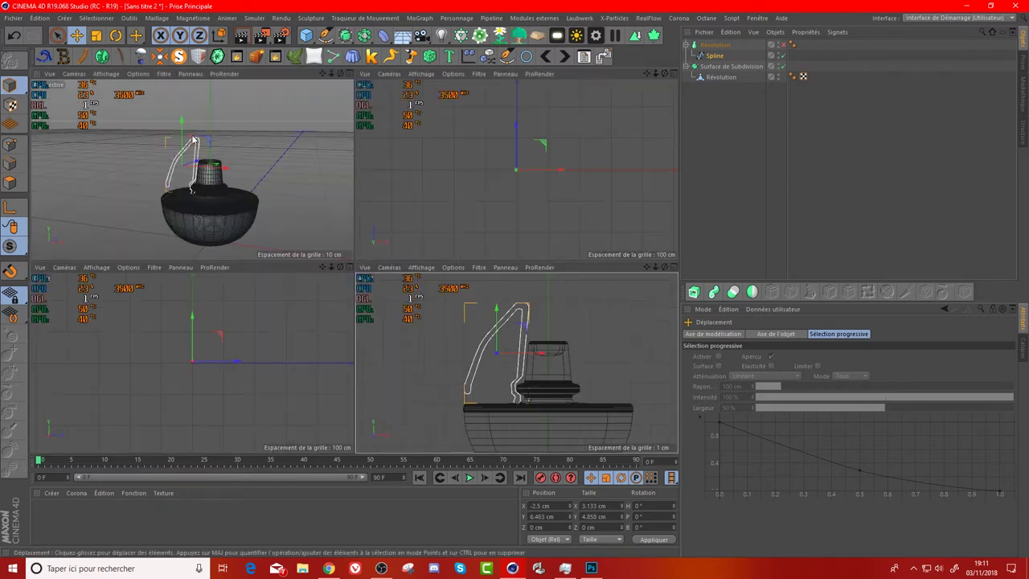
# - Turn Révolution back on and orbit and zoom the perspective view to see the whole egg
pyautogui.middleClick(207, 142)
pyautogui.click(782, 46)
pyautogui.click(717, 172)
pyautogui.moveTo(664, 73); pyautogui.dragTo(353, 265)
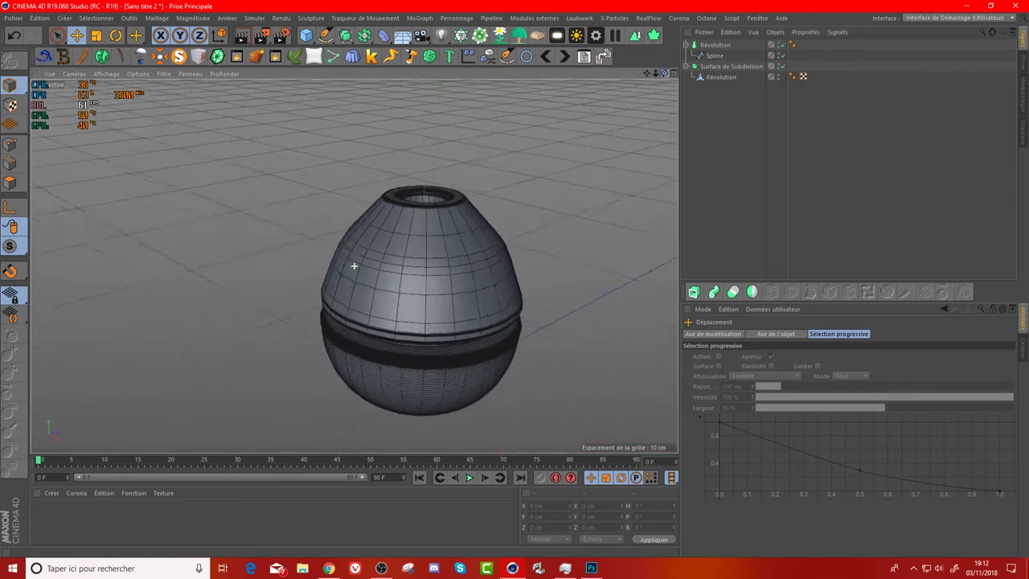
pyautogui.moveTo(656, 74); pyautogui.dragTo(647, 76)
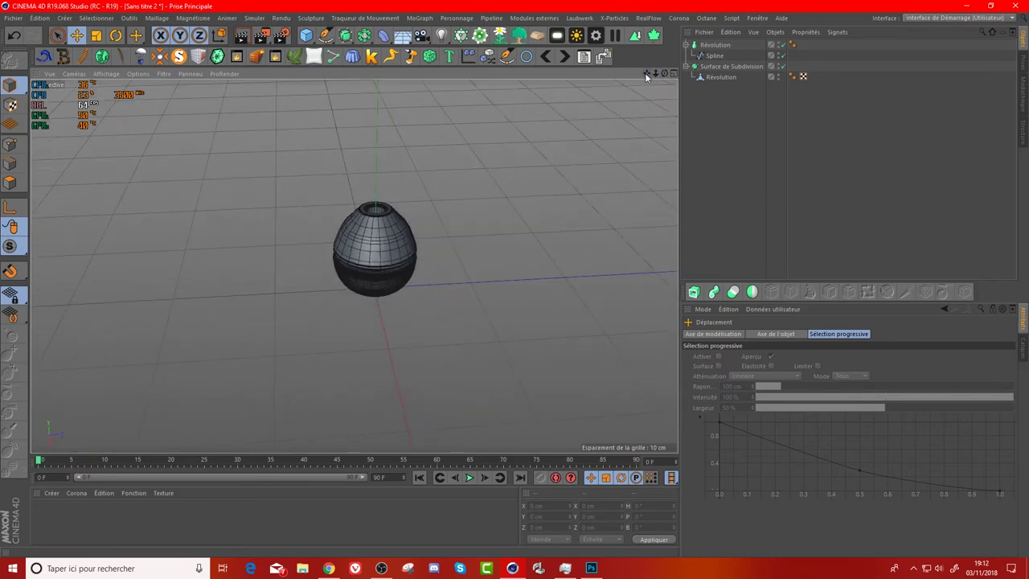
pyautogui.moveTo(655, 74); pyautogui.dragTo(413, 164)
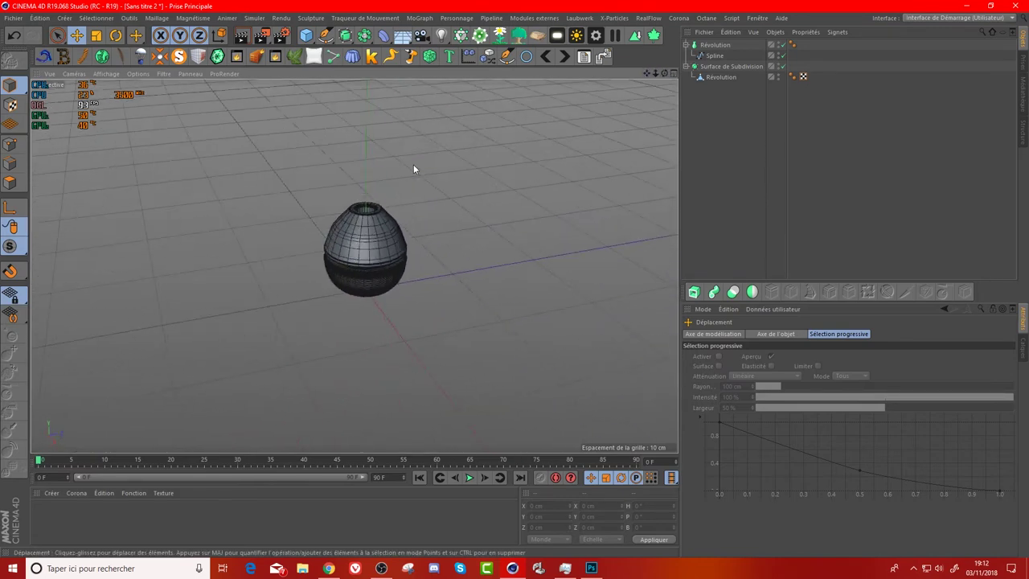
pyautogui.scroll(3, 230, 316)
pyautogui.moveTo(646, 73); pyautogui.dragTo(707, 60)
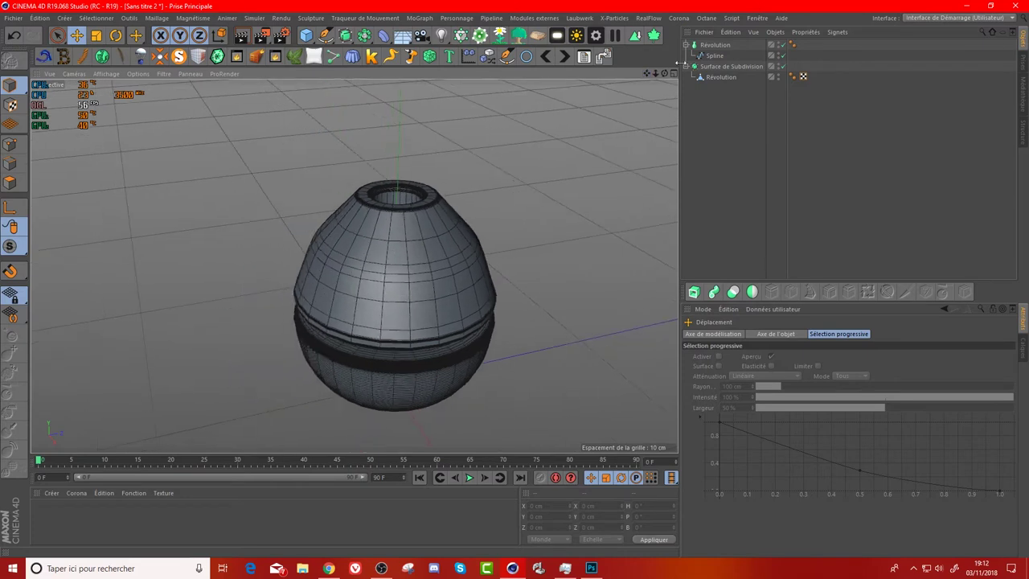
# - Parent Révolution under a new Surface de Subdivision.1 with render subdivision 2
pyautogui.click(715, 45)
pyautogui.keyDown('alt'); pyautogui.moveTo(364, 36); pyautogui.dragTo(402, 42); pyautogui.keyUp('alt')
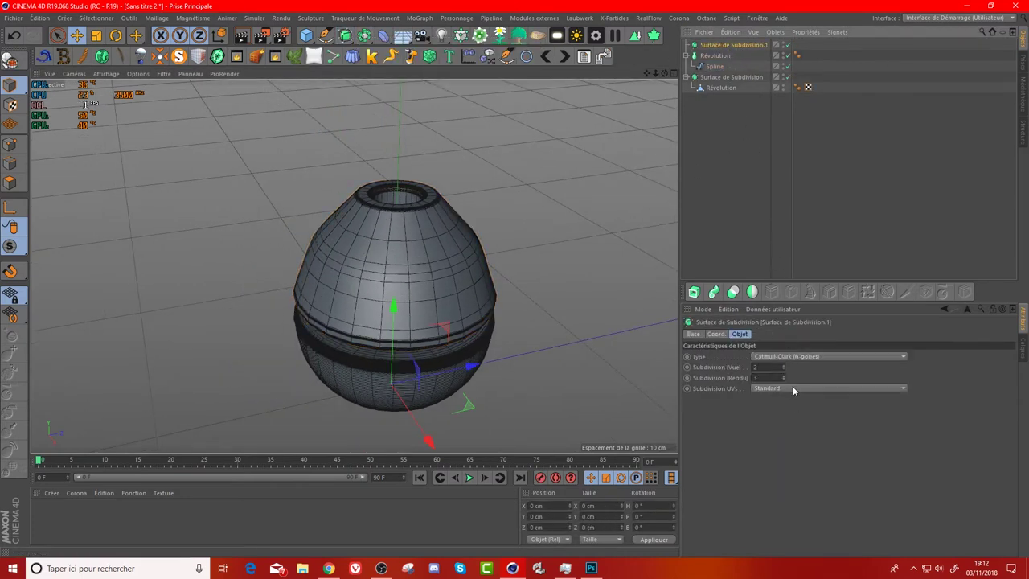
pyautogui.click(783, 379)
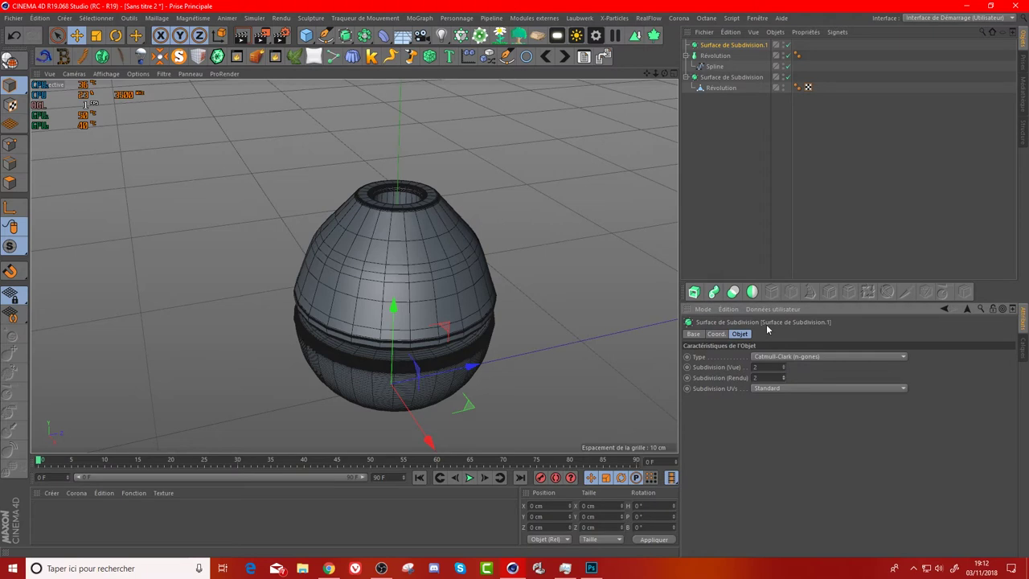
# - Reduce Révolution's rotation segments from 24 and check the shell from eye level
pyautogui.click(705, 56)
pyautogui.click(711, 120)
pyautogui.click(712, 61)
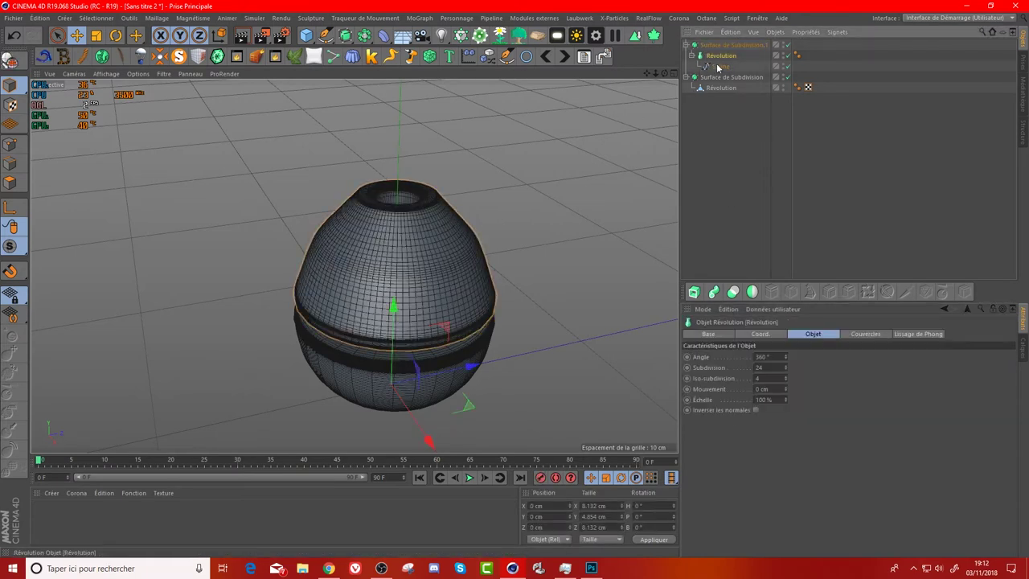
pyautogui.moveTo(786, 372); pyautogui.dragTo(786, 373)
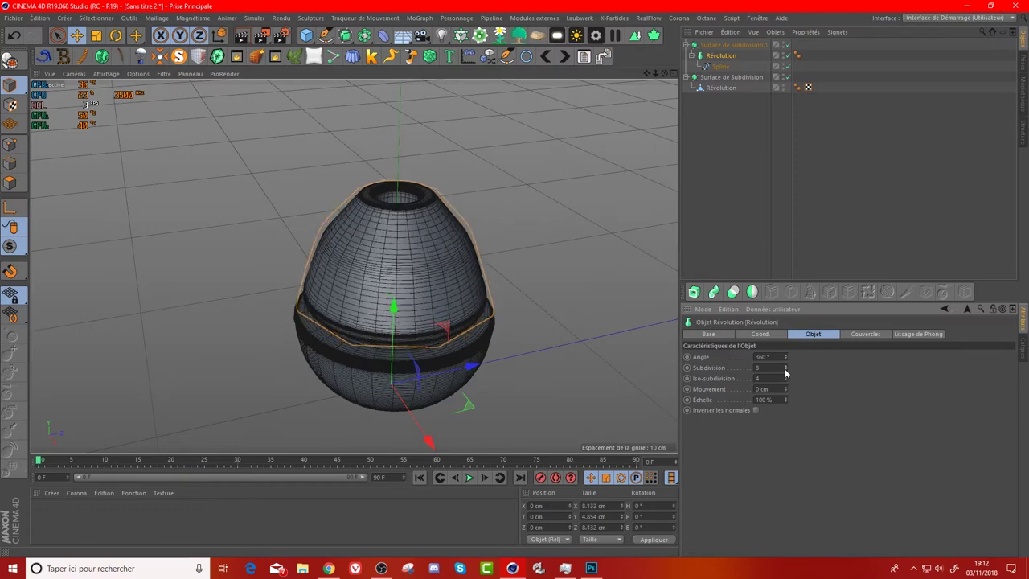
pyautogui.click(704, 164)
pyautogui.moveTo(664, 73); pyautogui.dragTo(644, 48)
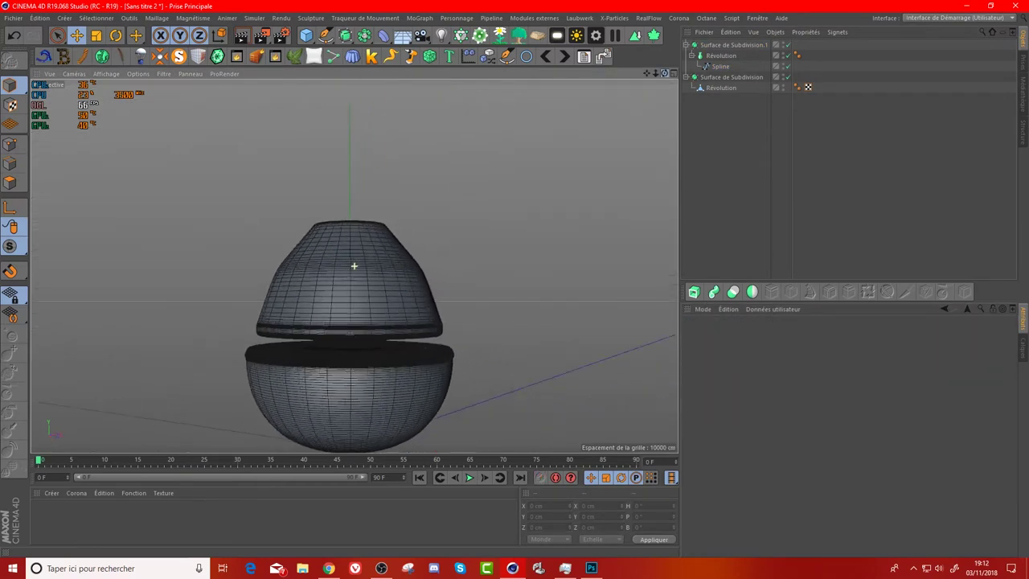
pyautogui.keyDown('alt'); pyautogui.moveTo(354, 265); pyautogui.dragTo(356, 265); pyautogui.keyUp('alt')
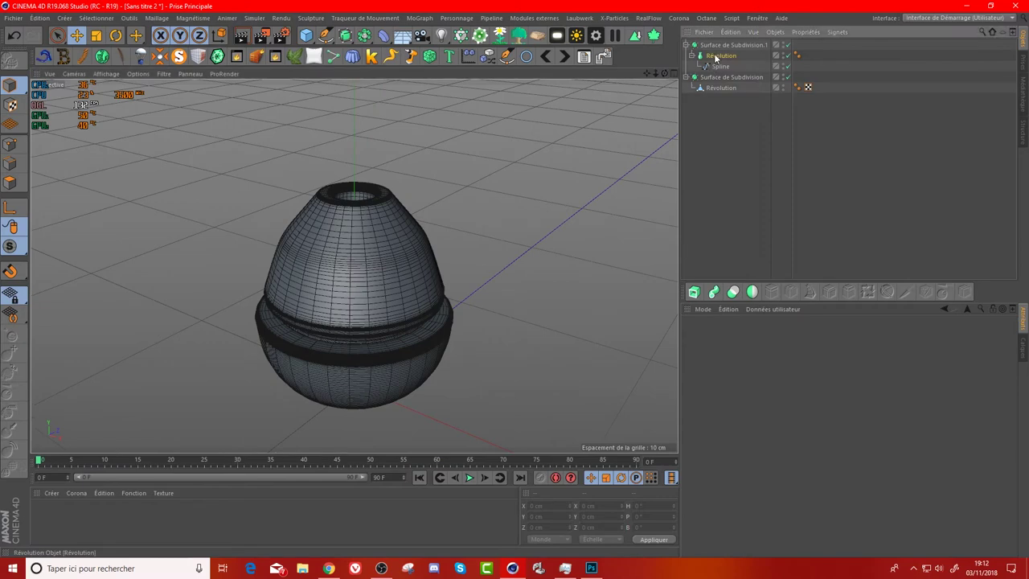
# - Set Révolution's segments to 12 and orbit around the egg to check the smoothed shell
pyautogui.click(715, 56)
pyautogui.moveTo(786, 366); pyautogui.dragTo(785, 362)
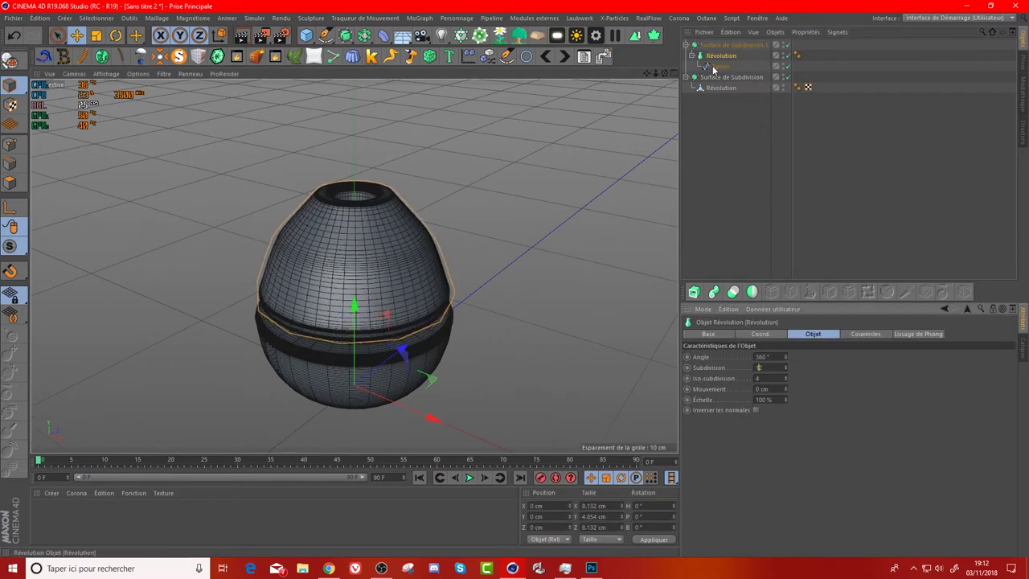
pyautogui.moveTo(665, 74); pyautogui.dragTo(643, 96)
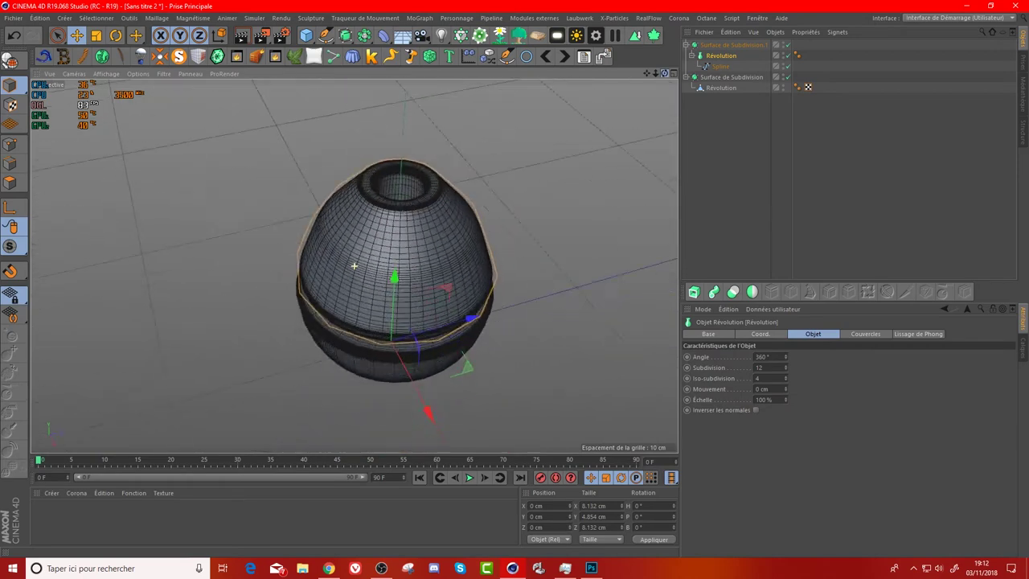
pyautogui.moveTo(353, 265); pyautogui.dragTo(296, 260)
pyautogui.scroll(3, 314, 269)
pyautogui.moveTo(665, 74); pyautogui.dragTo(656, 60)
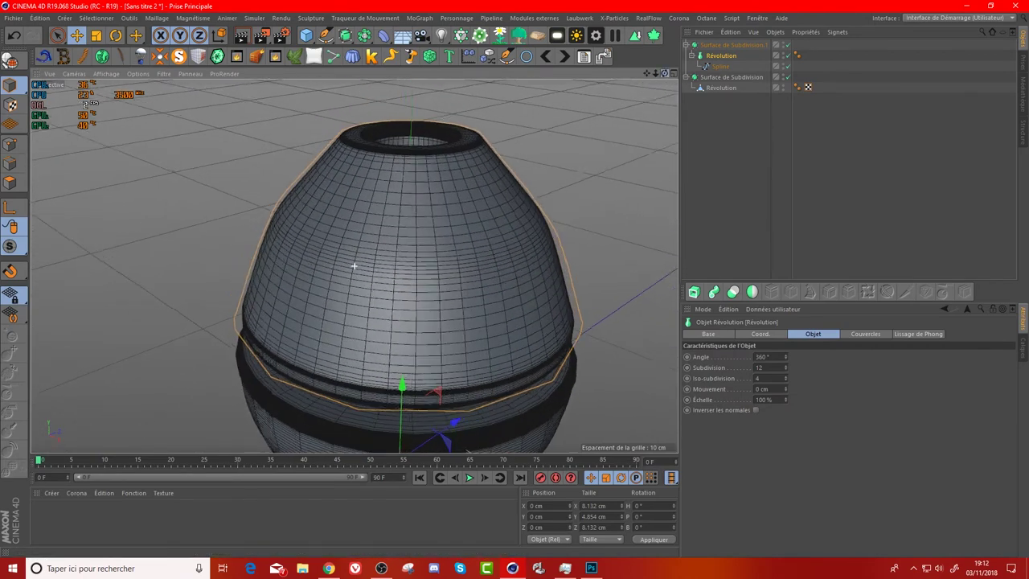
pyautogui.scroll(-5, 354, 265)
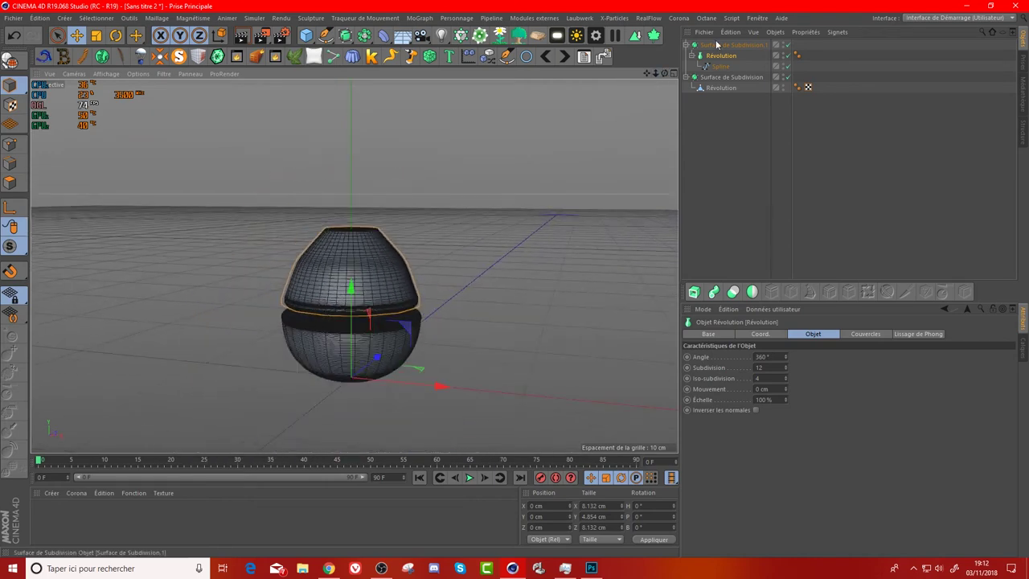
# - In the front view, hide the smoothed shell and put the profile Spline in point mode
pyautogui.press('F4')
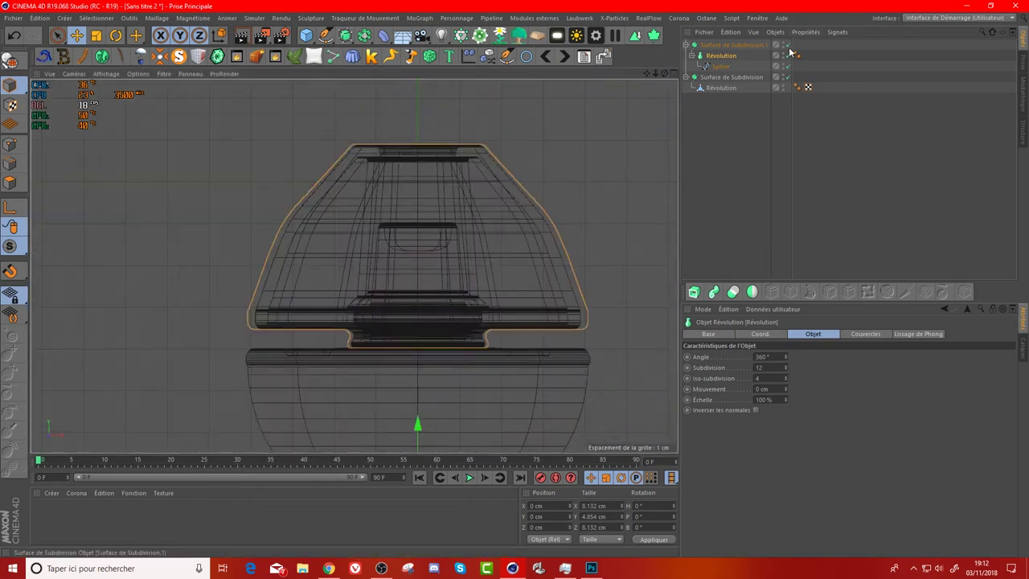
pyautogui.click(788, 45)
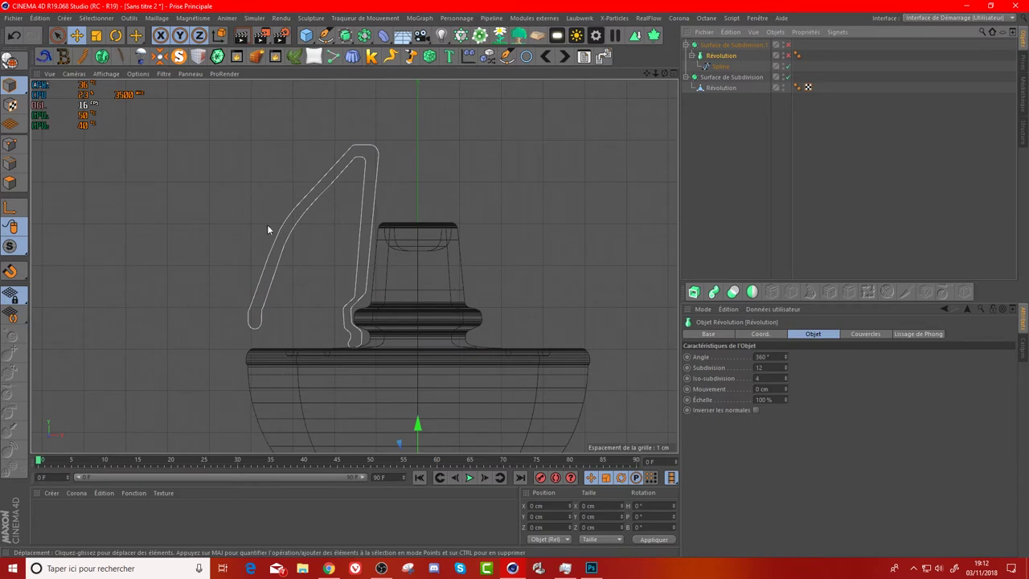
pyautogui.click(720, 66)
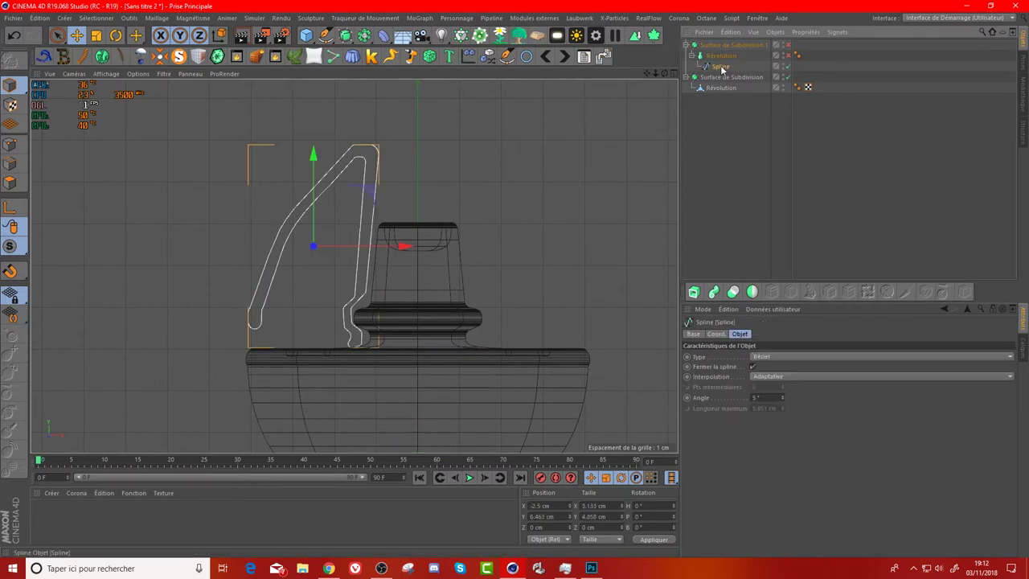
pyautogui.click(9, 144)
pyautogui.scroll(2, 190, 198)
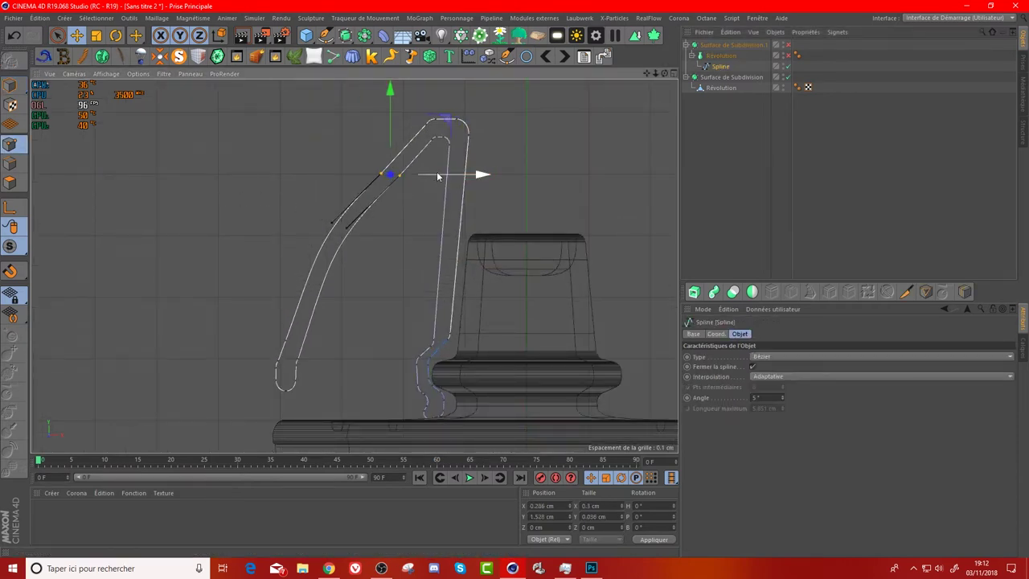
# - Chamfer the selected spline points with Chanfreiner to a 0.36 cm radius, then return to perspective
pyautogui.click(136, 36)
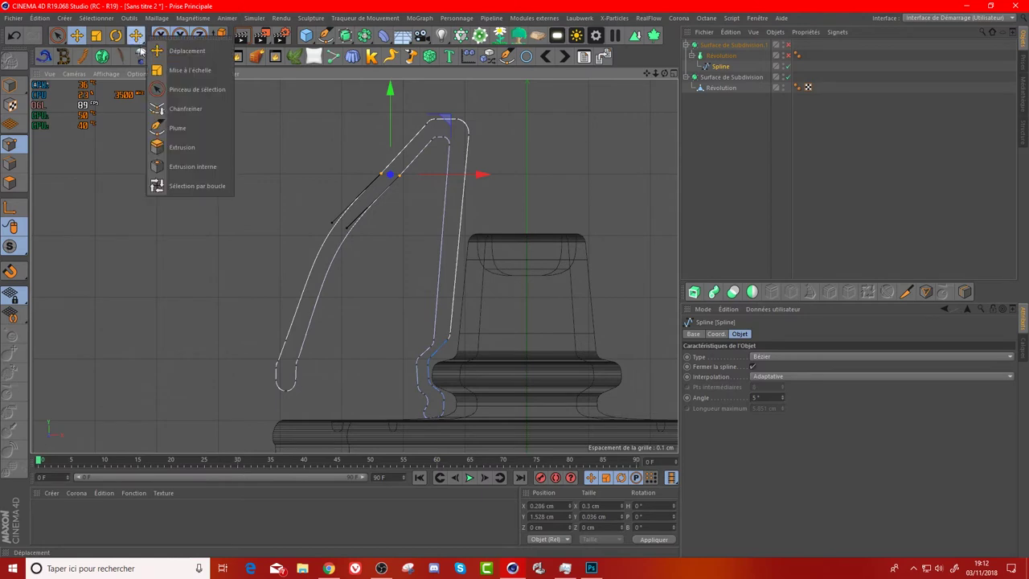
pyautogui.click(185, 108)
pyautogui.moveTo(386, 201); pyautogui.dragTo(366, 201)
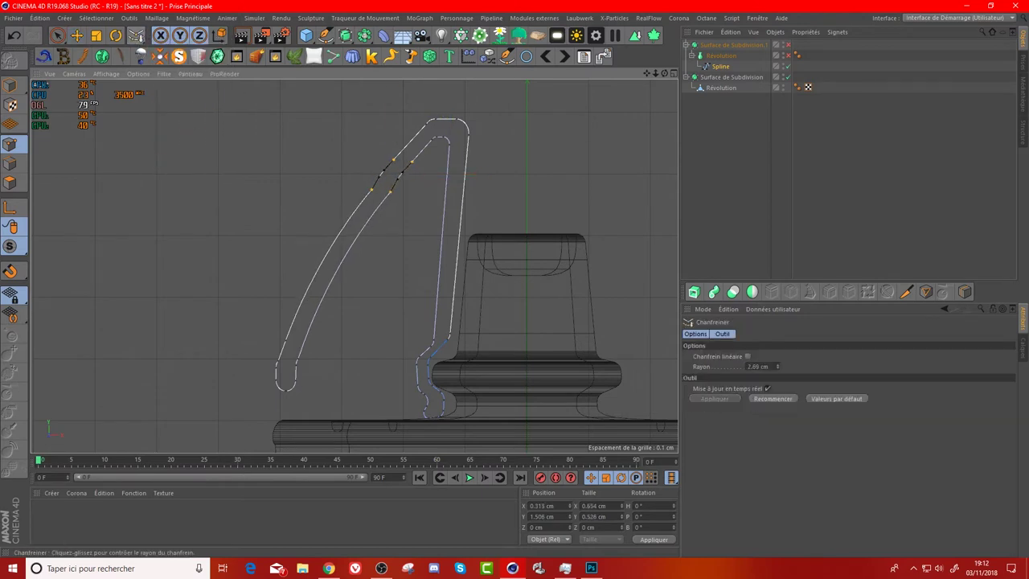
pyautogui.click(707, 150)
pyautogui.middleClick(438, 143)
pyautogui.middleClick(228, 145)
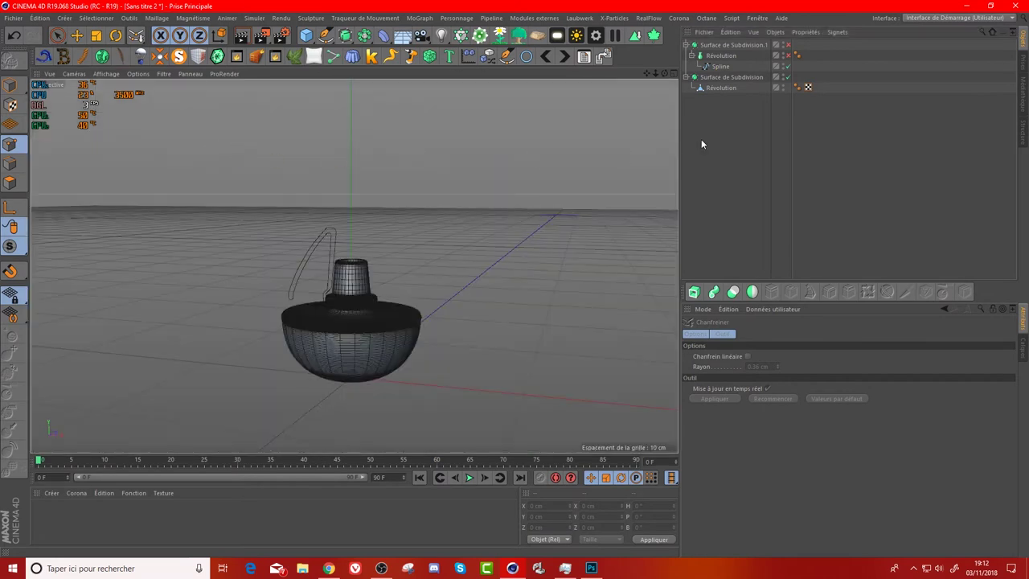
# - Re-enable Révolution and Surface de Subdivision.1 and switch the display to Ombrage de Gouraud
pyautogui.click(788, 56)
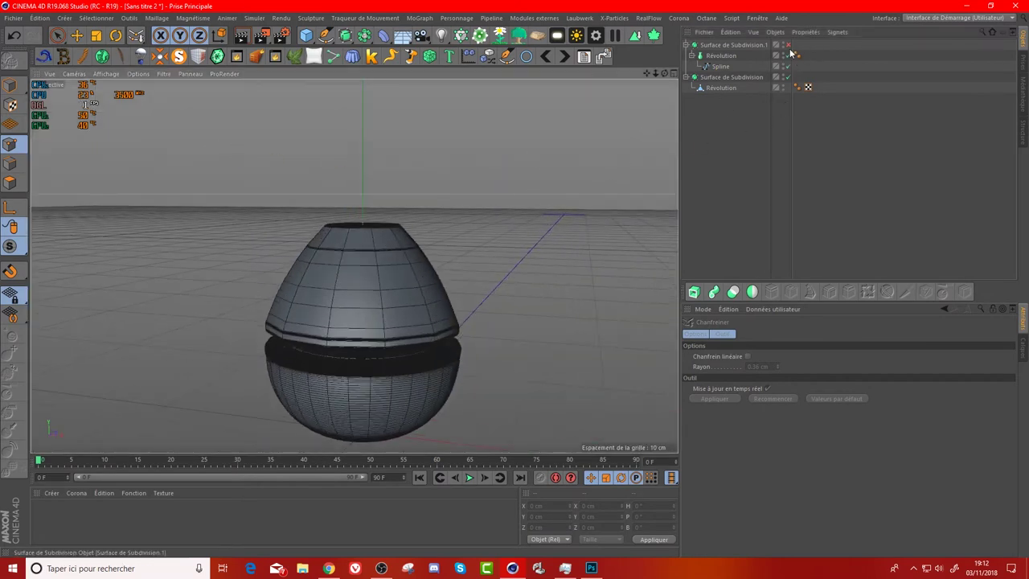
pyautogui.click(788, 45)
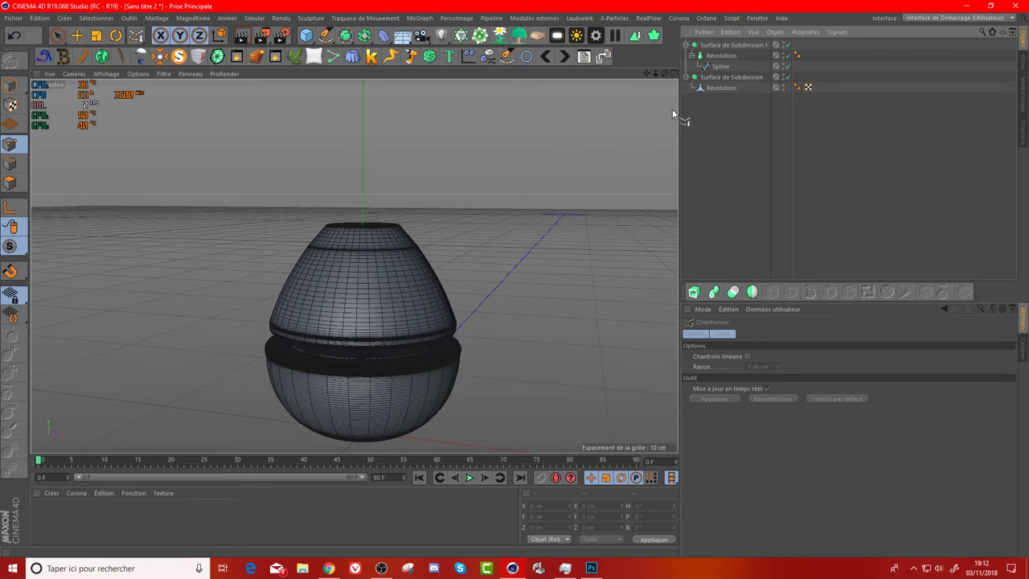
pyautogui.moveTo(671, 74); pyautogui.dragTo(611, 129)
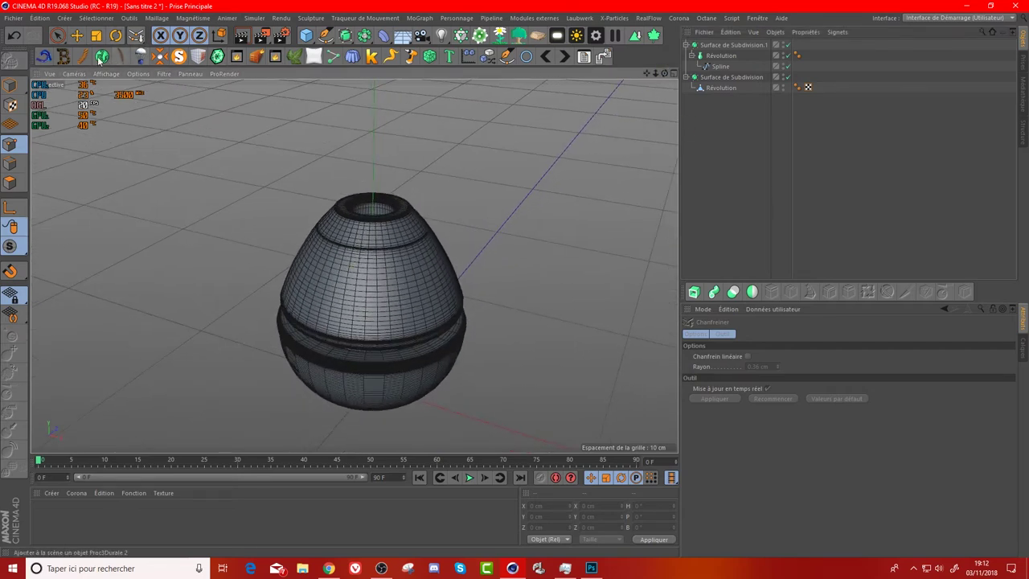
pyautogui.click(119, 75)
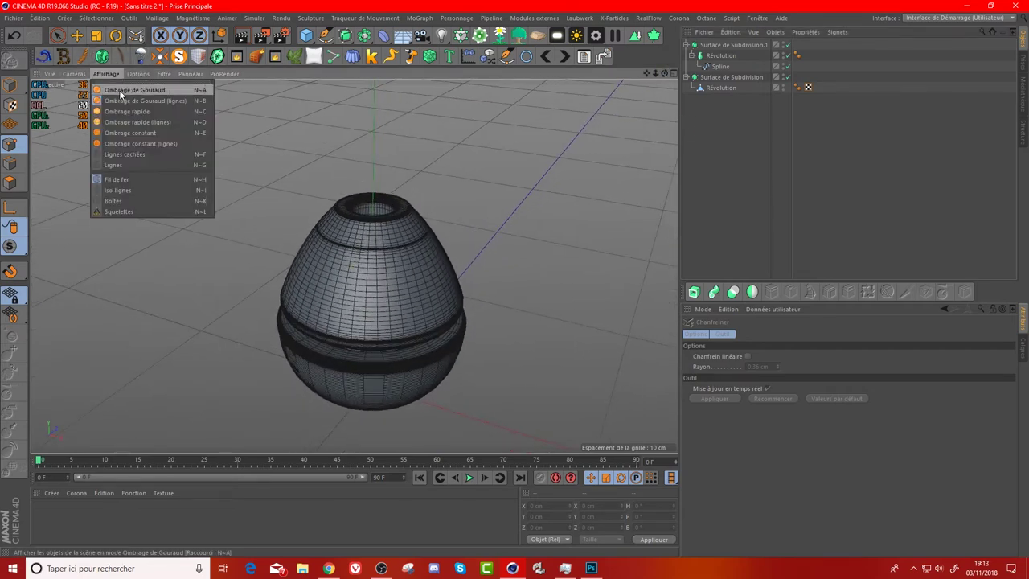
pyautogui.click(119, 89)
pyautogui.scroll(3, 418, 249)
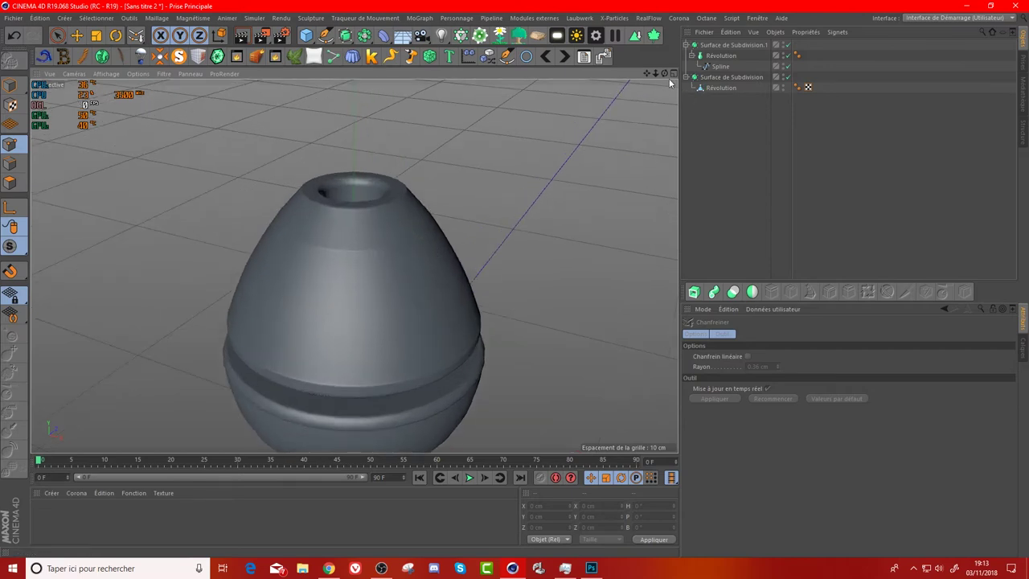
pyautogui.moveTo(669, 78); pyautogui.dragTo(724, 69)
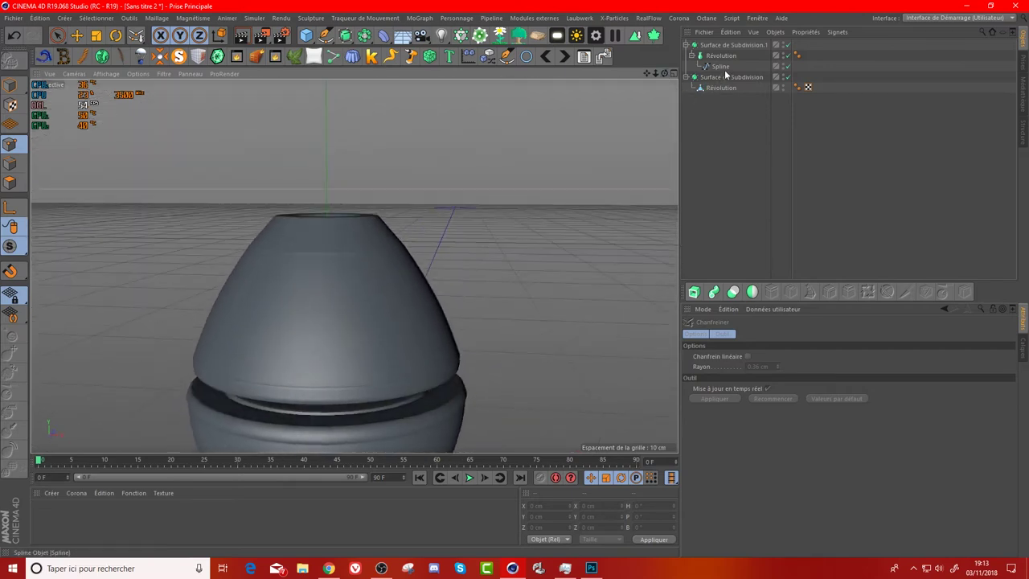
pyautogui.click(721, 60)
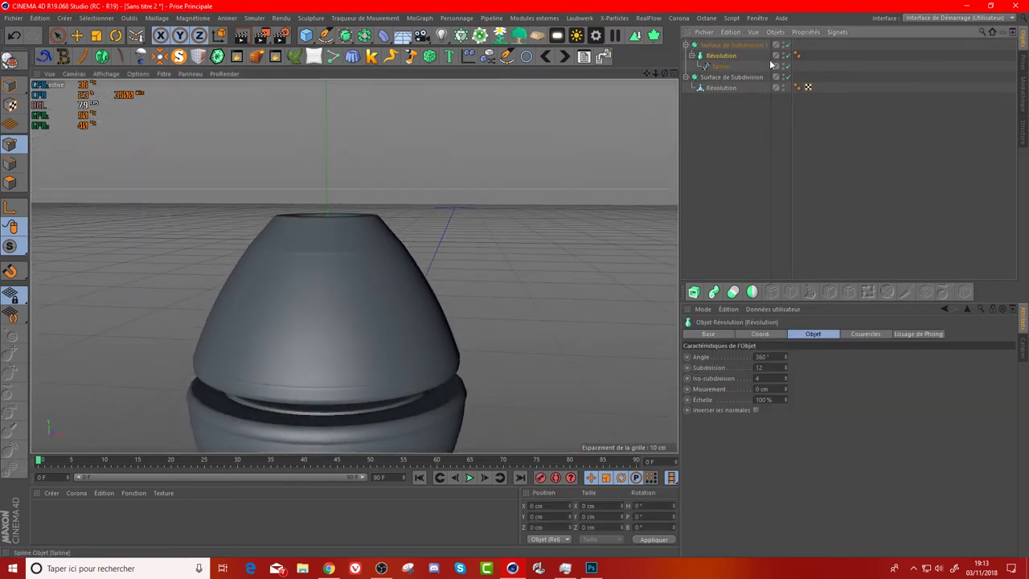
# - Hide Révolution, select the profile Spline, and maximize the front view
pyautogui.click(789, 54)
pyautogui.click(786, 47)
pyautogui.click(786, 47)
pyautogui.scroll(3, 231, 231)
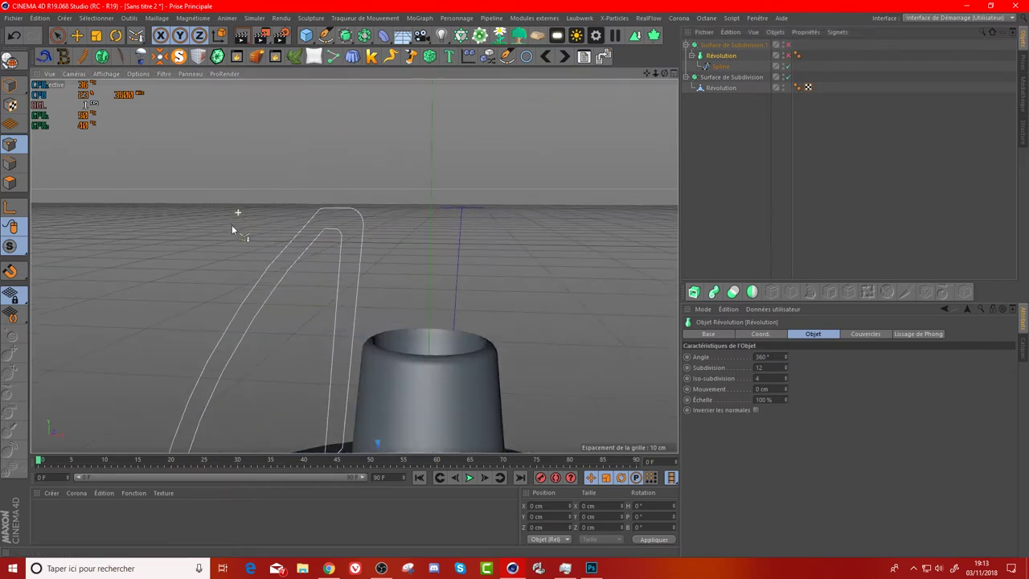
pyautogui.click(722, 66)
pyautogui.middleClick(402, 241)
pyautogui.middleClick(517, 356)
pyautogui.scroll(5, 361, 193)
# - Undo recent changes and reselect the profile Spline
pyautogui.hotkey('ctrl', 'z')
pyautogui.click(12, 36)
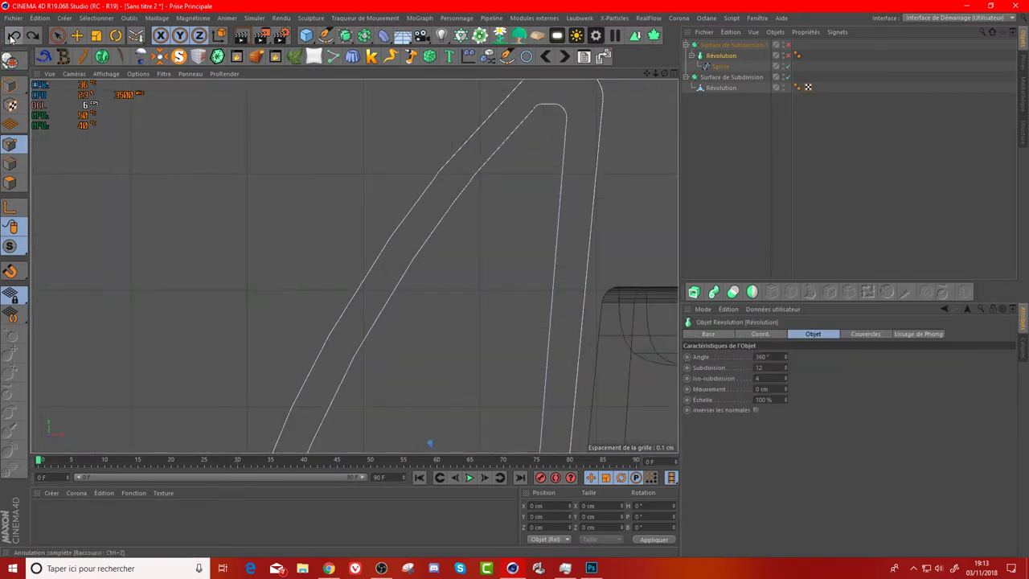
pyautogui.click(728, 67)
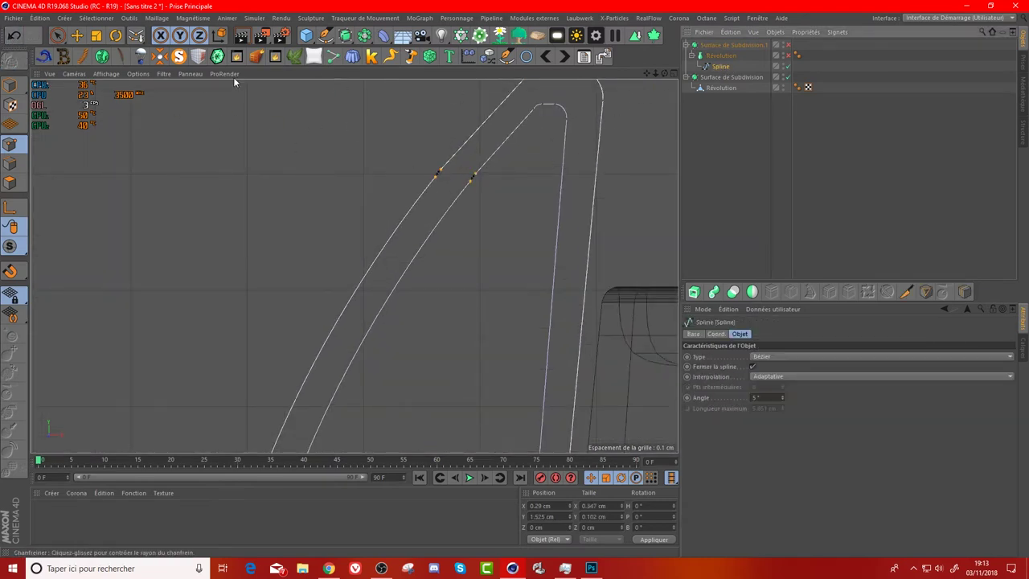
pyautogui.click(13, 36)
pyautogui.click(14, 36)
pyautogui.click(14, 36)
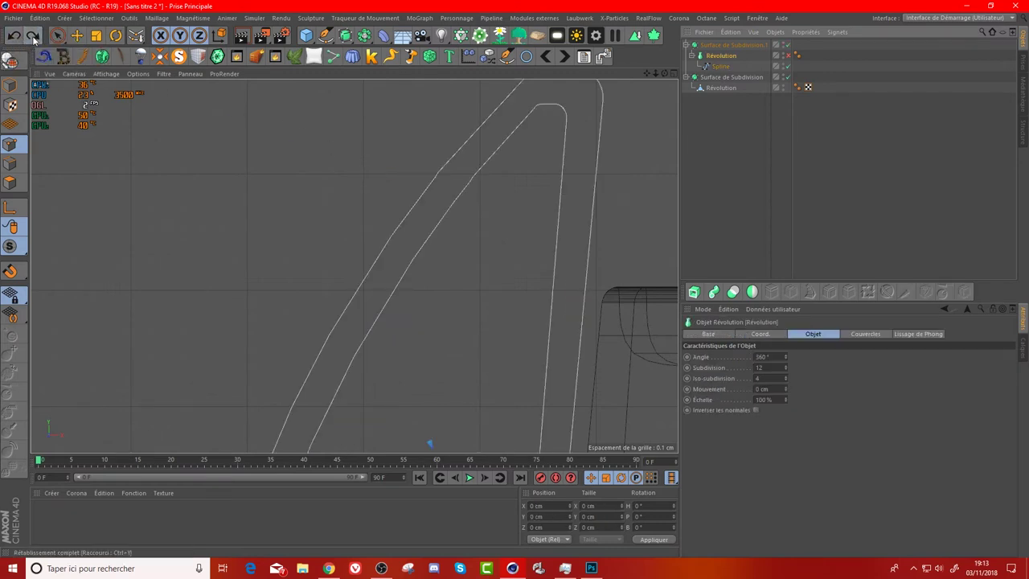
pyautogui.click(722, 67)
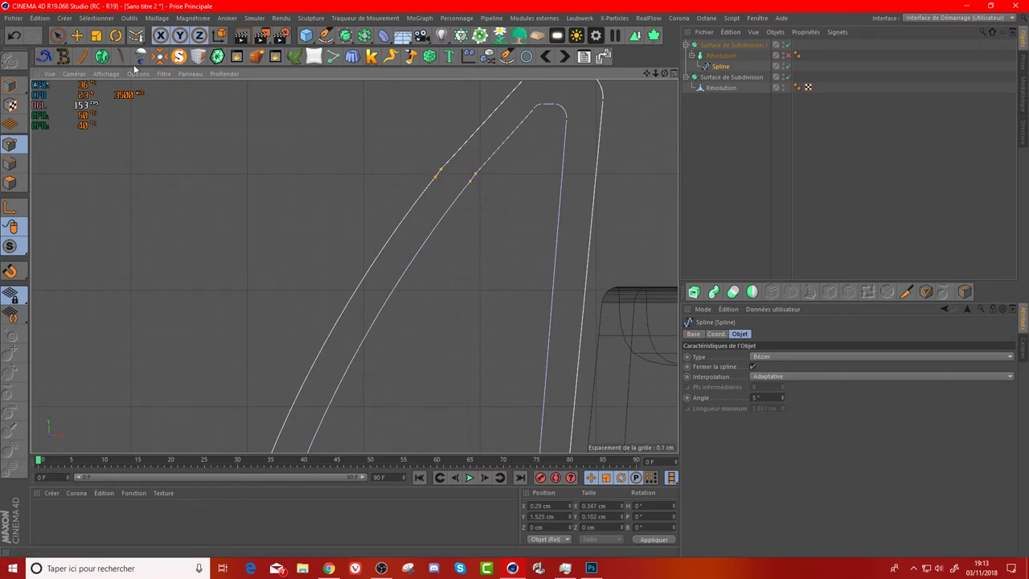
# - Brush-select one top-bend point and move it down-left to about X 0.114, Y 1.322 cm
pyautogui.click(77, 35)
pyautogui.moveTo(529, 175); pyautogui.dragTo(530, 176)
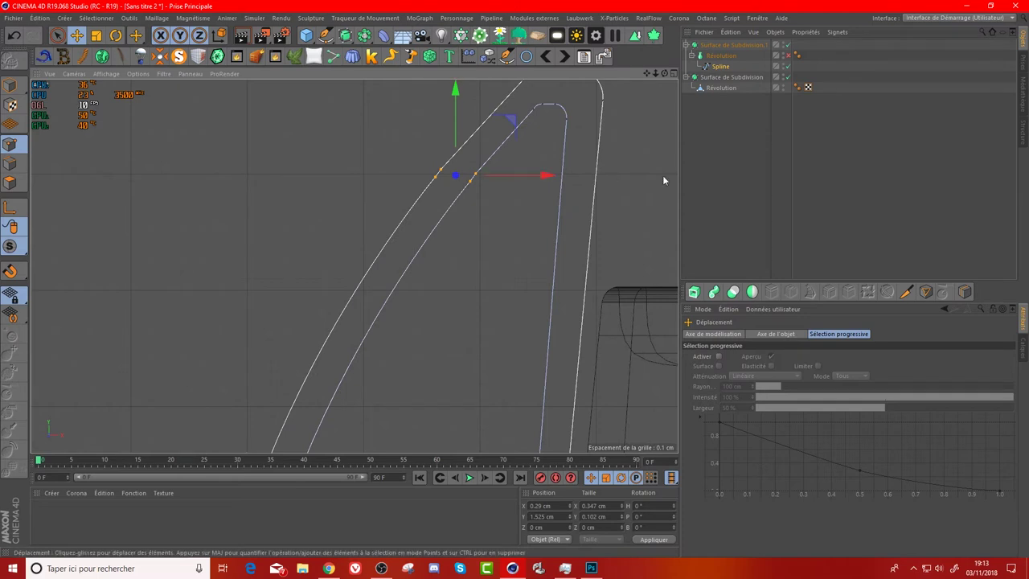
pyautogui.click(58, 36)
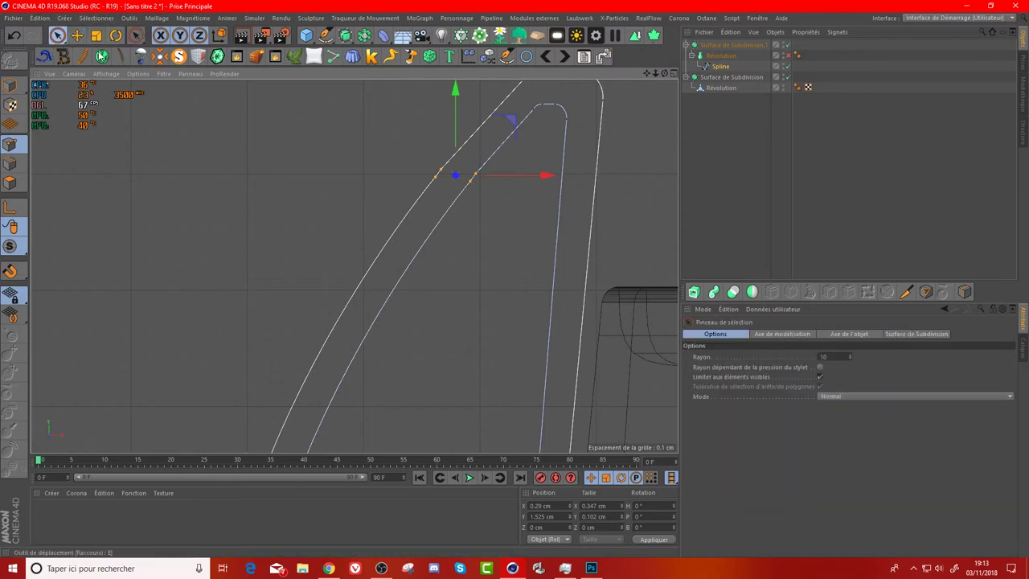
pyautogui.keyDown('ctrl'); pyautogui.click(479, 188); pyautogui.keyUp('ctrl')
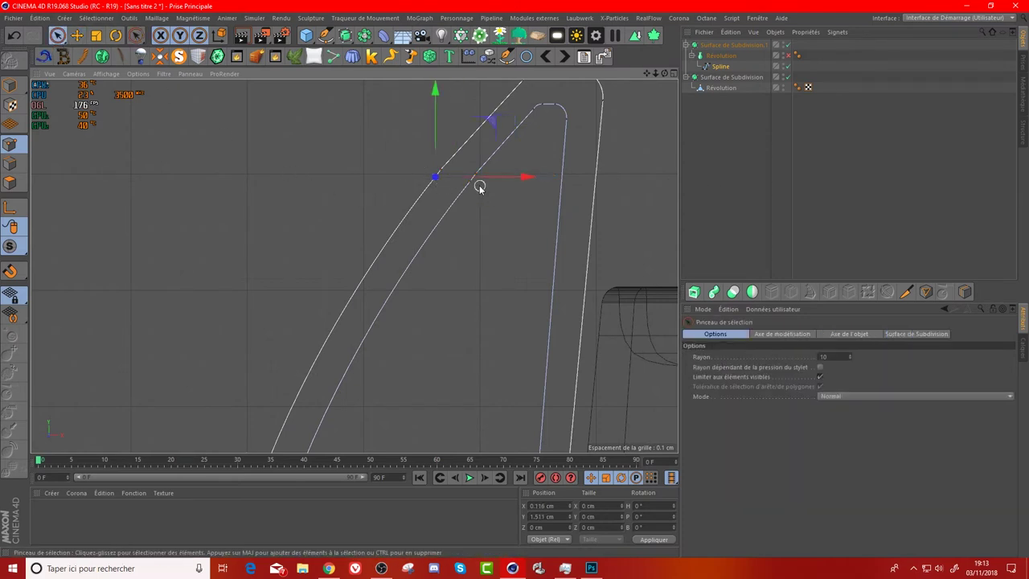
pyautogui.moveTo(517, 184); pyautogui.dragTo(516, 189)
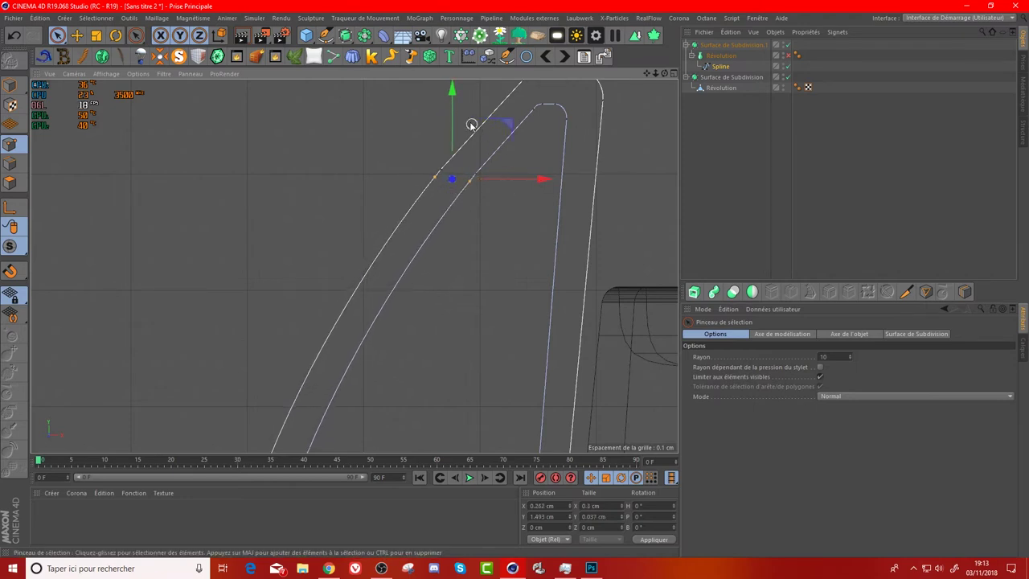
pyautogui.moveTo(453, 89); pyautogui.dragTo(438, 137)
pyautogui.moveTo(511, 203); pyautogui.dragTo(493, 202)
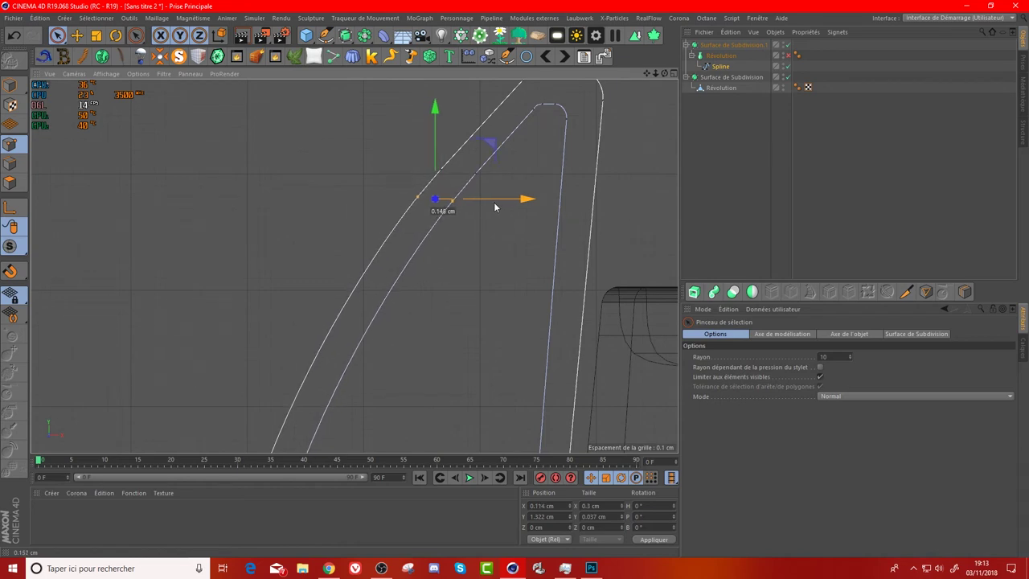
# - Deselect the point and return to a full-size perspective view
pyautogui.click(724, 156)
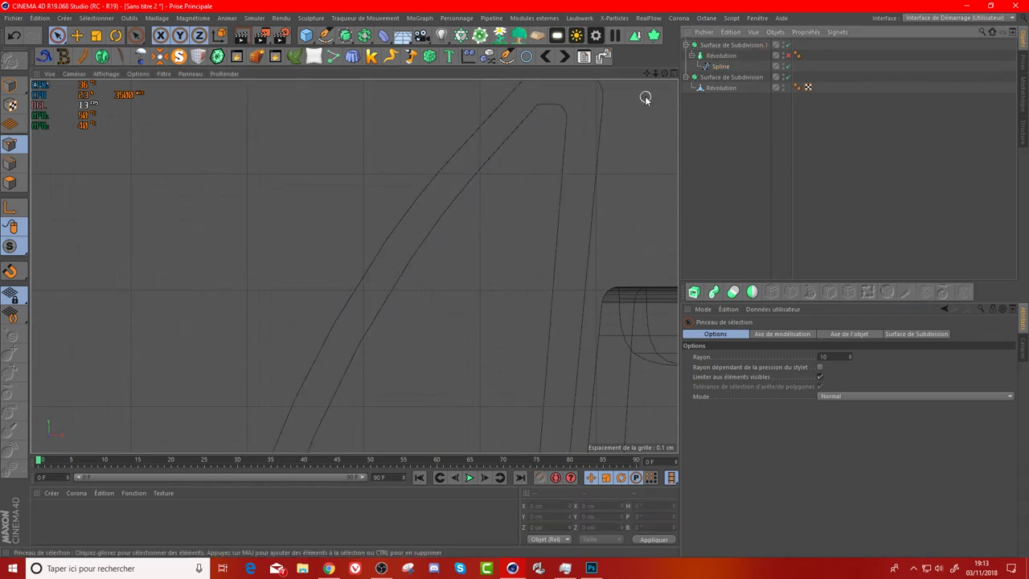
pyautogui.scroll(-3, 353, 266)
pyautogui.scroll(-3, 354, 266)
pyautogui.scroll(2, 354, 266)
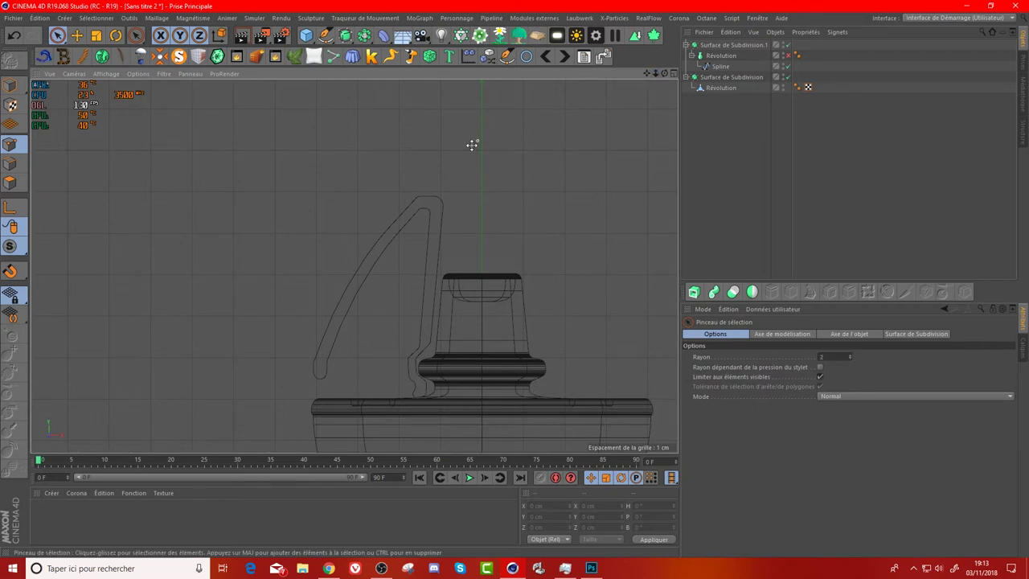
pyautogui.middleClick(472, 145)
pyautogui.middleClick(224, 141)
# - Re-enable Révolution and Surface de Subdivision.1, then orbit to view the egg's top opening
pyautogui.moveTo(649, 74); pyautogui.dragTo(775, 91)
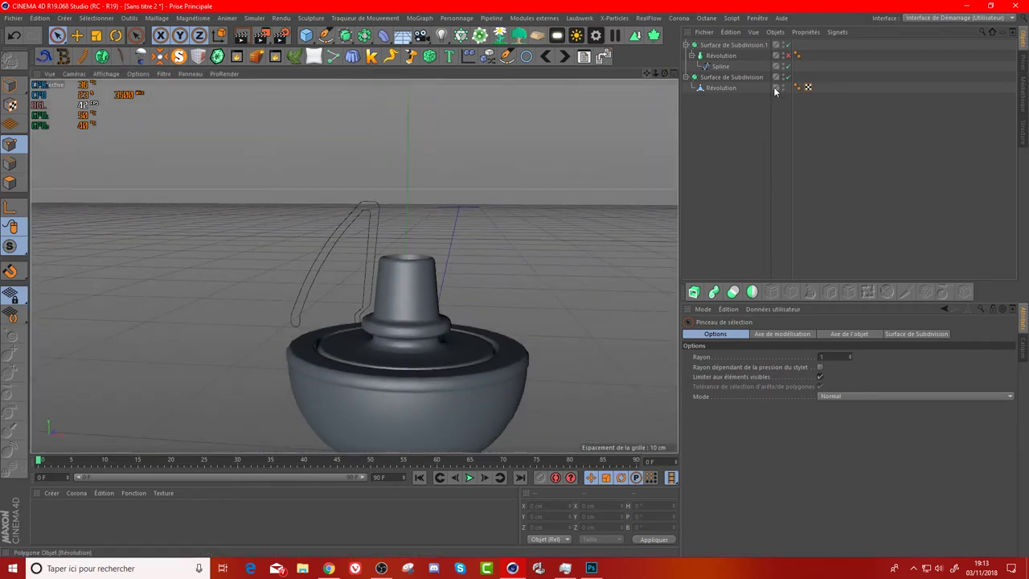
pyautogui.click(721, 89)
pyautogui.click(722, 57)
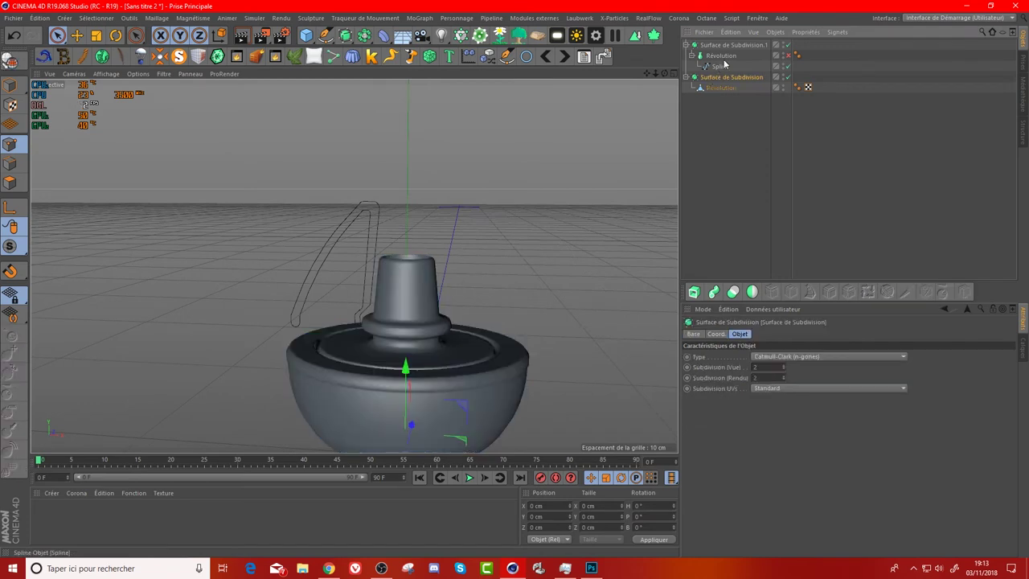
pyautogui.click(788, 55)
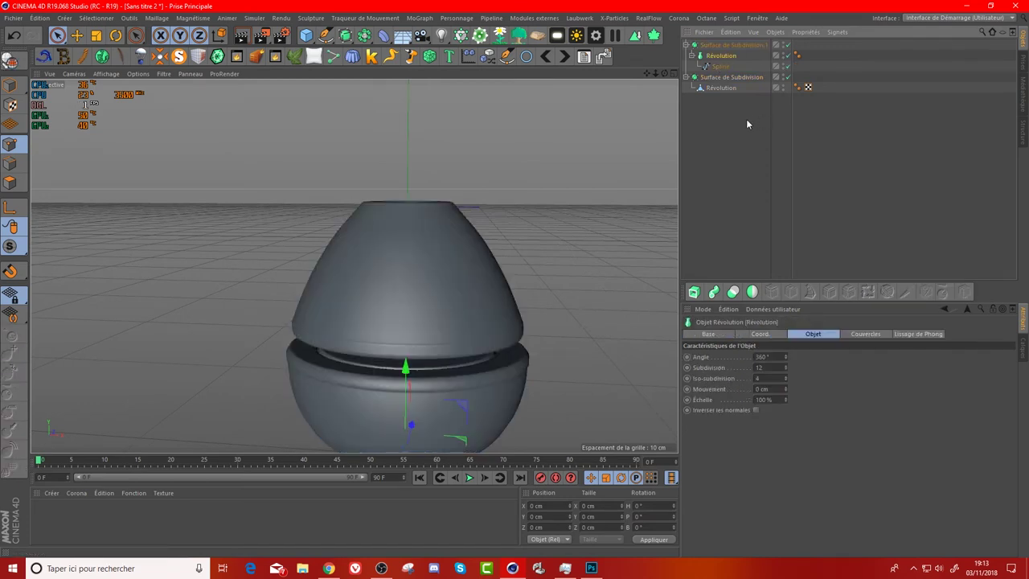
pyautogui.click(787, 46)
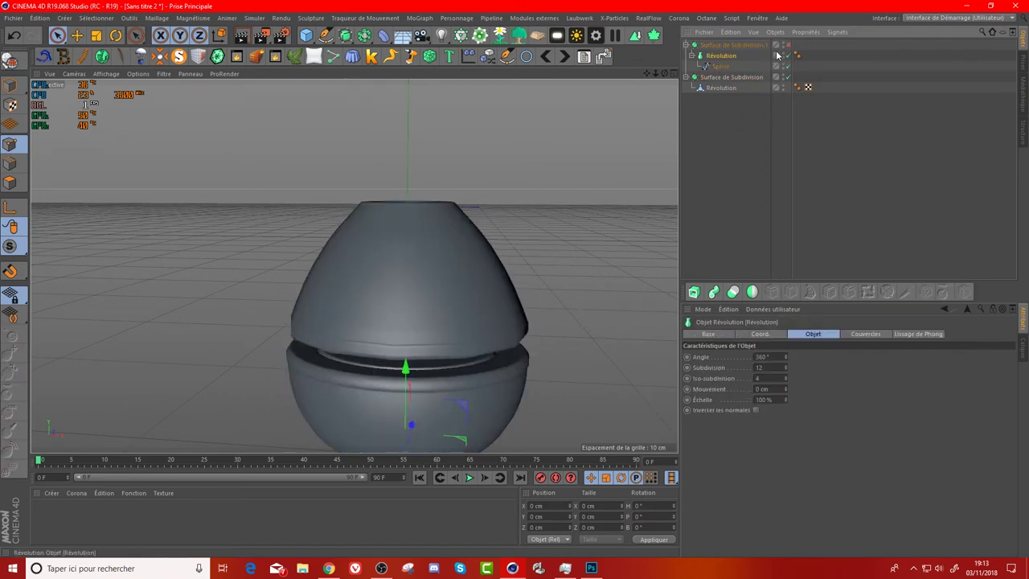
pyautogui.click(689, 91)
pyautogui.moveTo(665, 73)
pyautogui.mouseDown()
pyautogui.moveTo(354, 266)
pyautogui.moveTo(665, 75)
pyautogui.moveTo(611, 74)
pyautogui.moveTo(659, 70)
pyautogui.mouseUp()
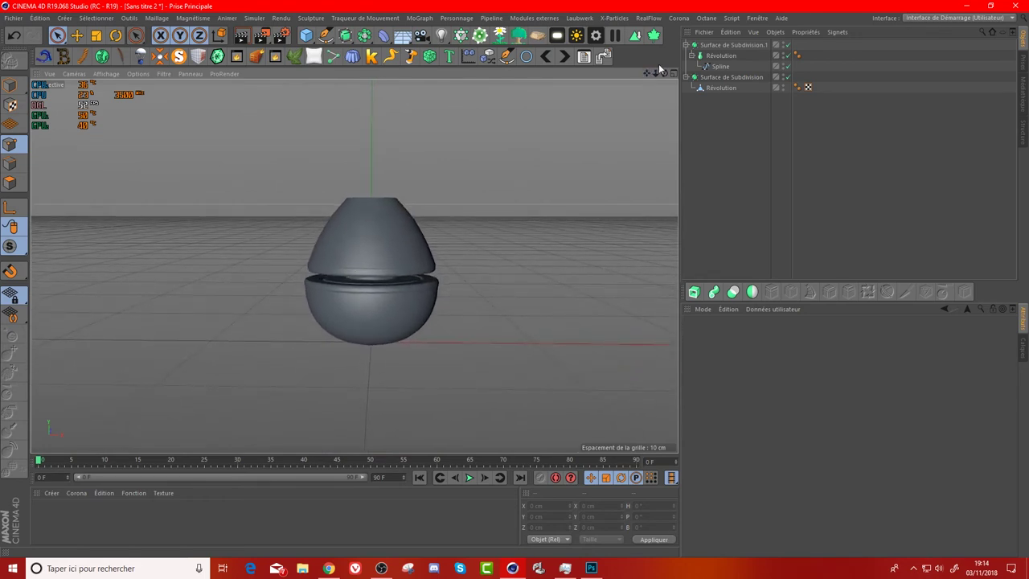
pyautogui.moveTo(664, 74); pyautogui.dragTo(346, 269)
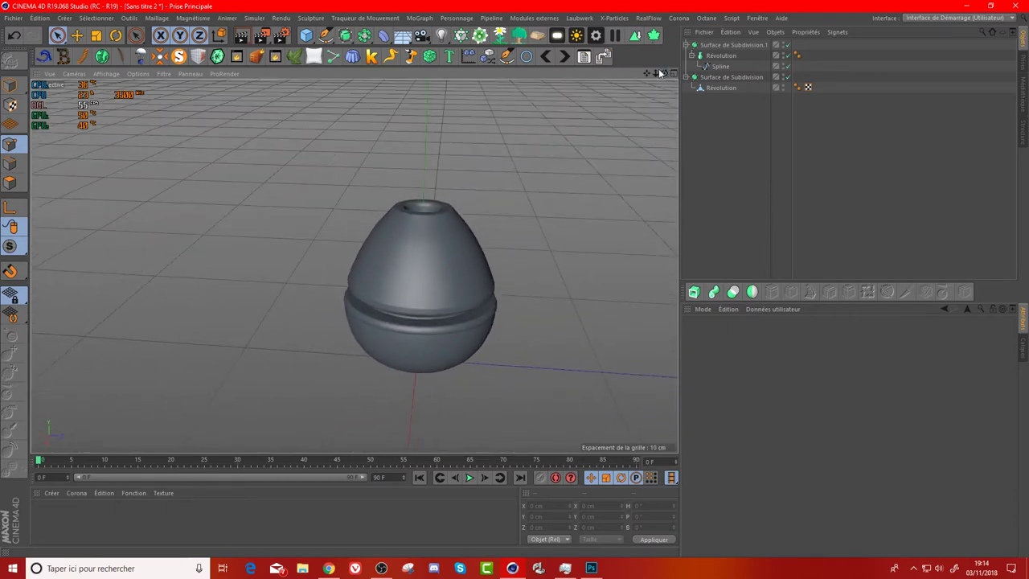
pyautogui.moveTo(646, 73); pyautogui.dragTo(635, 89)
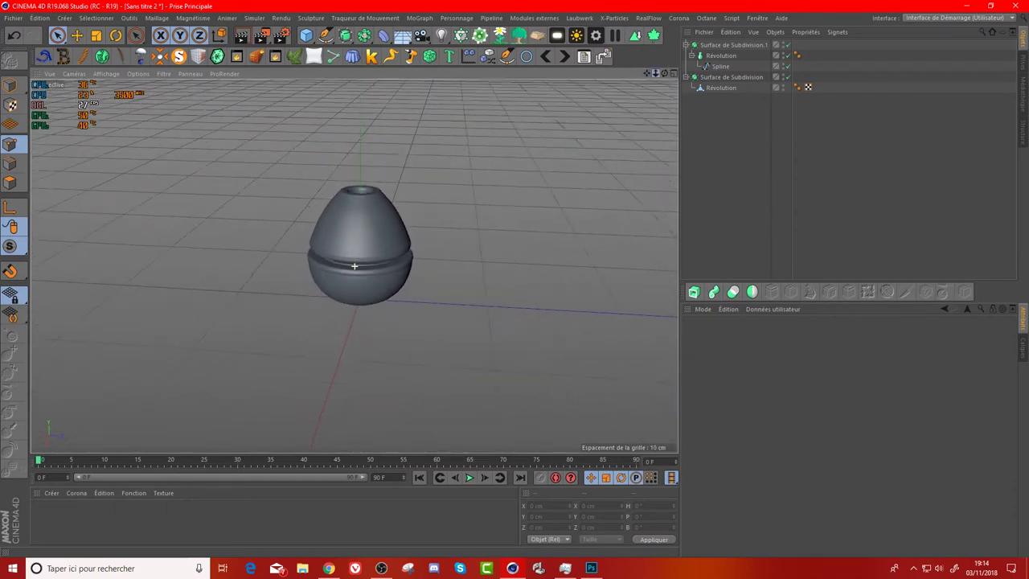
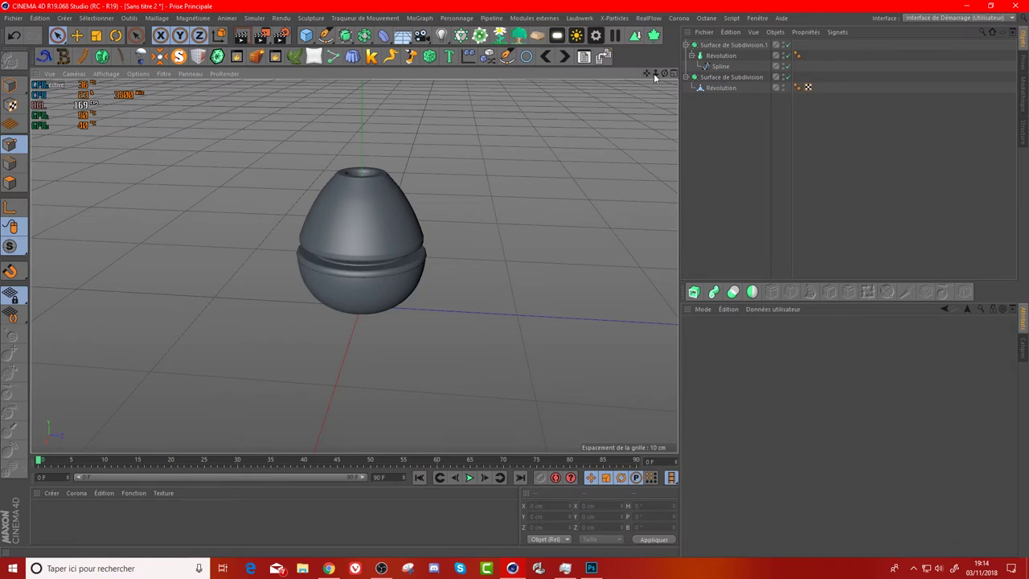
# - Collapse the Object Manager groups and select the Révolution inside the second subdivision surface
pyautogui.moveTo(655, 76); pyautogui.dragTo(657, 77)
pyautogui.click(692, 57)
pyautogui.click(707, 56)
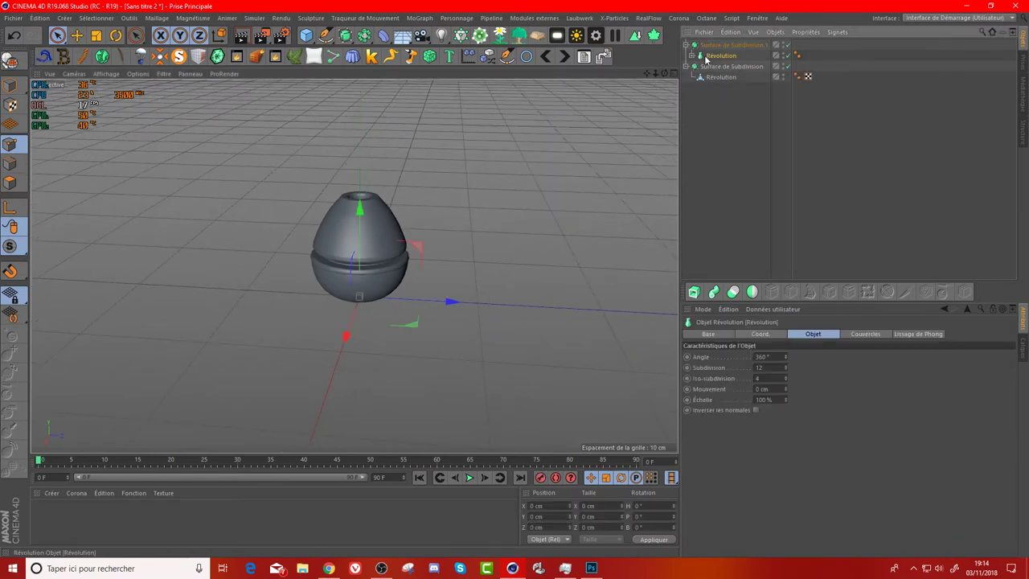
pyautogui.click(686, 47)
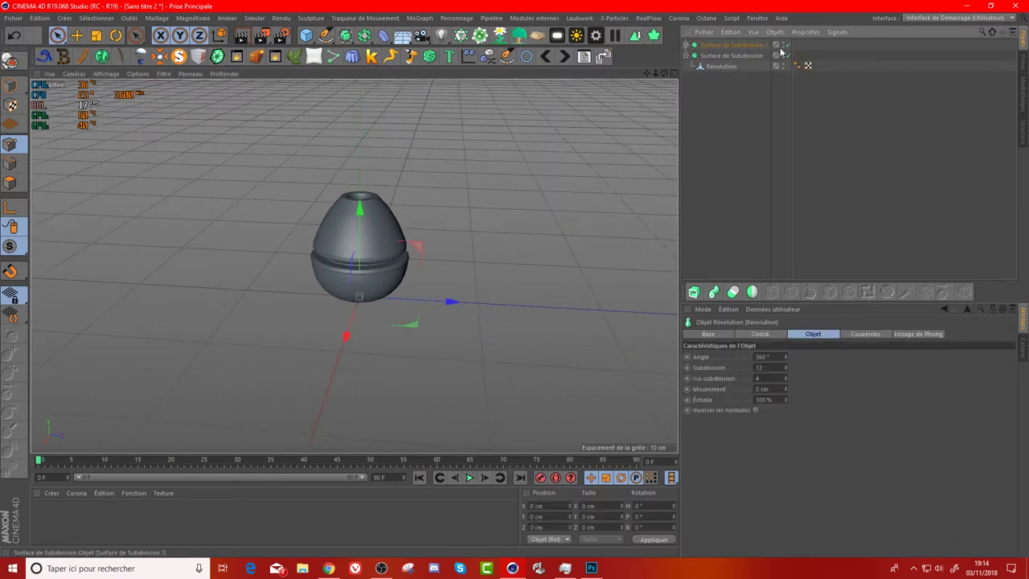
pyautogui.click(718, 55)
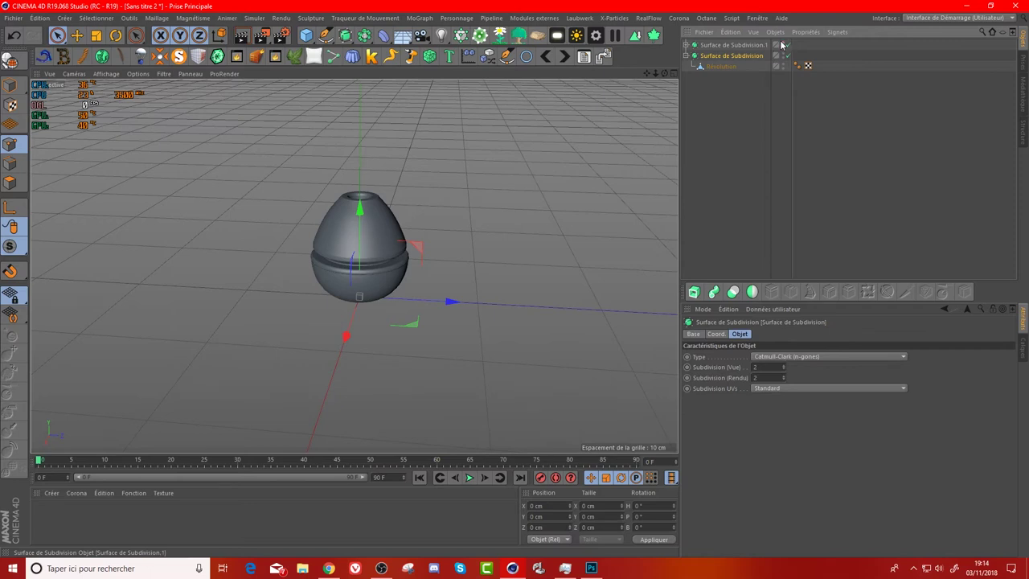
pyautogui.click(782, 45)
pyautogui.click(715, 66)
# - Disable the second Surface de Subdivision so the bowl shows its angular octagonal mesh from the front
pyautogui.click(788, 56)
pyautogui.keyDown('alt'); pyautogui.moveTo(354, 266); pyautogui.dragTo(353, 266); pyautogui.keyUp('alt')
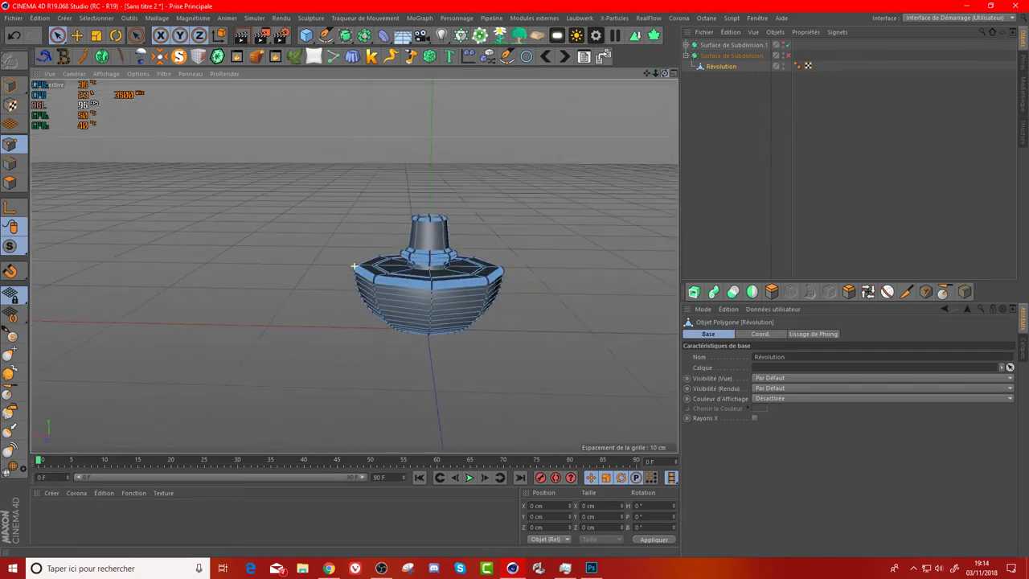
pyautogui.moveTo(647, 73); pyautogui.dragTo(354, 266)
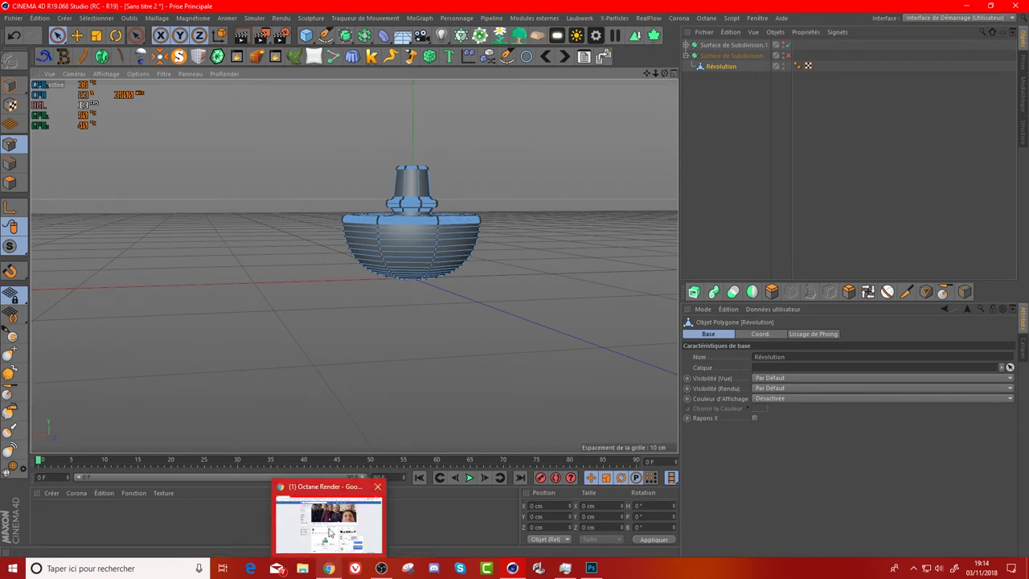
pyautogui.click(309, 39)
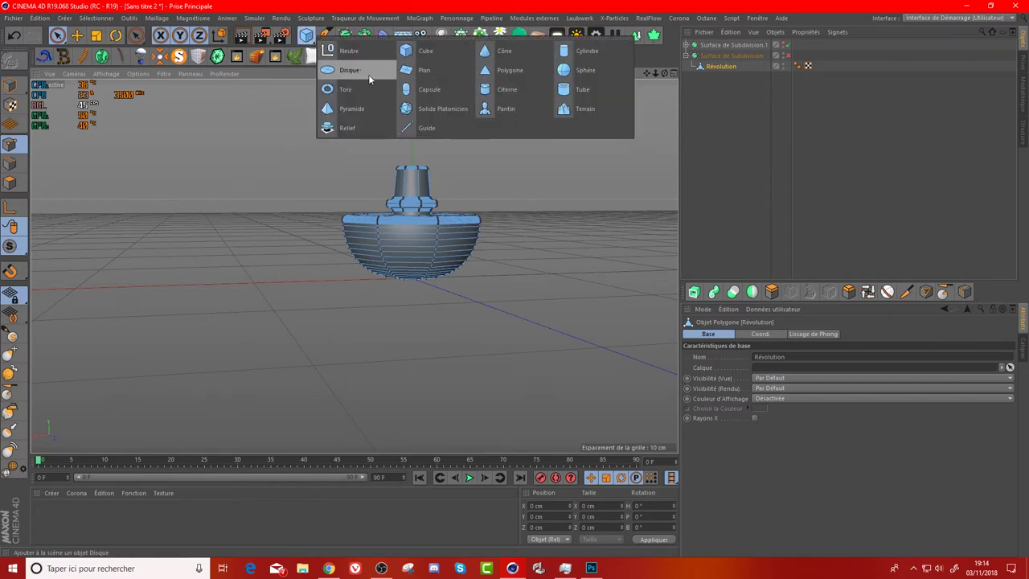
# - Add a Cube primitive, shrink it to a small box and move it out from under the bowl
pyautogui.click(426, 53)
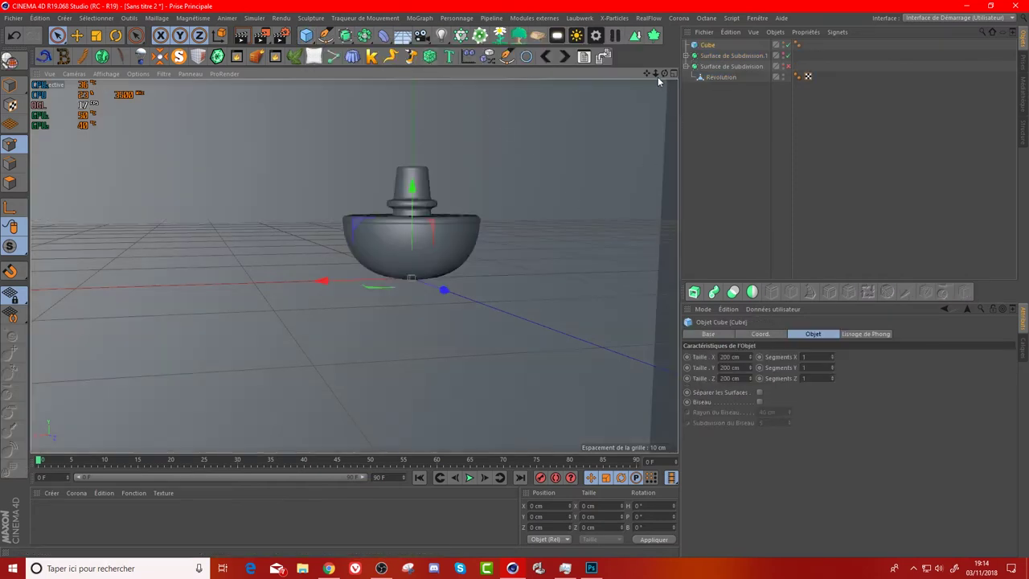
pyautogui.moveTo(656, 74); pyautogui.dragTo(330, 47)
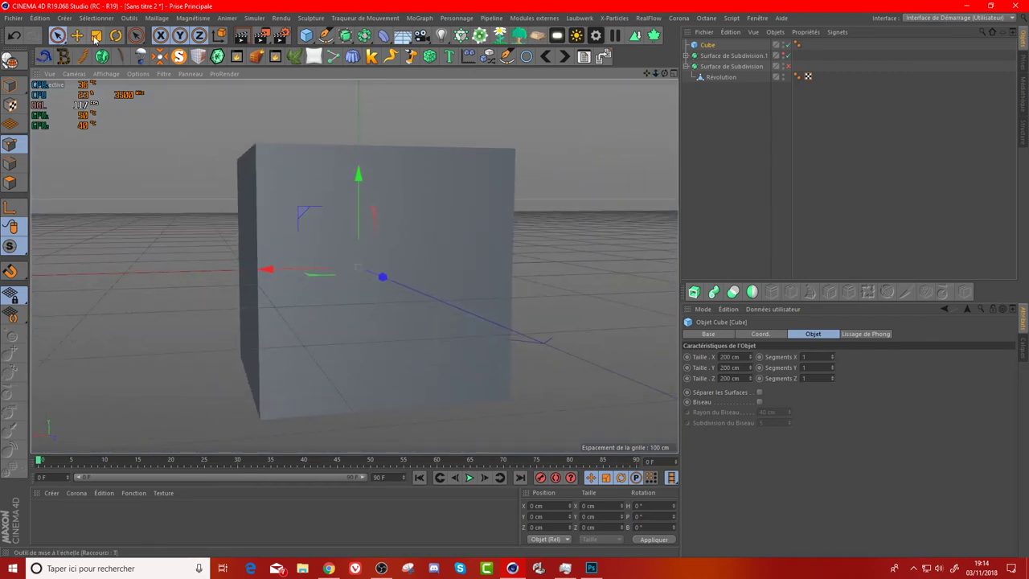
pyautogui.click(96, 35)
pyautogui.moveTo(450, 241); pyautogui.dragTo(355, 266)
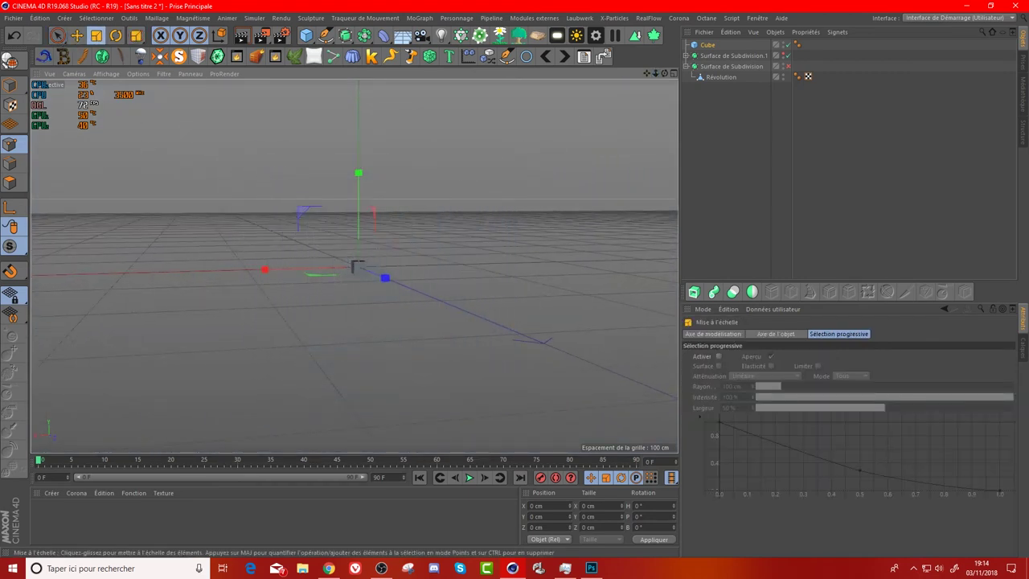
pyautogui.scroll(5, 403, 290)
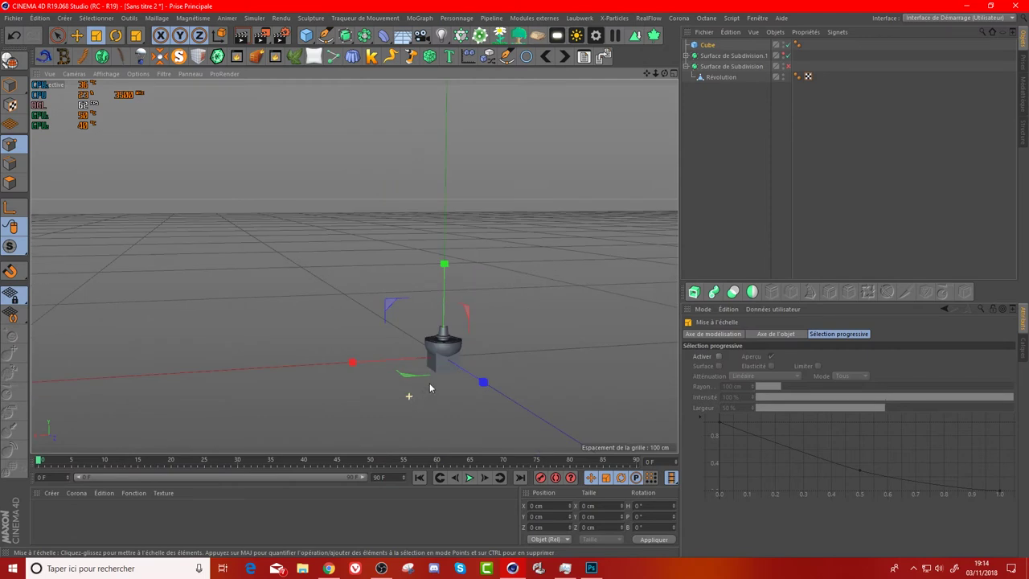
pyautogui.click(77, 37)
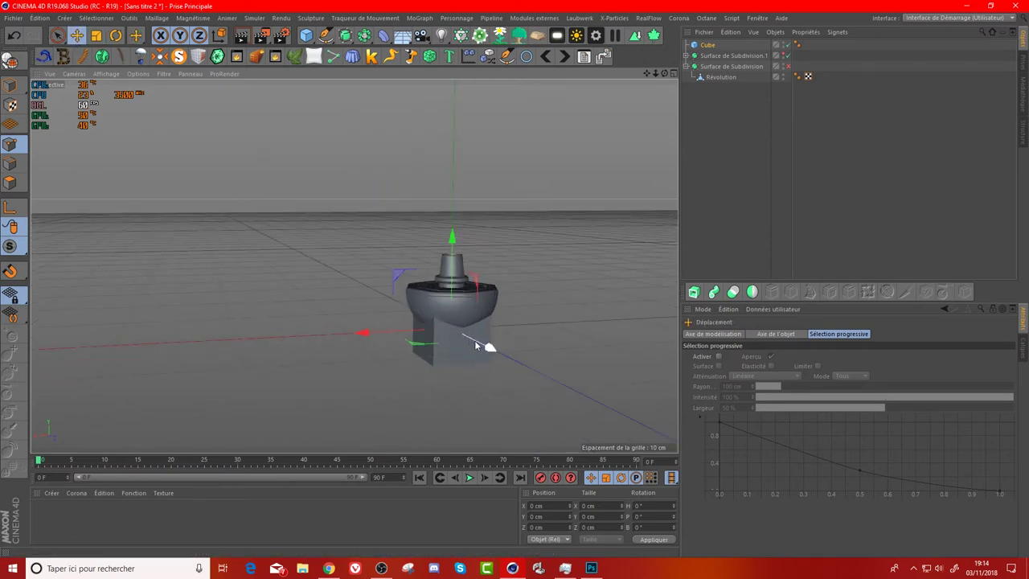
pyautogui.moveTo(474, 340); pyautogui.dragTo(511, 354)
# - Raise the cube along Y and scale it down to about 73%
pyautogui.moveTo(666, 73); pyautogui.dragTo(354, 266)
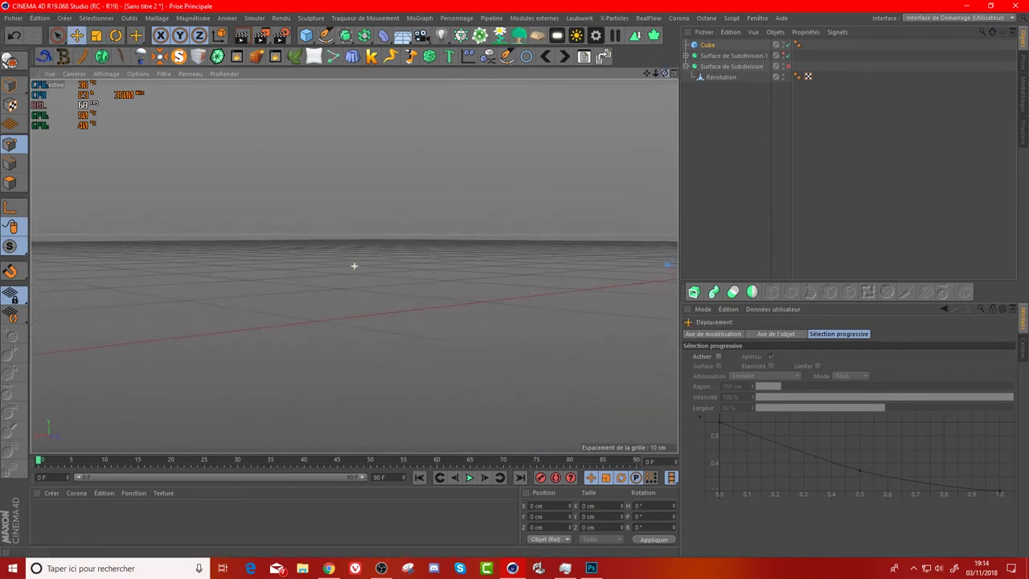
pyautogui.moveTo(656, 74)
pyautogui.mouseDown()
pyautogui.moveTo(561, 118)
pyautogui.moveTo(557, 224)
pyautogui.mouseUp()
pyautogui.scroll(-2, 434, 227)
pyautogui.scroll(-3, 451, 226)
pyautogui.scroll(-3, 421, 228)
pyautogui.scroll(-2, 390, 257)
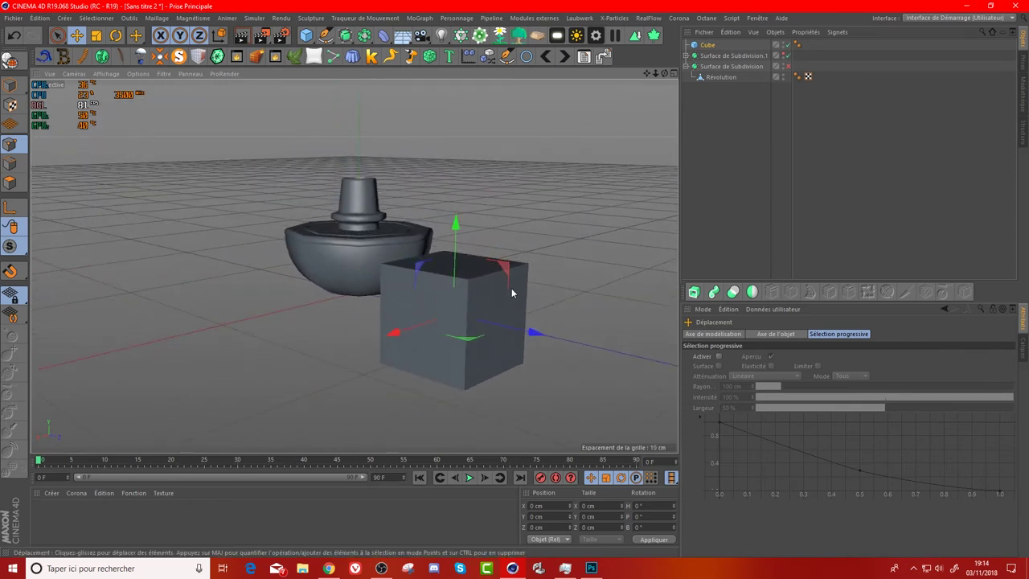
pyautogui.keyDown('alt'); pyautogui.moveTo(511, 292); pyautogui.dragTo(488, 300); pyautogui.keyUp('alt')
pyautogui.moveTo(461, 233); pyautogui.dragTo(461, 187)
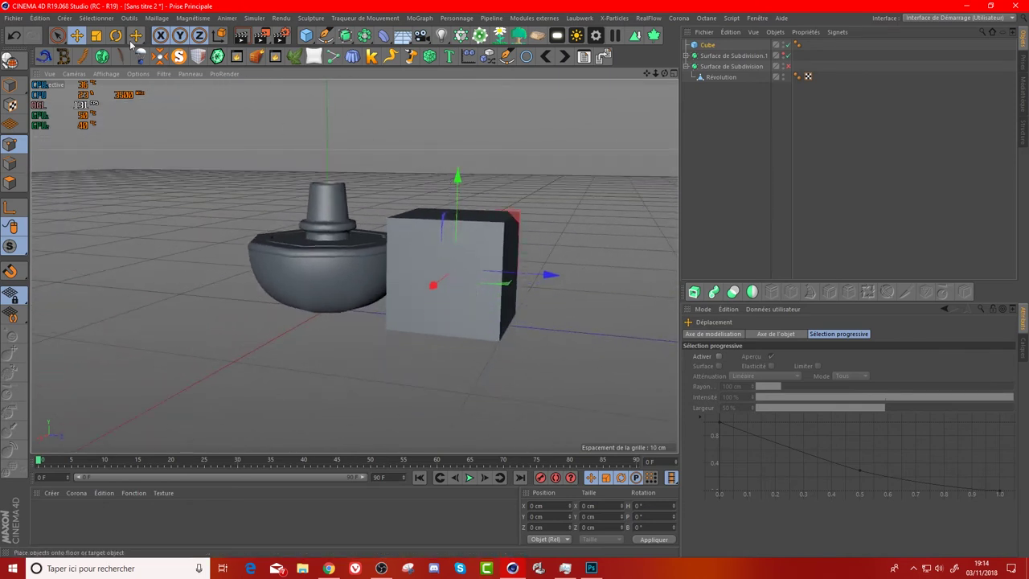
pyautogui.press('t')
pyautogui.moveTo(483, 257); pyautogui.dragTo(455, 258)
# - Lift the small cube against the bowl's lower side, enlarging it slightly and nudging it up
pyautogui.moveTo(666, 75); pyautogui.dragTo(428, 70)
pyautogui.click(76, 35)
pyautogui.moveTo(430, 386); pyautogui.dragTo(437, 340)
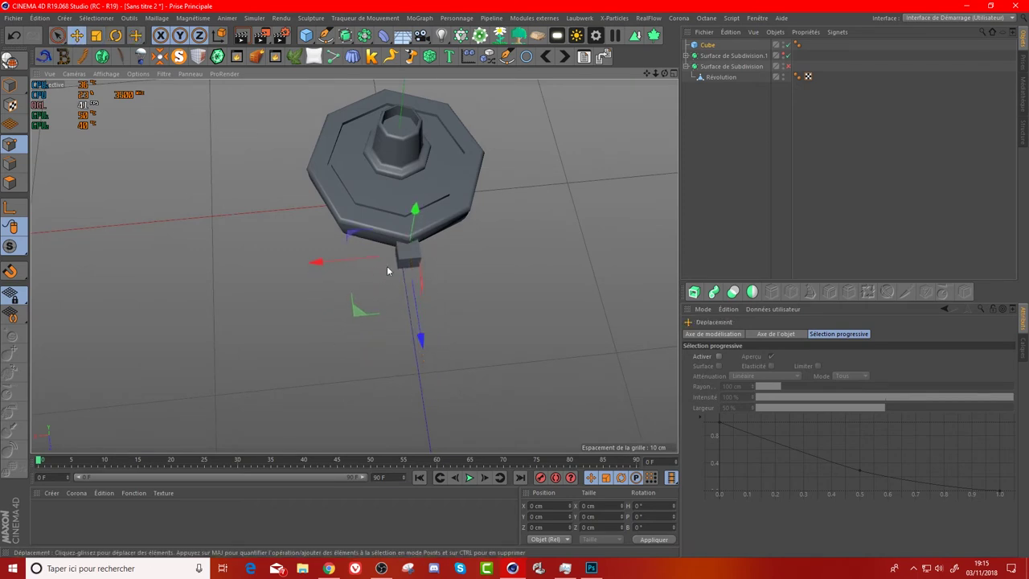
pyautogui.click(96, 35)
pyautogui.moveTo(136, 120); pyautogui.dragTo(238, 112)
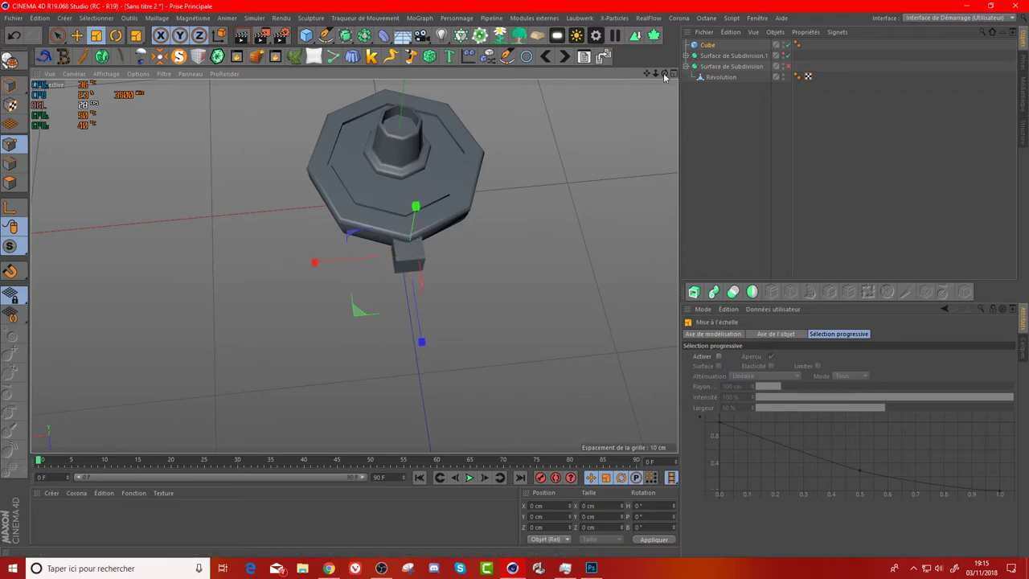
pyautogui.moveTo(664, 73); pyautogui.dragTo(659, 73)
pyautogui.click(76, 35)
pyautogui.moveTo(409, 170); pyautogui.dragTo(409, 167)
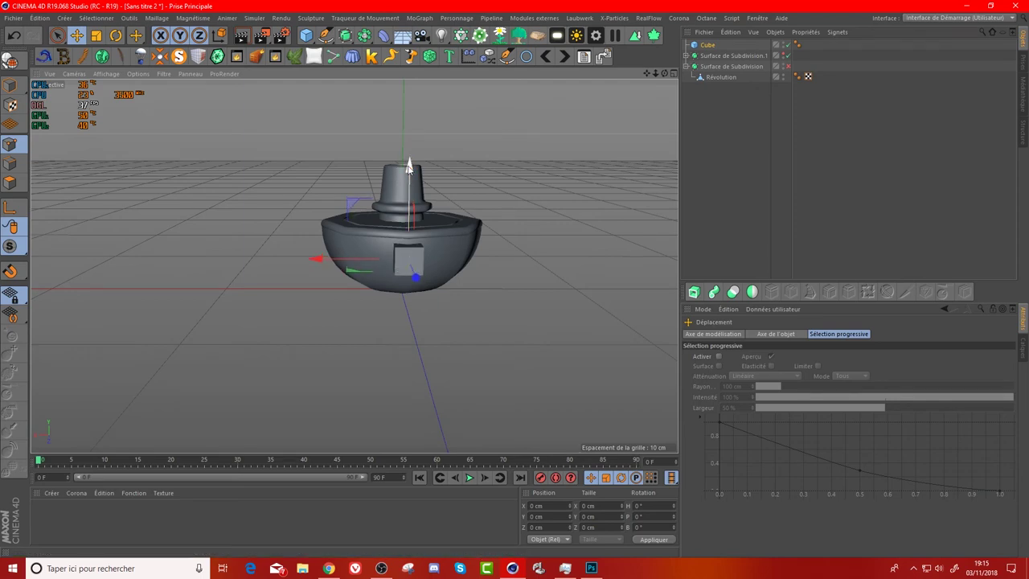
pyautogui.moveTo(664, 73); pyautogui.dragTo(353, 265)
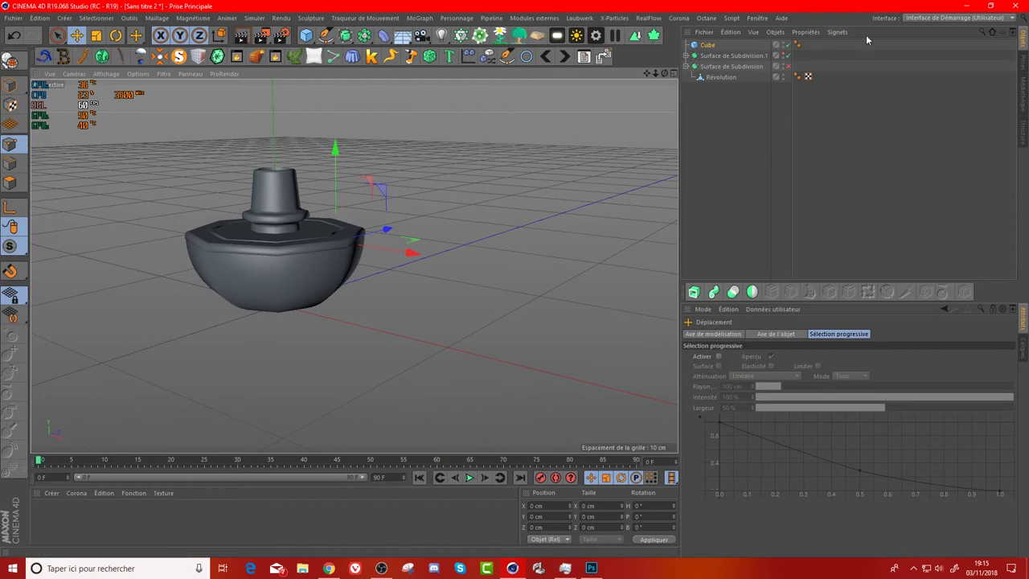
# - Convert the Cube into an editable polygon object
pyautogui.click(708, 77)
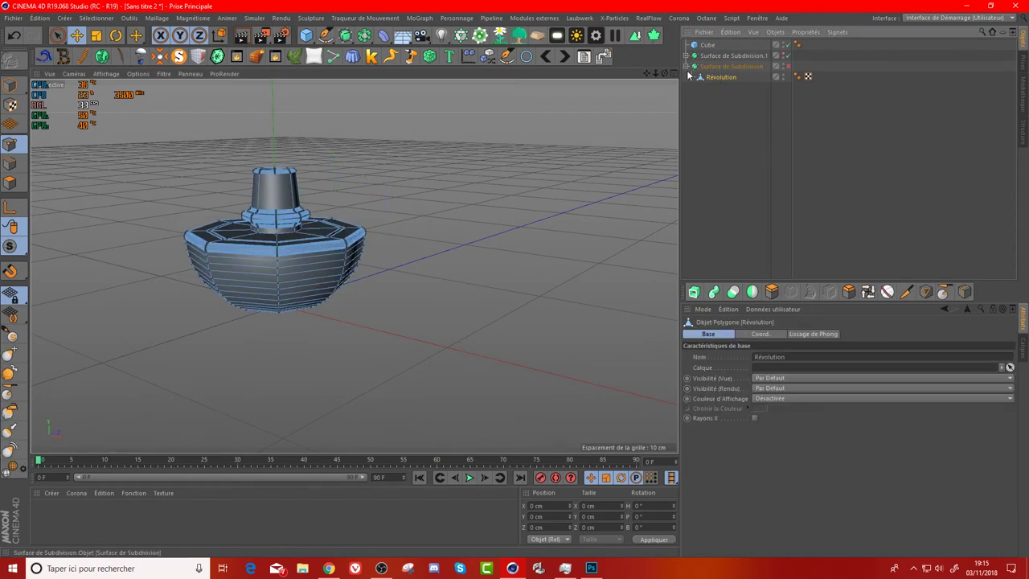
pyautogui.moveTo(665, 73)
pyautogui.mouseDown()
pyautogui.moveTo(354, 265)
pyautogui.moveTo(757, 82)
pyautogui.mouseUp()
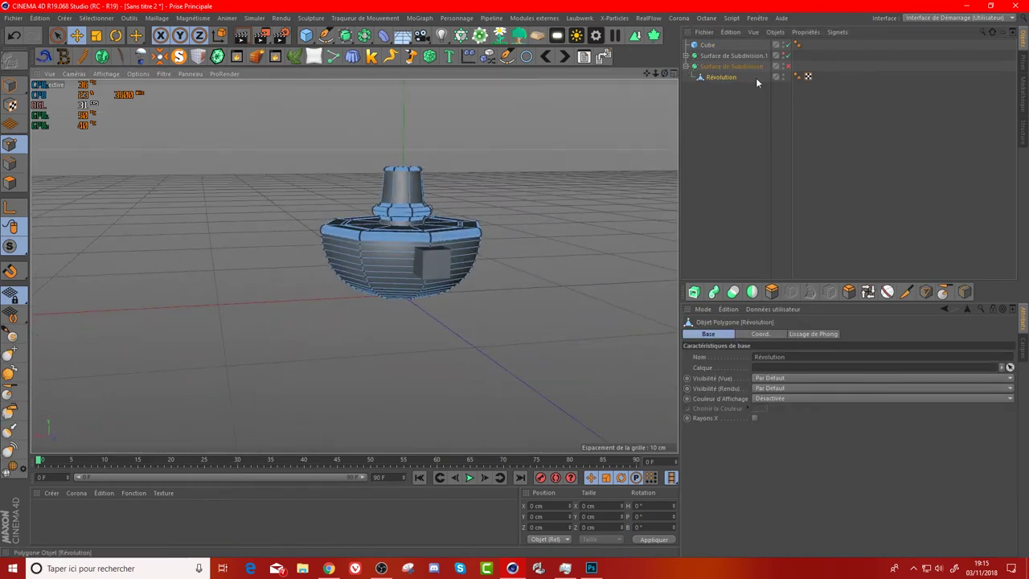
pyautogui.click(707, 45)
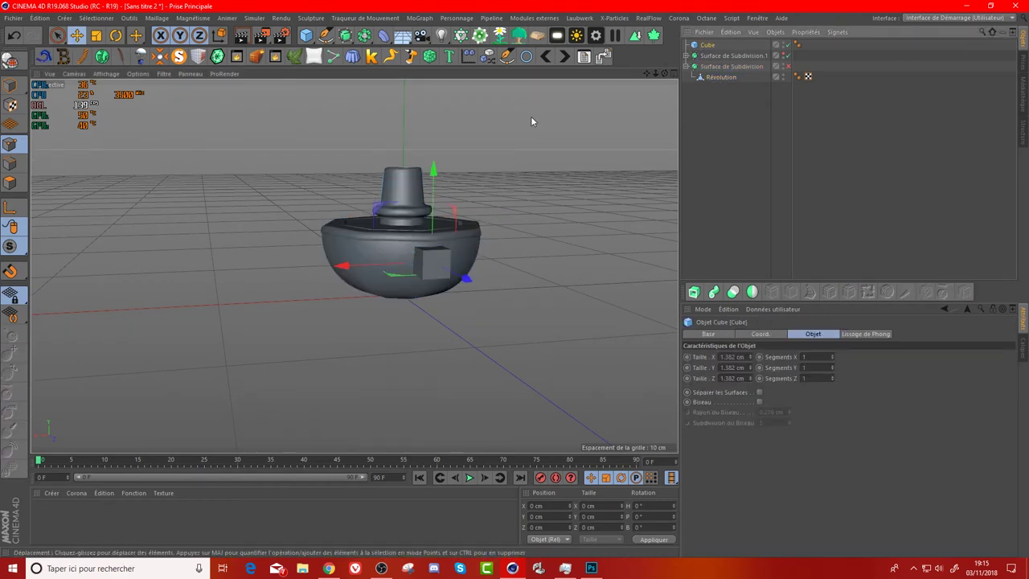
pyautogui.press('c')
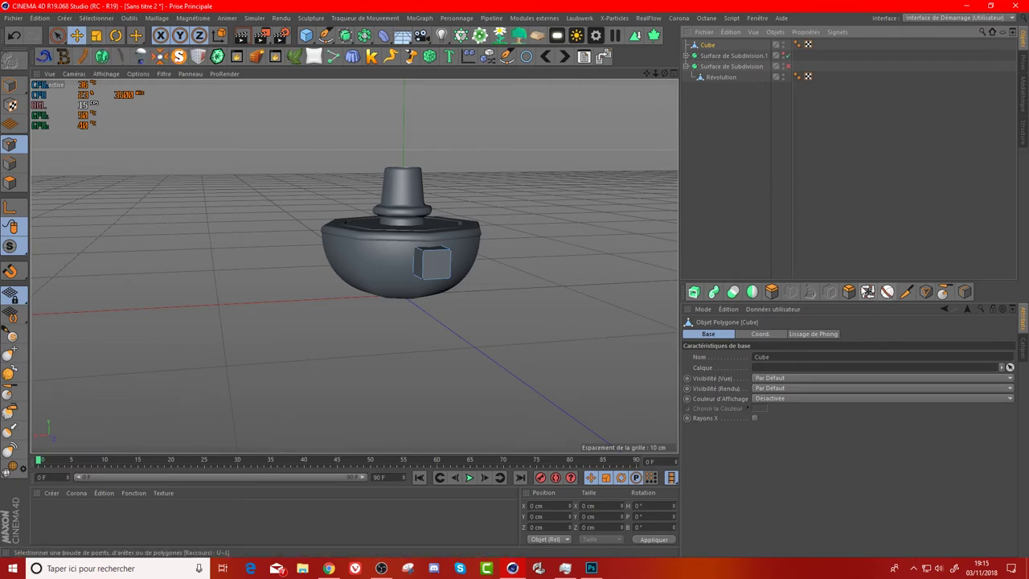
# - Extrude the cube's polygons outward into an arm, lowering the extruded face slightly
pyautogui.rightClick(619, 361)
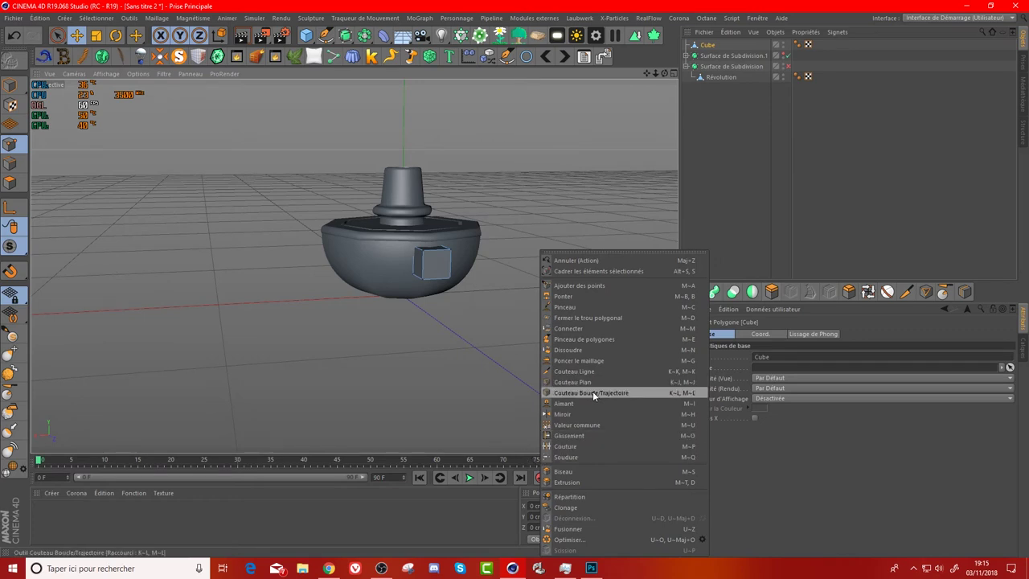
pyautogui.click(568, 482)
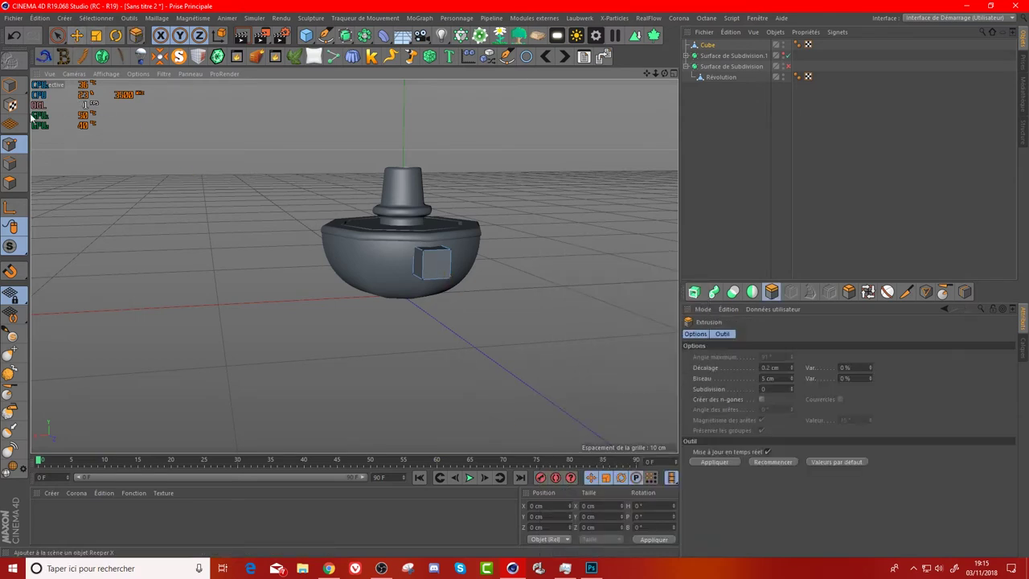
pyautogui.click(11, 183)
pyautogui.hotkey('ctrl', 'a')
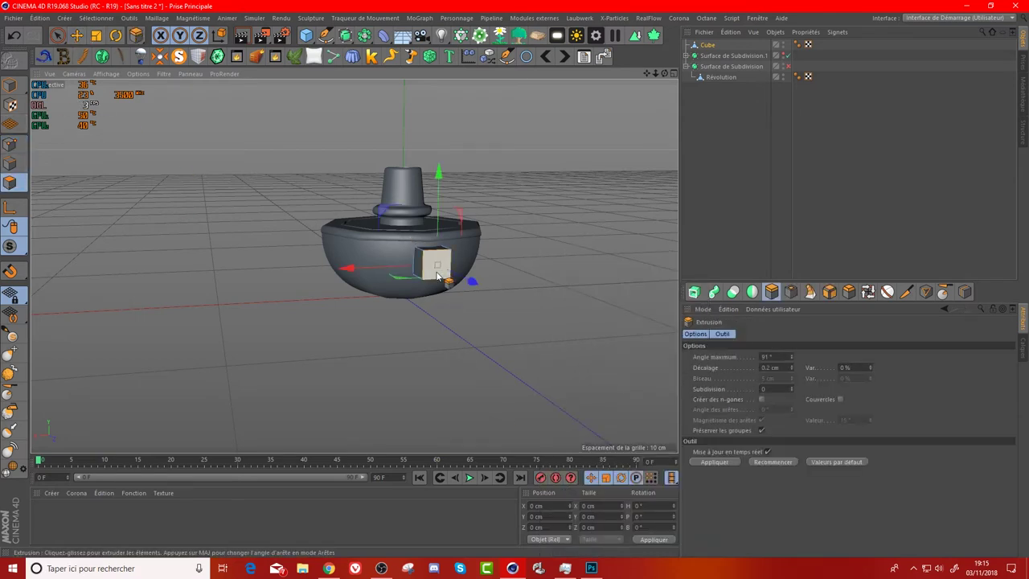
pyautogui.moveTo(245, 314); pyautogui.dragTo(289, 313)
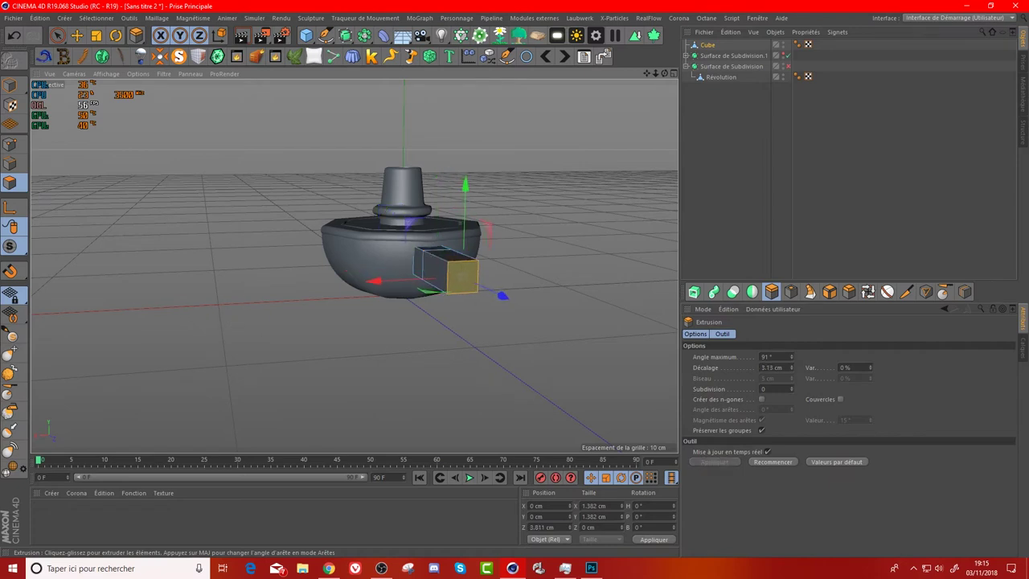
pyautogui.moveTo(464, 188); pyautogui.dragTo(467, 193)
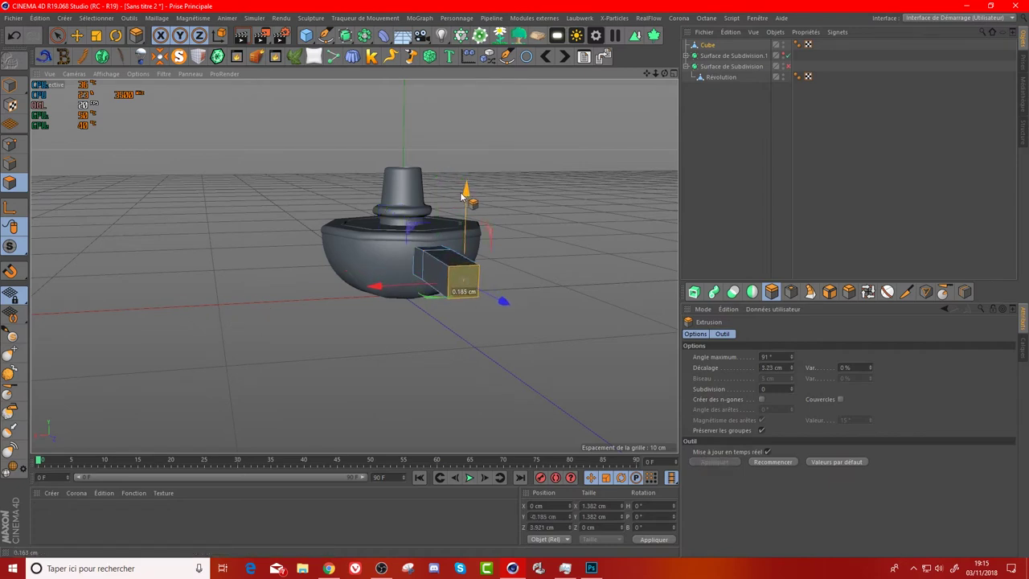
pyautogui.moveTo(666, 74)
pyautogui.mouseDown()
pyautogui.moveTo(354, 265)
pyautogui.moveTo(363, 268)
pyautogui.mouseUp()
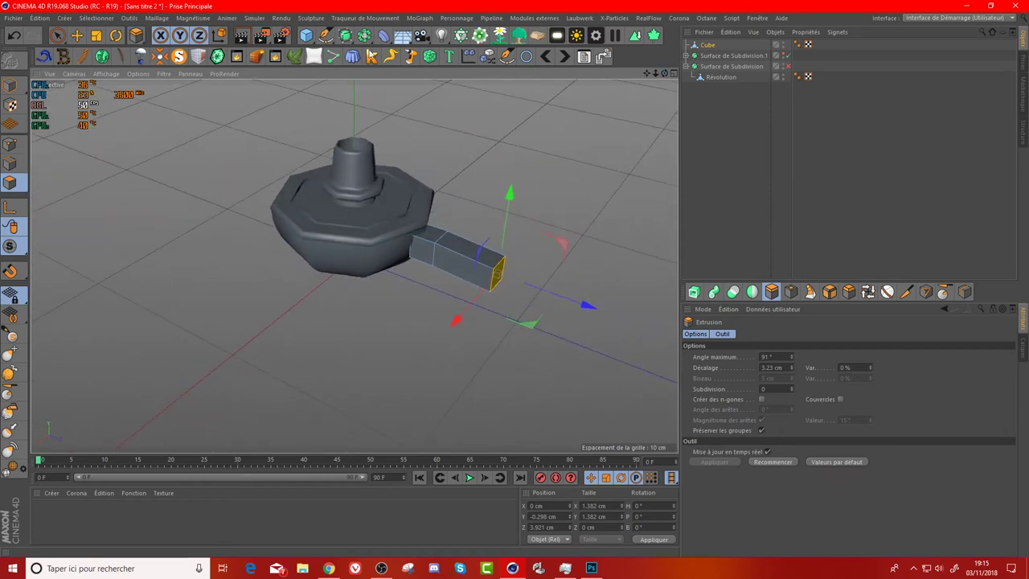
# - Extrude the arm's end face into one more downward-angled segment and reselect the Cube
pyautogui.click(97, 36)
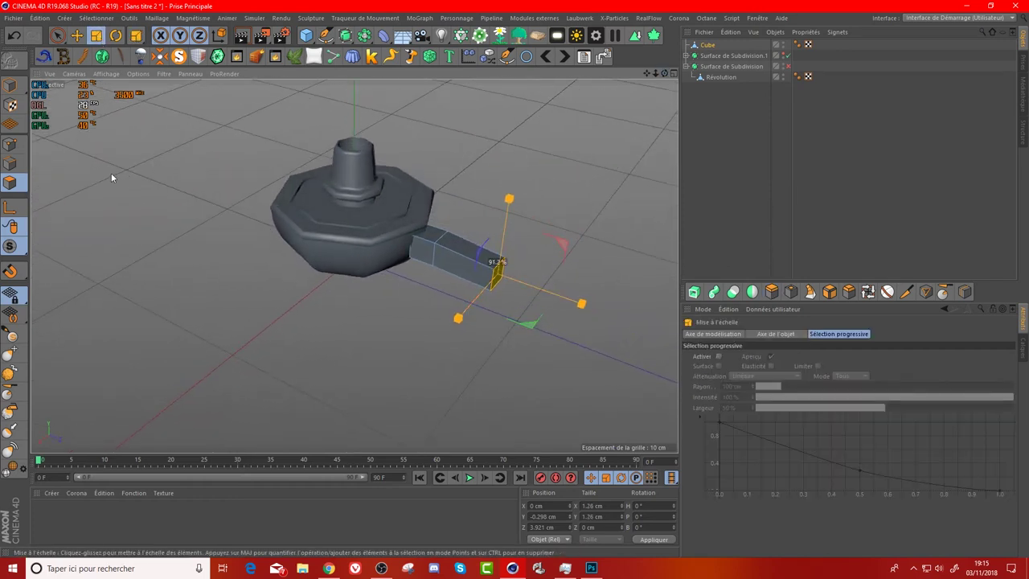
pyautogui.click(76, 36)
pyautogui.moveTo(547, 286); pyautogui.dragTo(571, 299)
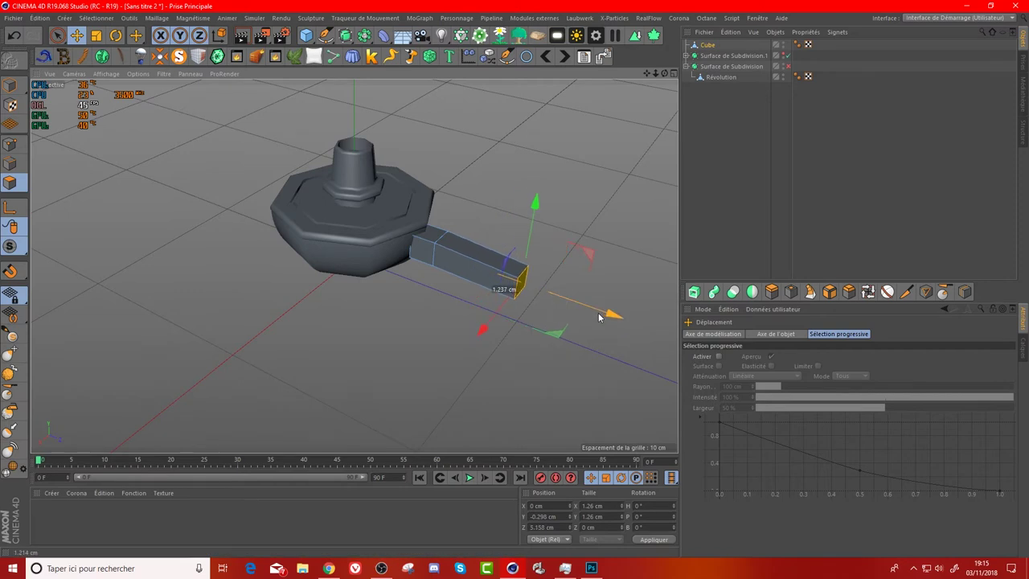
pyautogui.click(14, 35)
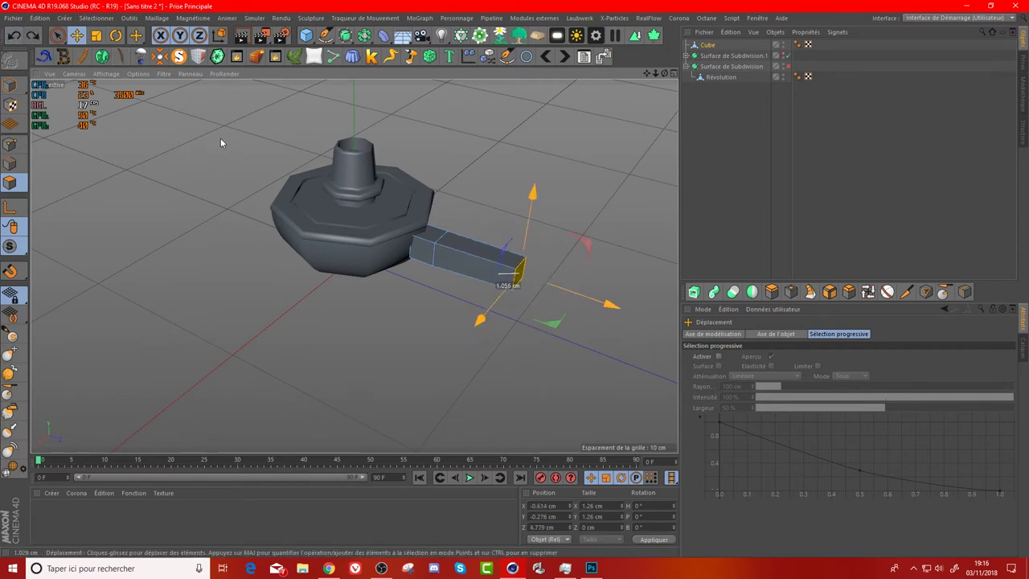
pyautogui.click(14, 35)
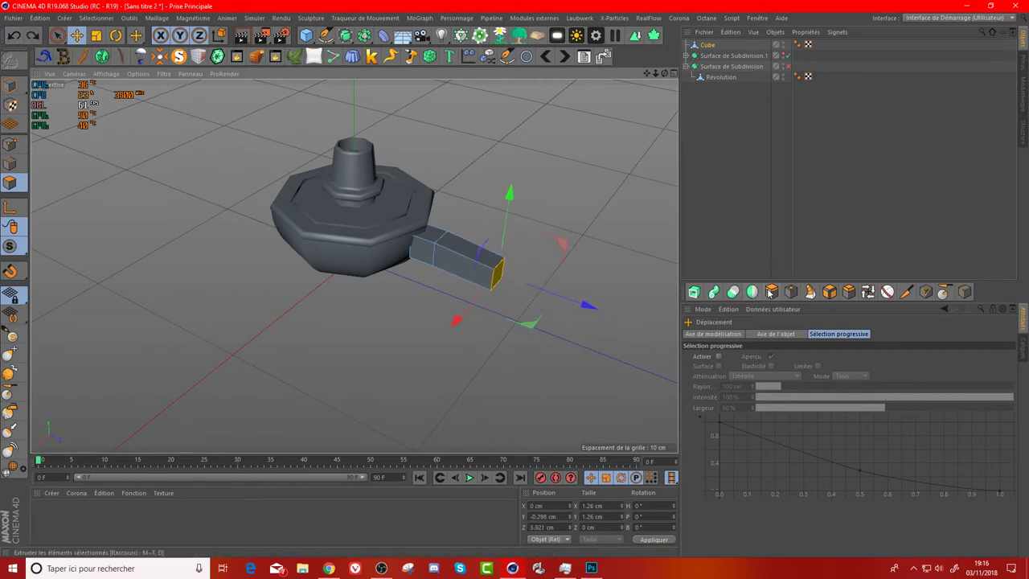
pyautogui.press('d')
pyautogui.moveTo(503, 270); pyautogui.dragTo(549, 202)
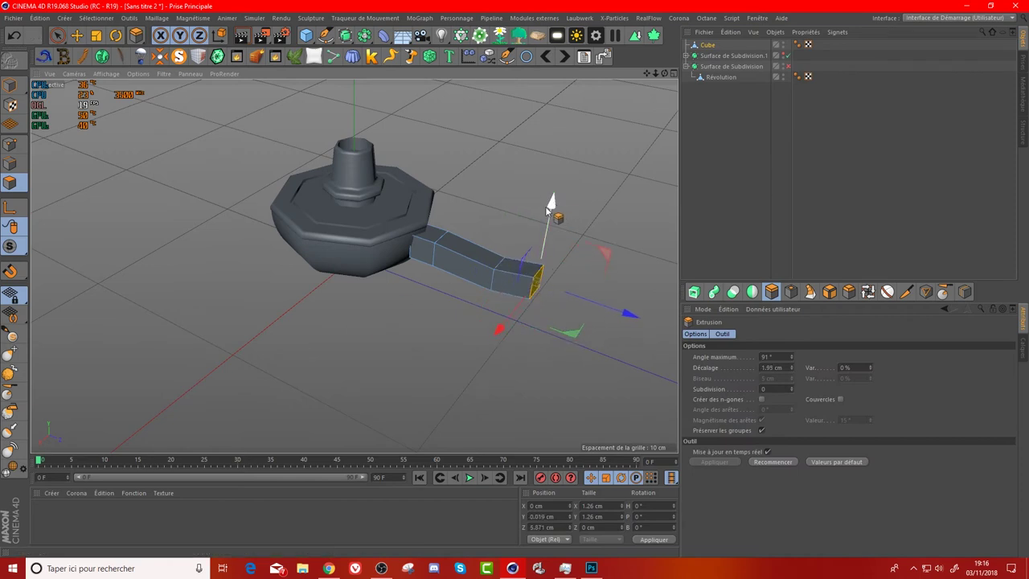
pyautogui.moveTo(665, 73); pyautogui.dragTo(354, 265)
pyautogui.click(96, 35)
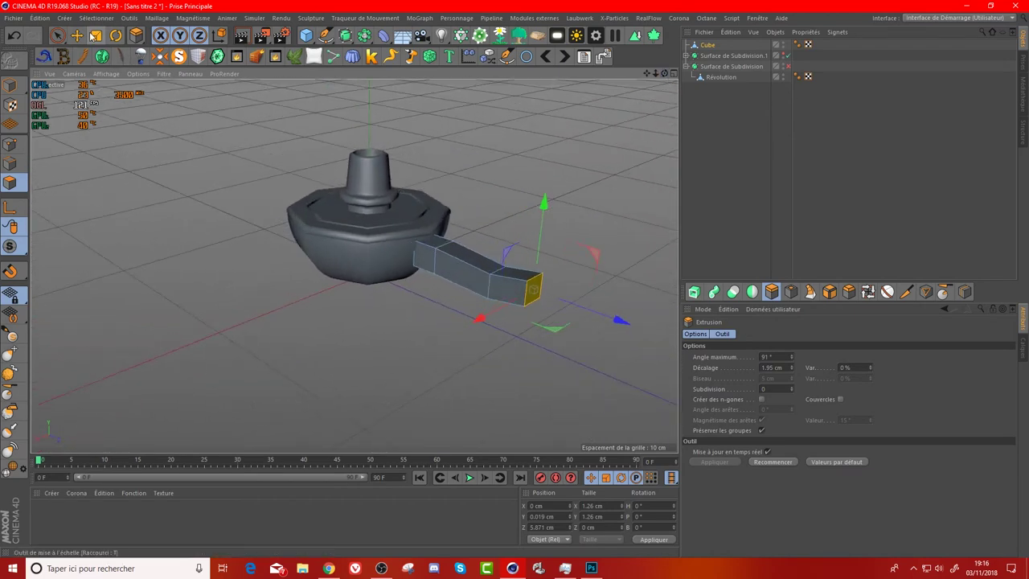
pyautogui.click(600, 165)
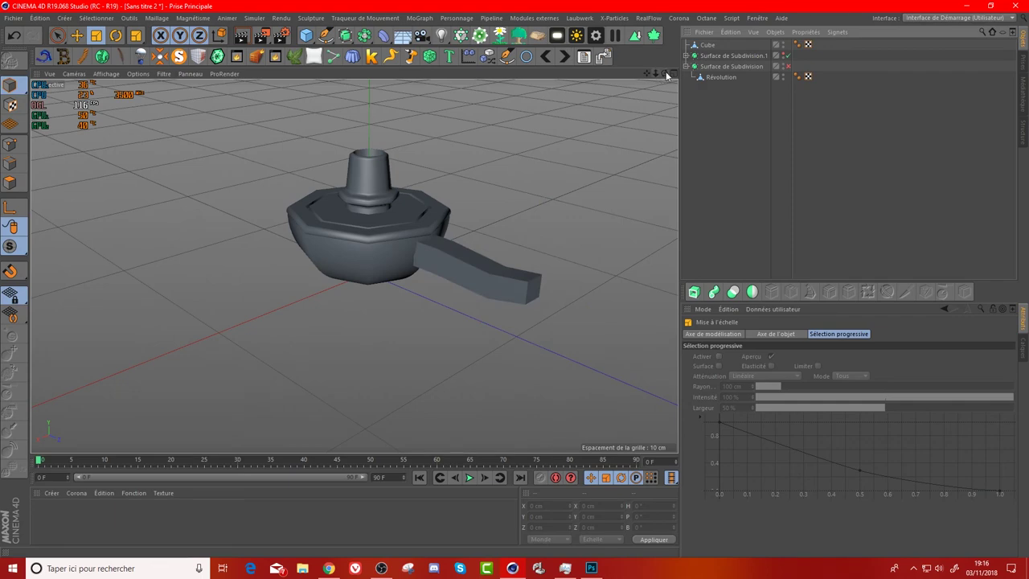
pyautogui.moveTo(666, 75); pyautogui.dragTo(508, 286)
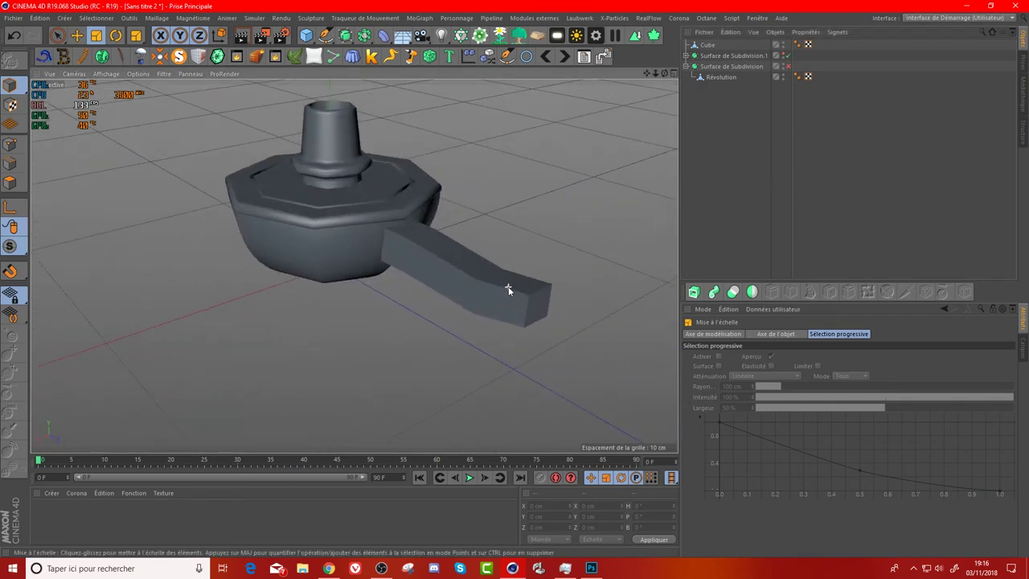
pyautogui.click(707, 45)
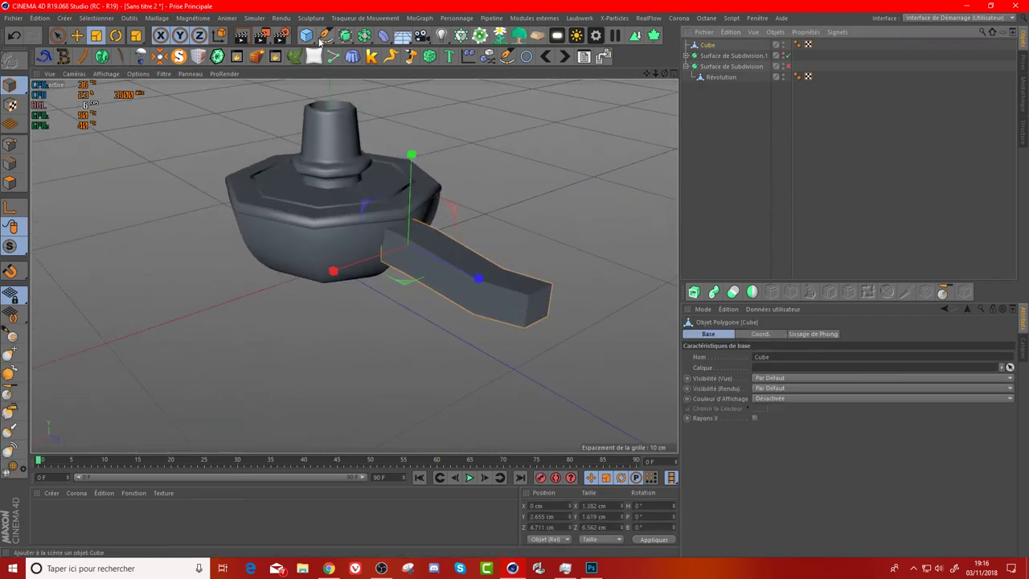
# - Add a Subdivision Surface with render subdivision 2 and nest the Cube inside it
pyautogui.click(352, 38)
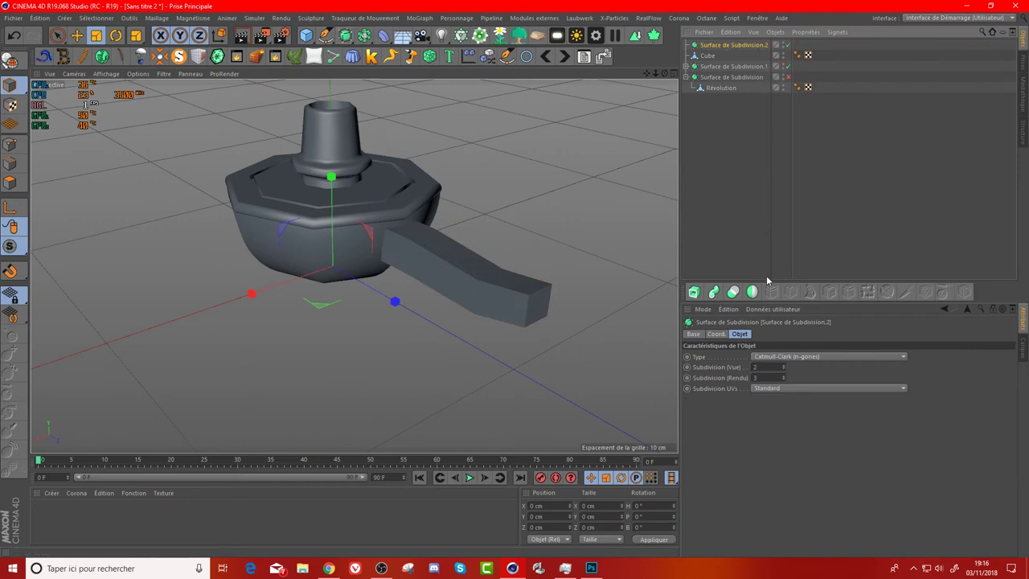
pyautogui.click(784, 381)
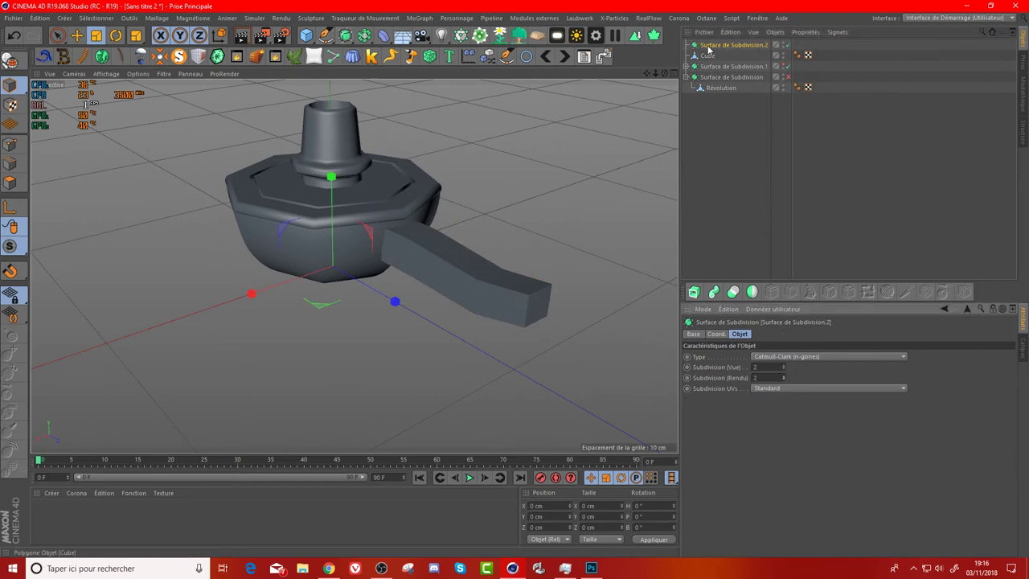
pyautogui.moveTo(708, 52); pyautogui.dragTo(711, 45)
pyautogui.click(701, 156)
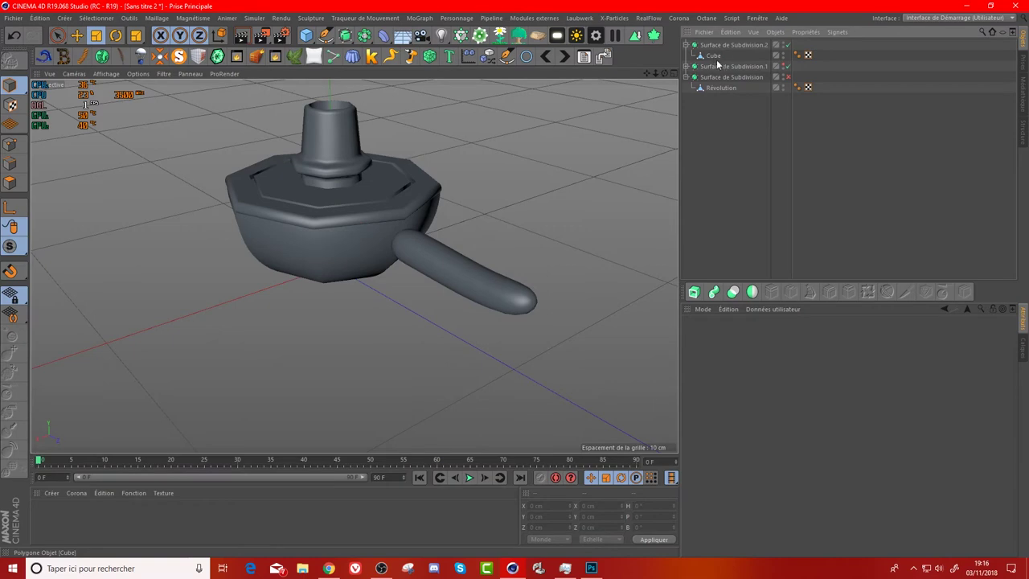
pyautogui.click(724, 45)
# - Switch off Surface de Subdivision.2 so the handle shows its blocky bent shape
pyautogui.keyDown('alt'); pyautogui.moveTo(378, 265); pyautogui.dragTo(354, 265); pyautogui.keyUp('alt')
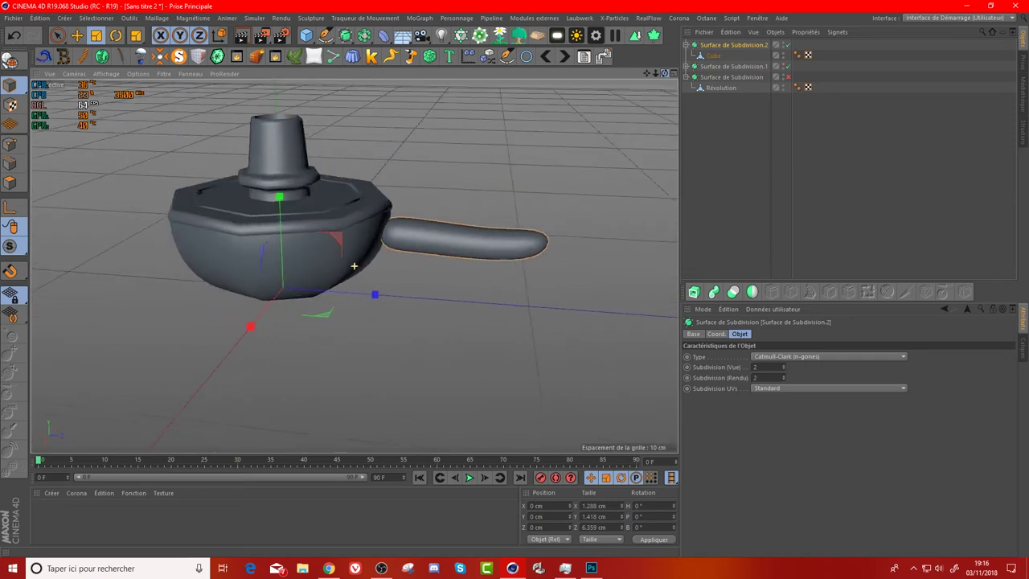
pyautogui.keyDown('alt'); pyautogui.moveTo(353, 265); pyautogui.dragTo(354, 265); pyautogui.keyUp('alt')
pyautogui.click(707, 58)
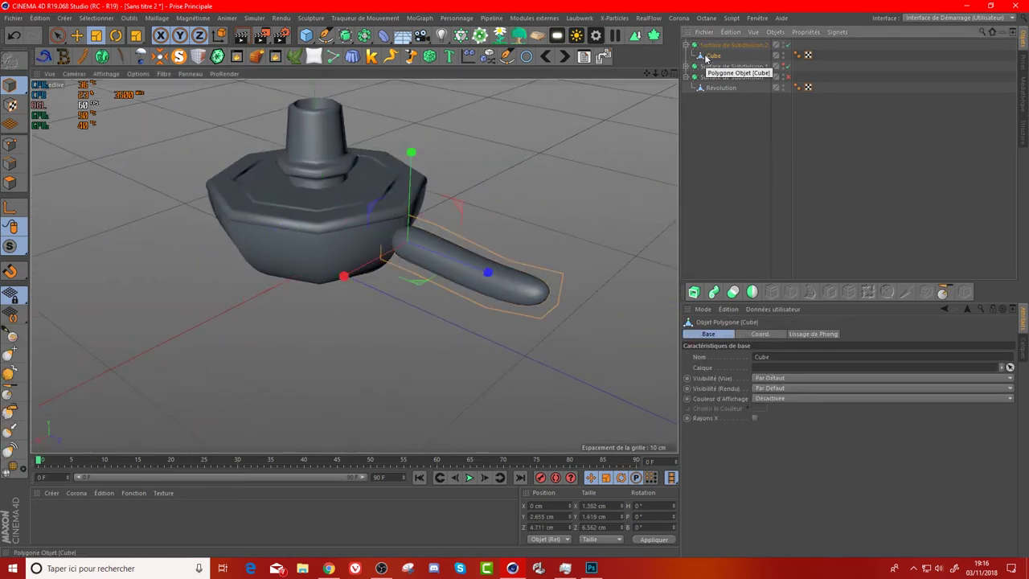
pyautogui.click(787, 45)
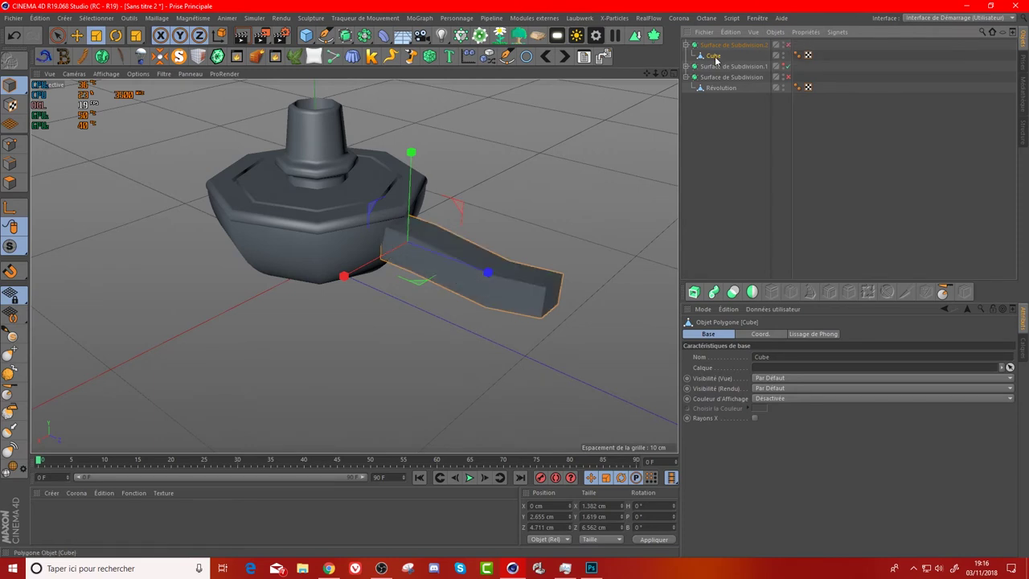
pyautogui.scroll(3, 551, 237)
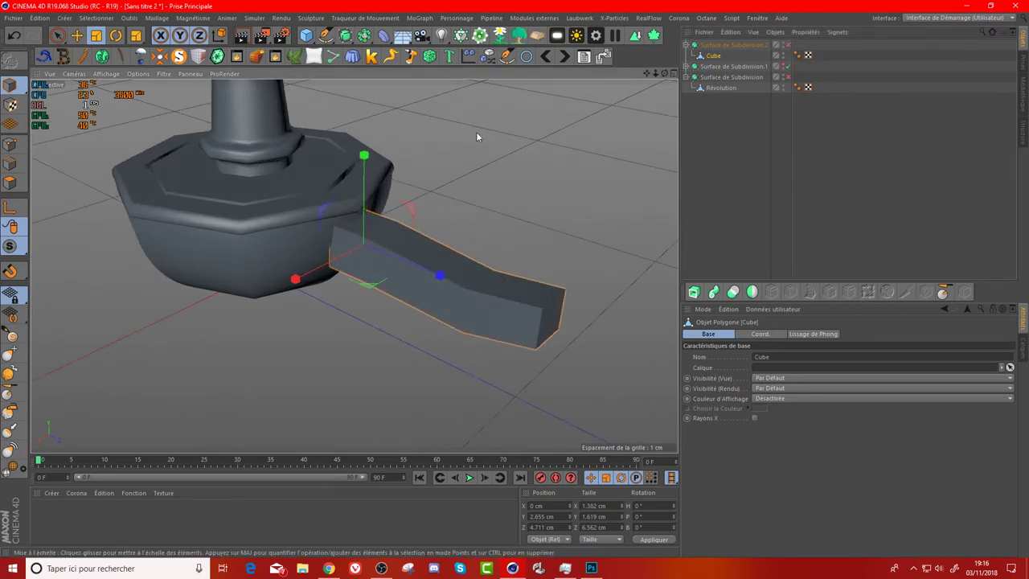
# - In Edge mode, cut a lengthwise loop on the handle at 17.119% with Couteau Boucle/Trajectoire
pyautogui.click(10, 163)
pyautogui.rightClick(318, 371)
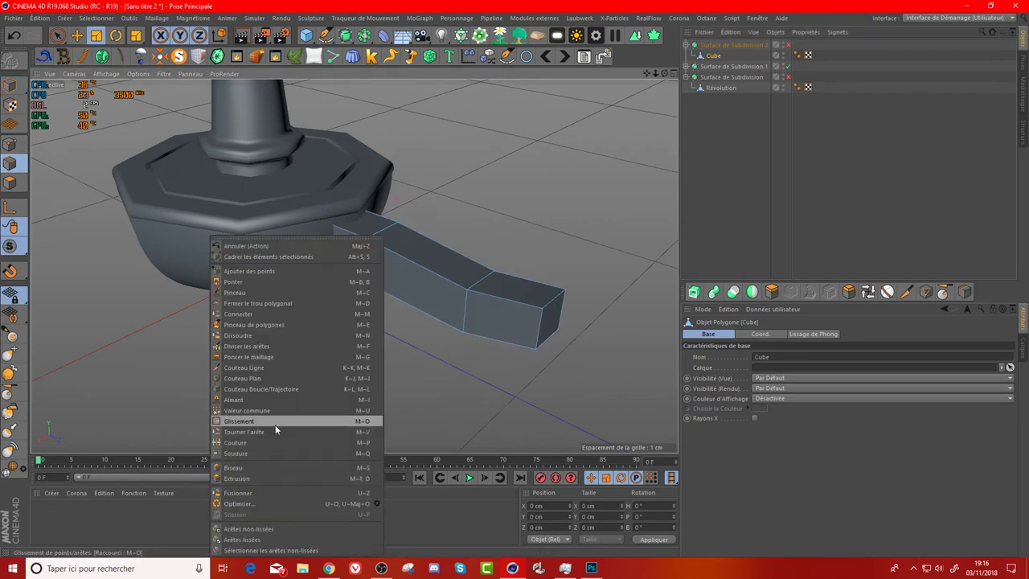
pyautogui.click(241, 389)
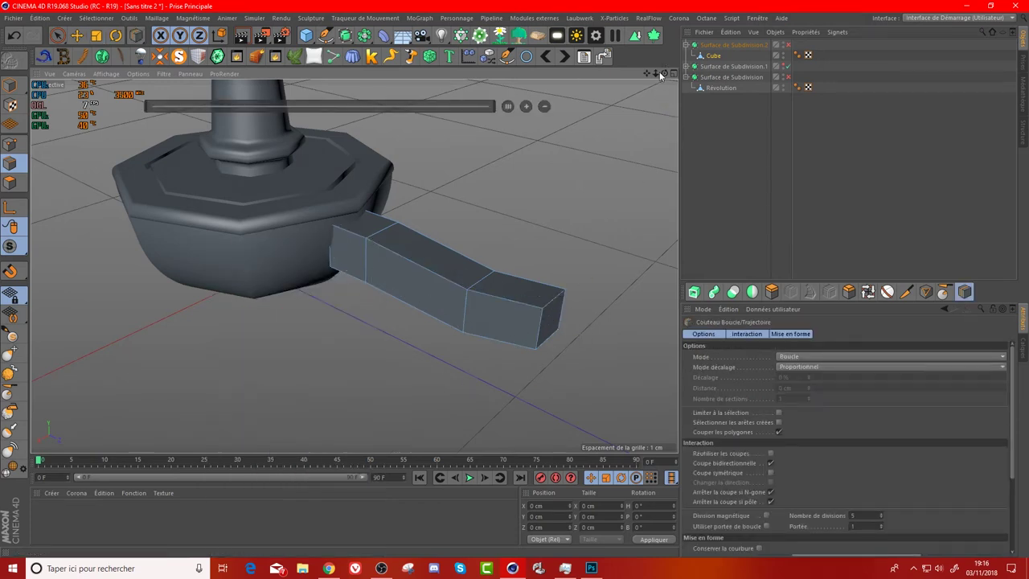
pyautogui.moveTo(660, 75); pyautogui.dragTo(554, 289)
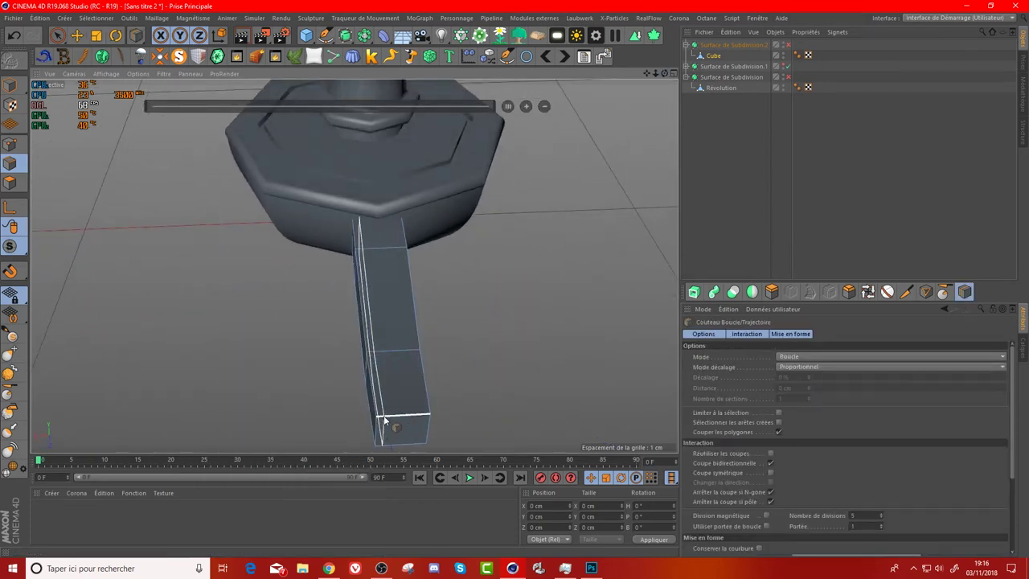
pyautogui.moveTo(385, 420); pyautogui.dragTo(428, 418)
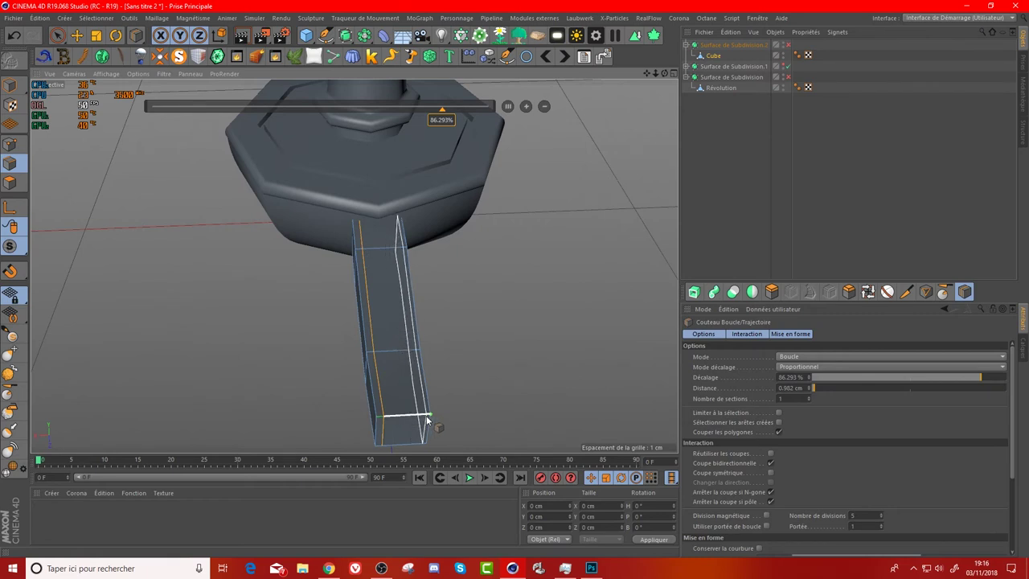
pyautogui.moveTo(428, 418); pyautogui.dragTo(426, 416)
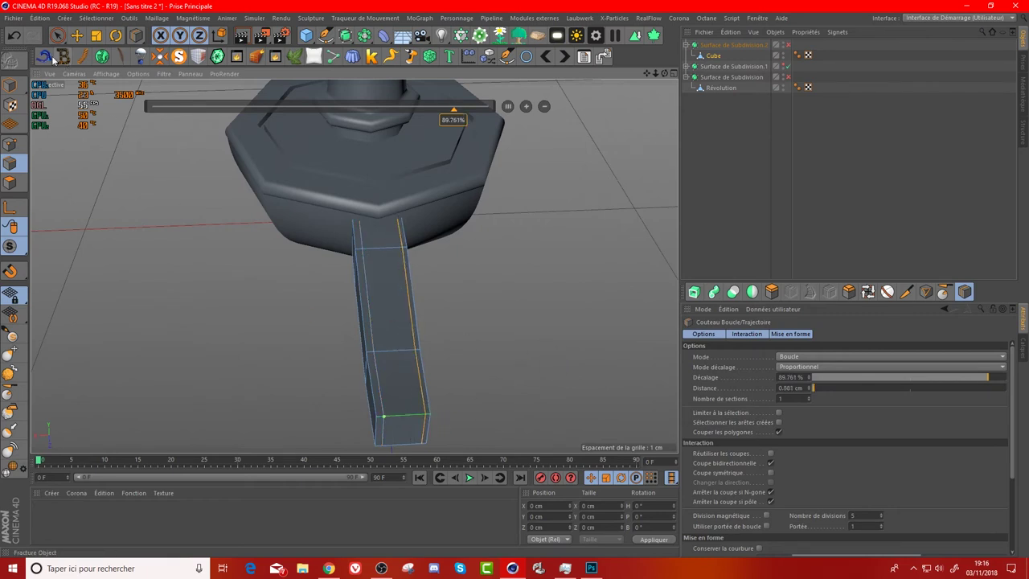
pyautogui.hotkey('ctrl', 'z')
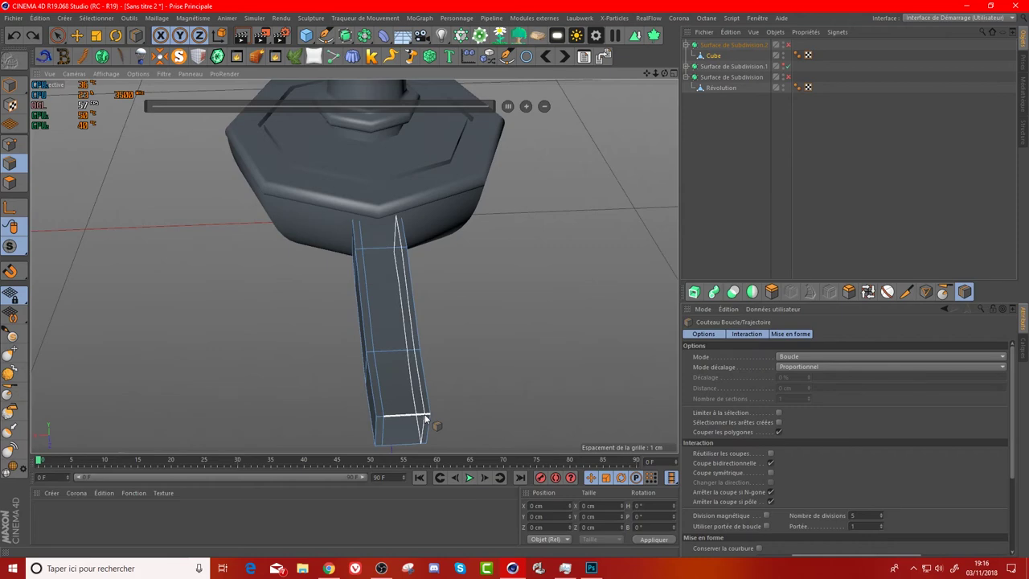
pyautogui.click(422, 413)
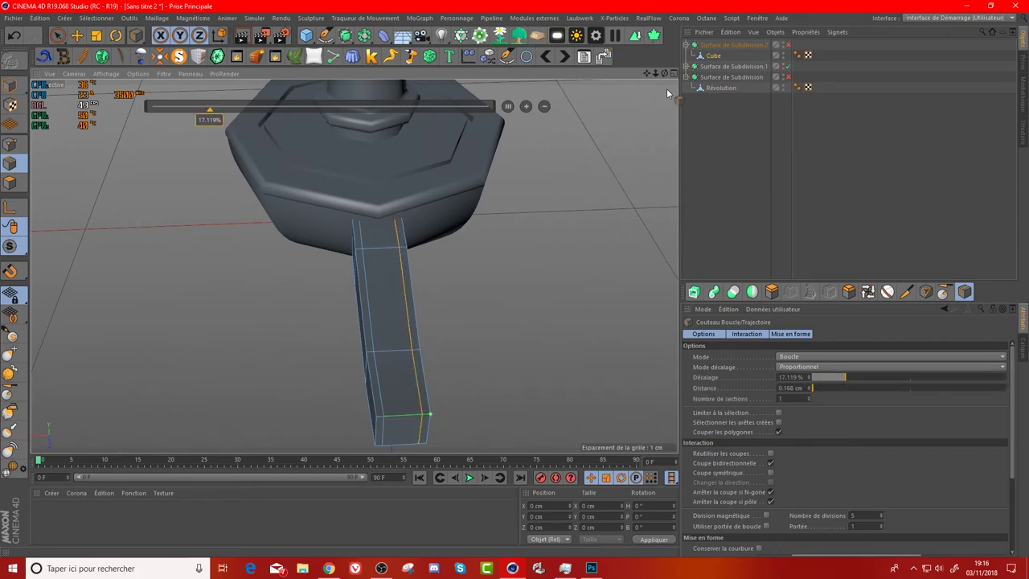
# - Add a second loop cut at 82.544% and re-enable Surface de Subdivision.2
pyautogui.moveTo(666, 76); pyautogui.dragTo(563, 281)
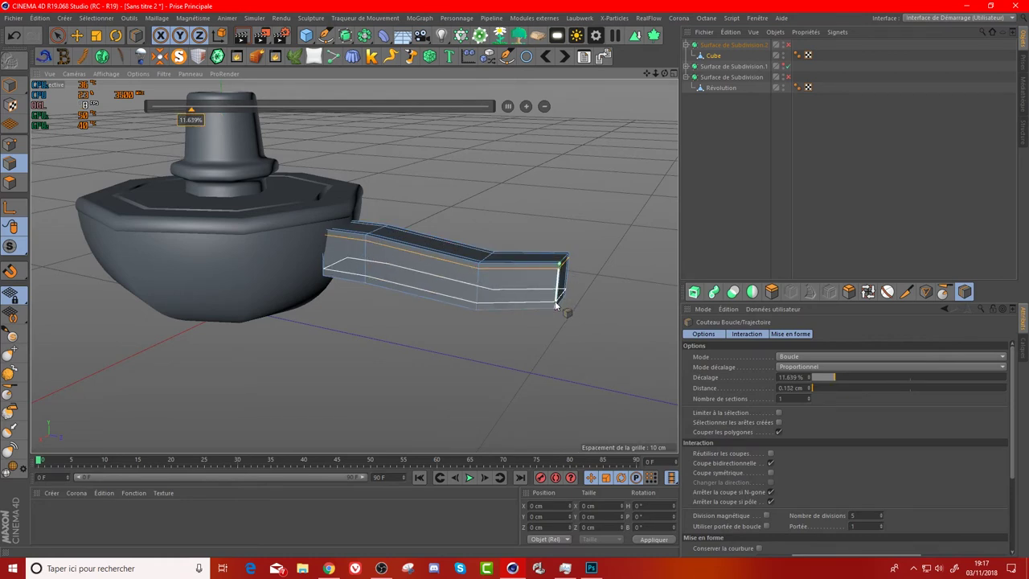
pyautogui.click(555, 304)
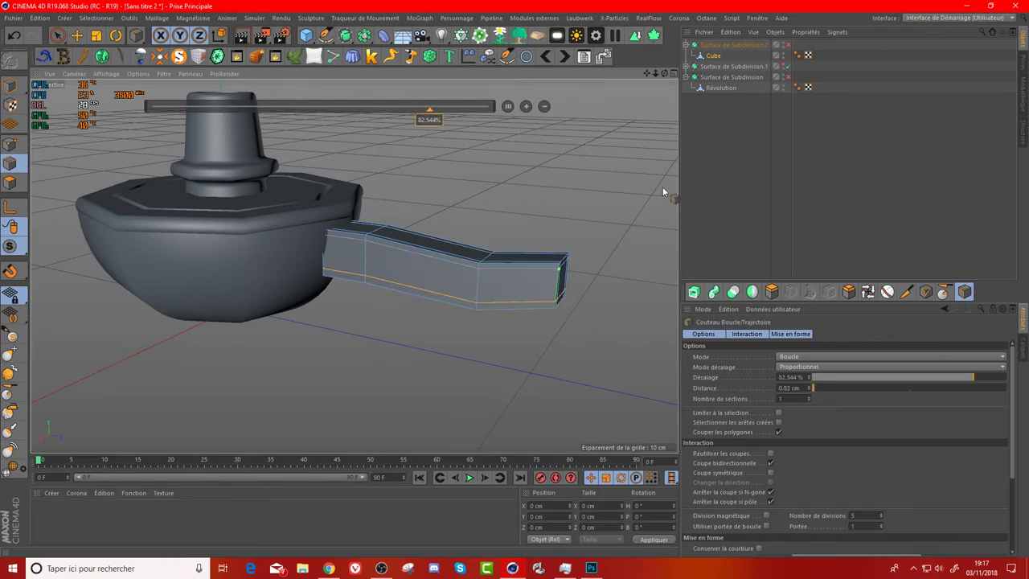
pyautogui.click(788, 45)
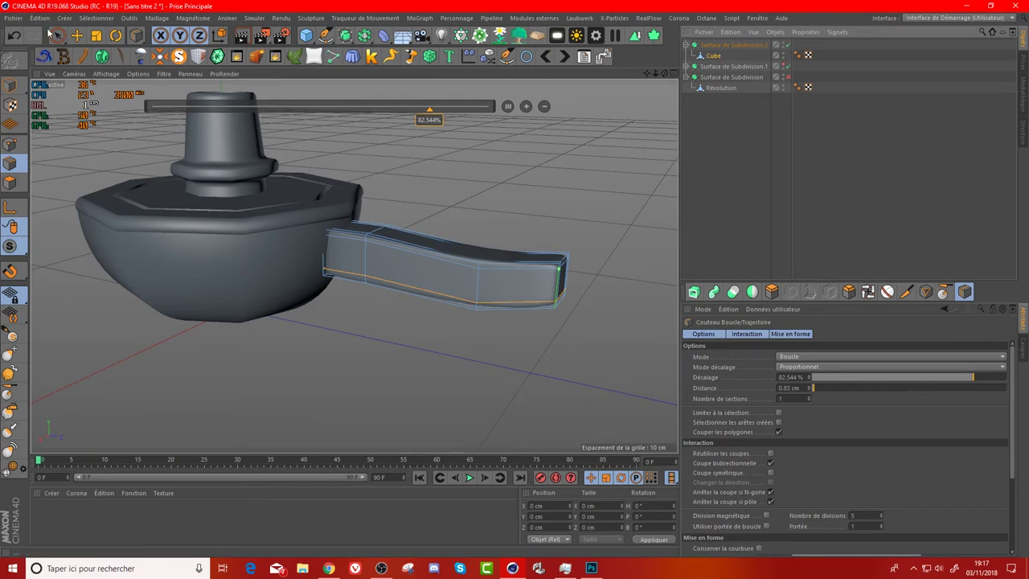
pyautogui.click(77, 35)
pyautogui.keyDown('alt'); pyautogui.moveTo(352, 265); pyautogui.dragTo(356, 260); pyautogui.keyUp('alt')
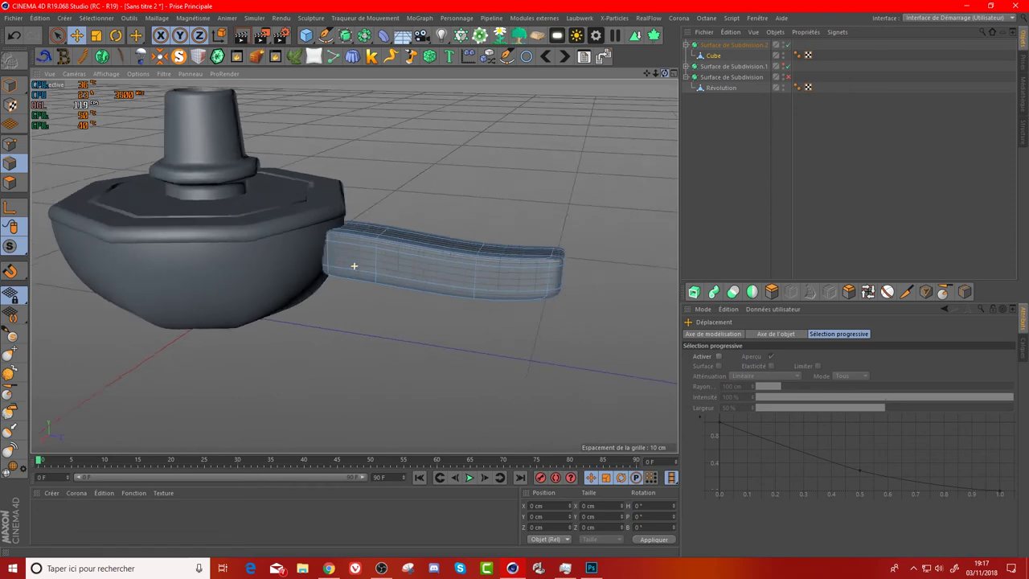
# - Undo the handle's loop cuts back to its raw blocky shape and reselect the Cube
pyautogui.click(787, 77)
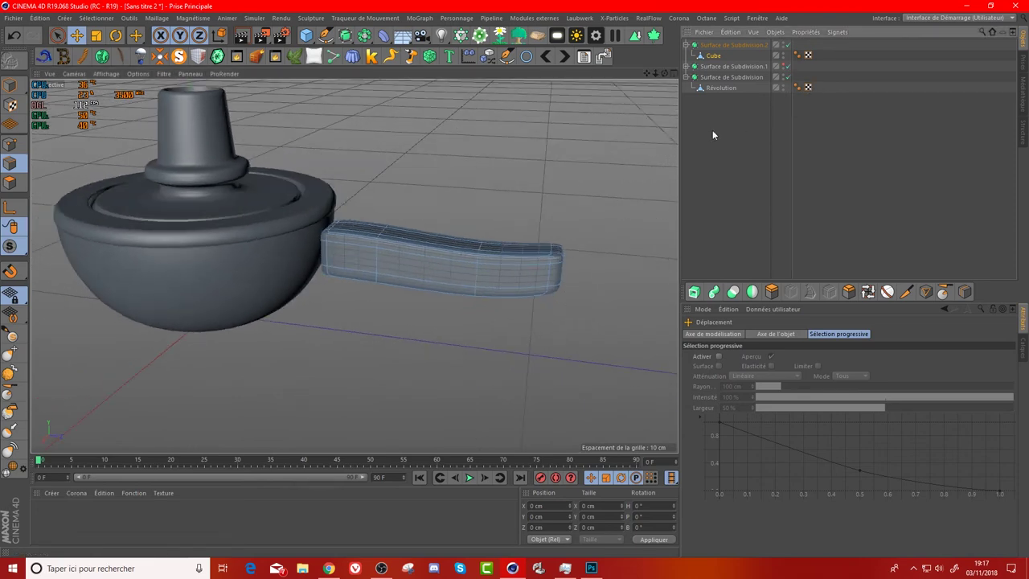
pyautogui.click(686, 153)
pyautogui.keyDown('alt'); pyautogui.moveTo(356, 264); pyautogui.dragTo(361, 271); pyautogui.keyUp('alt')
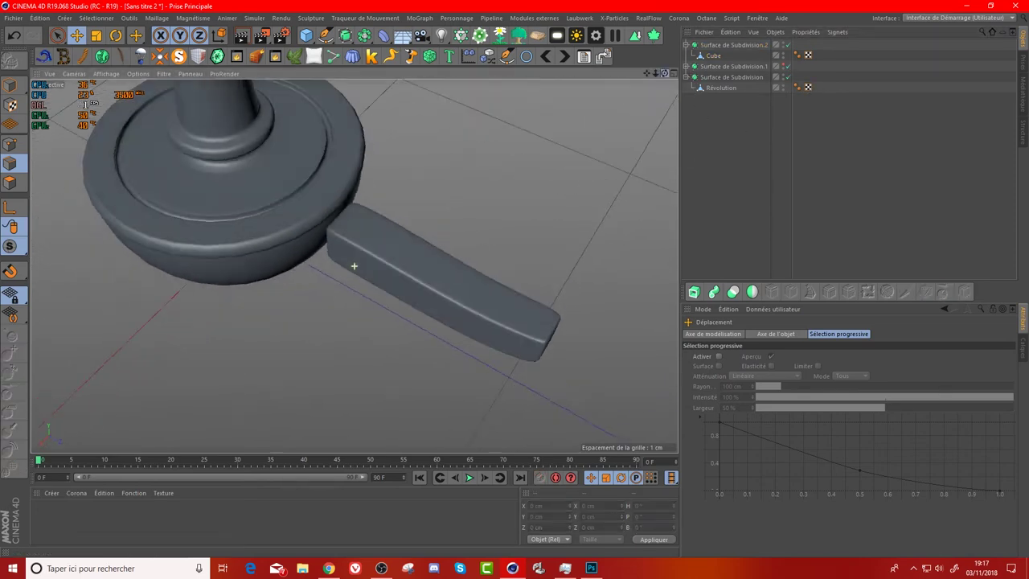
pyautogui.click(14, 36)
pyautogui.click(14, 35)
pyautogui.click(15, 35)
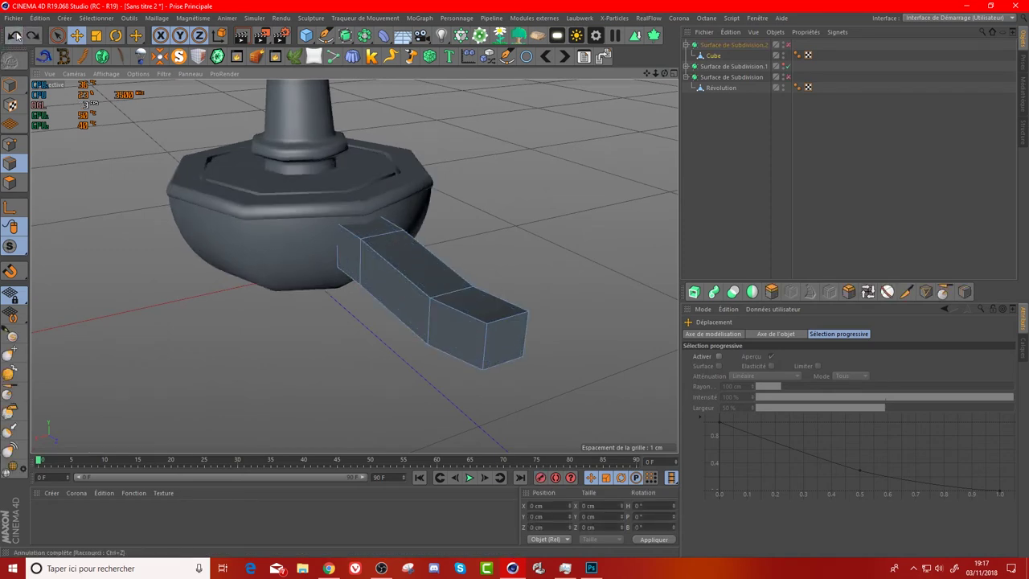
pyautogui.moveTo(664, 73); pyautogui.dragTo(515, 317)
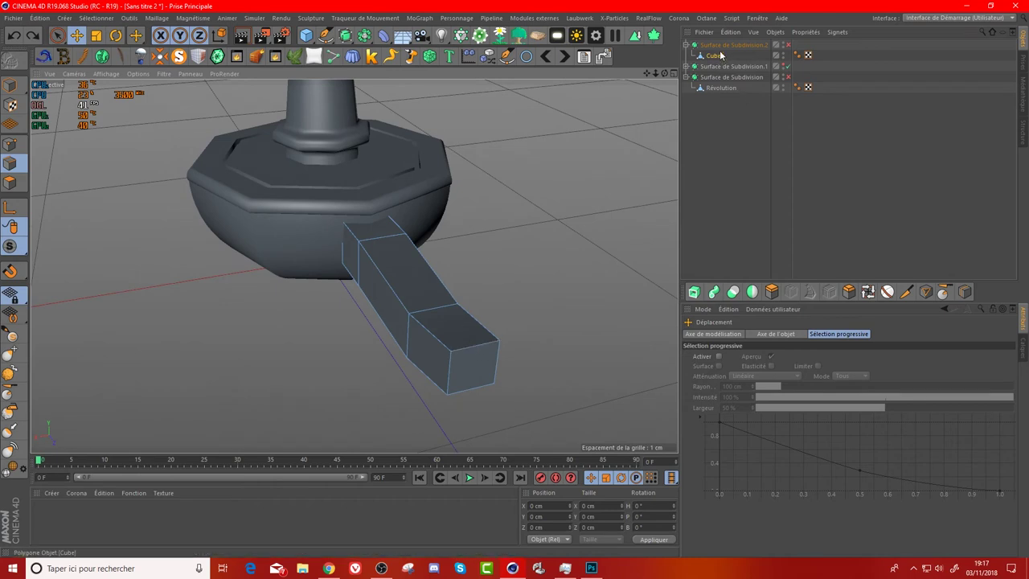
pyautogui.click(41, 153)
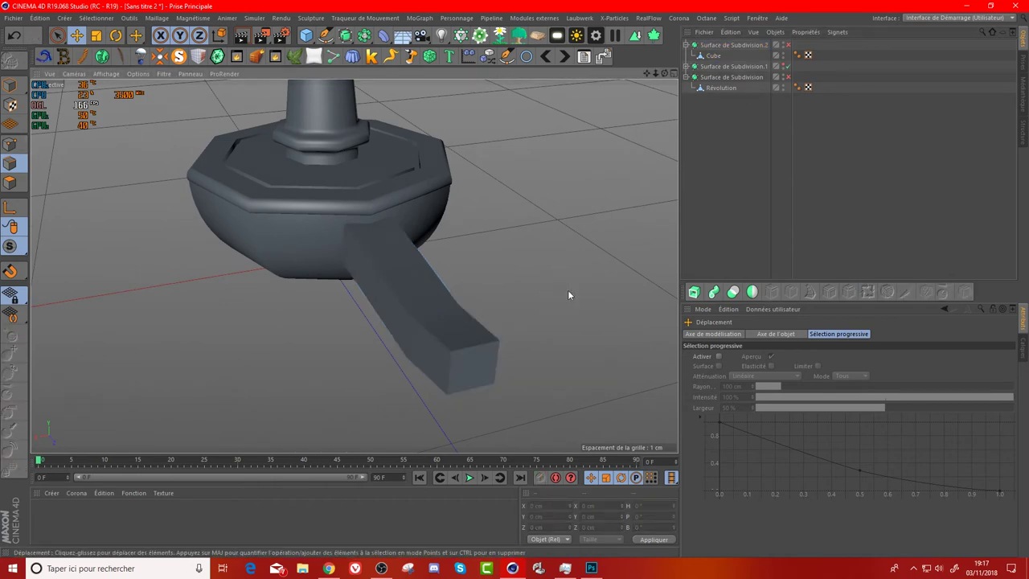
pyautogui.click(713, 55)
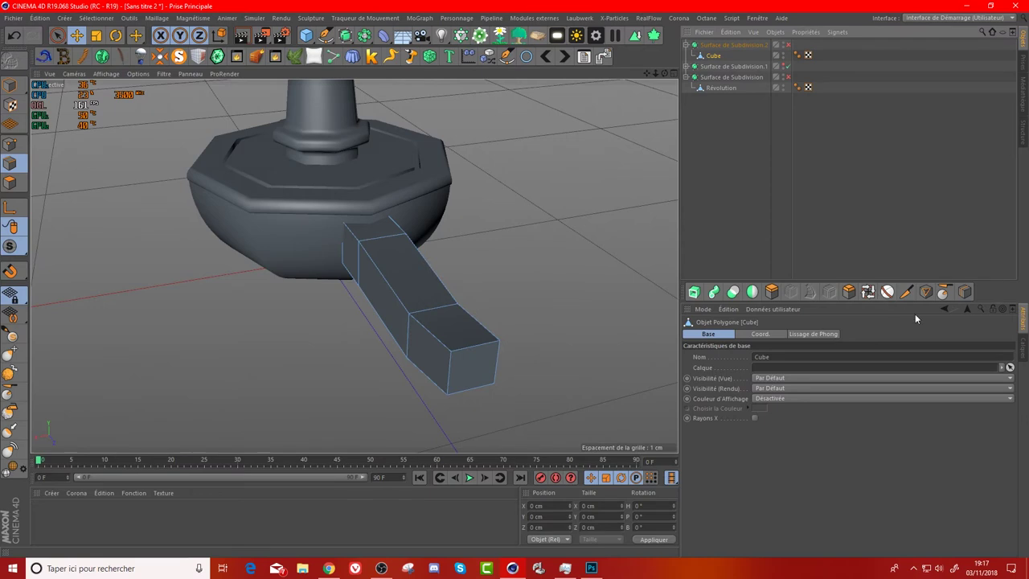
pyautogui.click(964, 291)
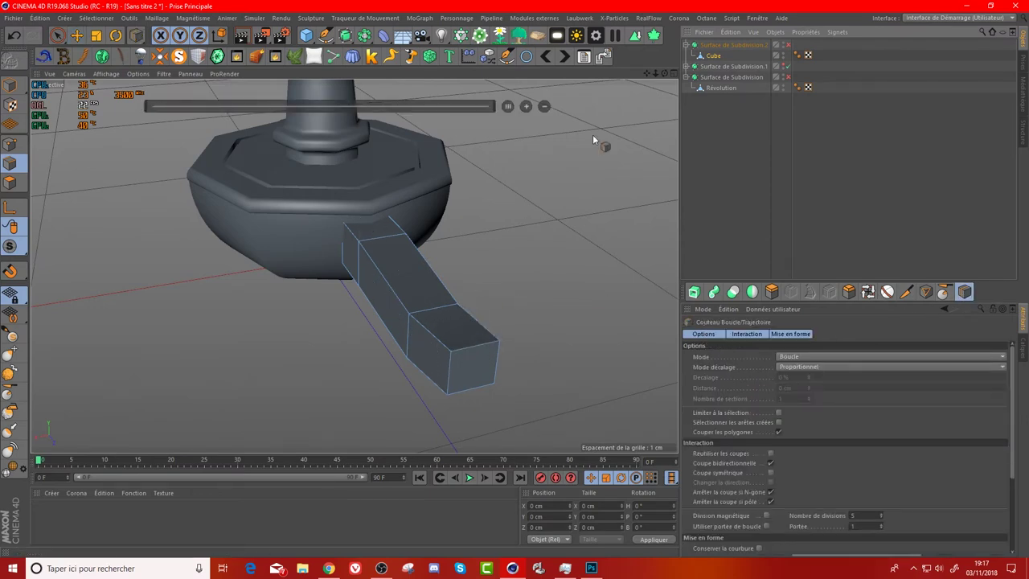
# - Cut two lengthwise loops on the handle, one near 32.4%, and turn Surface de Subdivision.2 back on
pyautogui.moveTo(665, 74); pyautogui.dragTo(563, 145)
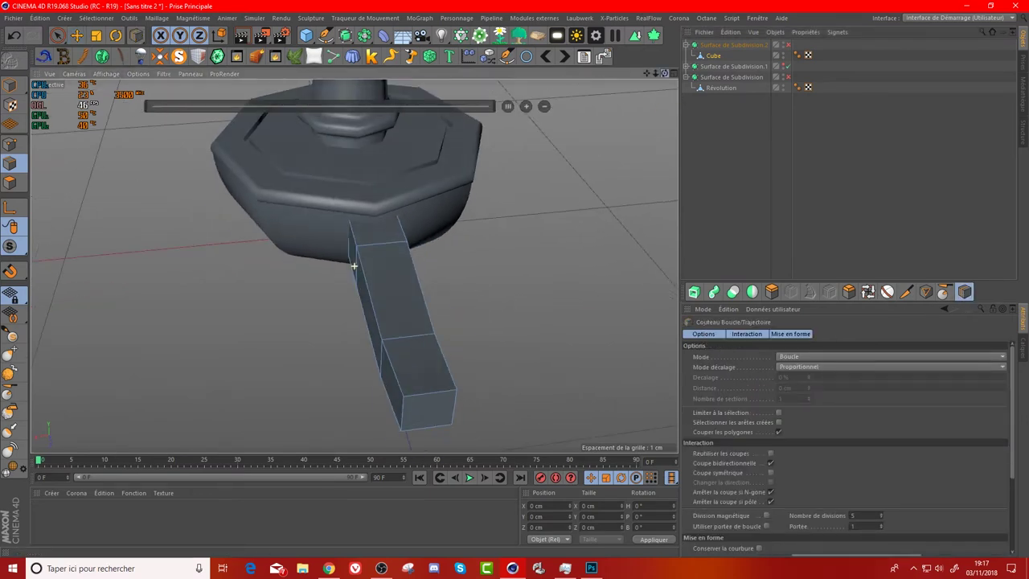
pyautogui.click(414, 414)
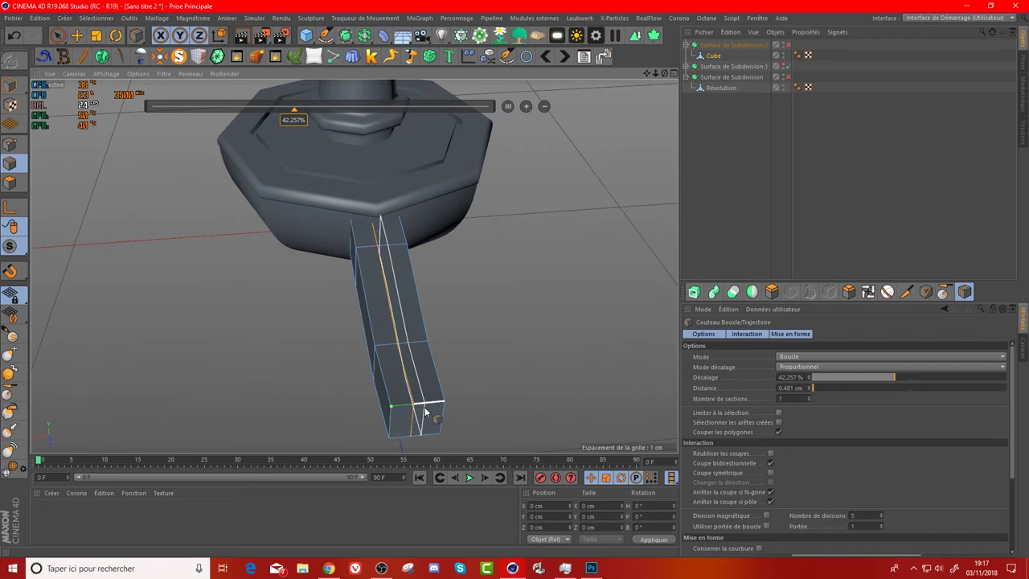
pyautogui.moveTo(665, 74); pyautogui.dragTo(559, 256)
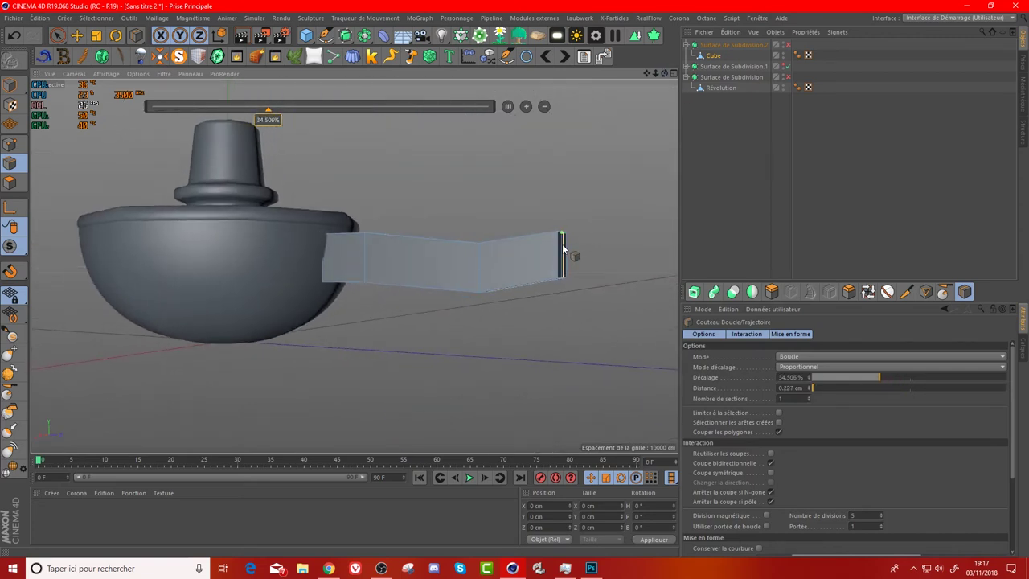
pyautogui.click(478, 267)
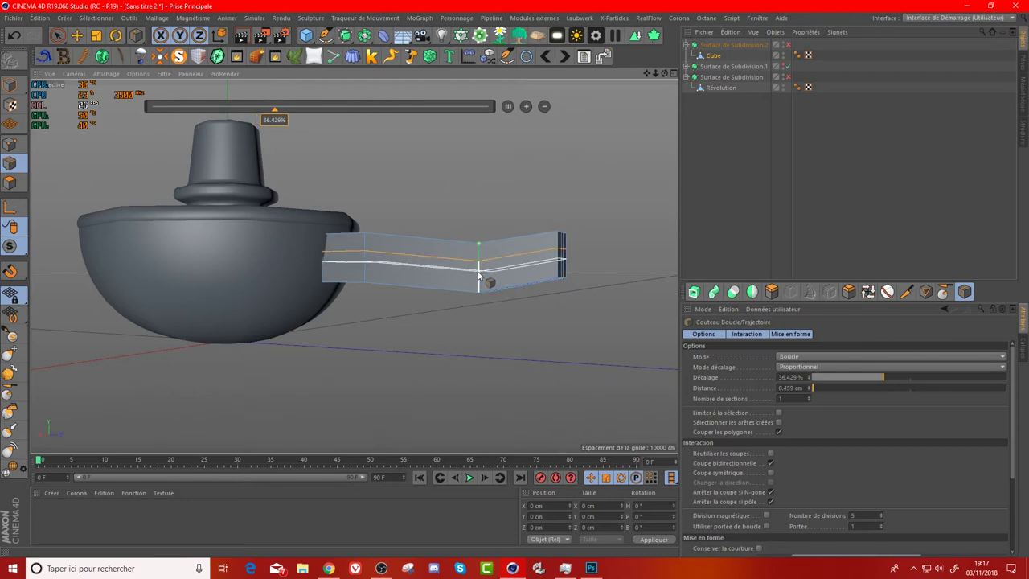
pyautogui.click(788, 45)
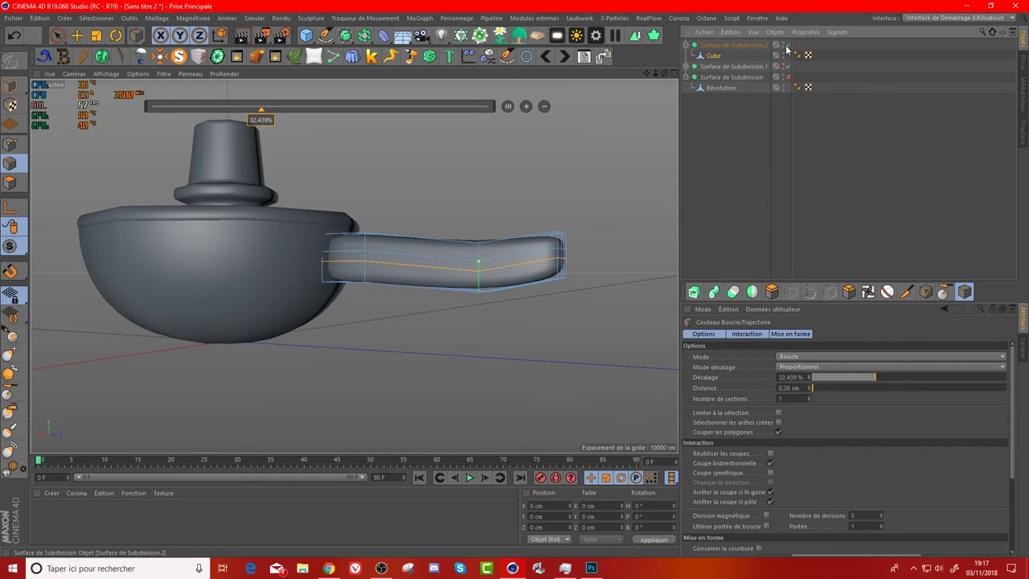
pyautogui.click(76, 35)
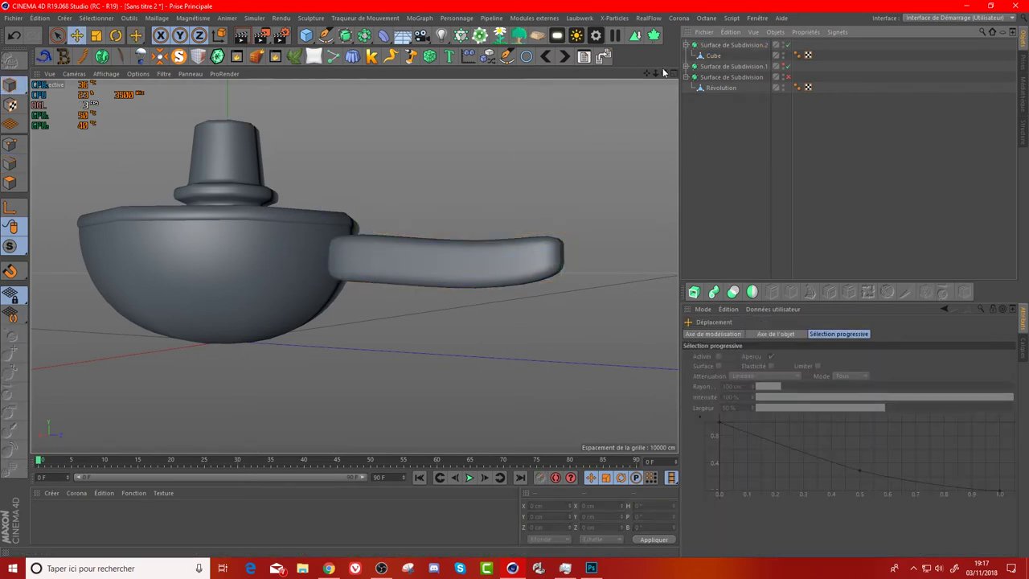
# - Enable the bottom Surface de Subdivision so the pot body is smoothed
pyautogui.keyDown('alt'); pyautogui.moveTo(653, 92); pyautogui.dragTo(354, 265); pyautogui.keyUp('alt')
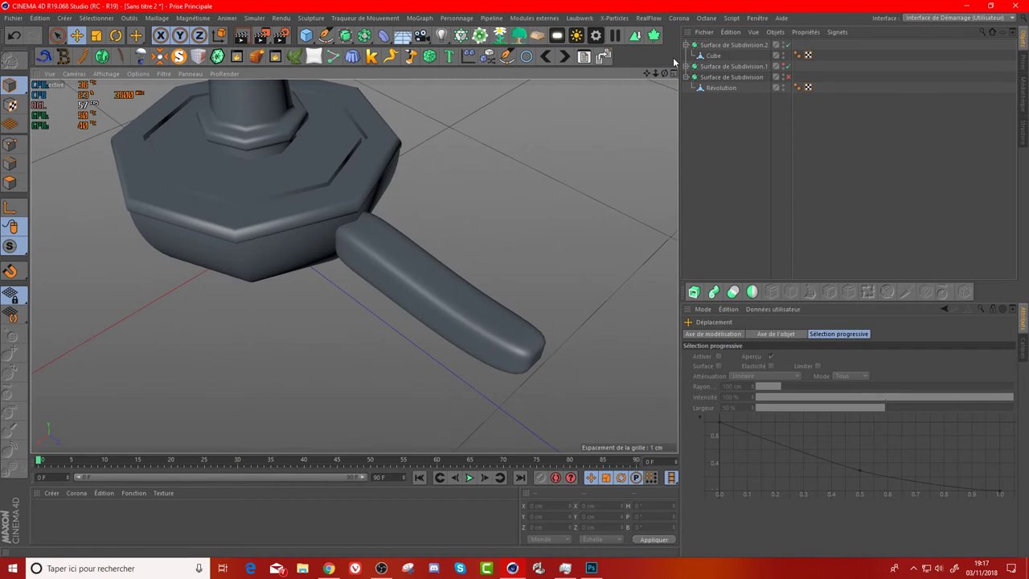
pyautogui.moveTo(655, 74); pyautogui.dragTo(353, 265)
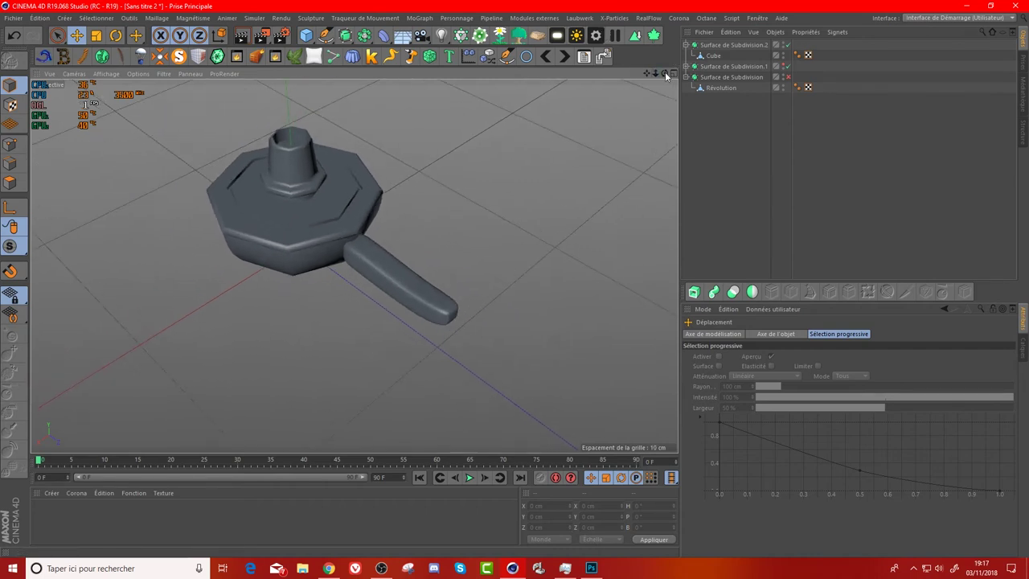
pyautogui.click(788, 76)
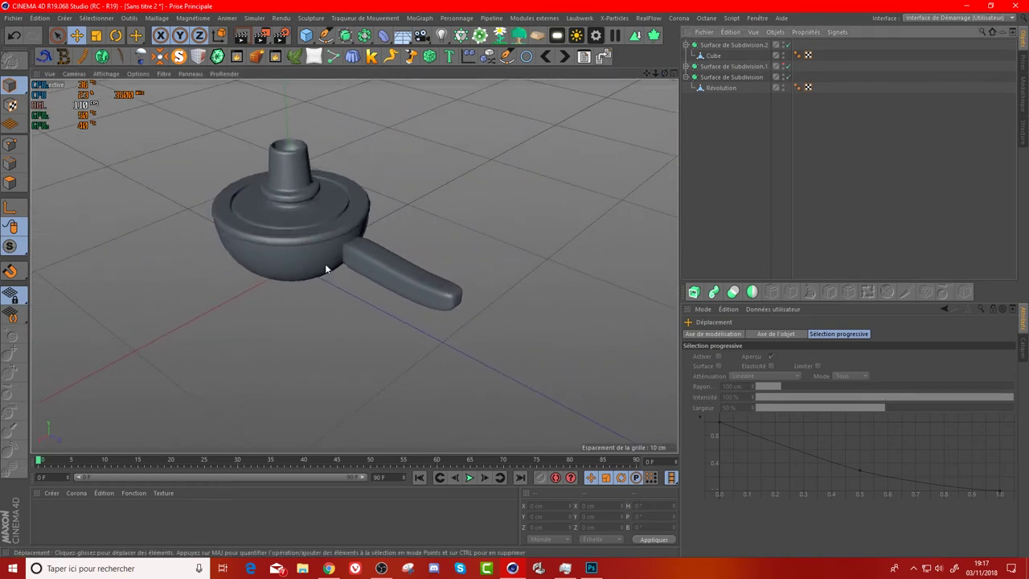
pyautogui.scroll(3, 331, 264)
pyautogui.scroll(2, 319, 257)
# - Slide the handle Cube along Z from 4.711 cm to 4.397 cm, closer into the pot
pyautogui.keyDown('alt'); pyautogui.moveTo(353, 346); pyautogui.dragTo(351, 265); pyautogui.keyUp('alt')
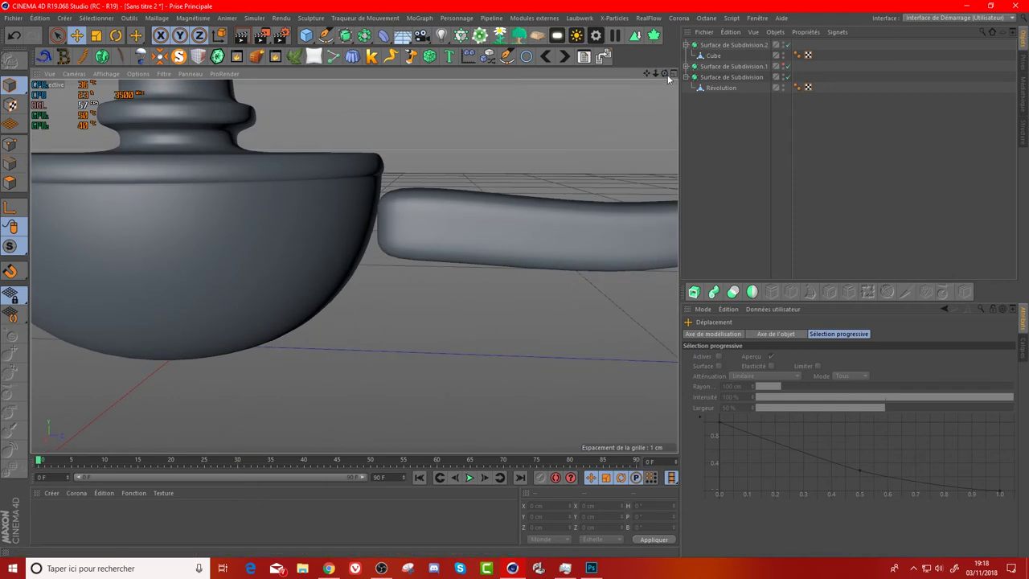
pyautogui.moveTo(667, 74); pyautogui.dragTo(666, 113)
pyautogui.click(713, 56)
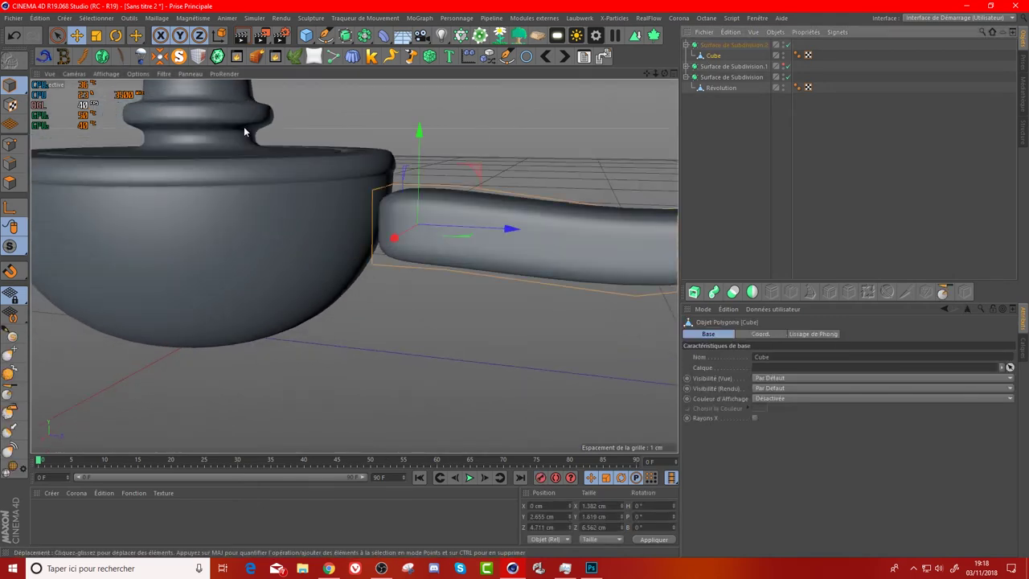
pyautogui.moveTo(507, 230); pyautogui.dragTo(492, 230)
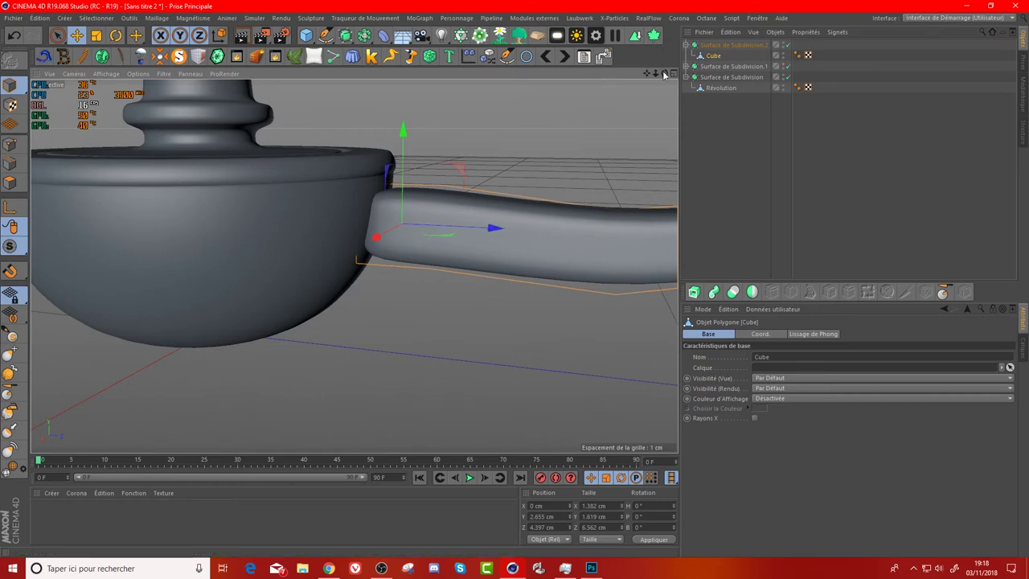
pyautogui.moveTo(665, 73); pyautogui.dragTo(337, 227)
pyautogui.moveTo(665, 75)
pyautogui.mouseDown()
pyautogui.moveTo(354, 265)
pyautogui.moveTo(667, 78)
pyautogui.mouseUp()
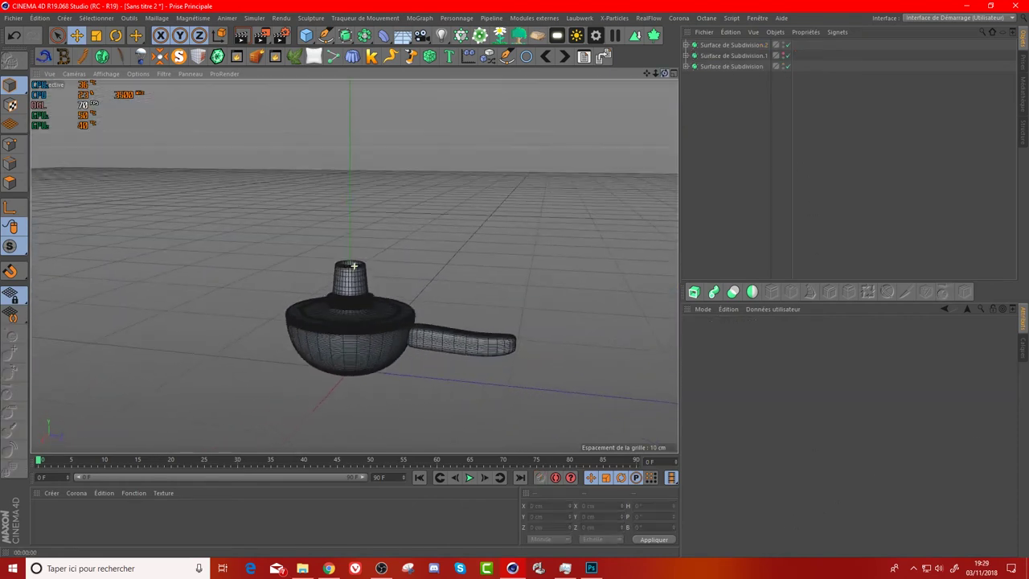
# - Add a Booléen generator set to A union B with Créer un objet unique checked
pyautogui.scroll(3, 422, 265)
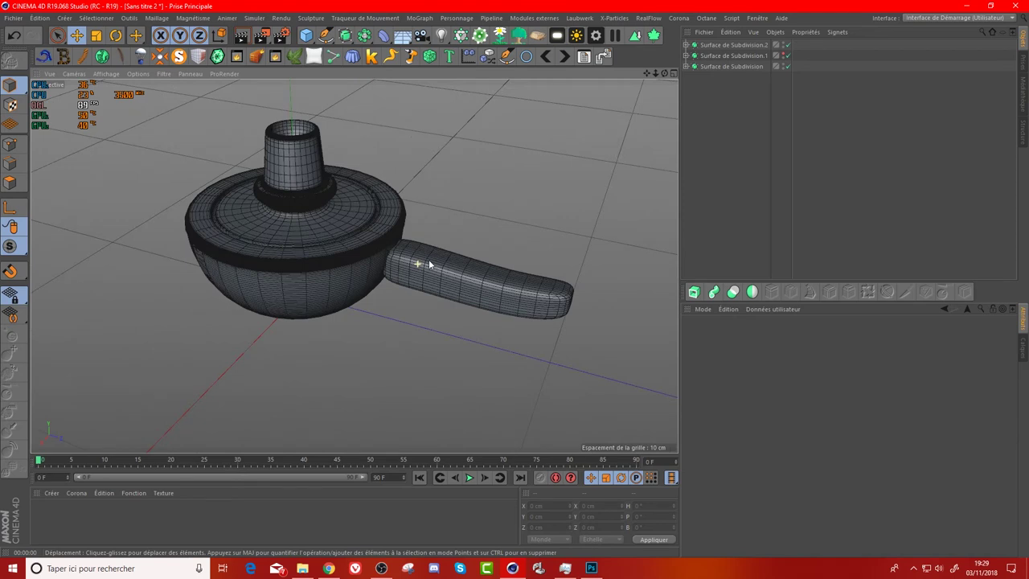
pyautogui.moveTo(664, 74); pyautogui.dragTo(686, 100)
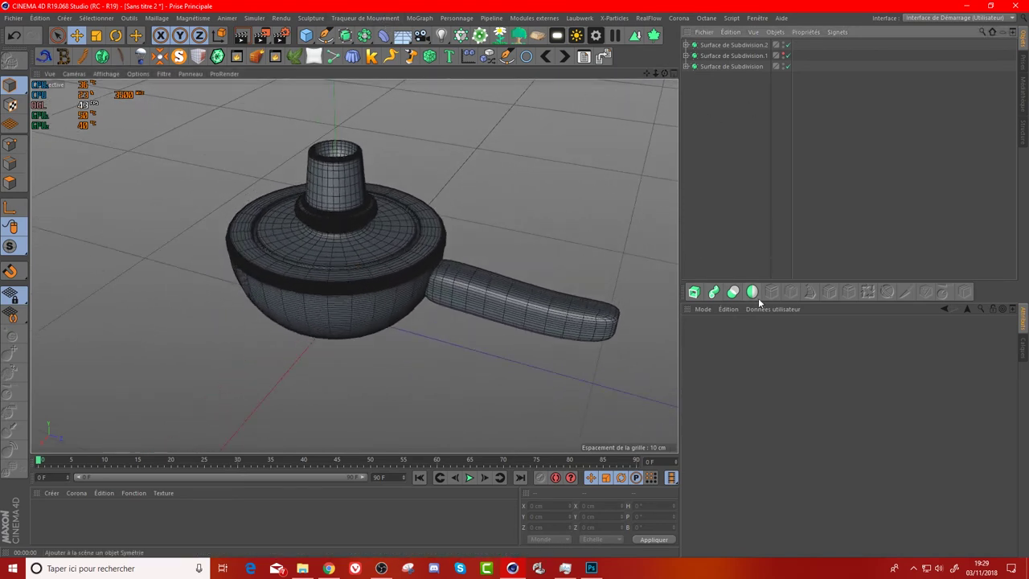
pyautogui.click(345, 35)
pyautogui.click(364, 35)
pyautogui.click(566, 51)
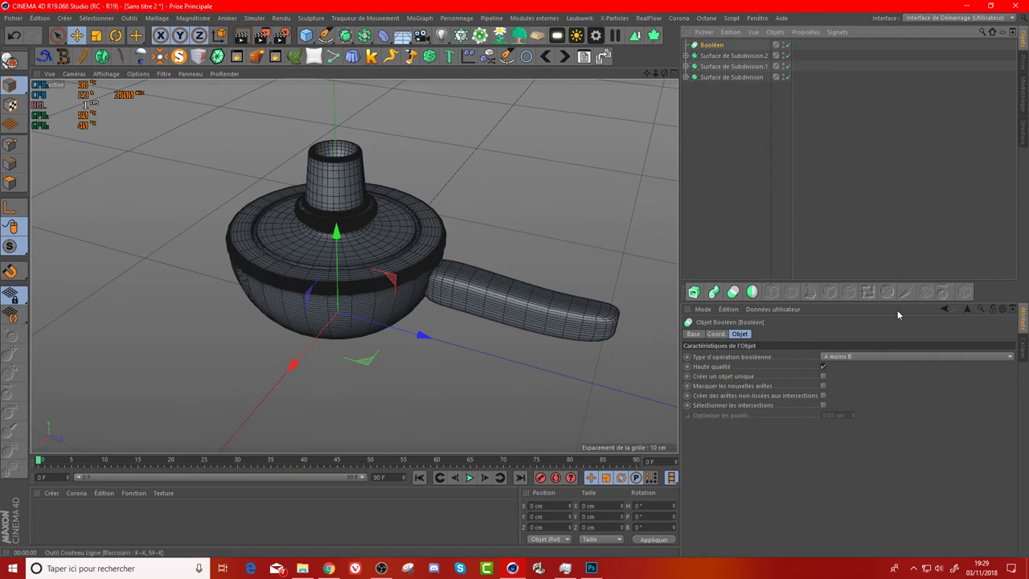
pyautogui.click(840, 357)
pyautogui.click(865, 368)
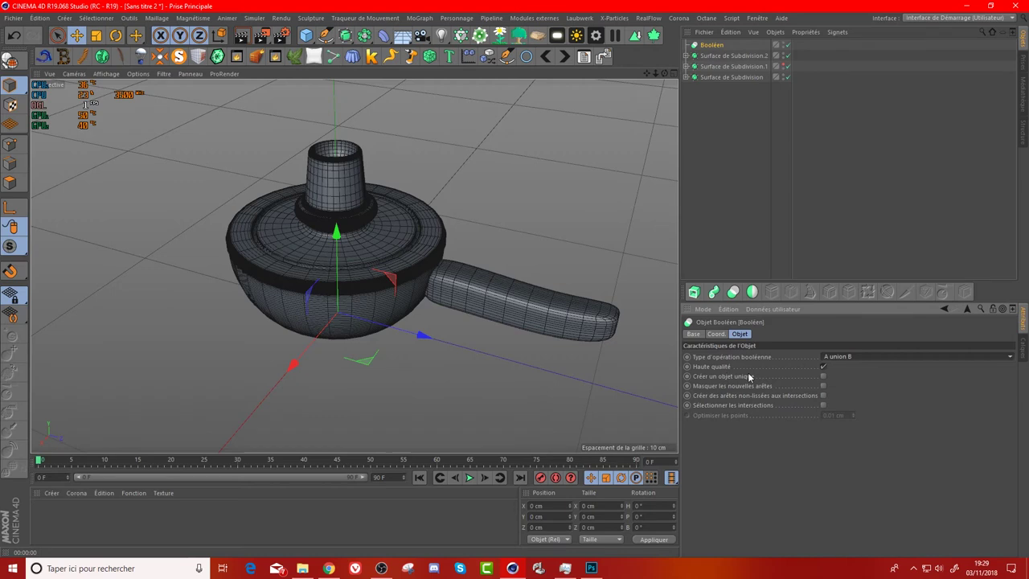
pyautogui.click(823, 377)
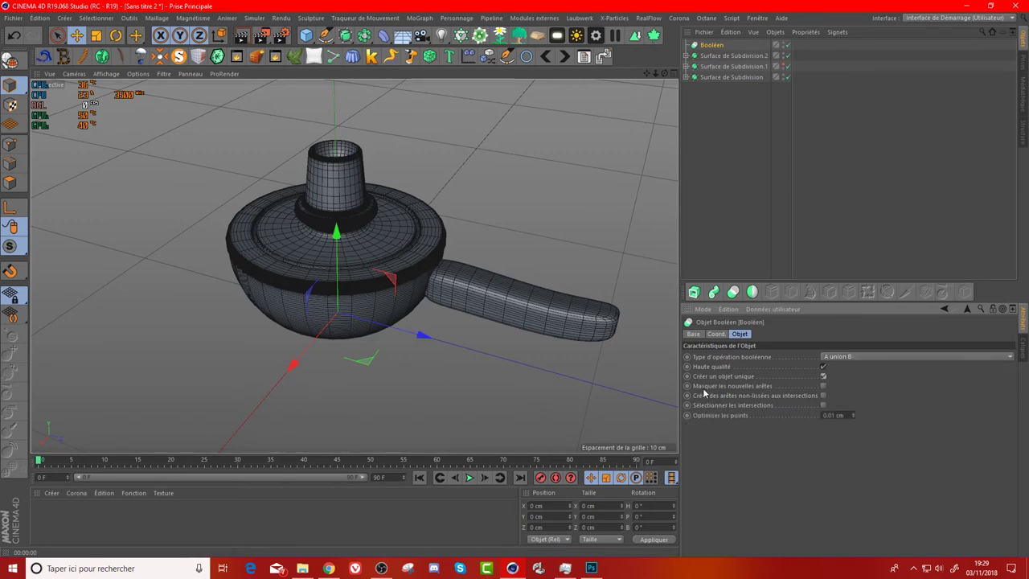
pyautogui.click(700, 68)
pyautogui.click(686, 67)
pyautogui.click(686, 66)
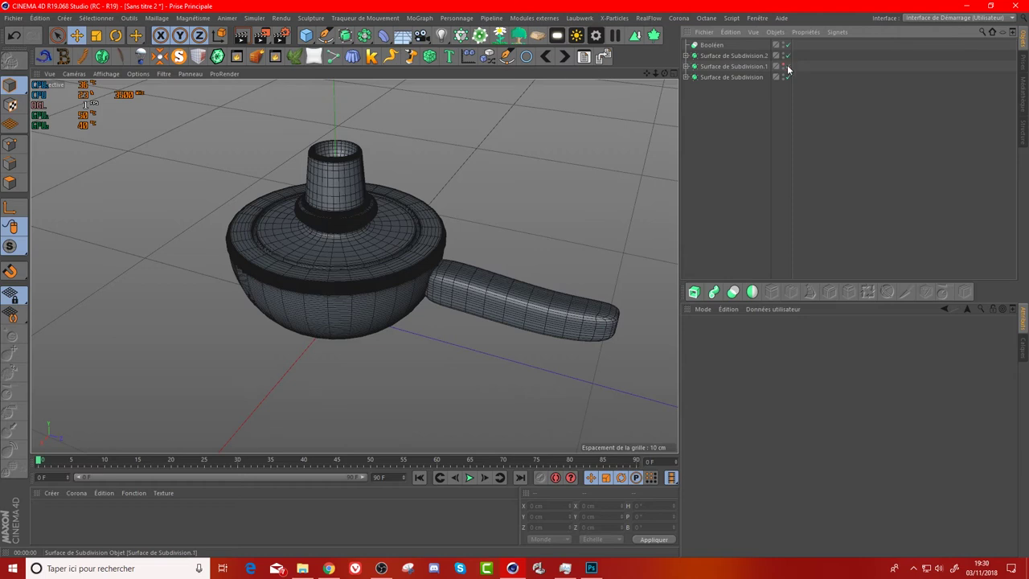
pyautogui.click(721, 55)
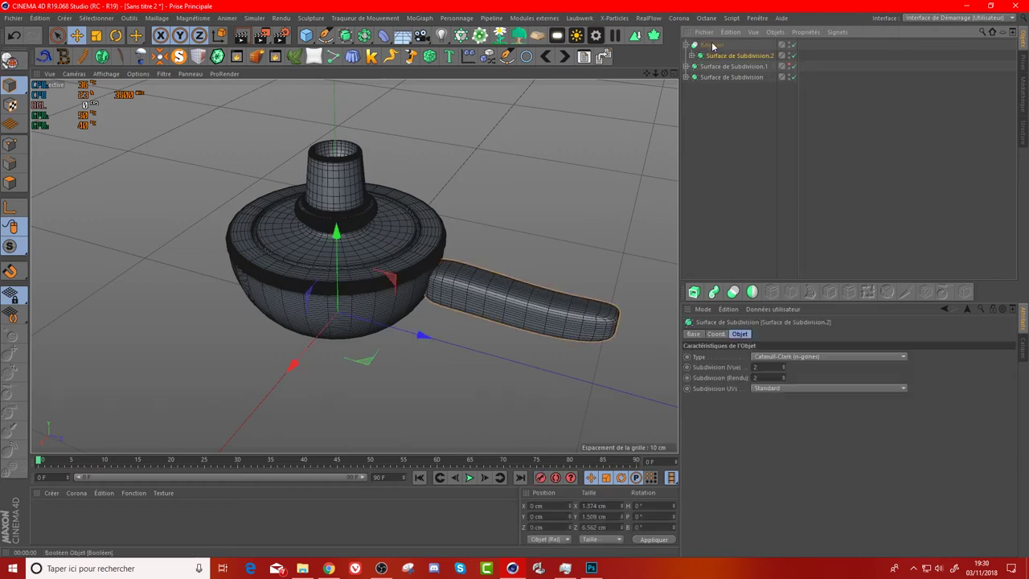
# - Put both subdivision objects in the Boolean, rename them manche and base, and disable their smoothing
pyautogui.moveTo(712, 63); pyautogui.dragTo(713, 62)
pyautogui.doubleClick(738, 56)
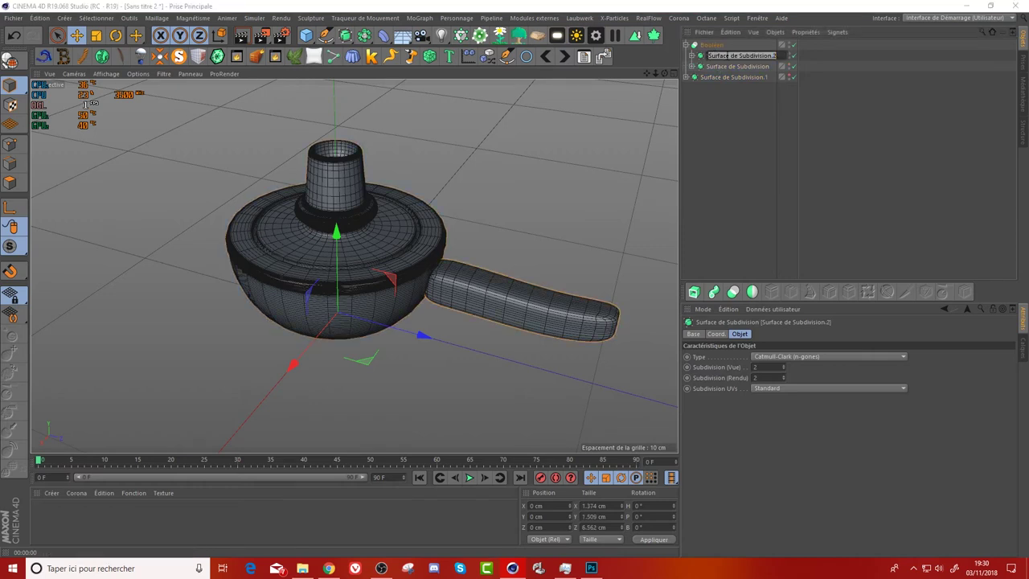
pyautogui.write('mie')
pyautogui.press('Return')
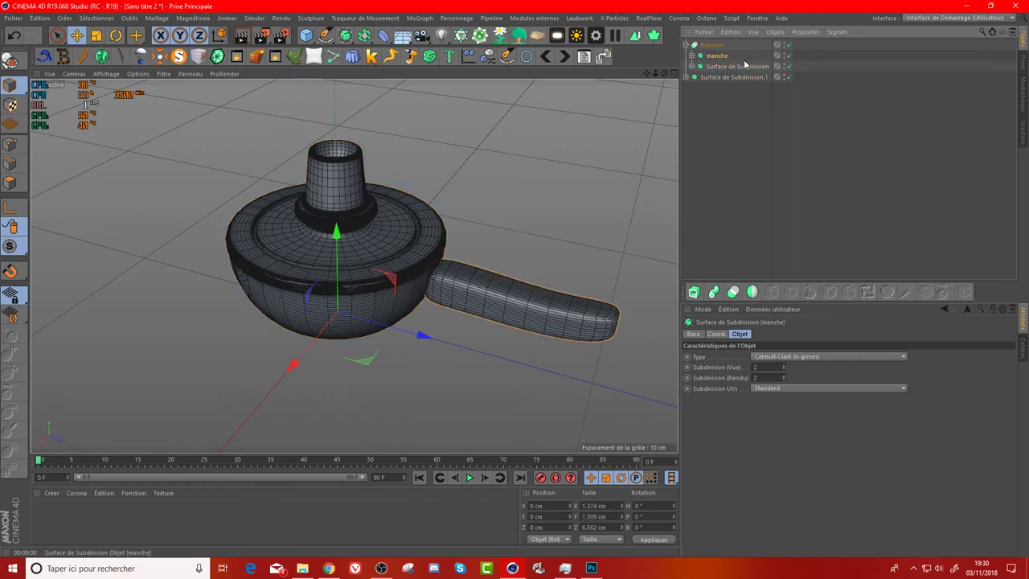
pyautogui.doubleClick(733, 64)
pyautogui.write('base')
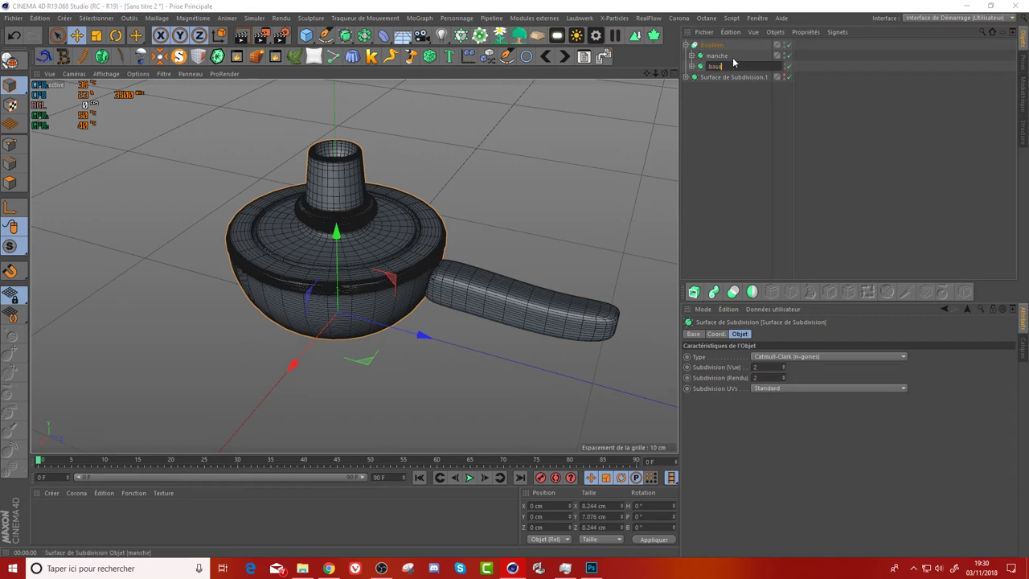
pyautogui.press('Return')
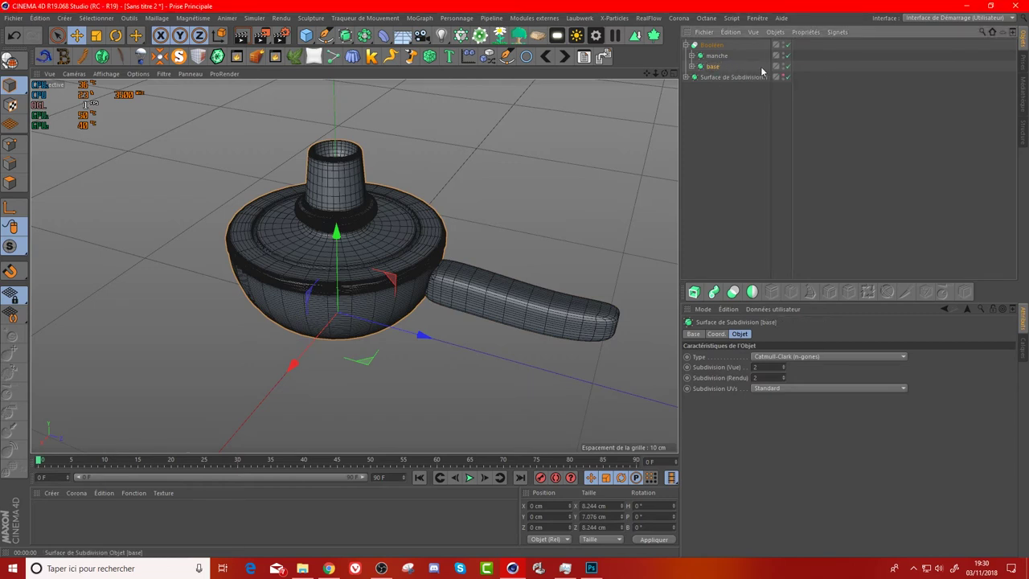
pyautogui.click(787, 66)
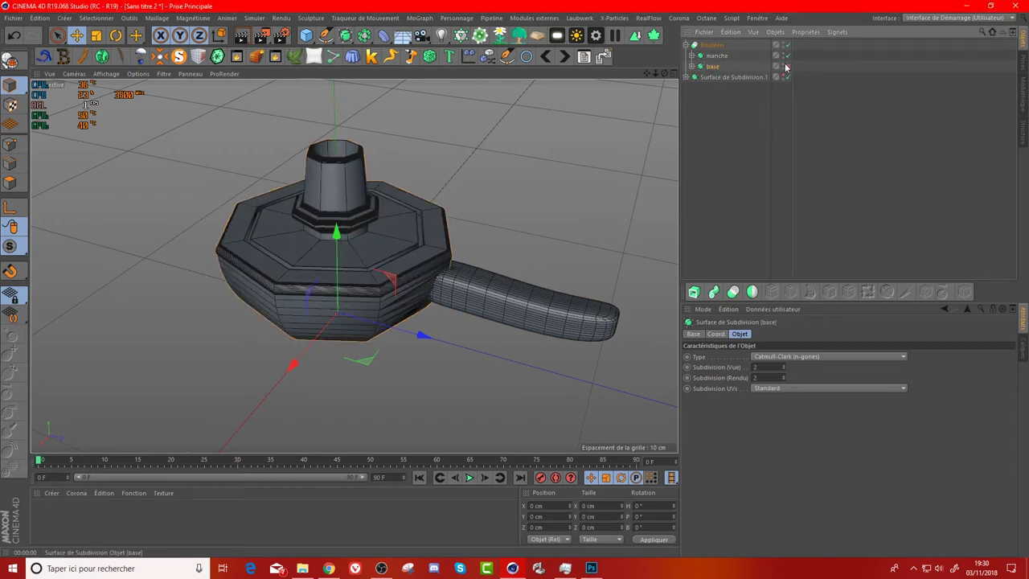
pyautogui.click(788, 56)
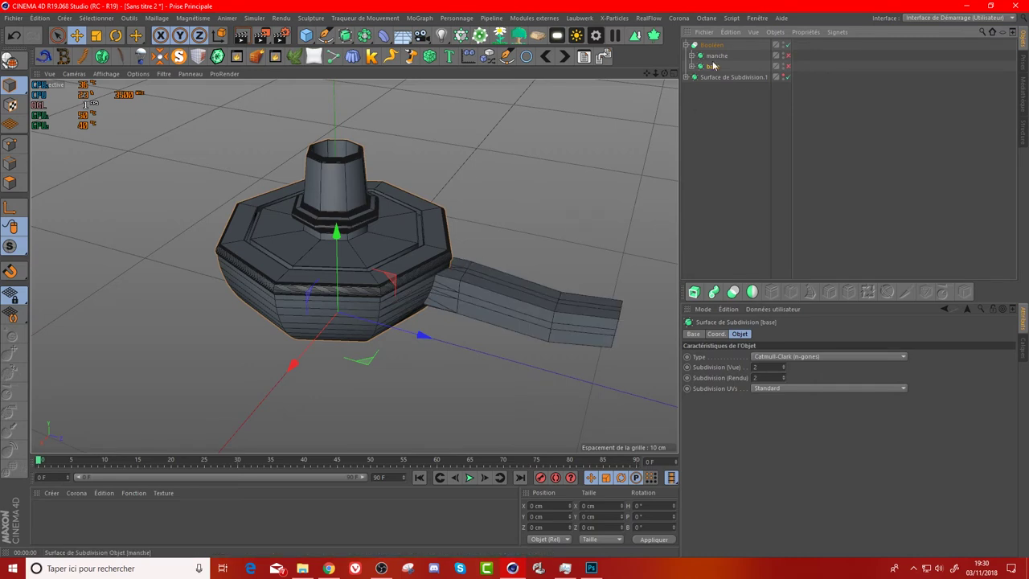
# - Add a Subdivision Surface with render level 2 and a Lissage deformer under the Booléen
pyautogui.click(345, 35)
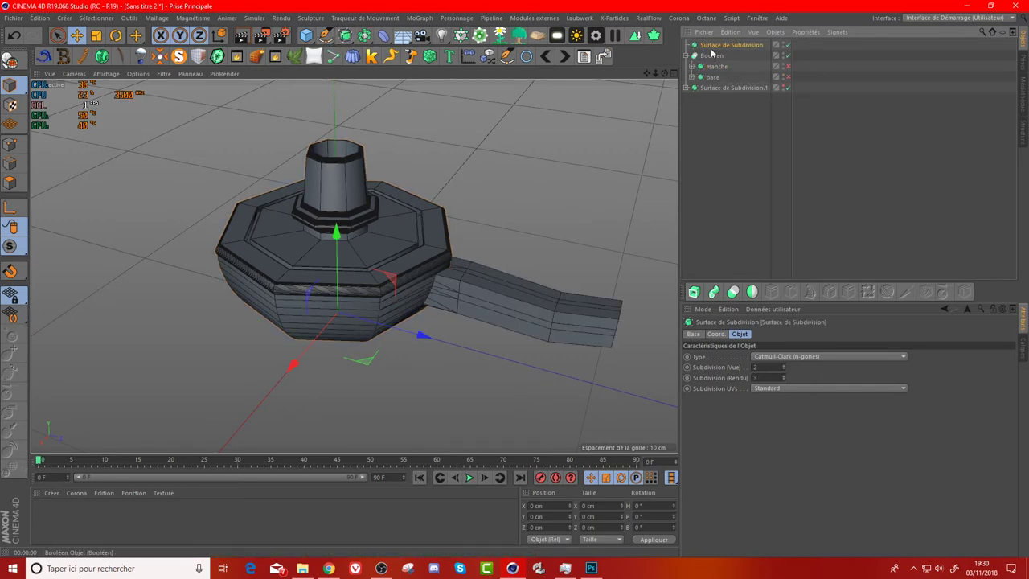
pyautogui.click(784, 380)
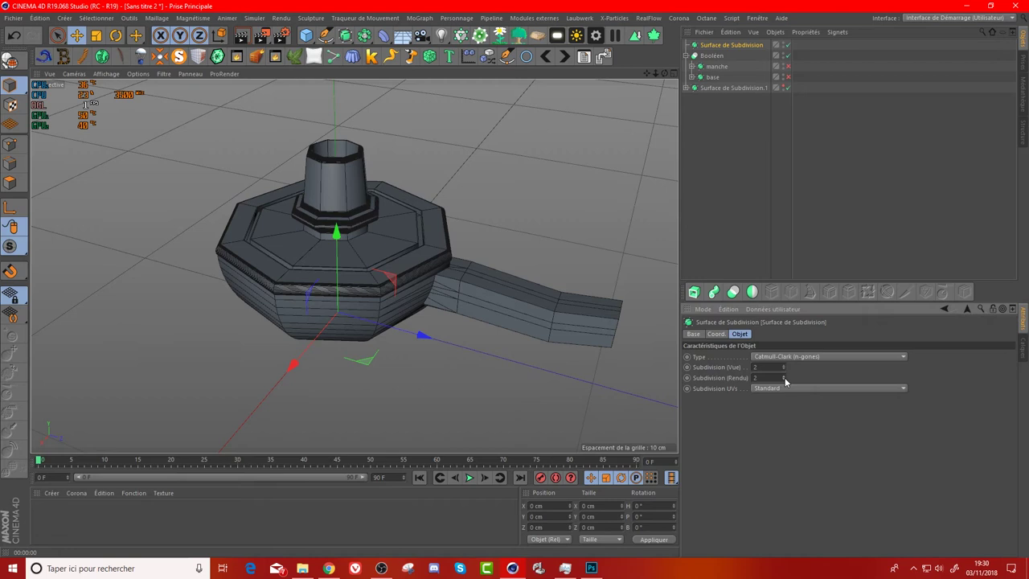
pyautogui.click(729, 256)
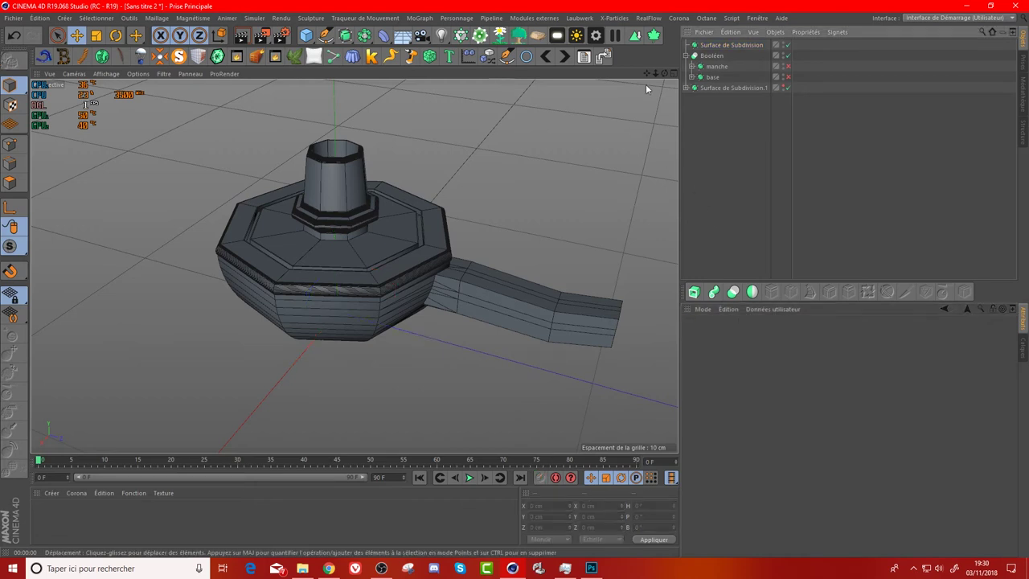
pyautogui.moveTo(646, 73); pyautogui.dragTo(622, 111)
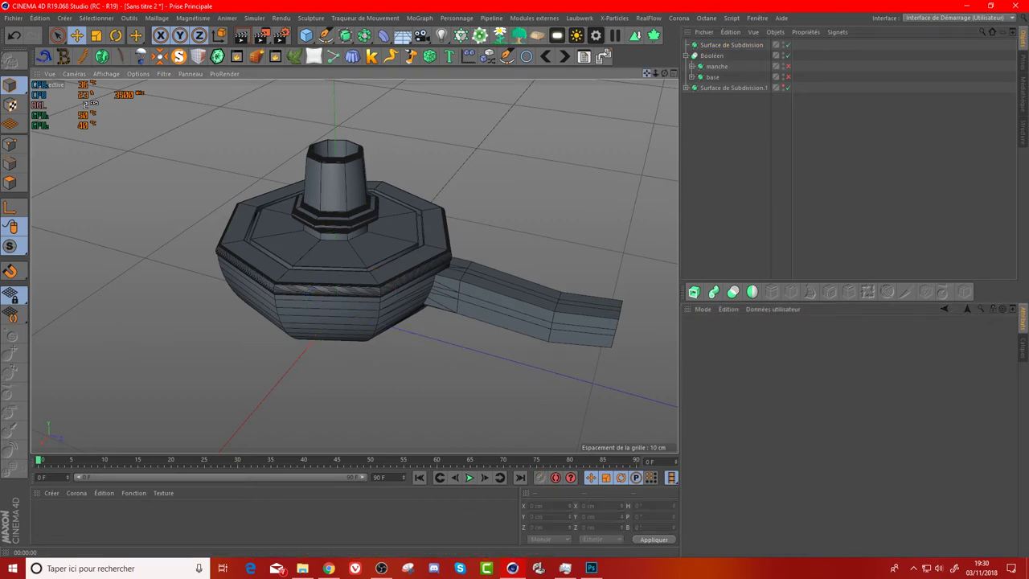
pyautogui.click(712, 55)
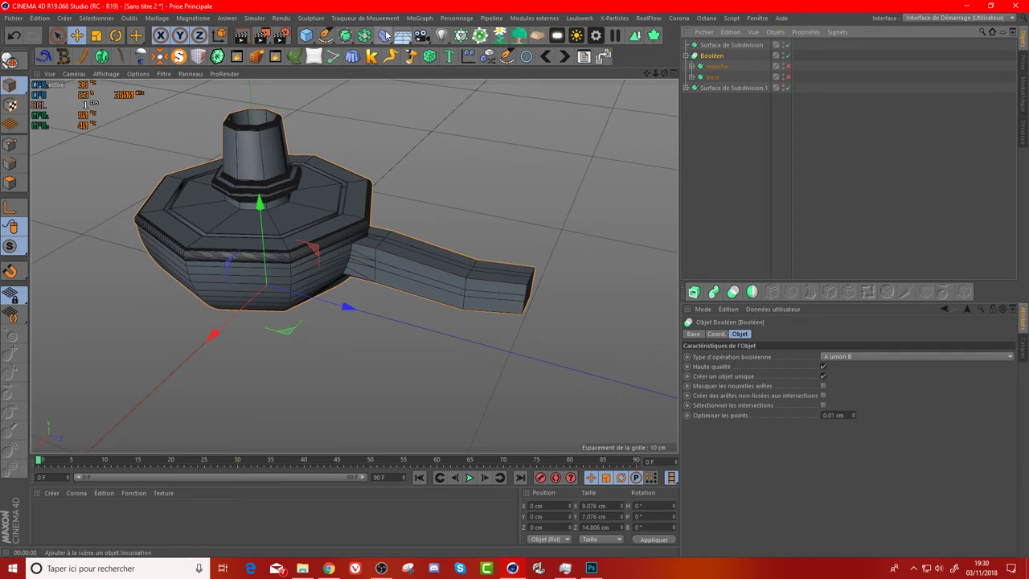
pyautogui.click(384, 35)
pyautogui.keyDown('shift'); pyautogui.click(427, 185); pyautogui.keyUp('shift')
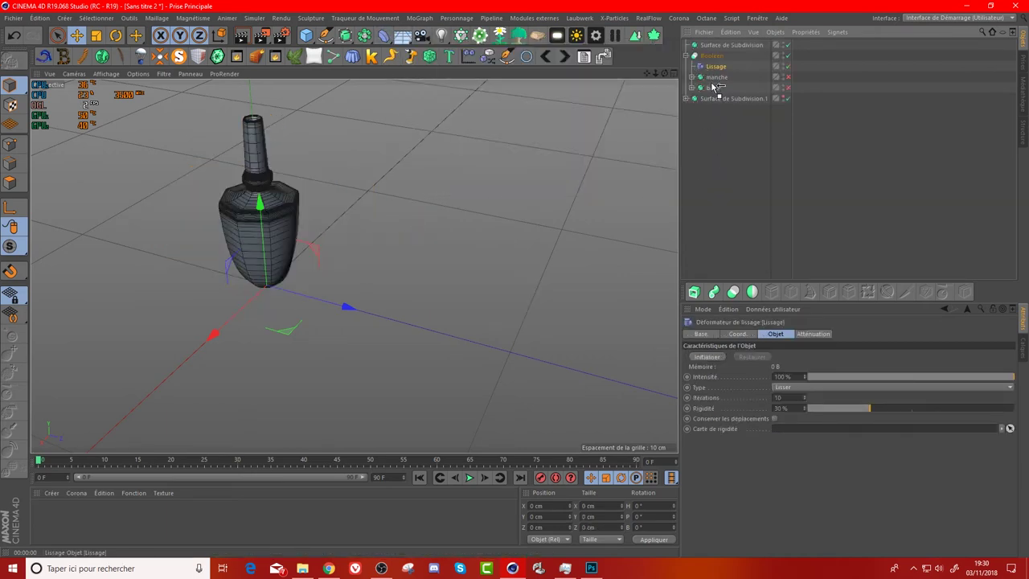
# - Replace the Lissage deformer with a new one placed inside Booléen below base
pyautogui.moveTo(712, 94); pyautogui.dragTo(709, 90)
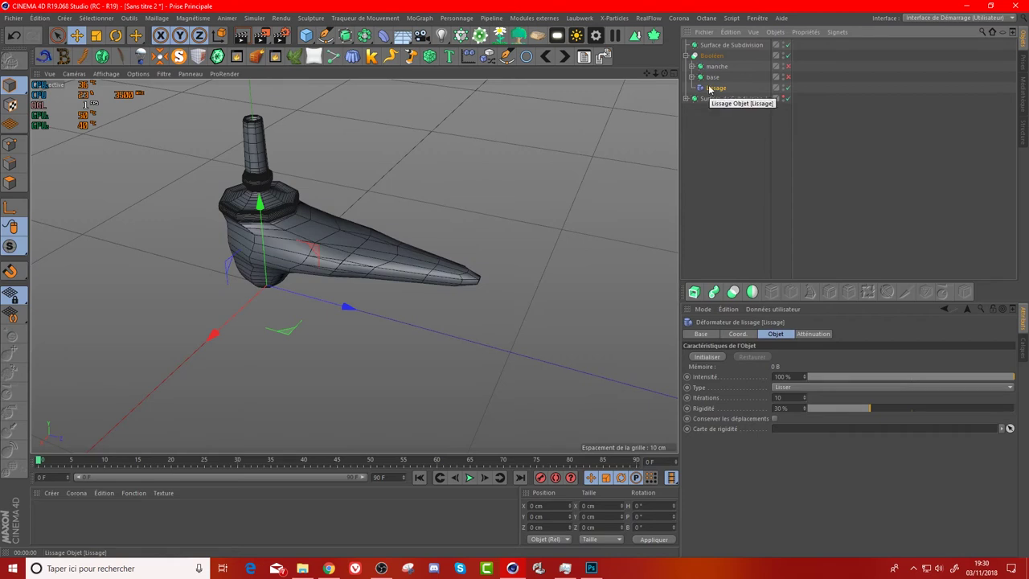
pyautogui.press('Delete')
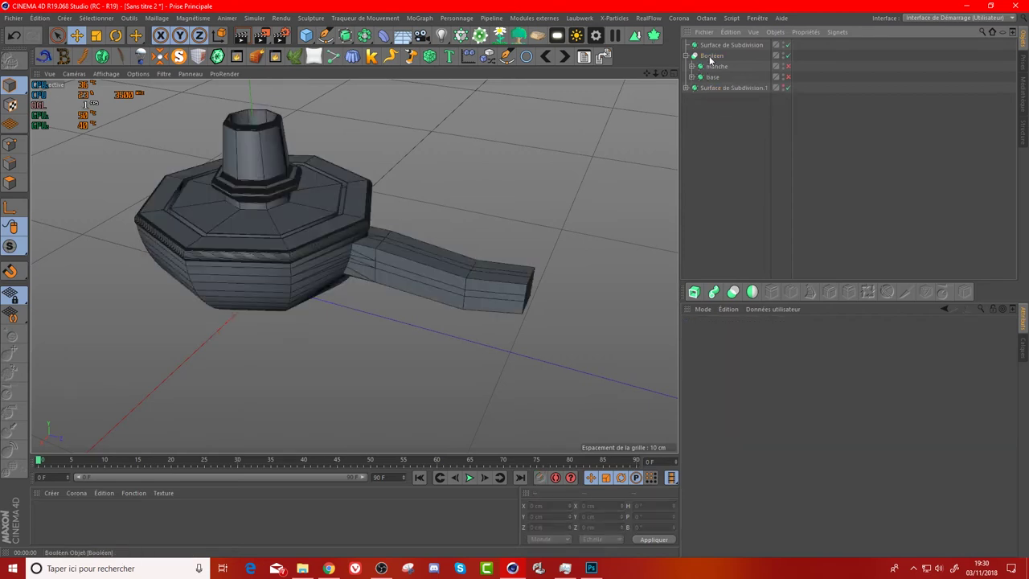
pyautogui.click(711, 56)
pyautogui.click(384, 35)
pyautogui.click(427, 186)
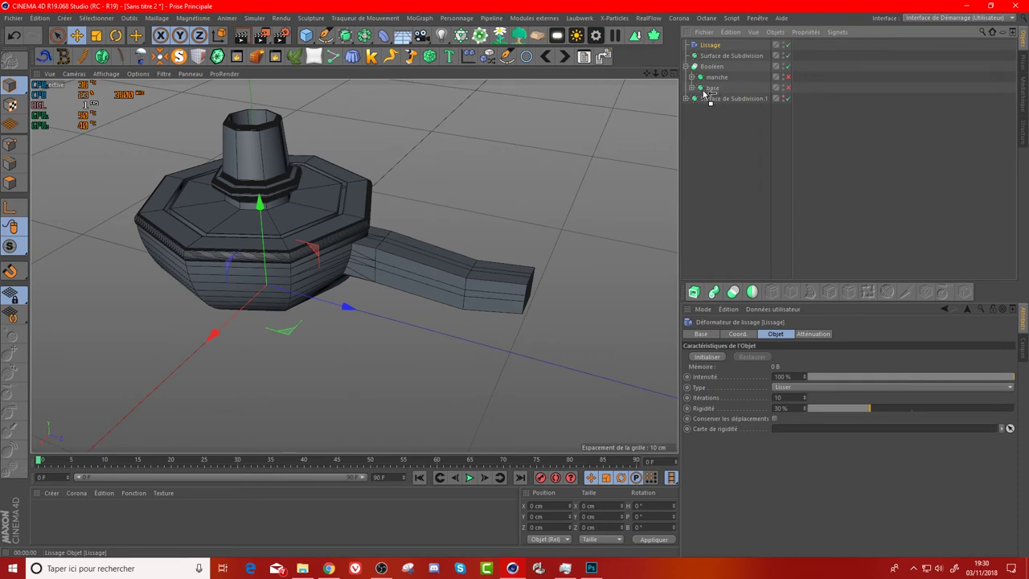
pyautogui.moveTo(705, 93); pyautogui.dragTo(703, 94)
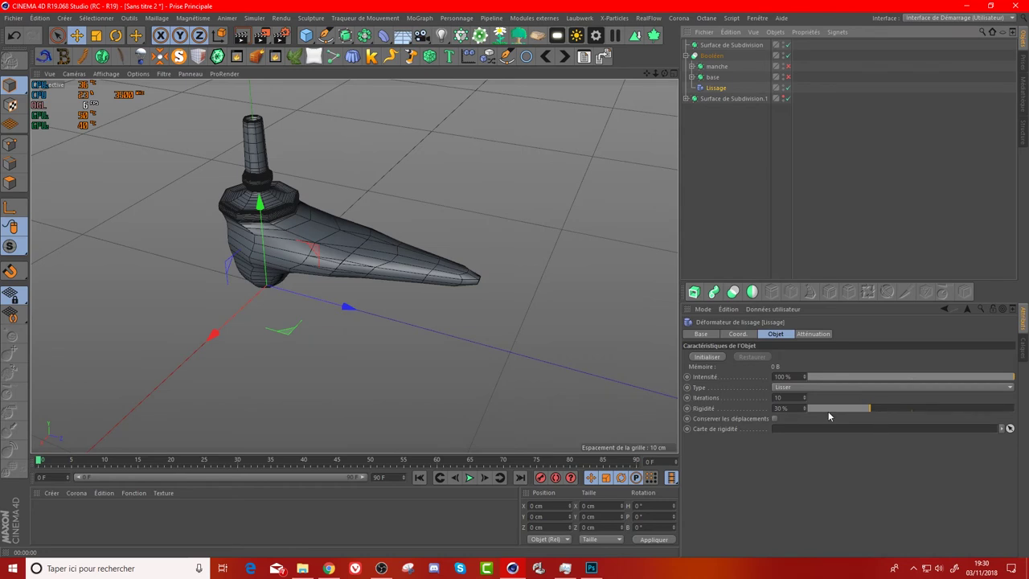
# - Give Lissage 15 iterations and 98% stiffness, then nest Booléen under Surface de Subdivision
pyautogui.moveTo(879, 411); pyautogui.dragTo(1007, 411)
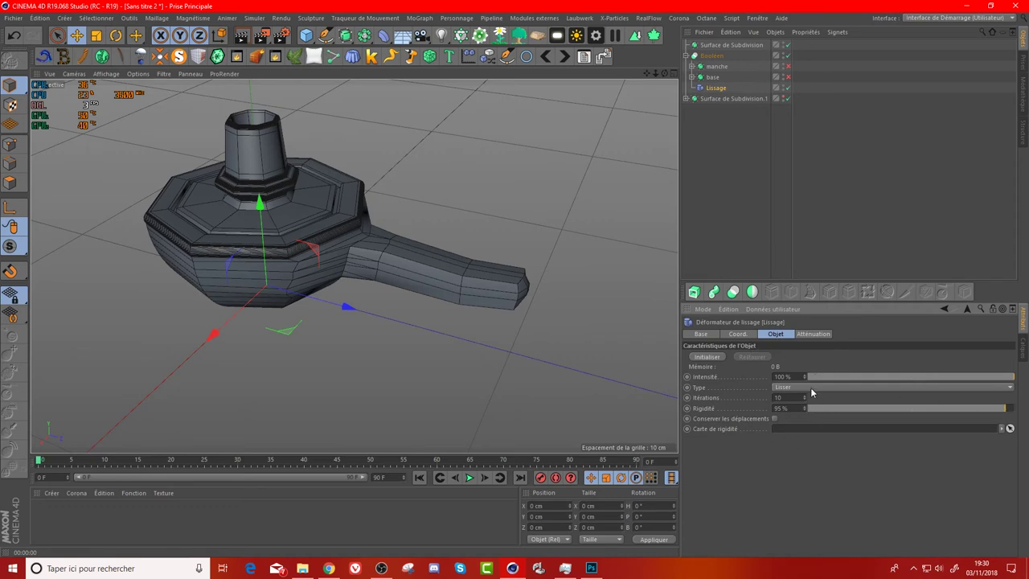
pyautogui.moveTo(807, 399); pyautogui.dragTo(807, 401)
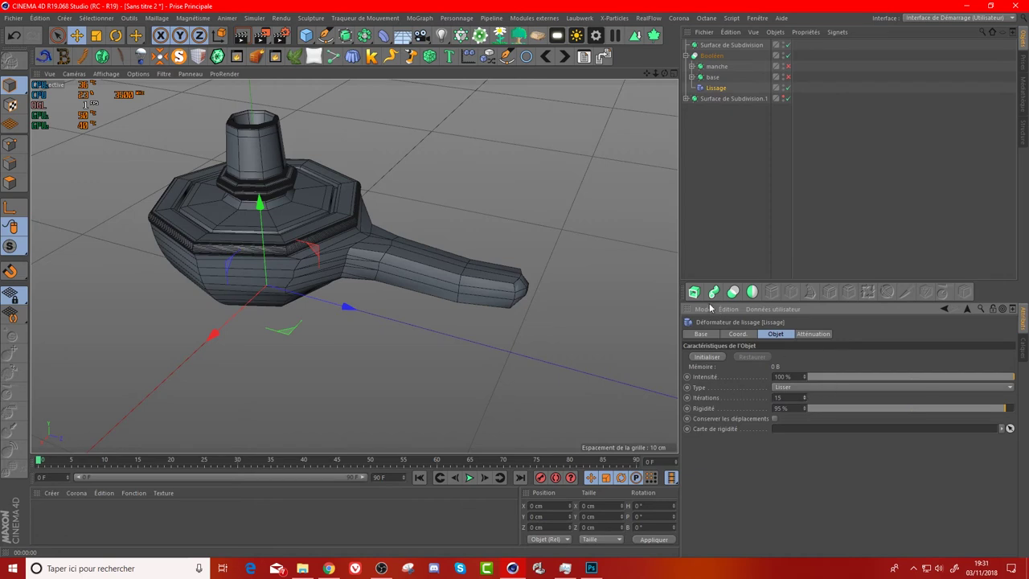
pyautogui.click(704, 57)
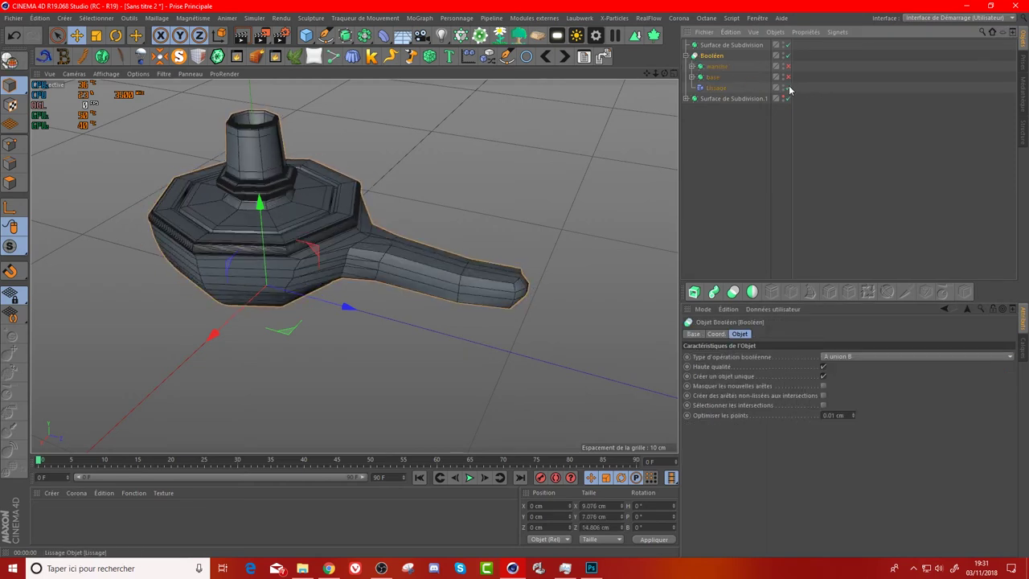
pyautogui.click(716, 87)
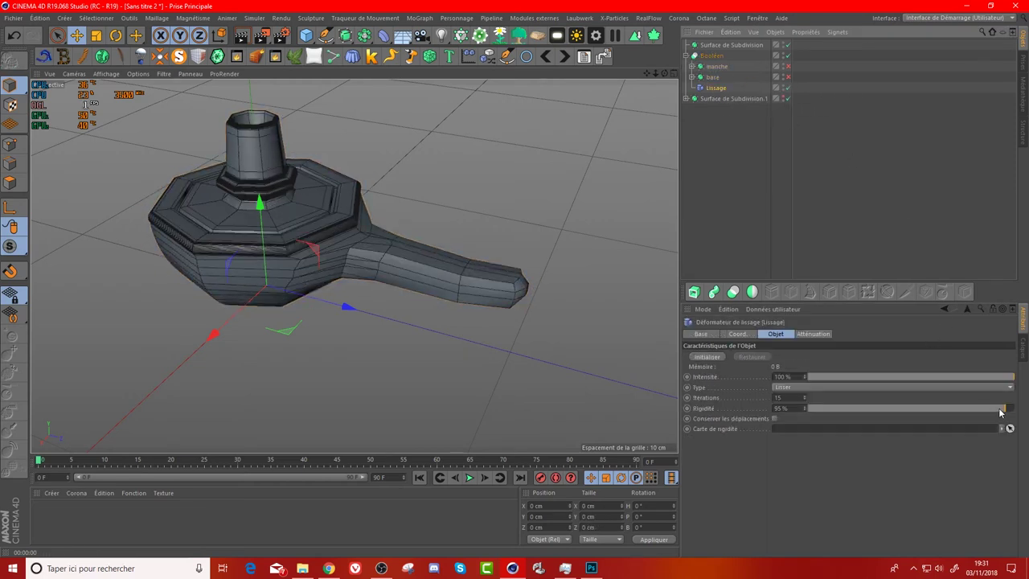
pyautogui.moveTo(1001, 412); pyautogui.dragTo(1002, 413)
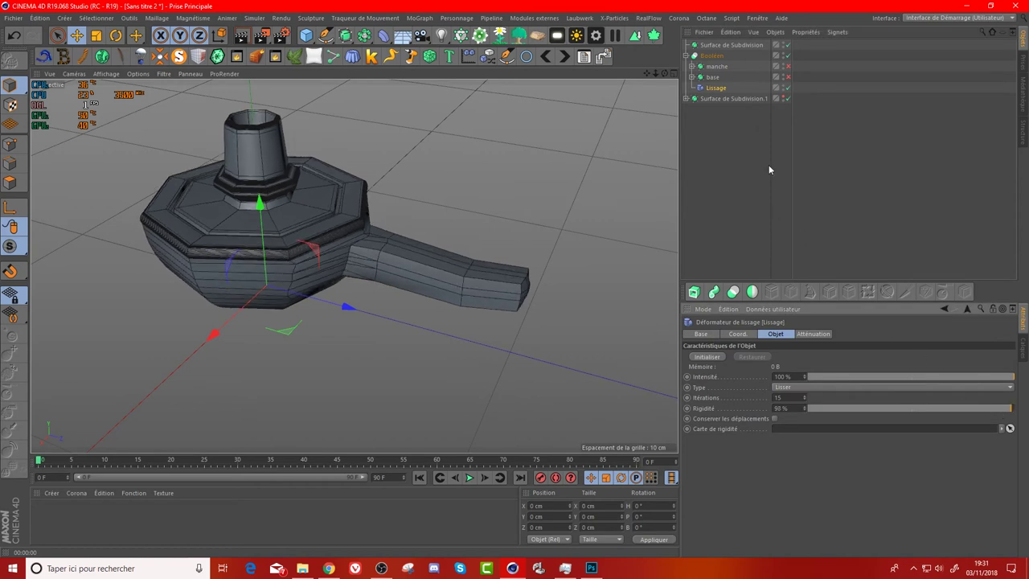
pyautogui.moveTo(711, 55); pyautogui.dragTo(711, 47)
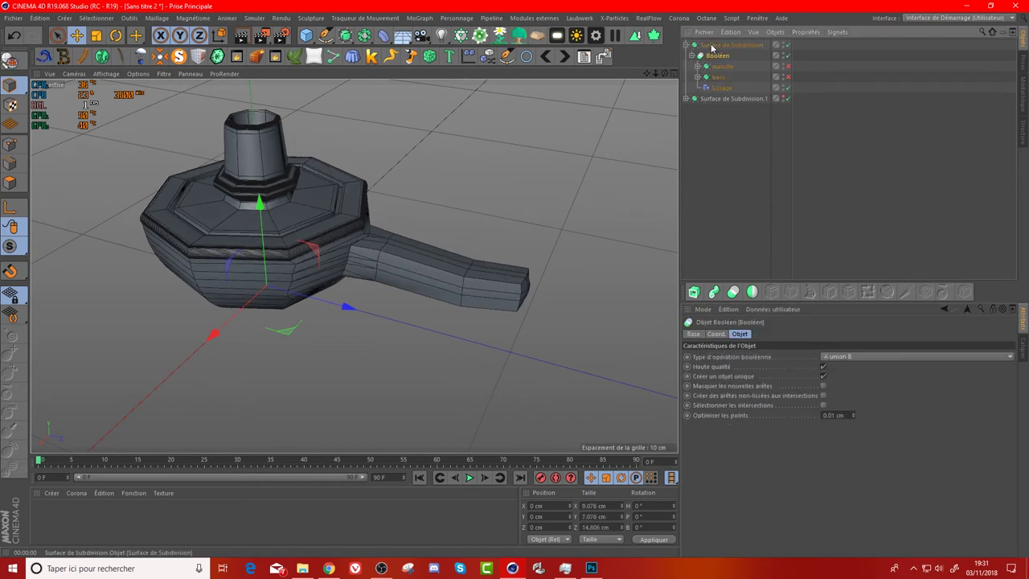
pyautogui.click(721, 174)
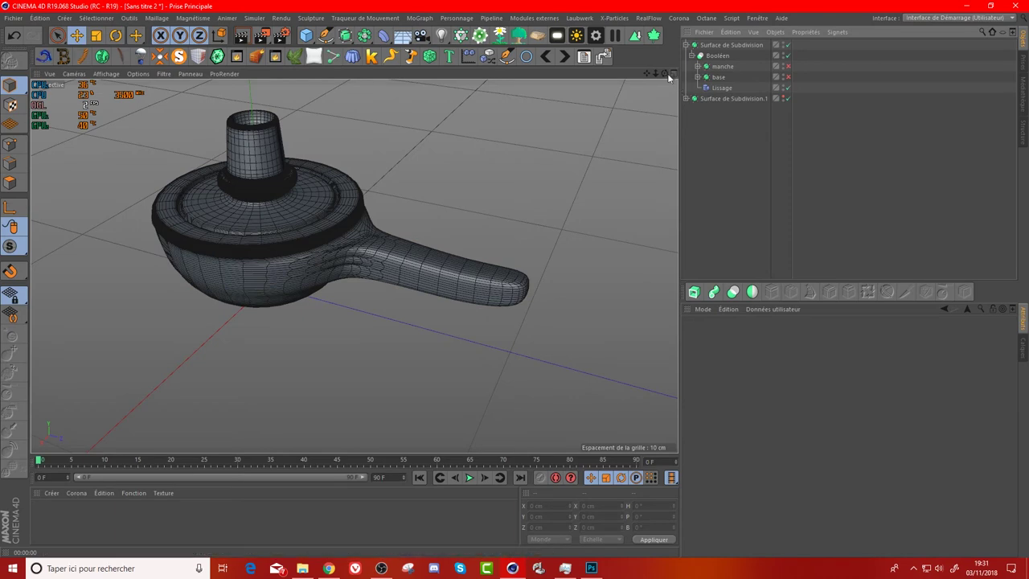
# - Disable Lissage and briefly turn off subdivision to inspect the low-poly handle joint
pyautogui.moveTo(664, 73); pyautogui.dragTo(354, 266)
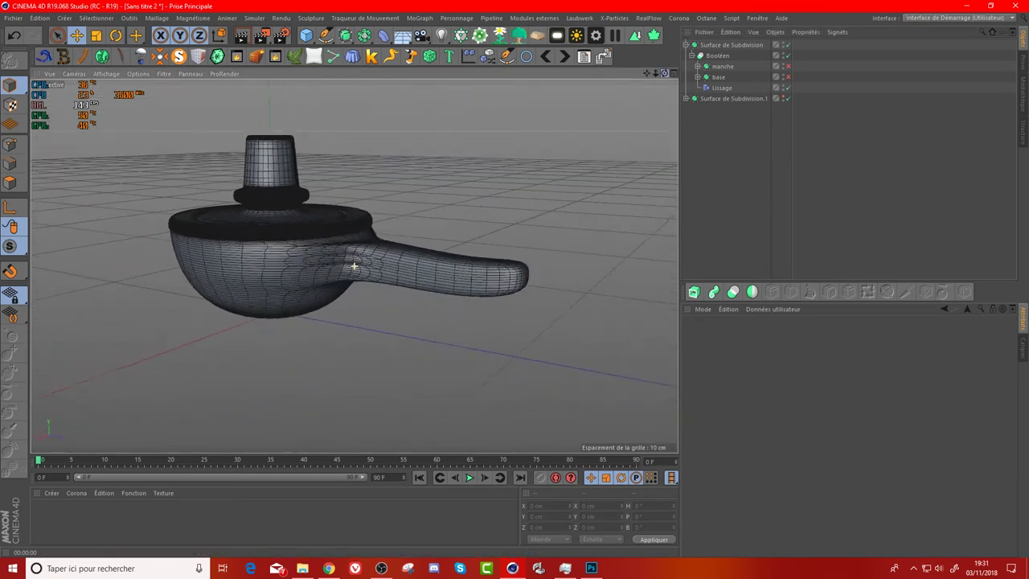
pyautogui.scroll(2, 338, 270)
pyautogui.scroll(2, 322, 273)
pyautogui.scroll(2, 311, 277)
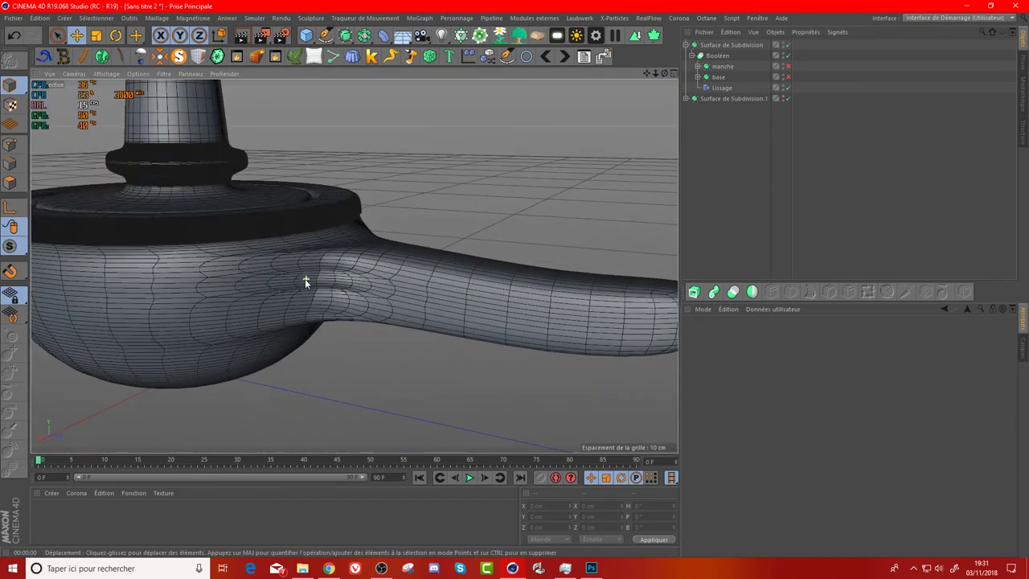
pyautogui.scroll(-3, 305, 281)
pyautogui.moveTo(646, 72); pyautogui.dragTo(354, 265)
pyautogui.scroll(-2, 354, 265)
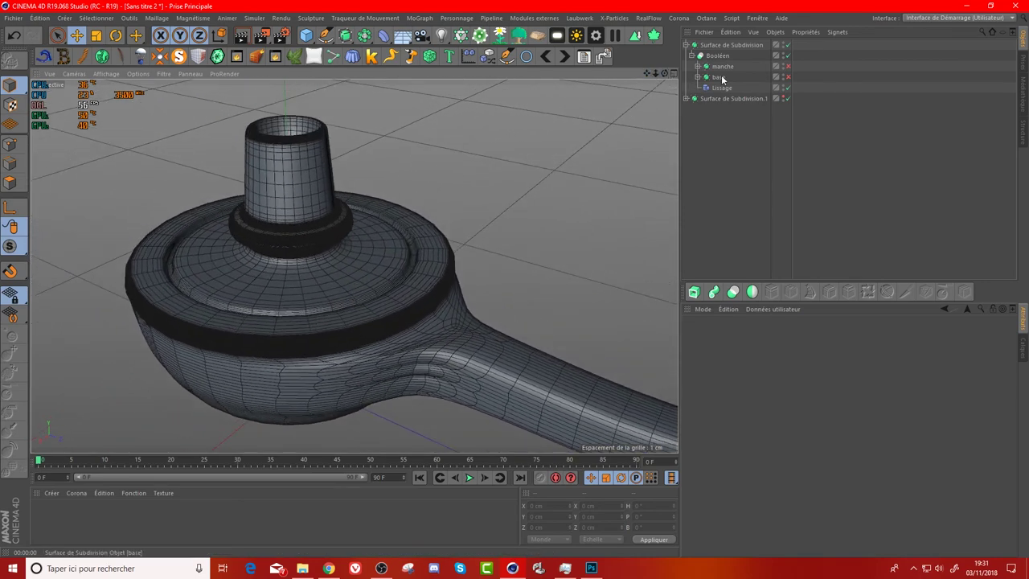
pyautogui.click(789, 88)
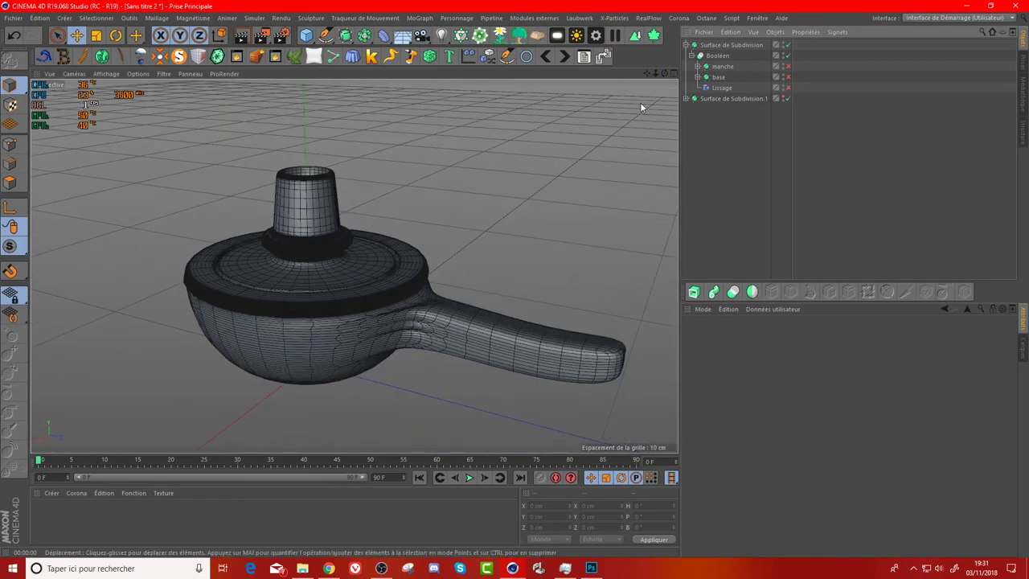
pyautogui.click(711, 56)
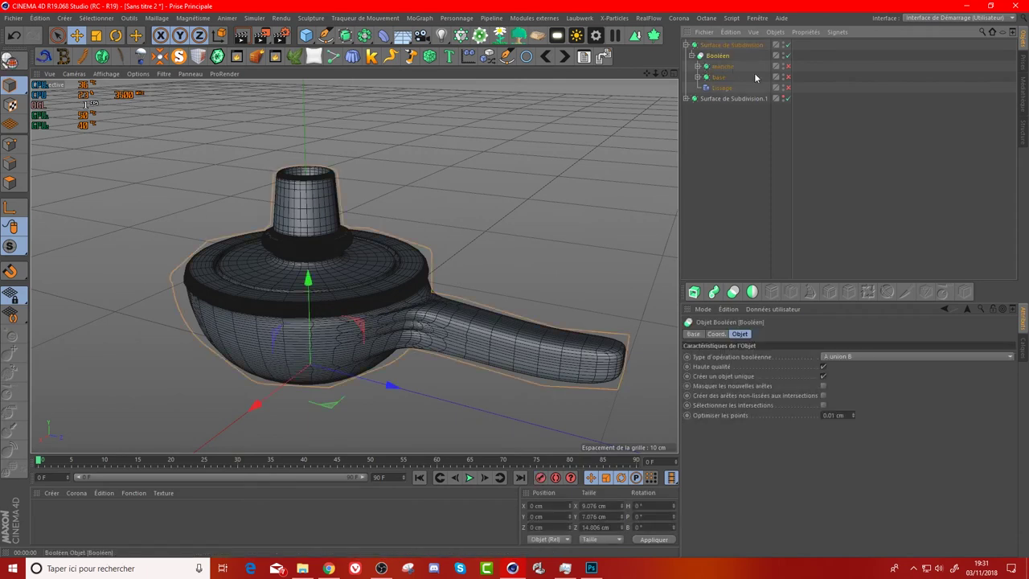
pyautogui.click(788, 45)
pyautogui.click(788, 45)
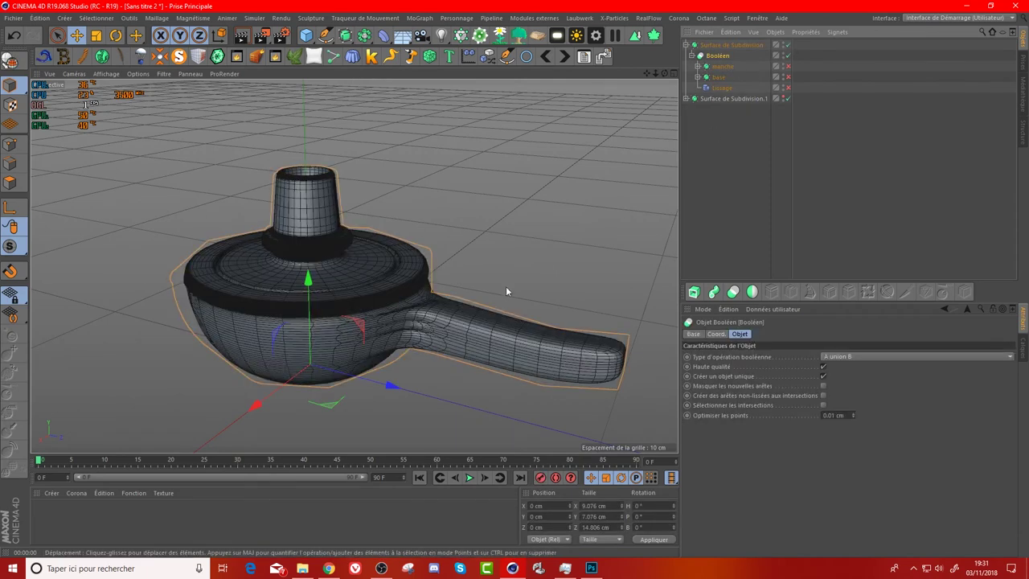
# - Toggle the Lissage deformer on and off repeatedly to compare the smoothed joint
pyautogui.click(788, 88)
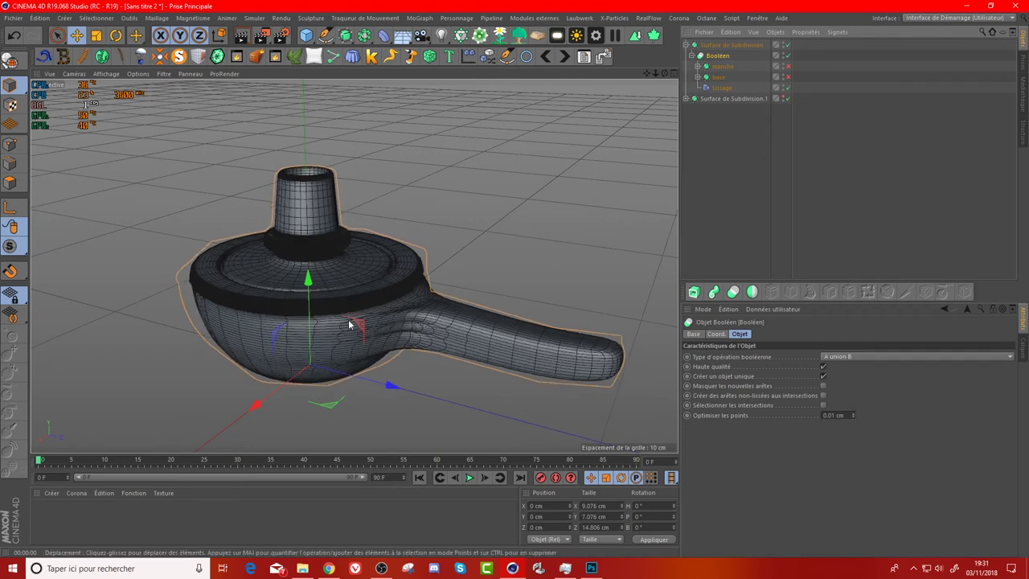
pyautogui.click(788, 90)
pyautogui.click(788, 88)
pyautogui.click(788, 88)
pyautogui.click(788, 89)
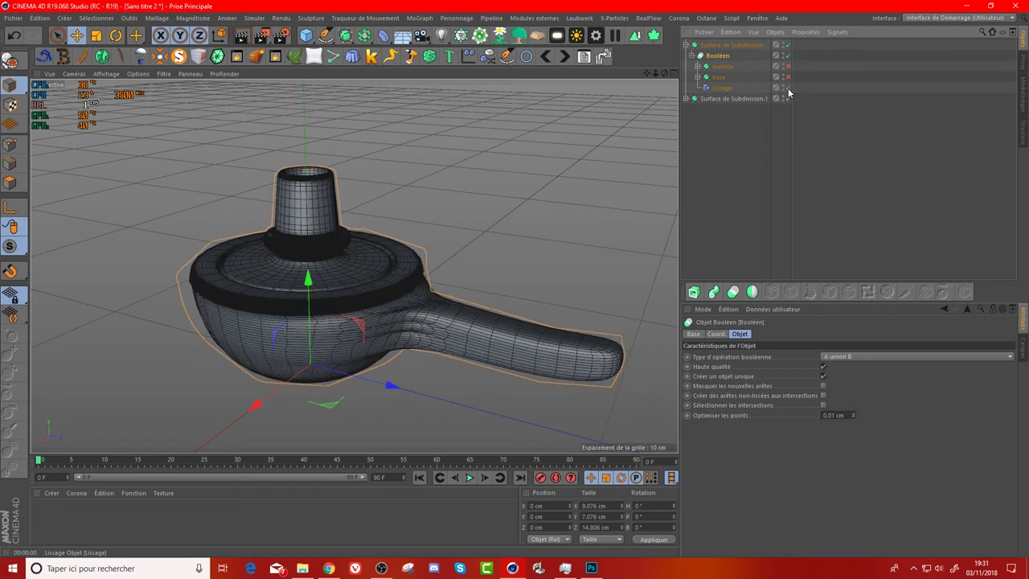
pyautogui.click(712, 46)
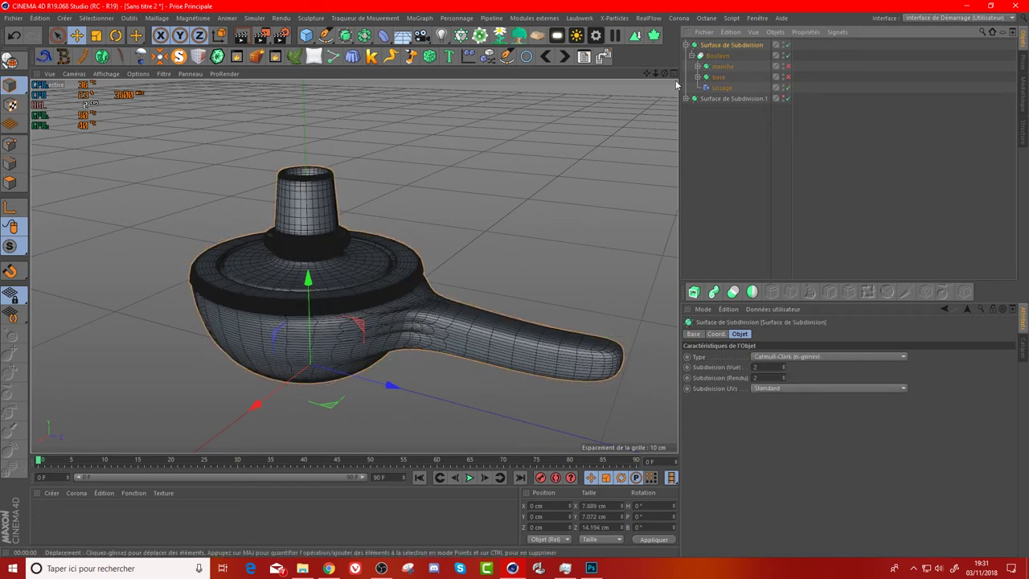
pyautogui.click(720, 57)
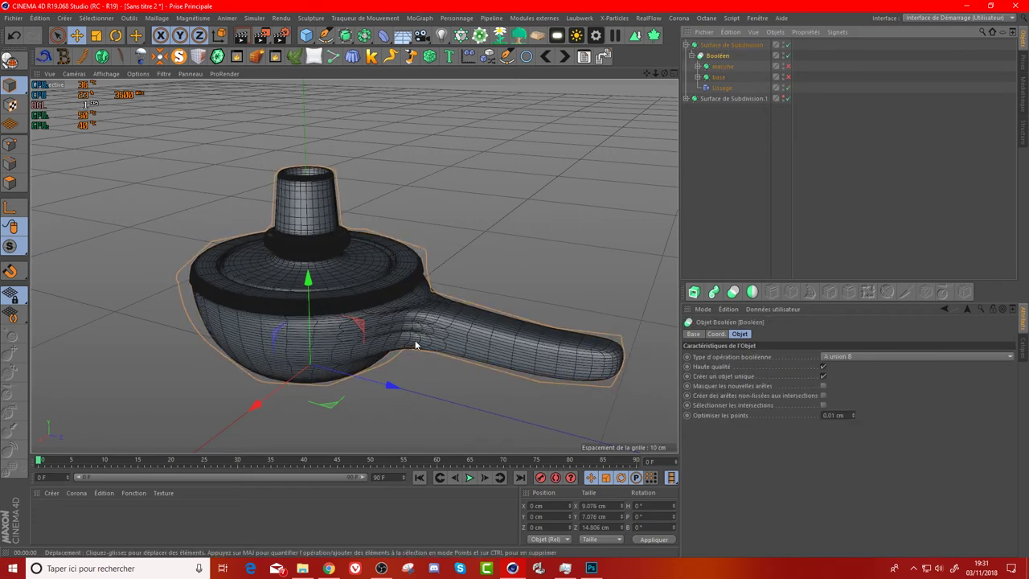
# - Render the active view to preview the smoothed earbud
pyautogui.scroll(2, 426, 340)
pyautogui.scroll(3, 426, 341)
pyautogui.scroll(-3, 426, 341)
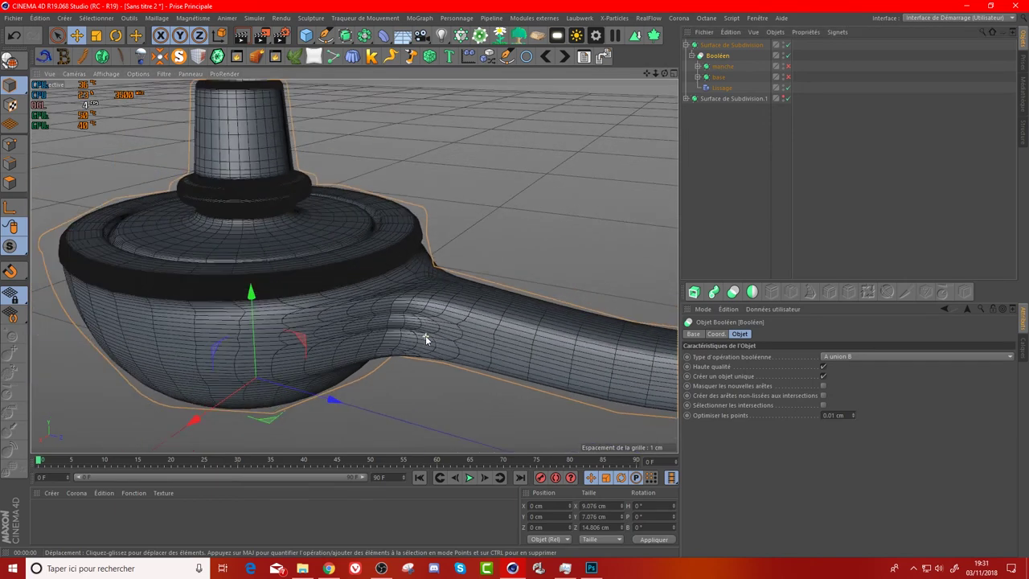
pyautogui.click(239, 41)
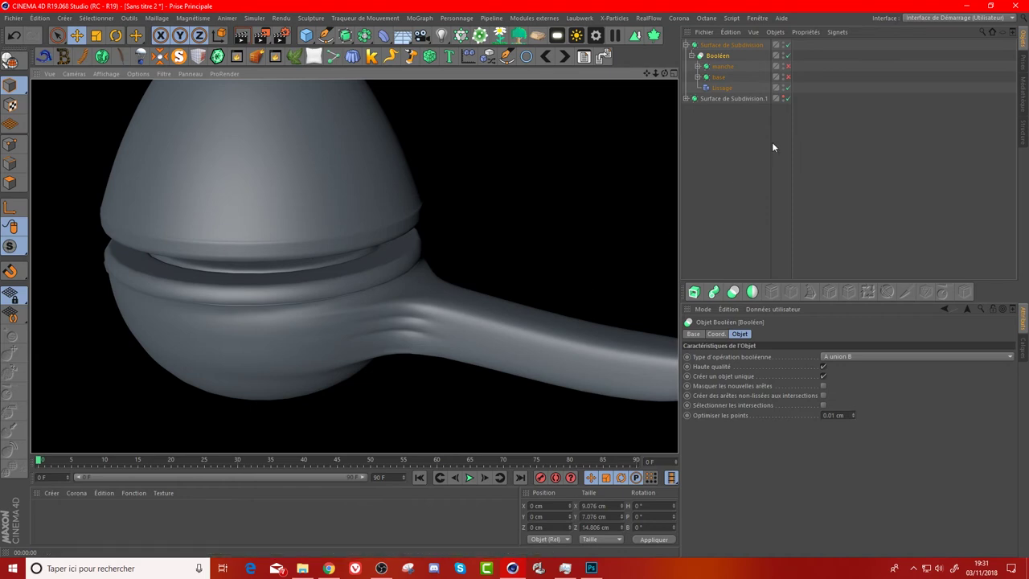
pyautogui.click(720, 57)
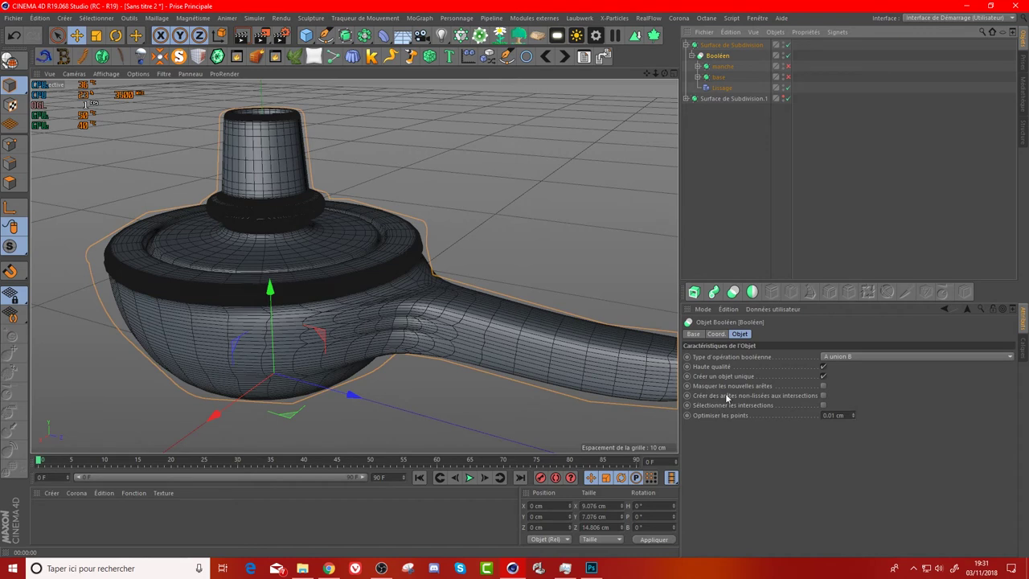
pyautogui.click(823, 387)
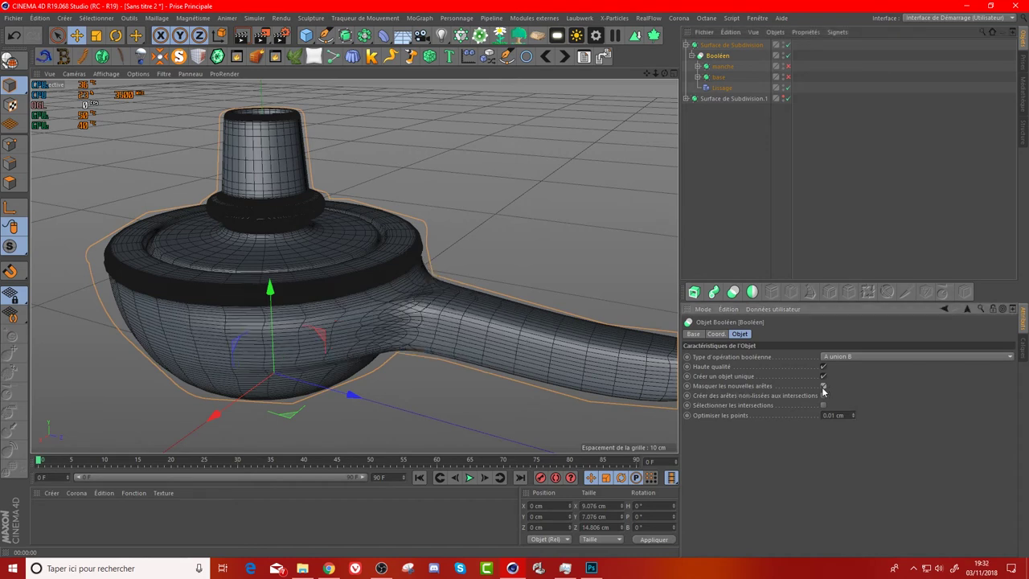
pyautogui.click(787, 87)
pyautogui.click(787, 89)
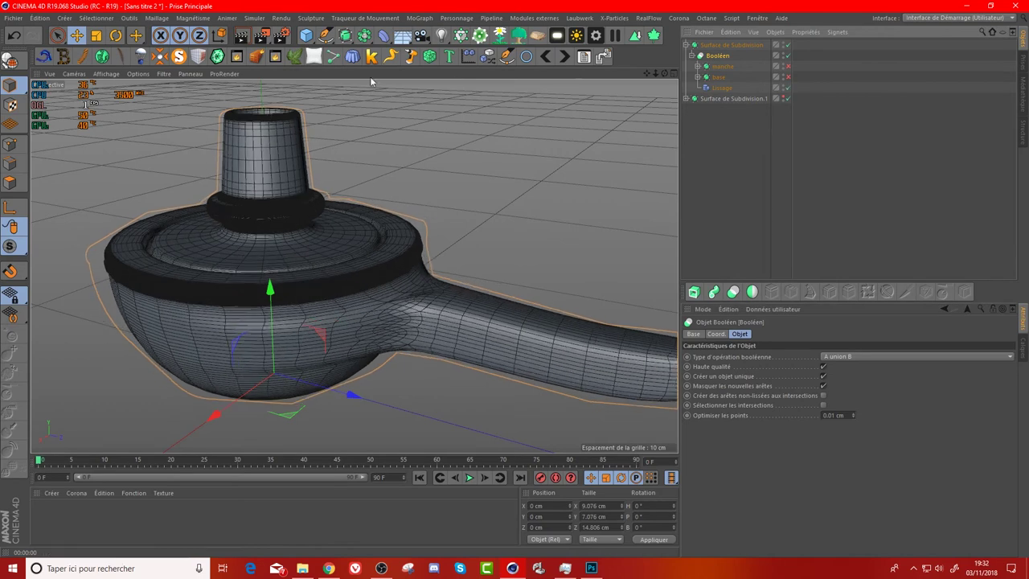
pyautogui.click(242, 37)
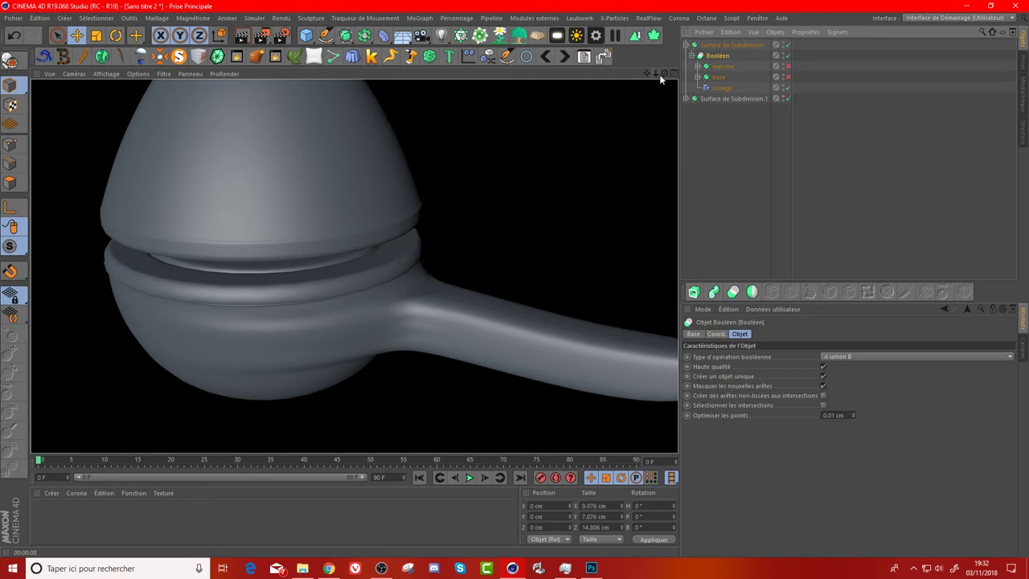
pyautogui.moveTo(664, 73); pyautogui.dragTo(563, 76)
pyautogui.keyDown('alt'); pyautogui.moveTo(354, 265); pyautogui.dragTo(354, 266); pyautogui.keyUp('alt')
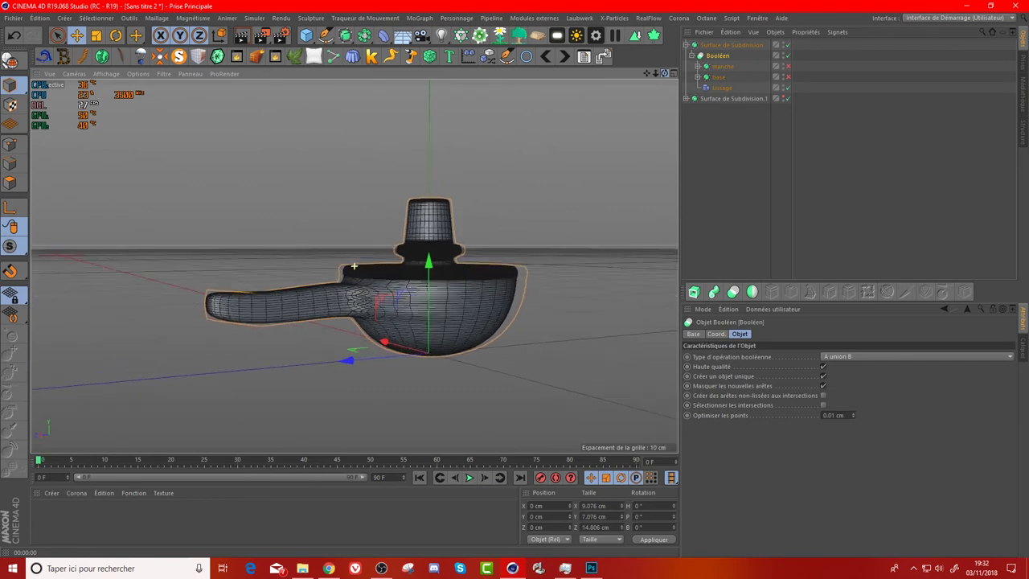
pyautogui.scroll(3, 326, 186)
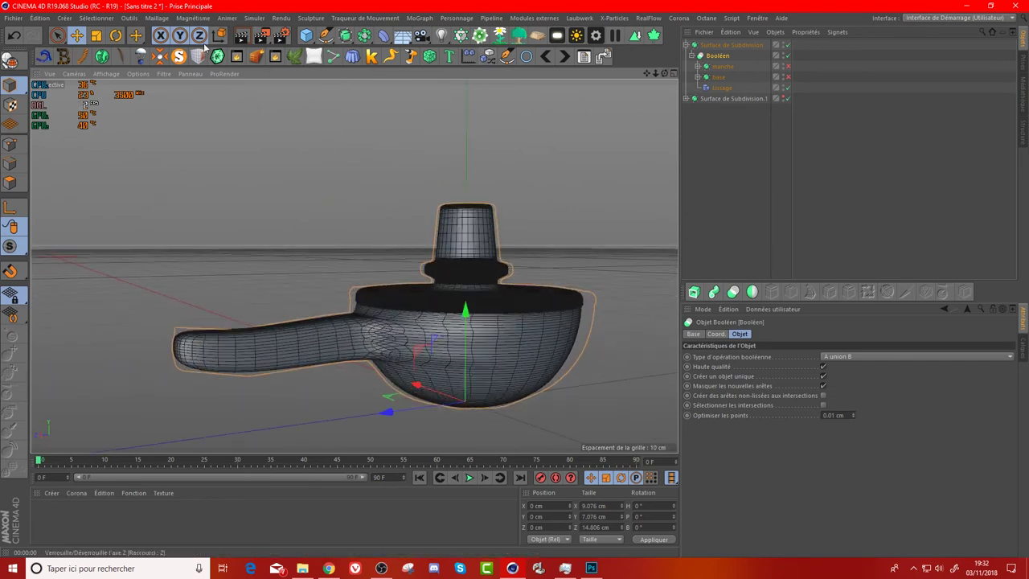
pyautogui.click(238, 39)
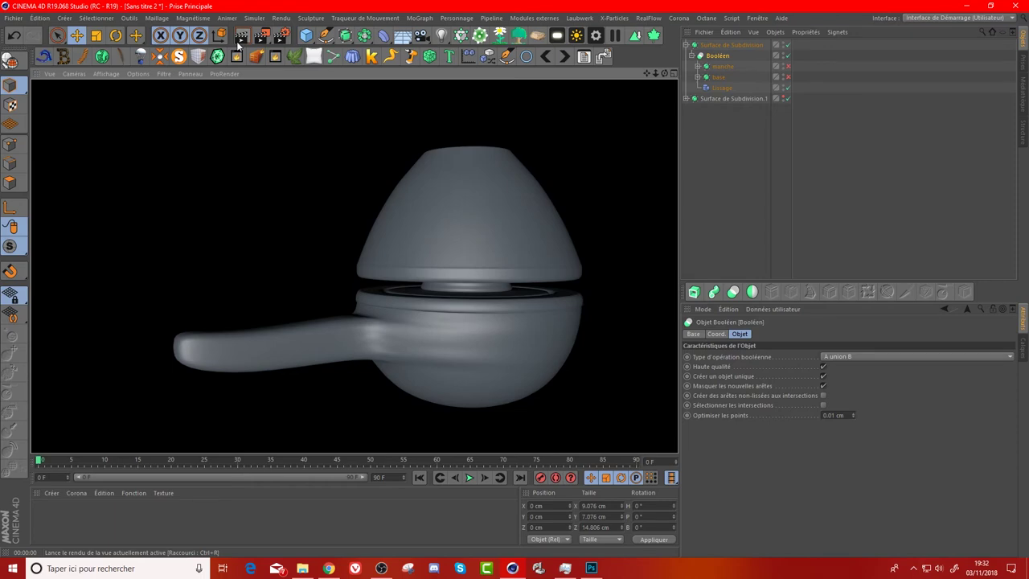
pyautogui.keyDown('alt'); pyautogui.moveTo(354, 265); pyautogui.dragTo(775, 65); pyautogui.keyUp('alt')
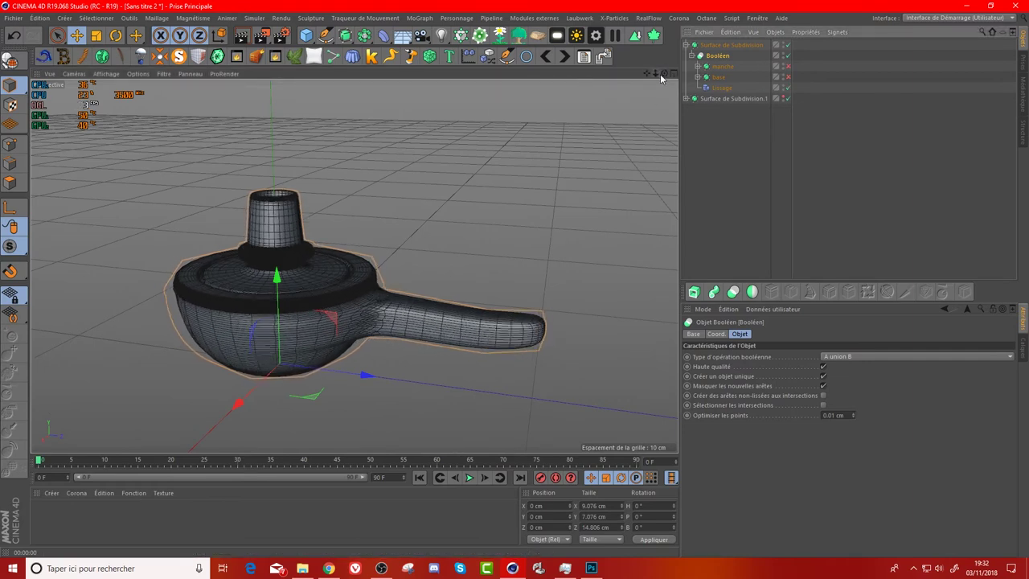
pyautogui.moveTo(664, 74); pyautogui.dragTo(664, 76)
pyautogui.scroll(3, 278, 318)
pyautogui.scroll(3, 354, 304)
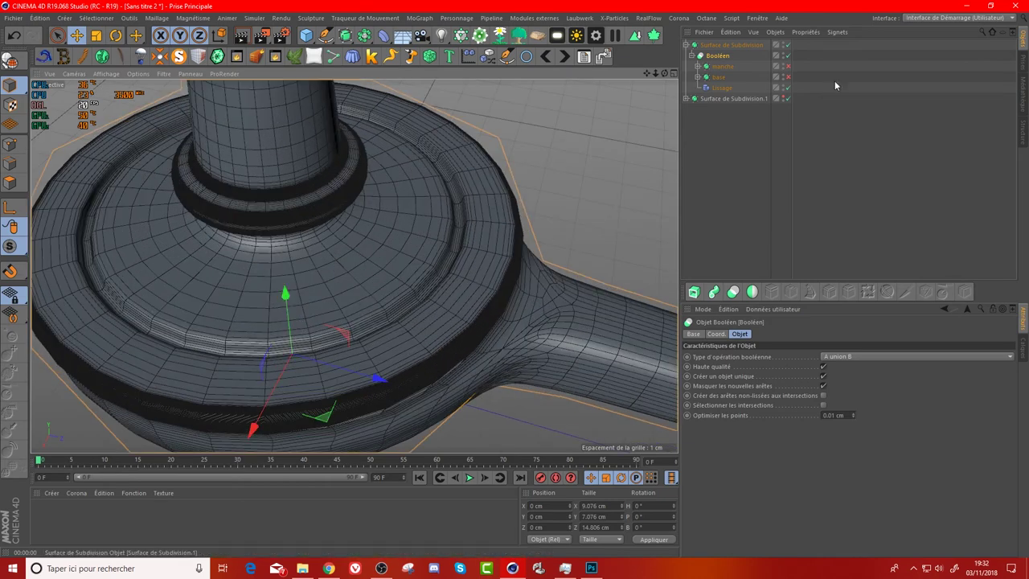
pyautogui.click(788, 88)
pyautogui.click(788, 87)
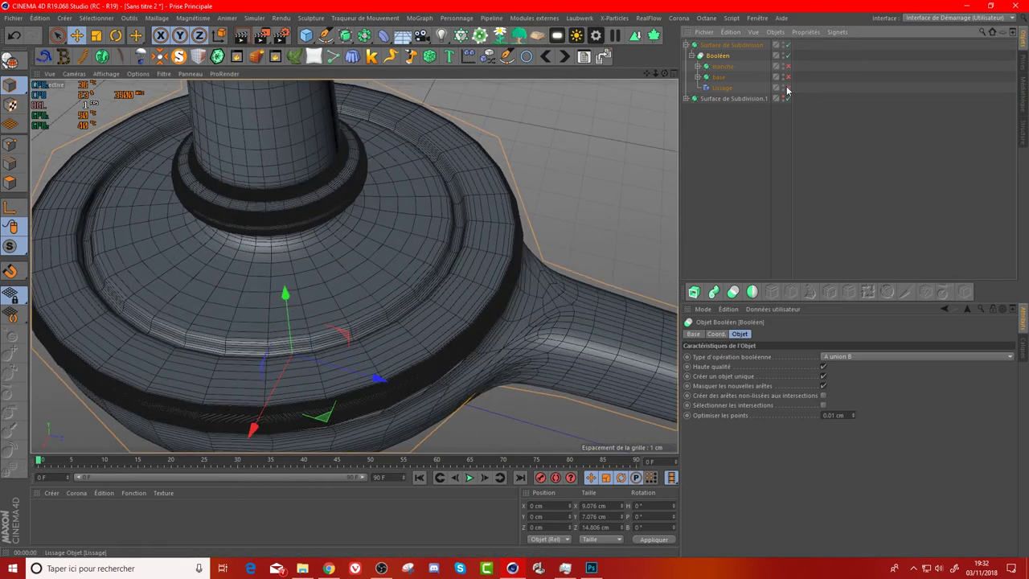
# - Move Révolution out of the base group directly into the Booléen
pyautogui.click(788, 88)
pyautogui.scroll(-5, 353, 266)
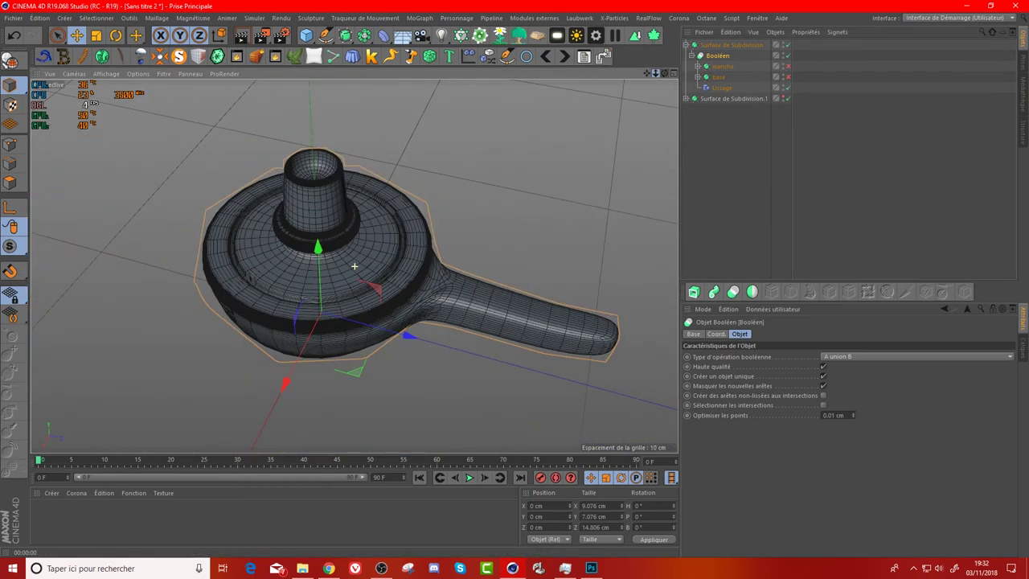
pyautogui.moveTo(664, 74); pyautogui.dragTo(691, 88)
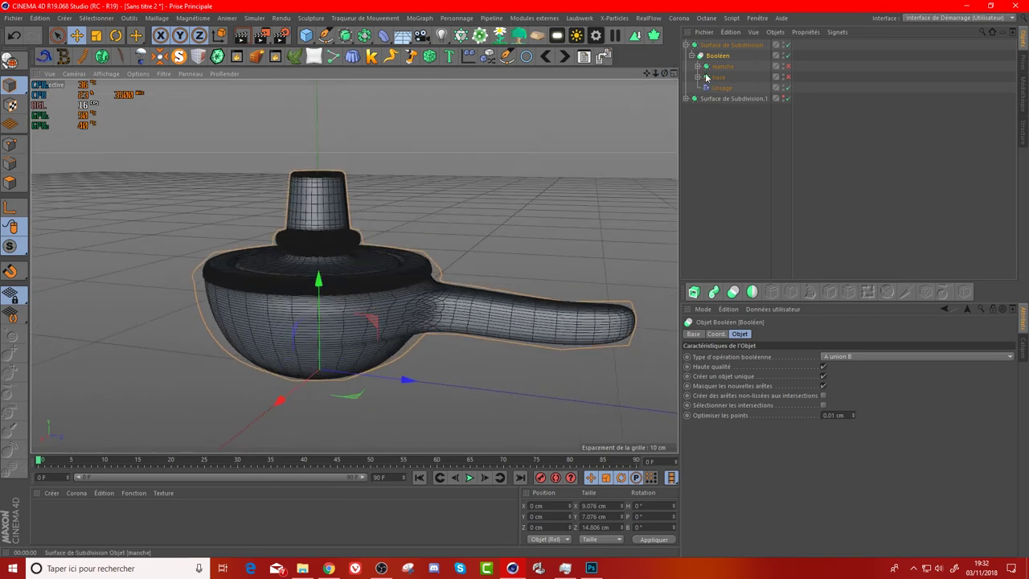
pyautogui.click(698, 76)
pyautogui.moveTo(721, 89); pyautogui.dragTo(720, 99)
# - Move the Cube from manche directly under Booléen and delete the empty base group
pyautogui.click(698, 70)
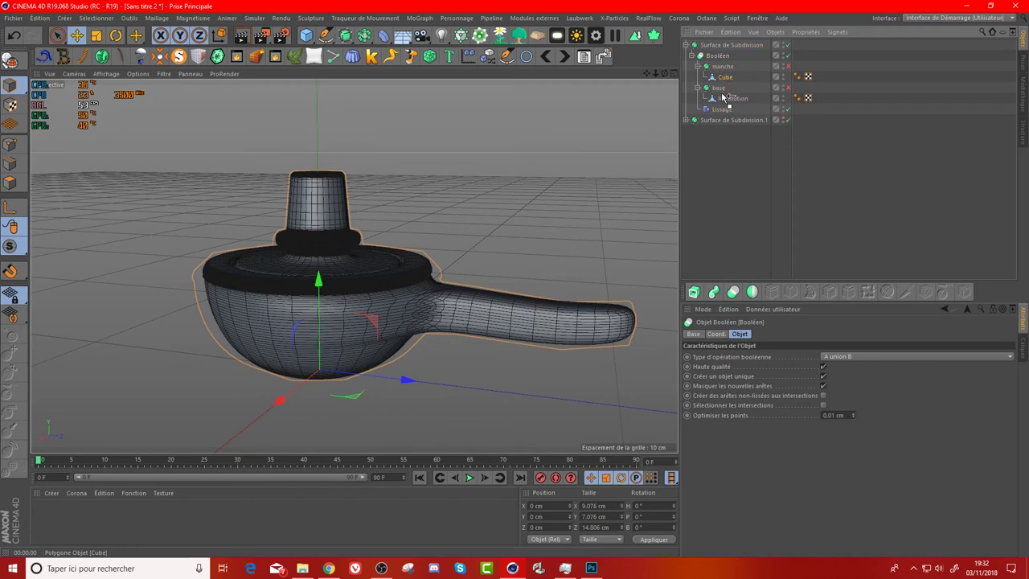
pyautogui.click(726, 87)
pyautogui.moveTo(724, 94); pyautogui.dragTo(718, 81)
pyautogui.click(718, 80)
pyautogui.press('Delete')
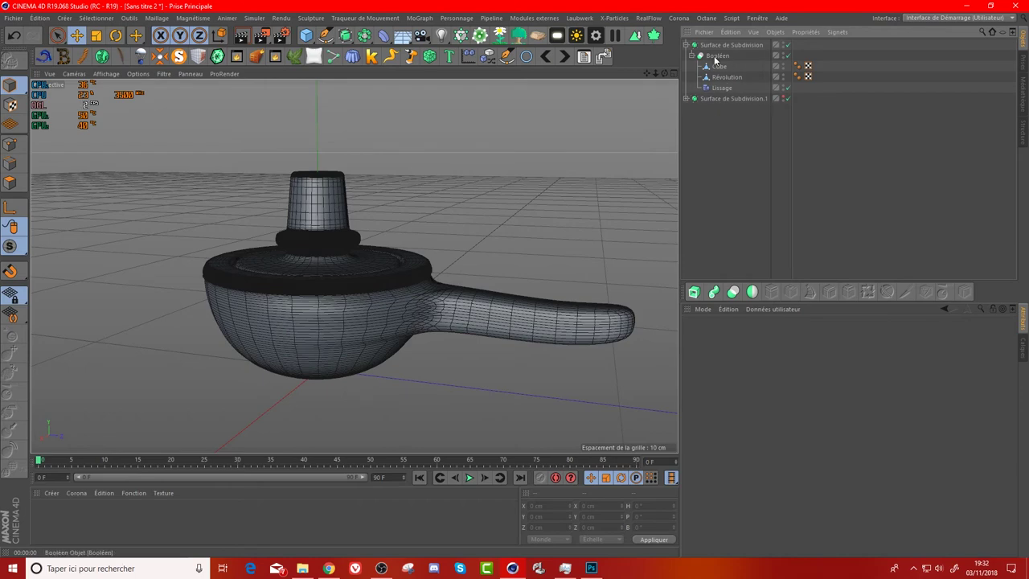
pyautogui.click(730, 45)
pyautogui.click(692, 55)
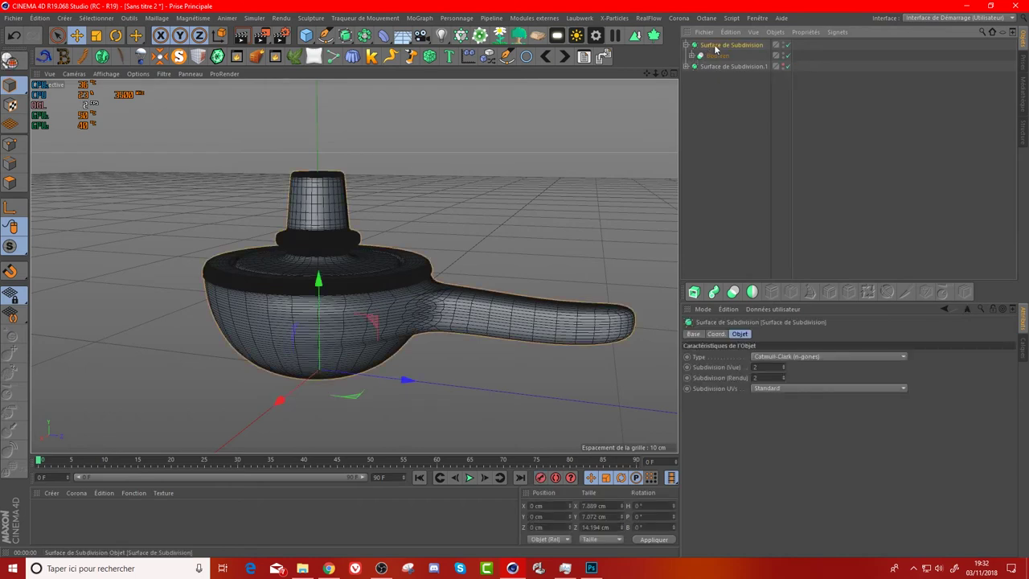
# - Enable Surface de Subdivision.1 so the earbud cap shows again, checking it from several angles
pyautogui.moveTo(663, 78); pyautogui.dragTo(353, 265)
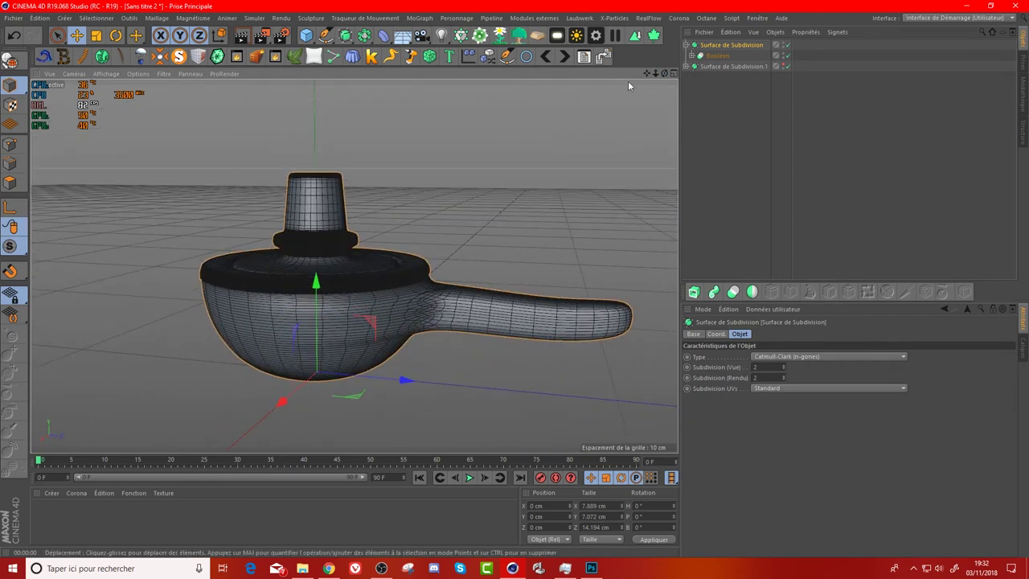
pyautogui.moveTo(664, 74); pyautogui.dragTo(354, 265)
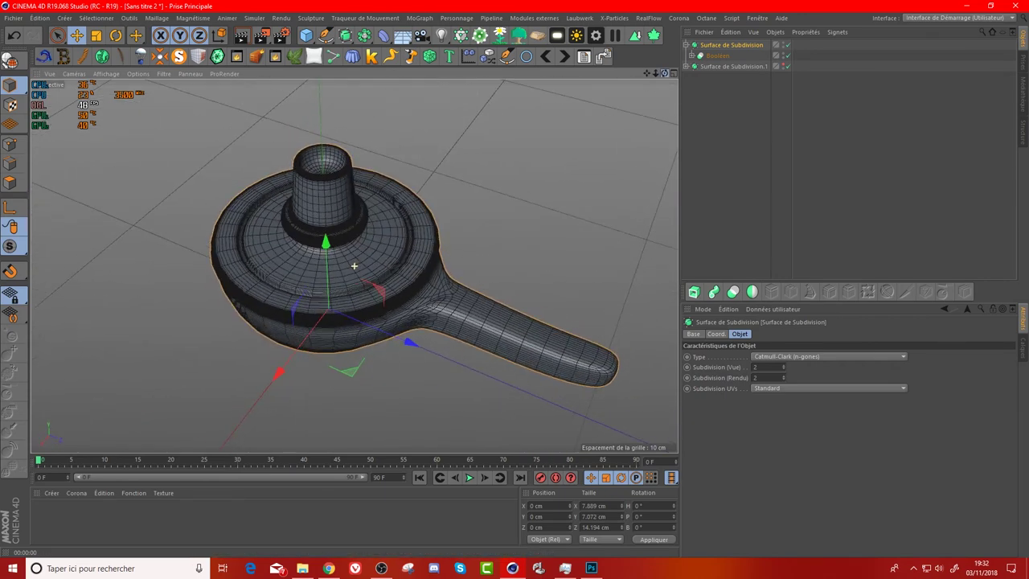
pyautogui.click(786, 67)
pyautogui.moveTo(664, 73); pyautogui.dragTo(353, 265)
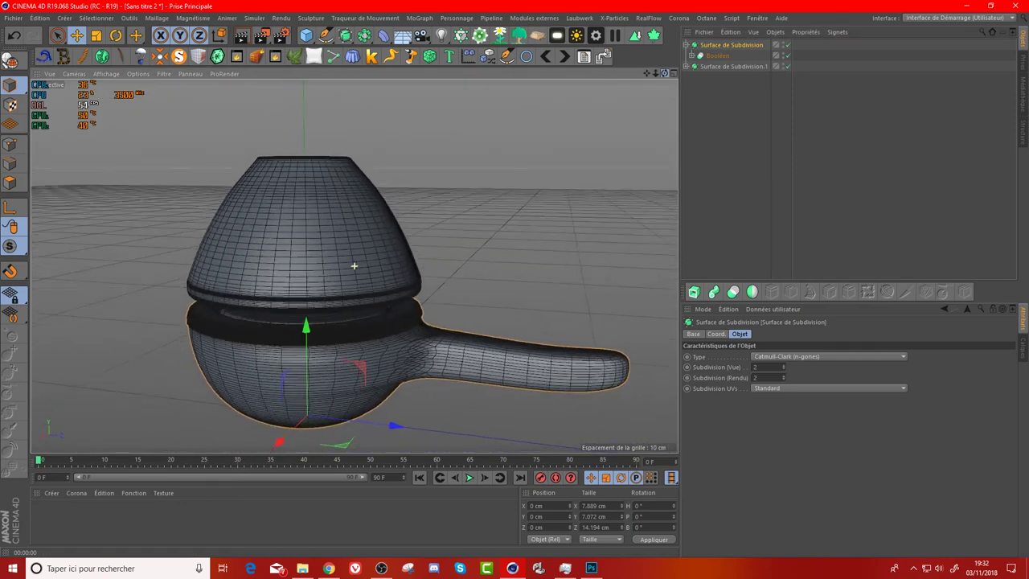
pyautogui.moveTo(664, 74)
pyautogui.mouseDown()
pyautogui.moveTo(354, 266)
pyautogui.moveTo(467, 325)
pyautogui.mouseUp()
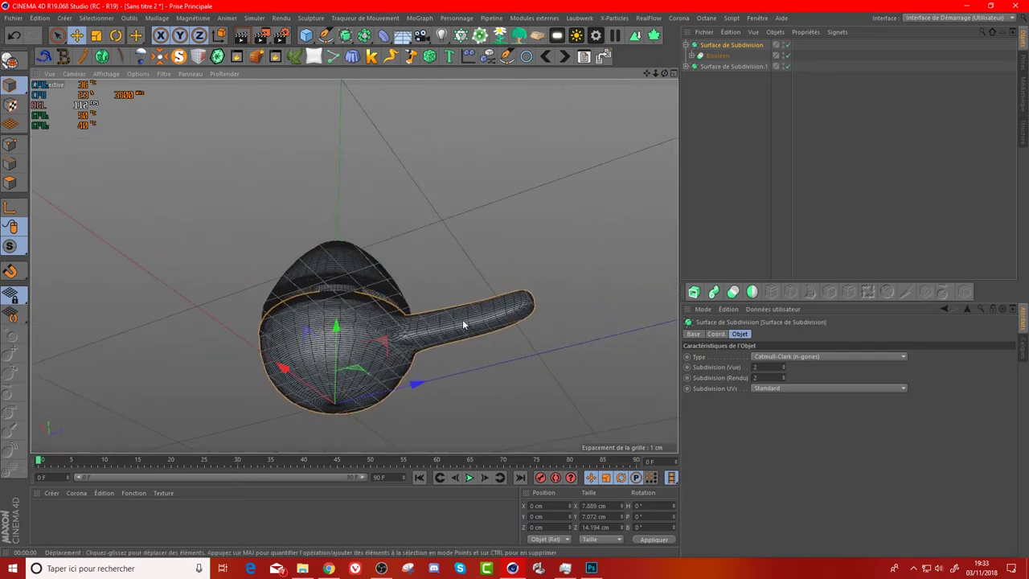
pyautogui.keyDown('alt'); pyautogui.moveTo(468, 325); pyautogui.dragTo(484, 368); pyautogui.keyUp('alt')
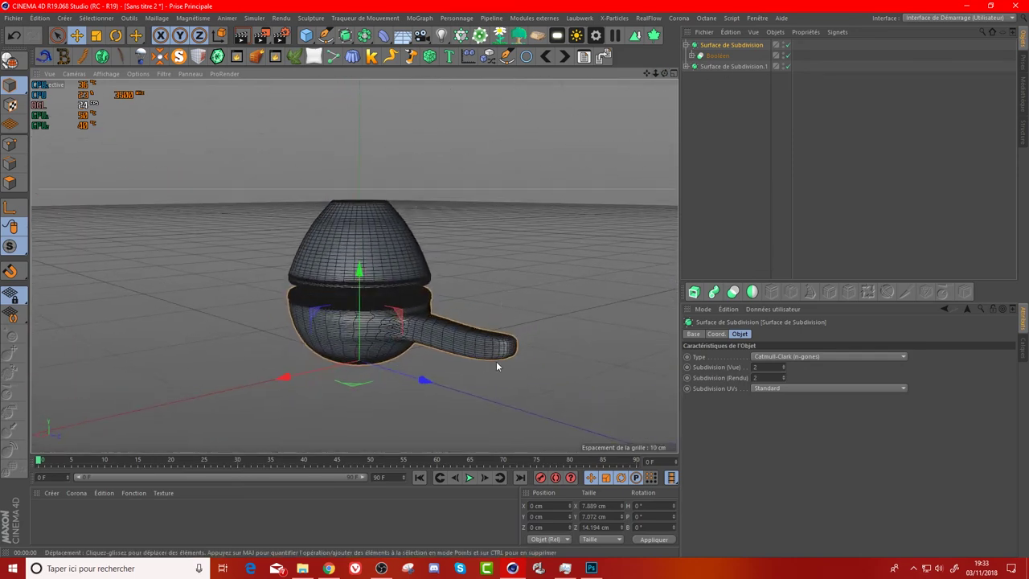
pyautogui.moveTo(664, 73); pyautogui.dragTo(635, 76)
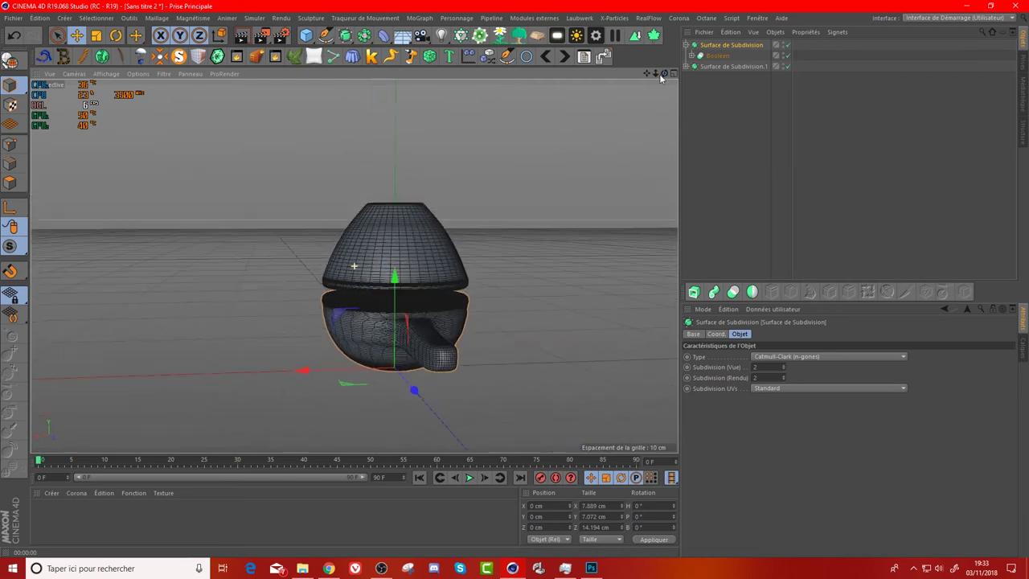
# - Switch off the outer Surface de Subdivision to expose the cage and select the Cube handle
pyautogui.click(692, 55)
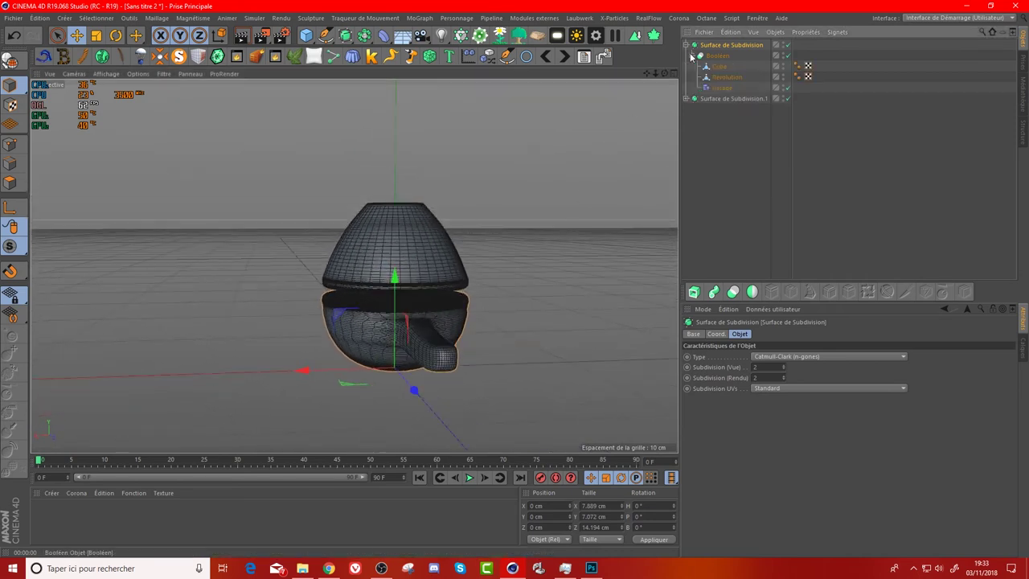
pyautogui.click(787, 45)
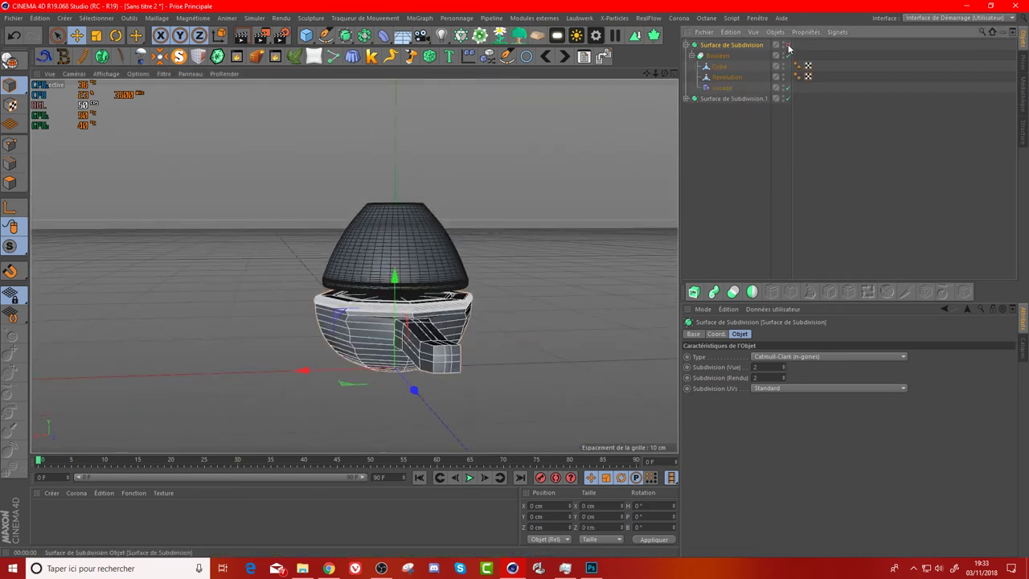
pyautogui.click(713, 78)
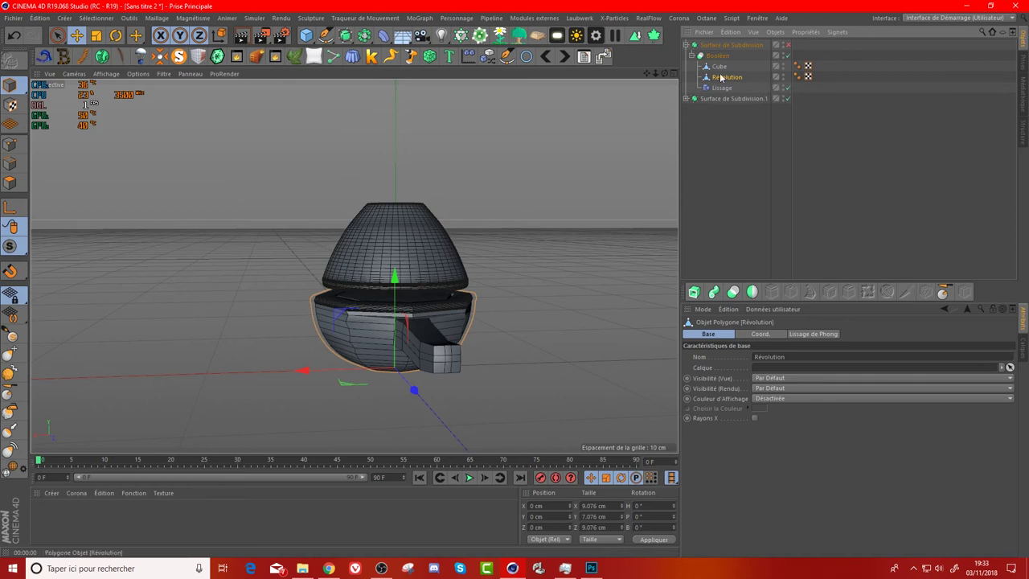
pyautogui.click(720, 66)
pyautogui.scroll(5, 444, 368)
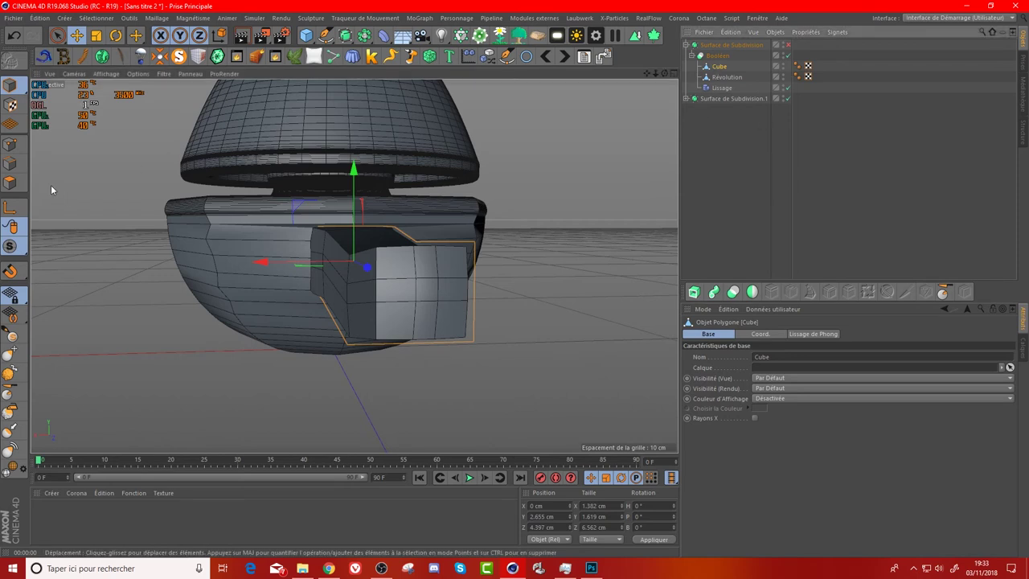
# - In Polygon mode, select the Cube's end face and inset it with a border
pyautogui.click(11, 183)
pyautogui.click(59, 37)
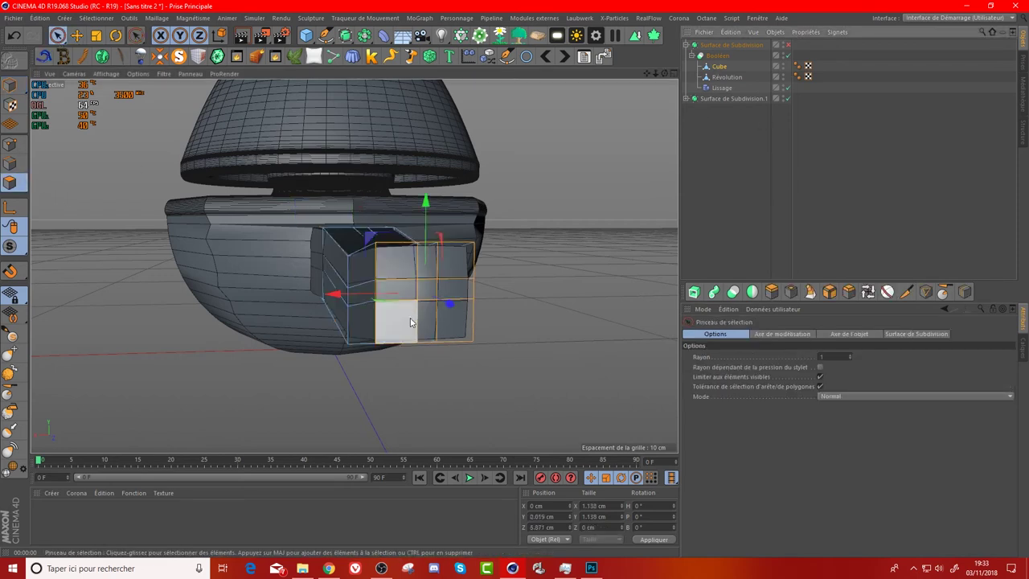
pyautogui.click(791, 291)
pyautogui.rightClick(581, 298)
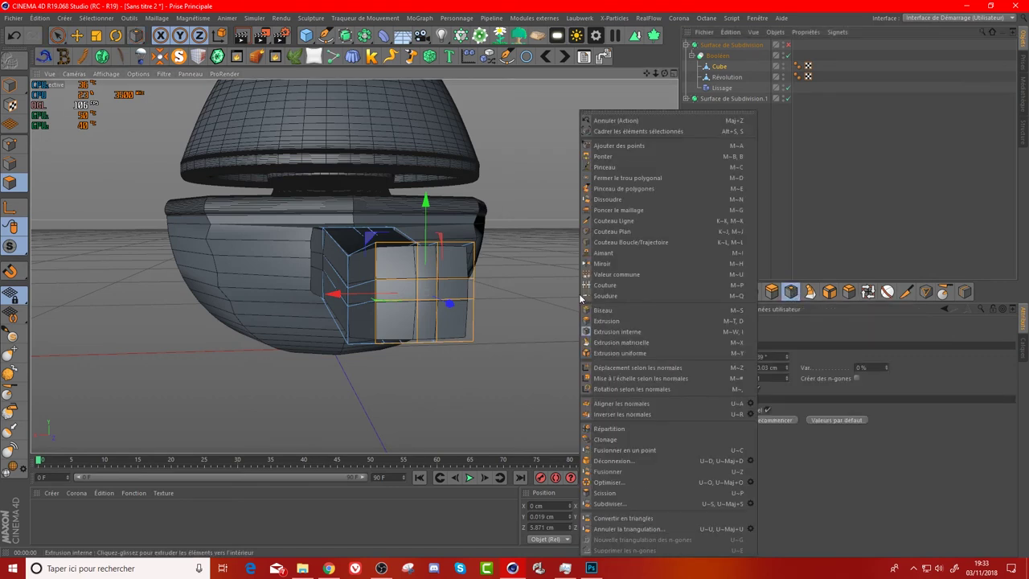
pyautogui.click(616, 331)
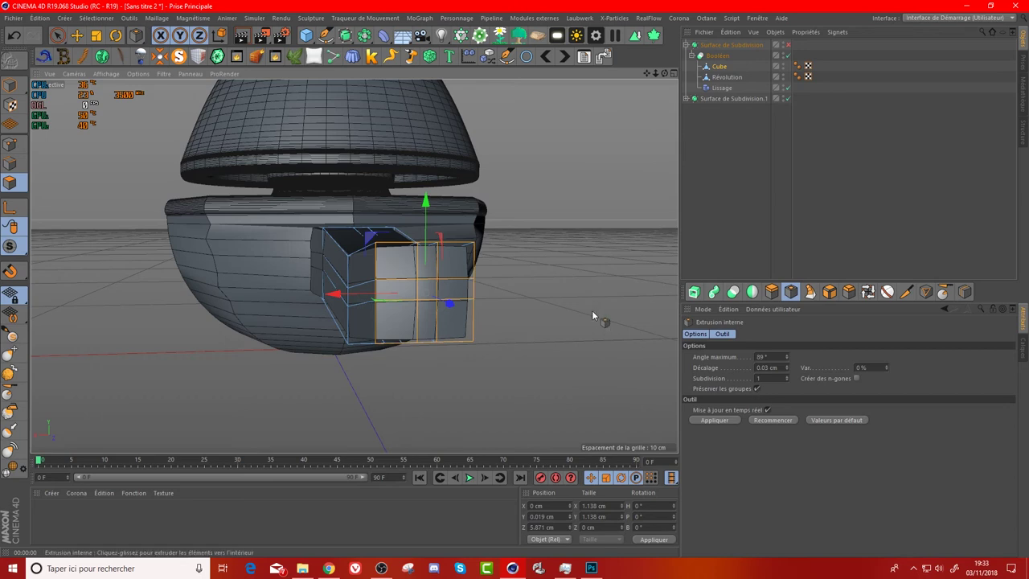
pyautogui.moveTo(591, 310); pyautogui.dragTo(619, 311)
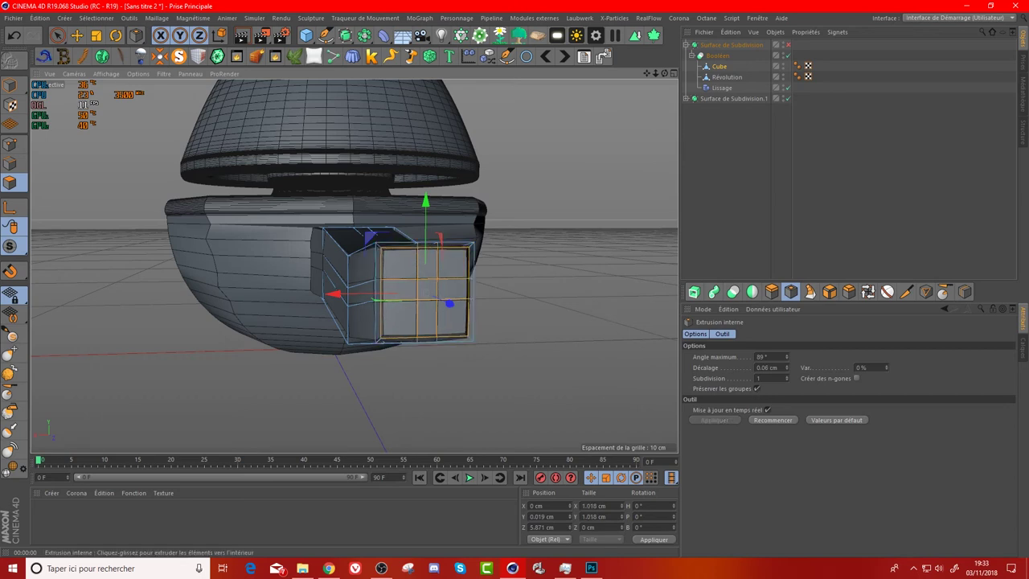
pyautogui.moveTo(585, 311); pyautogui.dragTo(612, 311)
# - Extrude the inset face inward by -0.76 cm to hollow the handle tip
pyautogui.rightClick(586, 310)
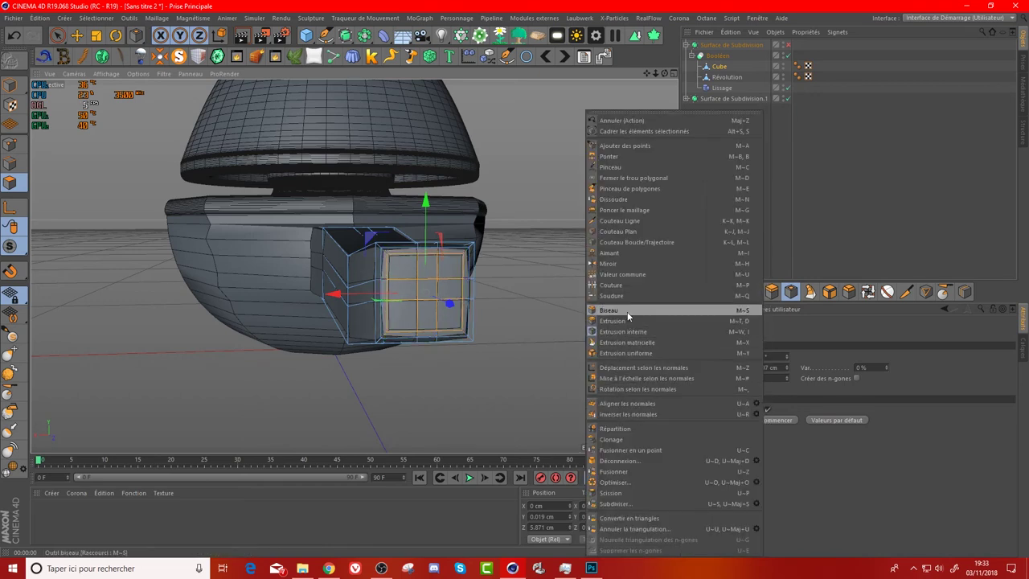
pyautogui.click(620, 321)
pyautogui.moveTo(577, 265); pyautogui.dragTo(554, 267)
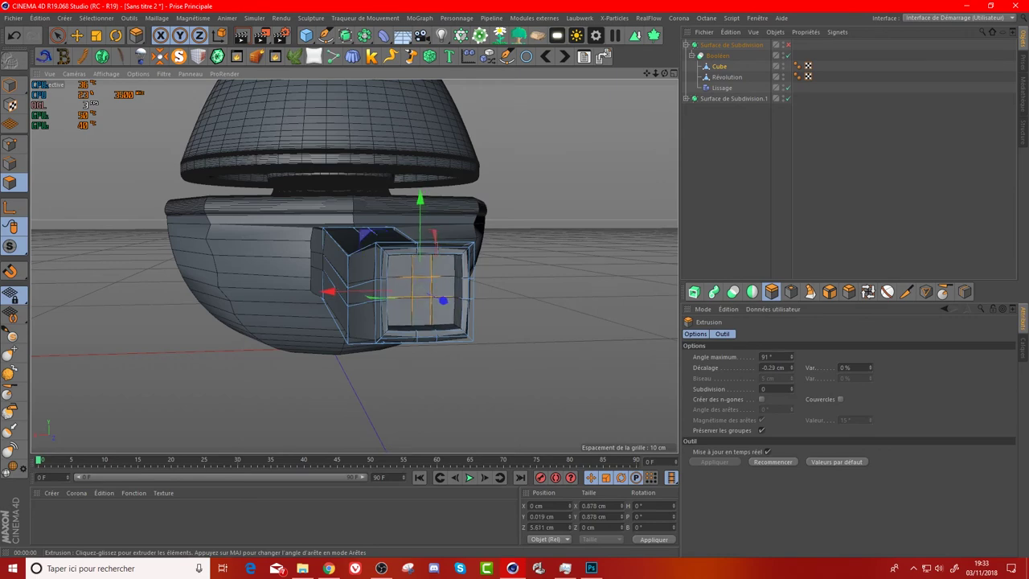
pyautogui.moveTo(555, 267); pyautogui.dragTo(632, 188)
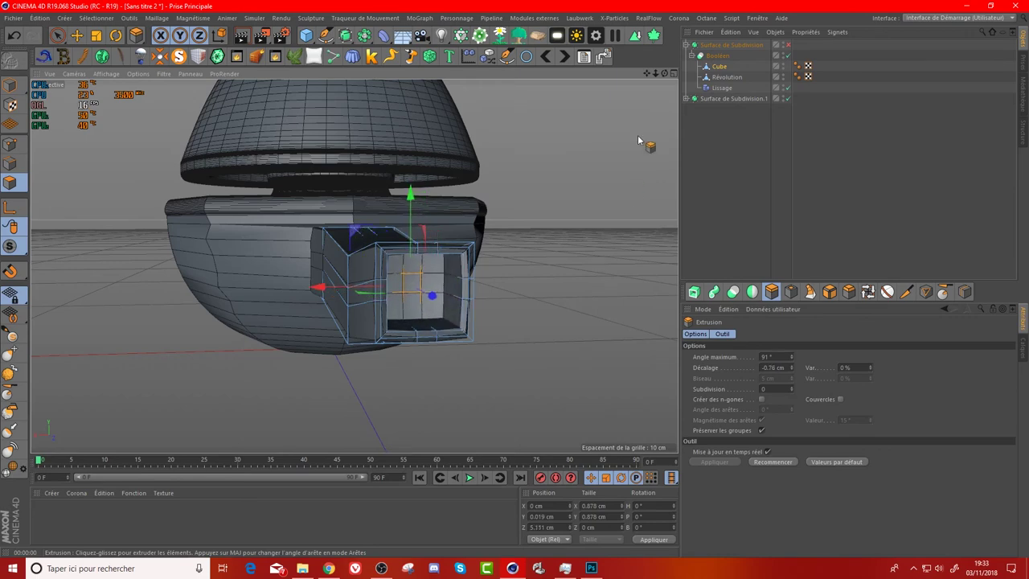
pyautogui.moveTo(665, 75); pyautogui.dragTo(354, 265)
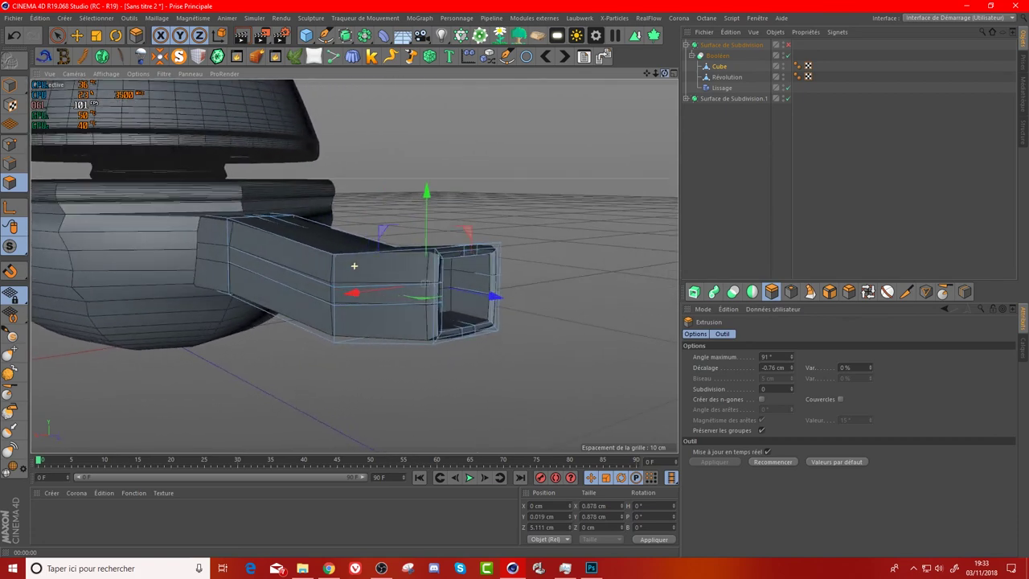
pyautogui.moveTo(662, 74); pyautogui.dragTo(664, 74)
pyautogui.click(718, 152)
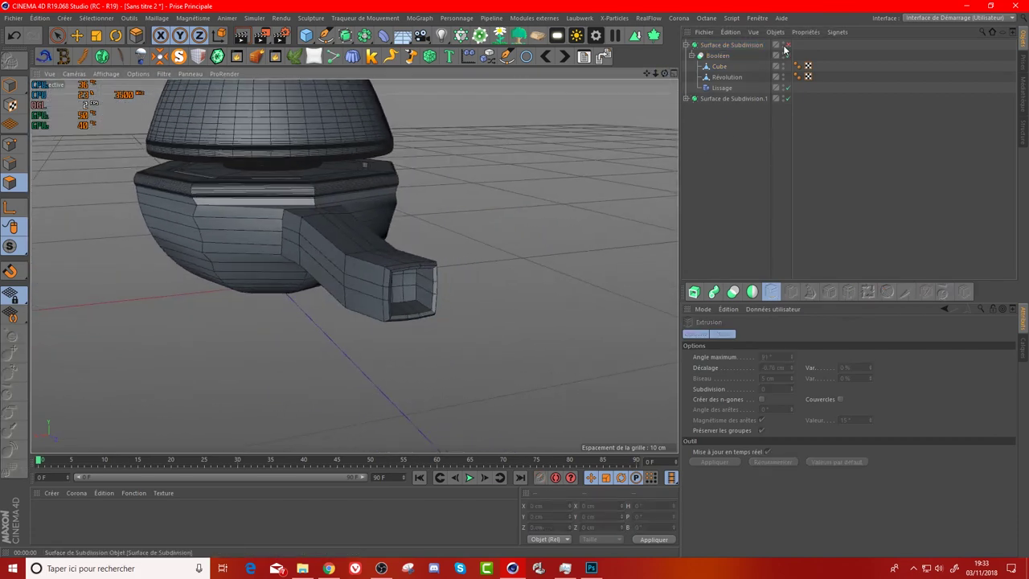
# - Re-enable the outer Surface de Subdivision, then maximise and zoom into the orthographic top view
pyautogui.click(787, 45)
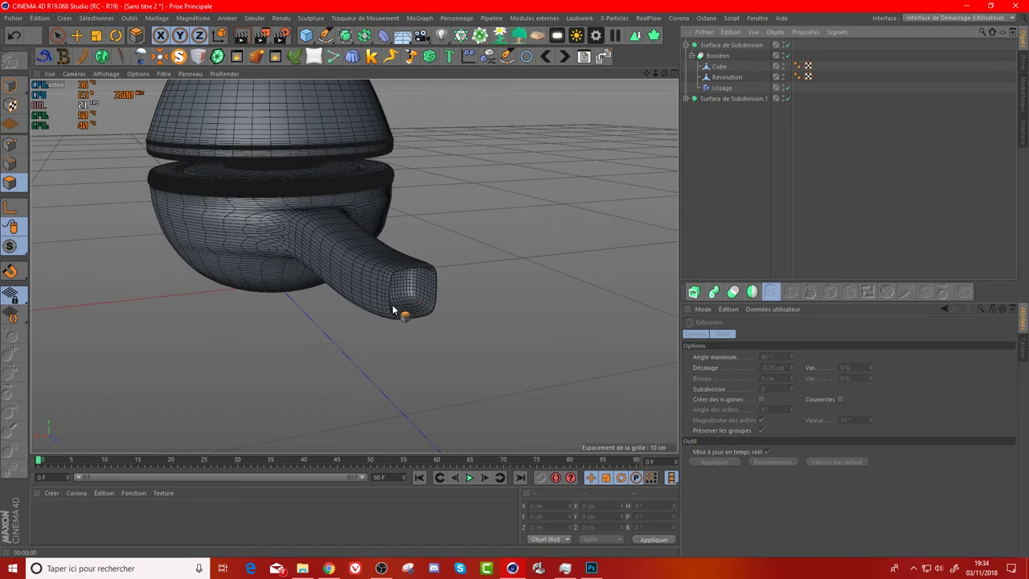
pyautogui.moveTo(678, 74)
pyautogui.mouseDown()
pyautogui.moveTo(354, 266)
pyautogui.moveTo(669, 72)
pyautogui.moveTo(658, 75)
pyautogui.mouseUp()
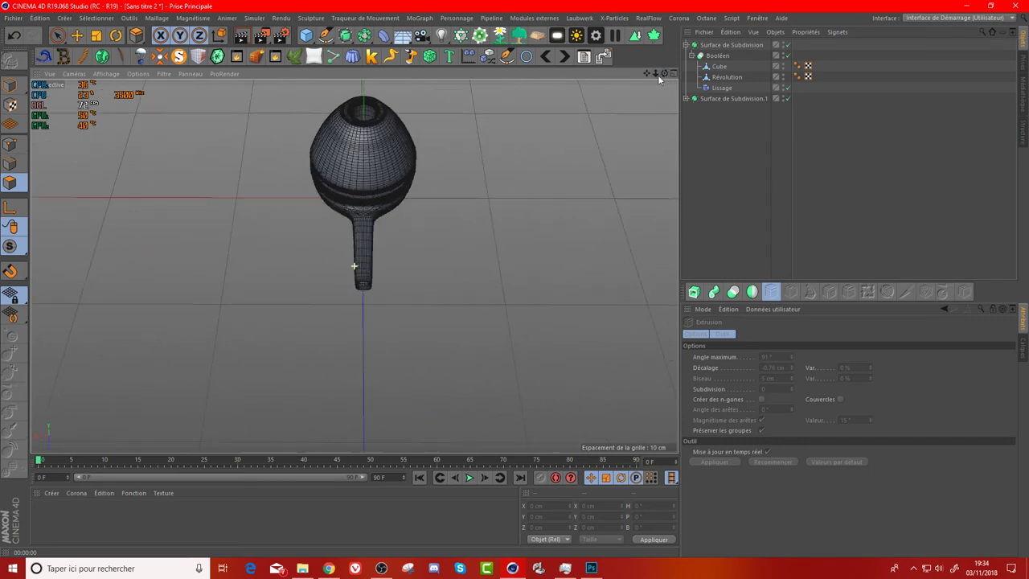
pyautogui.middleClick(541, 187)
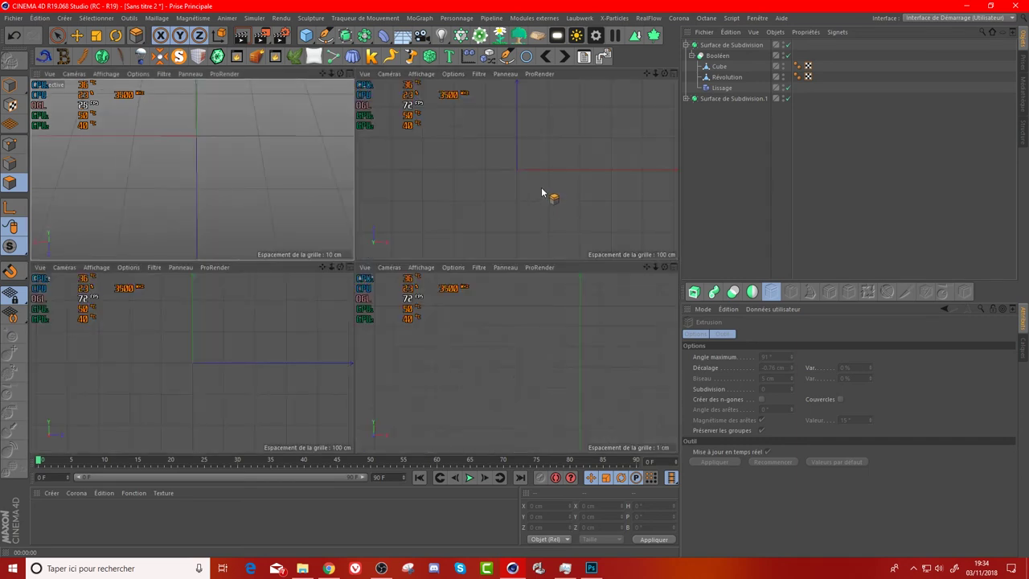
pyautogui.middleClick(482, 159)
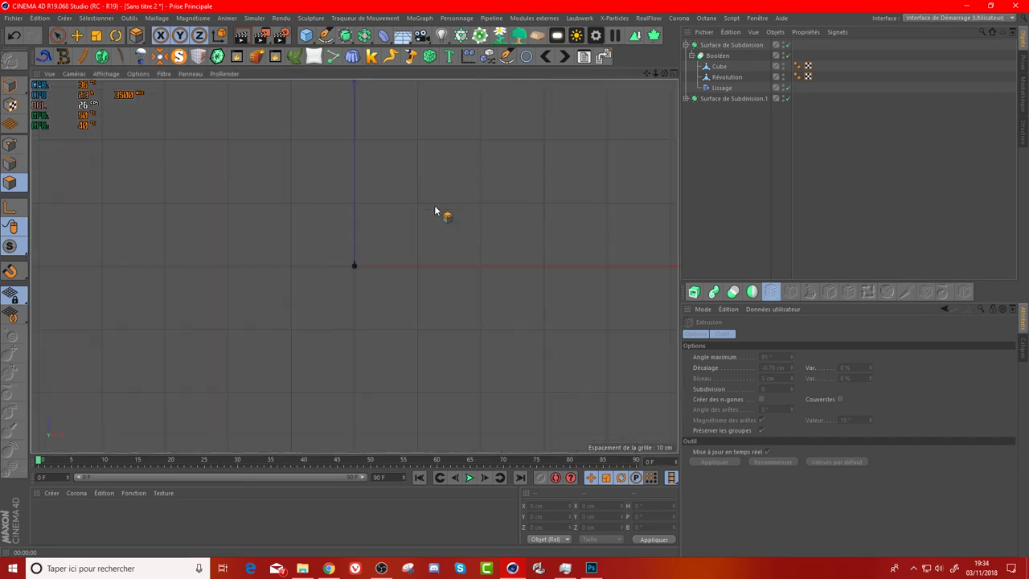
pyautogui.scroll(5, 394, 300)
pyautogui.scroll(2, 406, 274)
pyautogui.scroll(1, 416, 257)
pyautogui.scroll(2, 435, 237)
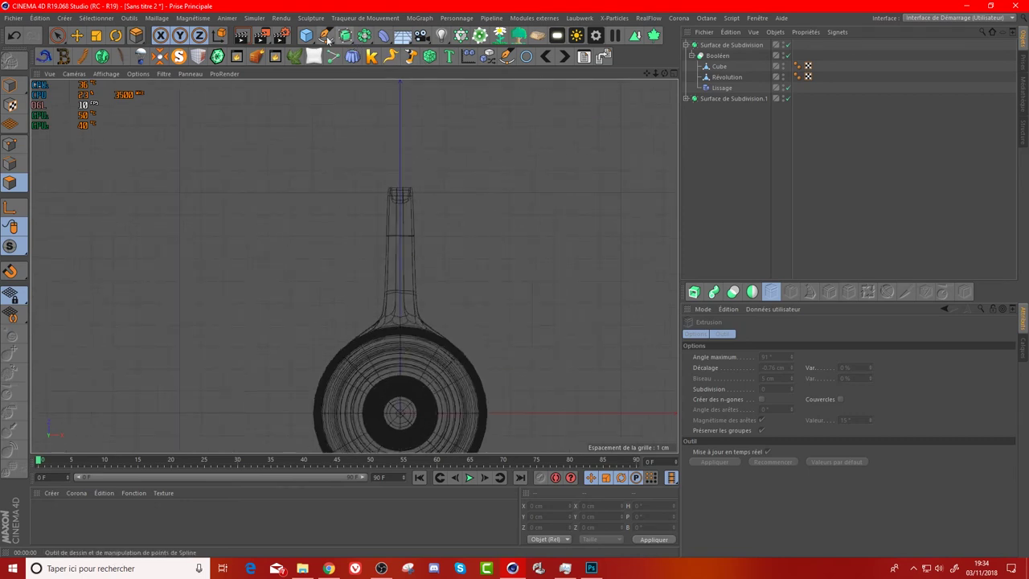
# - Draw a curved Bézier spline with the Plume tool, placing points outward from the handle tip
pyautogui.moveTo(326, 35); pyautogui.dragTo(368, 51)
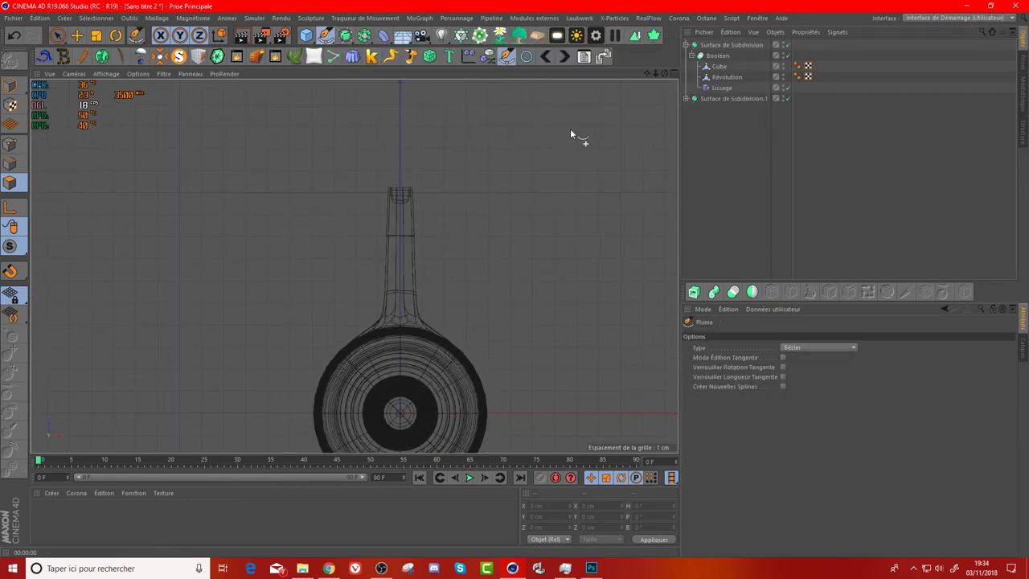
pyautogui.moveTo(656, 73); pyautogui.dragTo(586, 118)
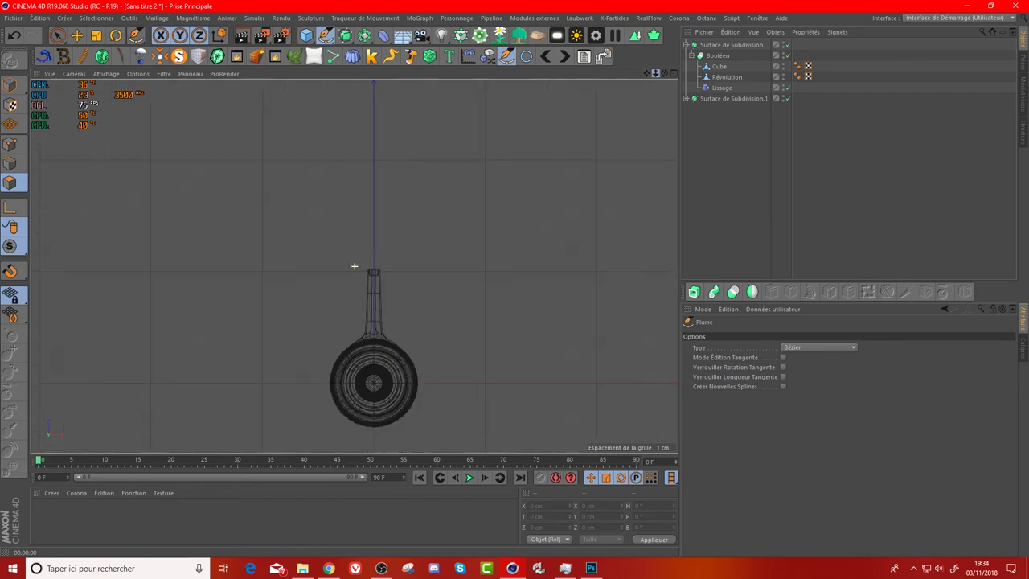
pyautogui.click(384, 289)
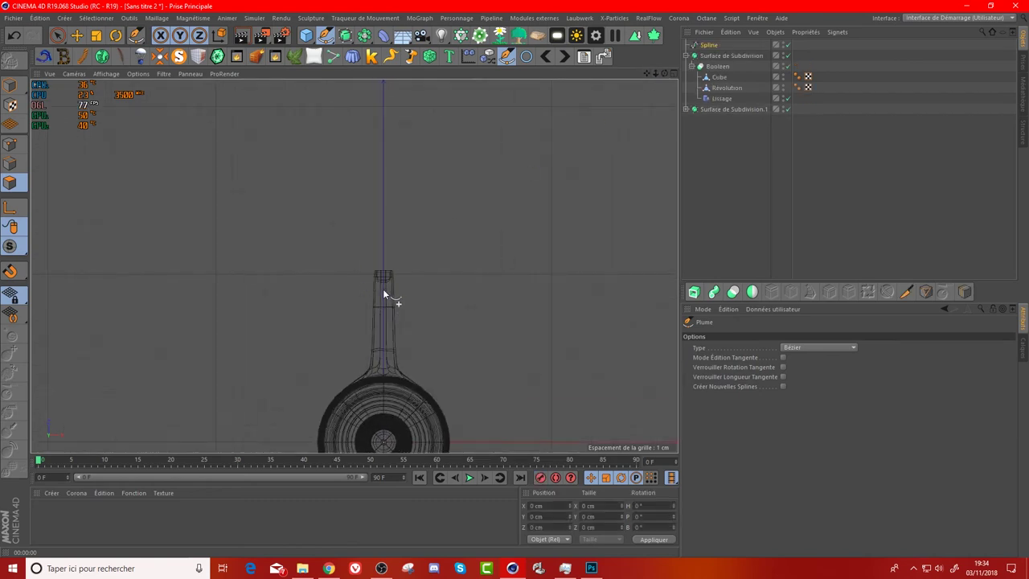
pyautogui.moveTo(656, 73); pyautogui.dragTo(432, 311)
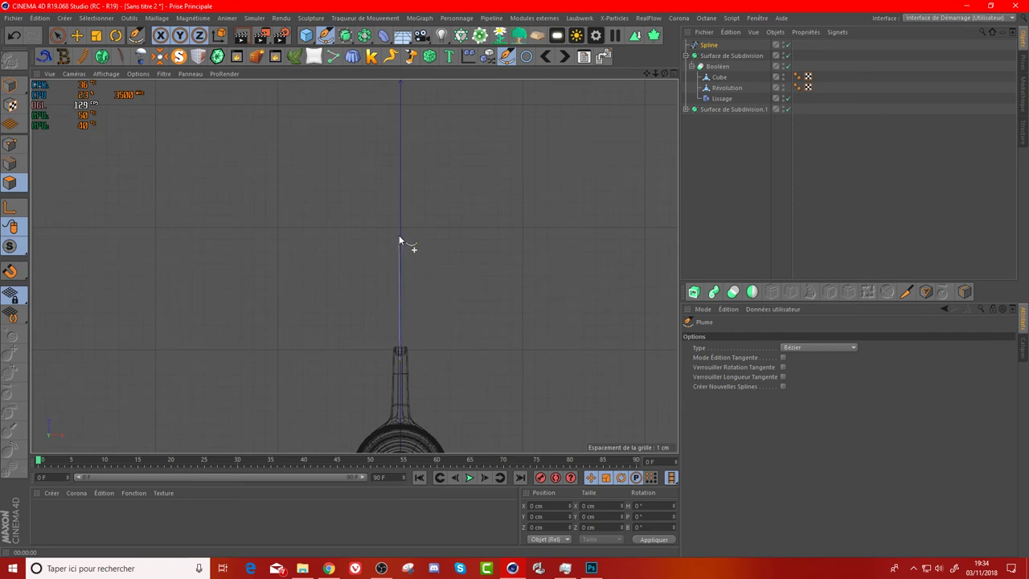
pyautogui.click(400, 304)
pyautogui.moveTo(413, 192); pyautogui.dragTo(414, 163)
pyautogui.click(429, 148)
pyautogui.moveTo(665, 75); pyautogui.dragTo(452, 165)
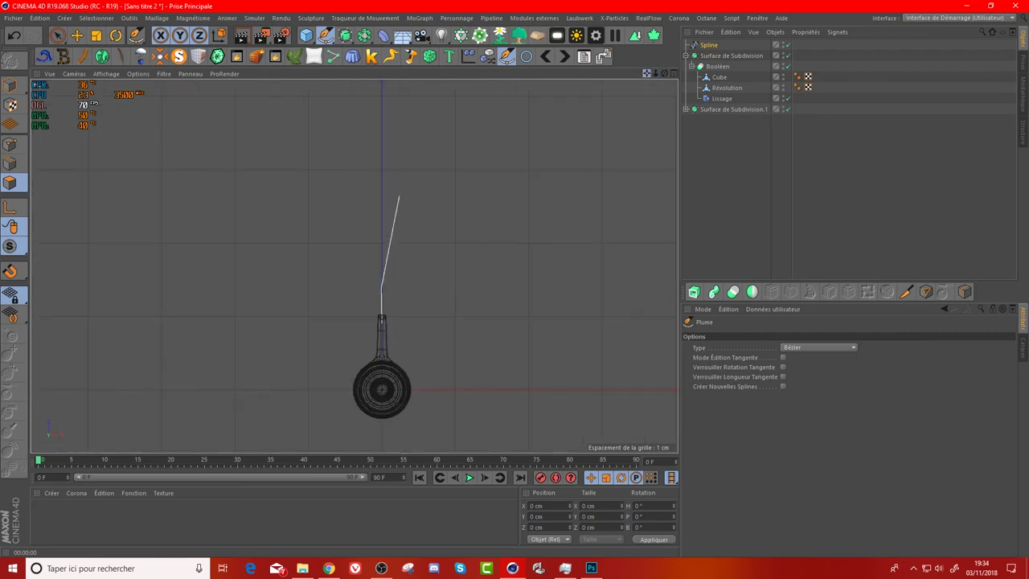
pyautogui.click(411, 126)
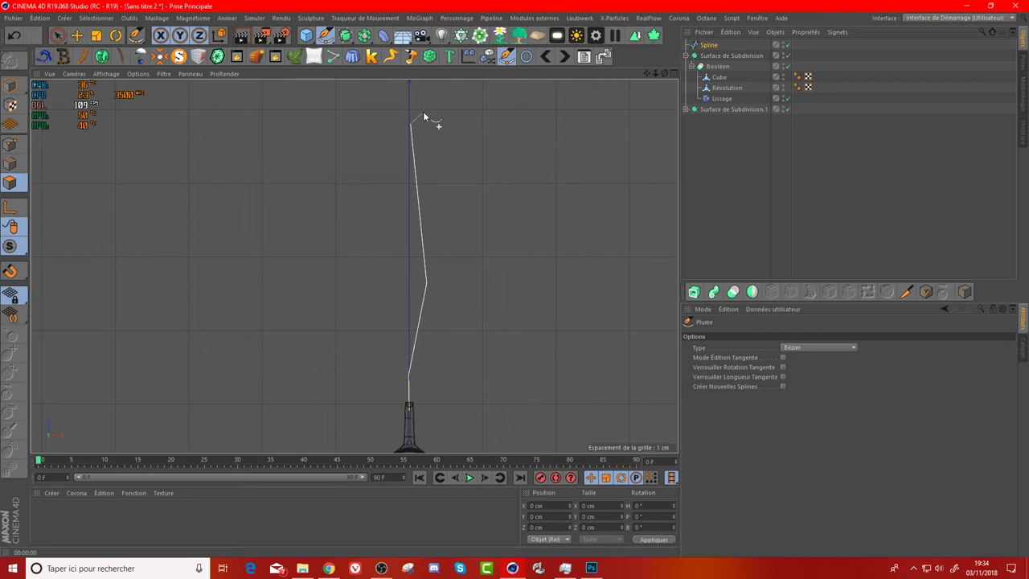
# - Maximise and zoom into the front view, then switch to the Move tool
pyautogui.middleClick(351, 177)
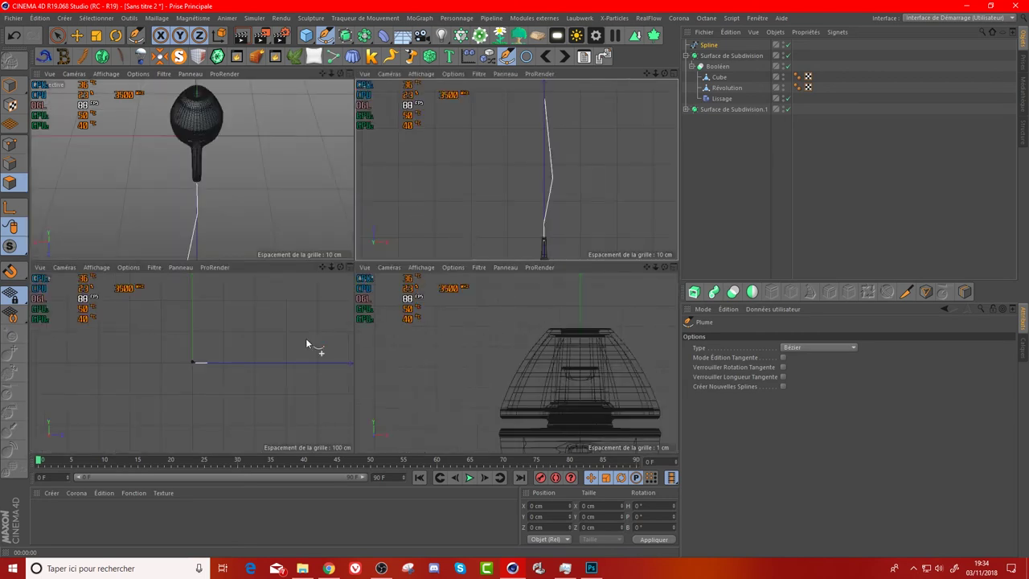
pyautogui.middleClick(306, 345)
pyautogui.scroll(3, 352, 266)
pyautogui.scroll(3, 338, 265)
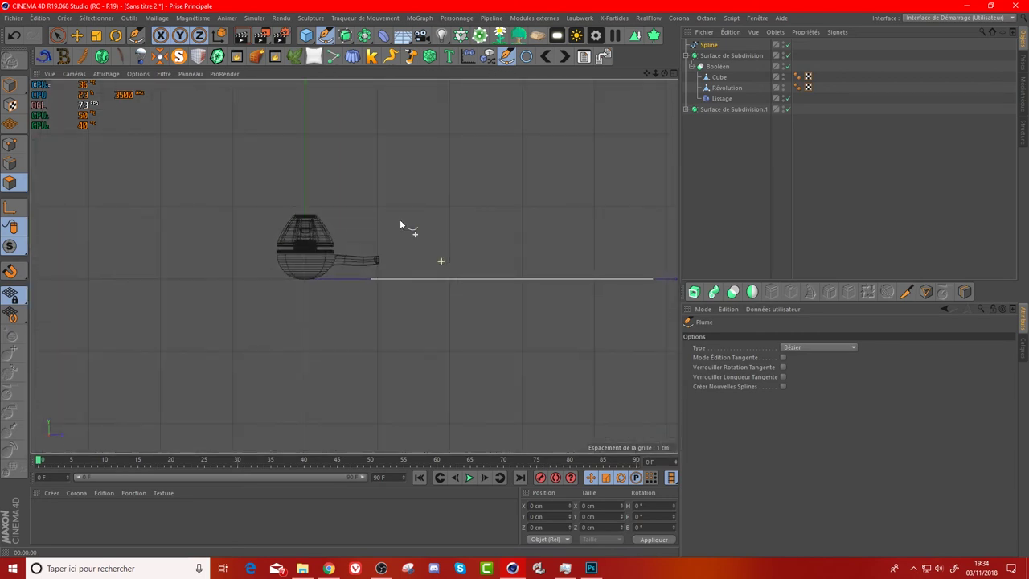
pyautogui.click(77, 35)
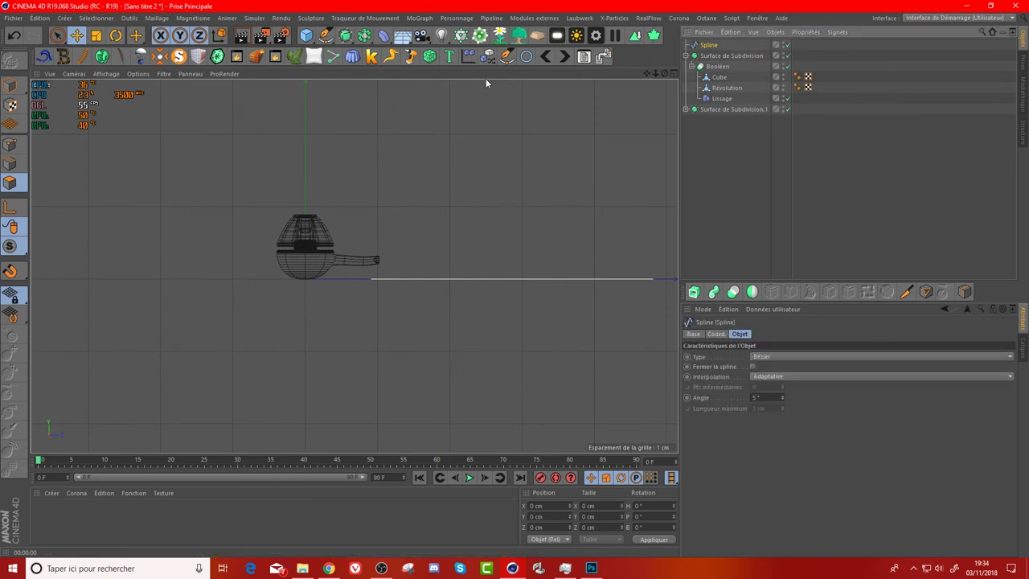
# - Raise the whole spline on Y to line it up with the handle tip
pyautogui.click(9, 86)
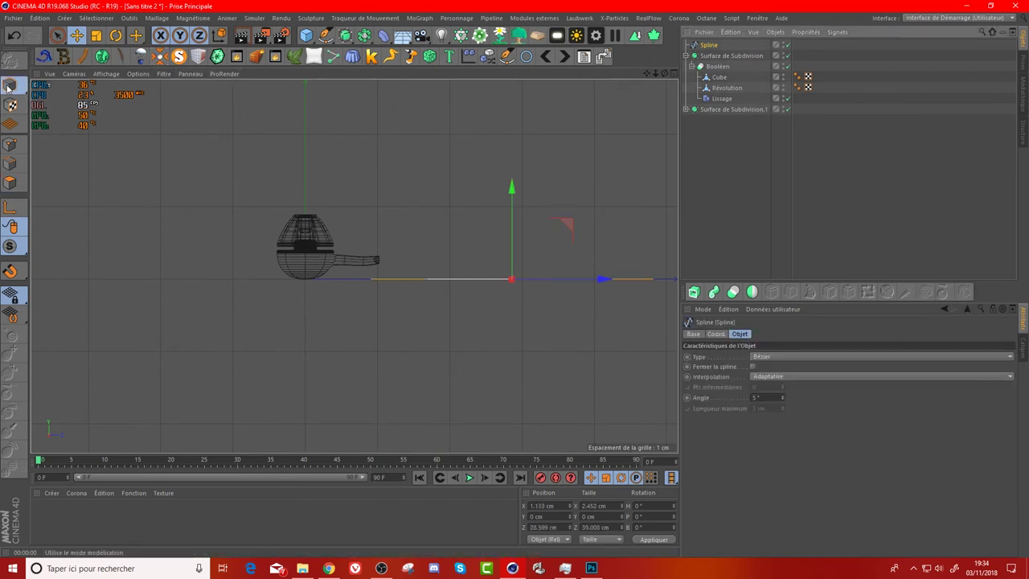
pyautogui.moveTo(513, 193); pyautogui.dragTo(515, 168)
pyautogui.scroll(3, 459, 310)
pyautogui.scroll(3, 475, 324)
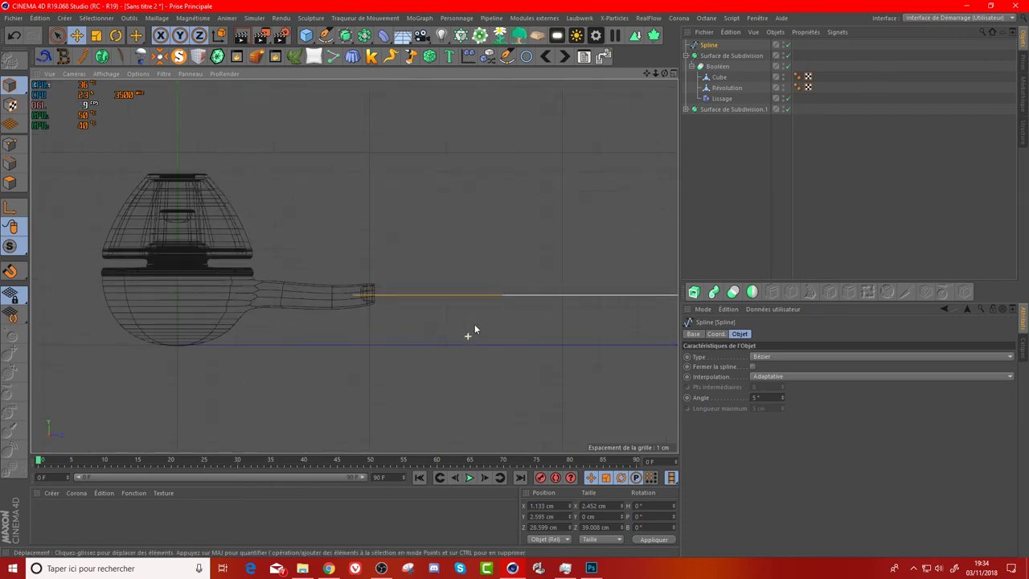
# - Lower the spline's middle point to Y -1.446 cm so the cable dips
pyautogui.click(10, 144)
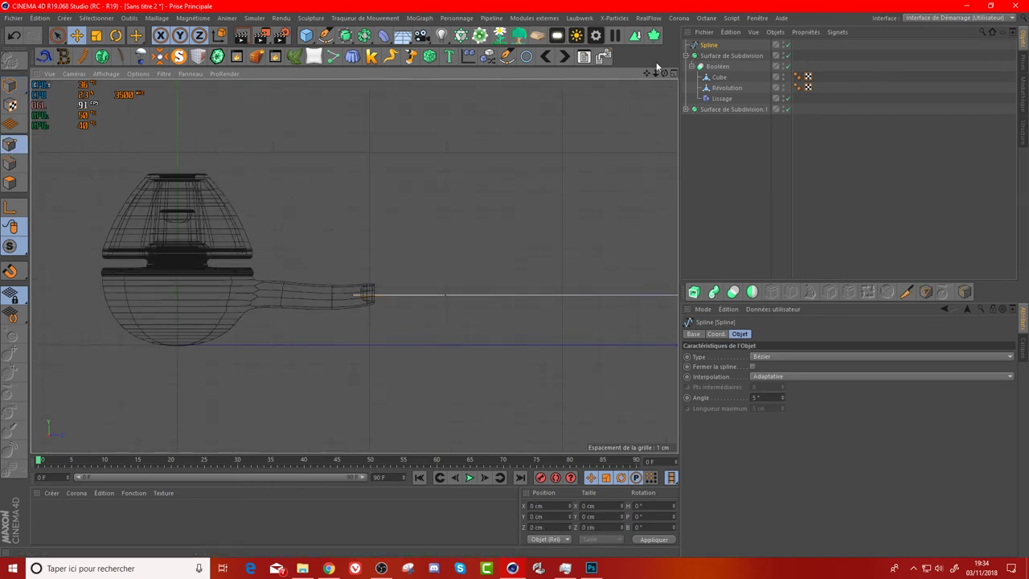
pyautogui.moveTo(655, 73); pyautogui.dragTo(654, 74)
pyautogui.click(426, 288)
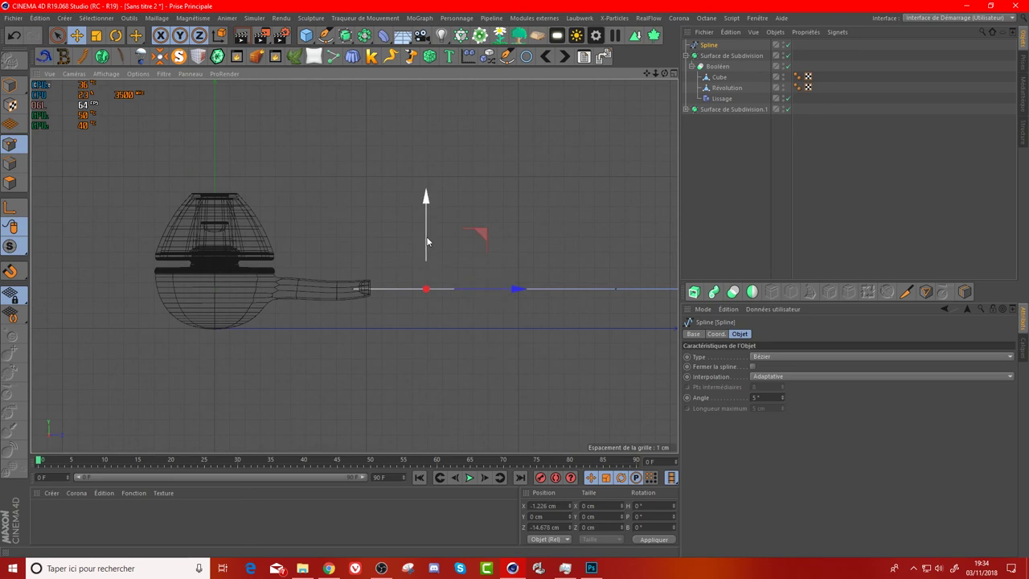
pyautogui.moveTo(498, 287); pyautogui.dragTo(453, 281)
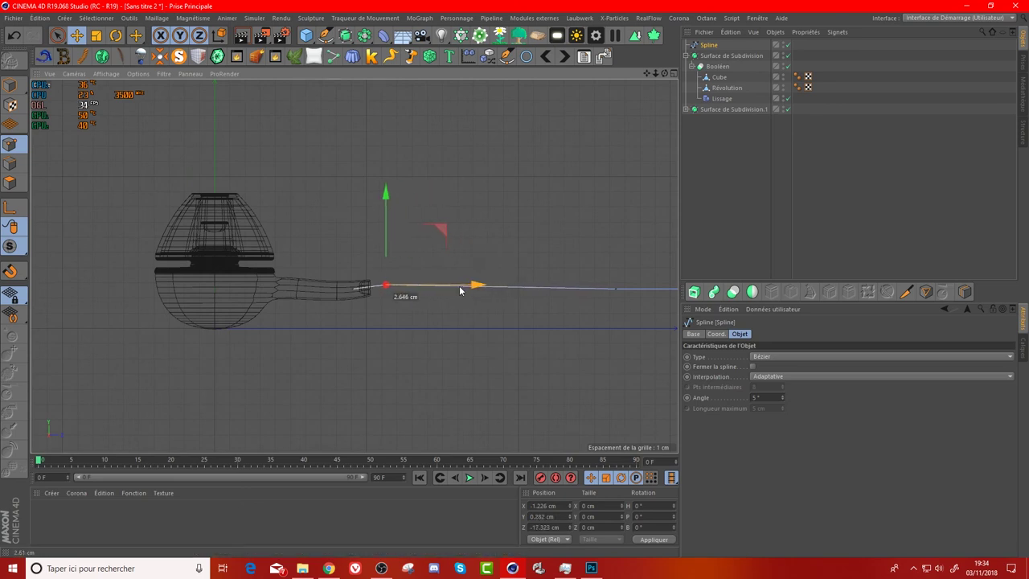
pyautogui.moveTo(385, 286); pyautogui.dragTo(385, 287)
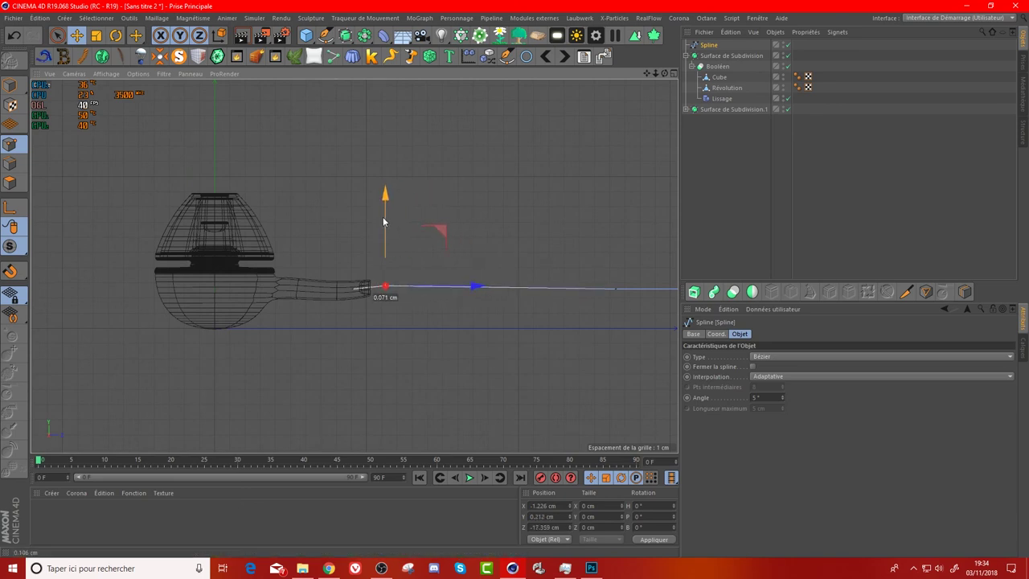
pyautogui.moveTo(627, 296)
pyautogui.mouseDown()
pyautogui.moveTo(654, 288)
pyautogui.moveTo(533, 288)
pyautogui.mouseUp()
pyautogui.moveTo(497, 201); pyautogui.dragTo(497, 224)
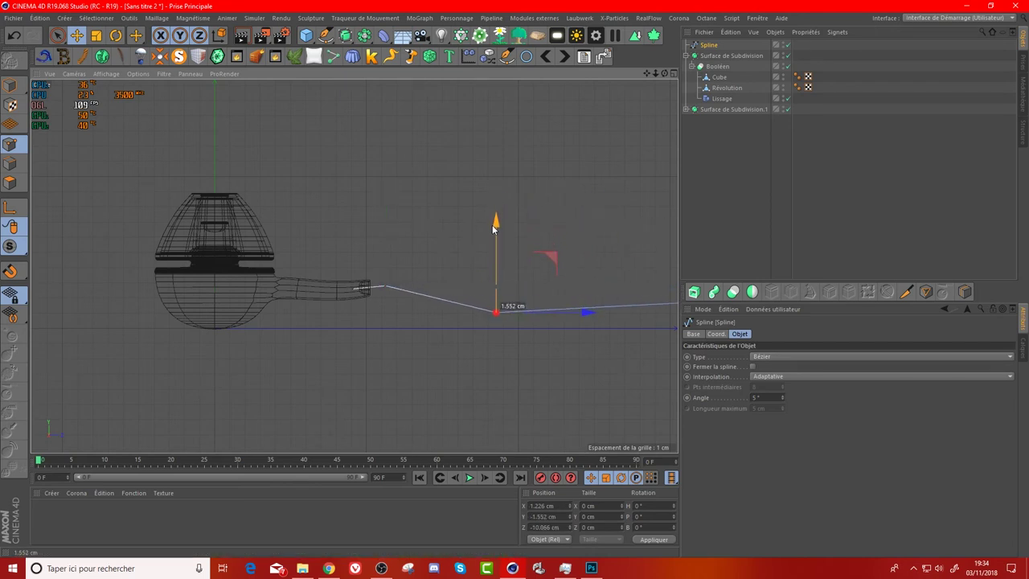
pyautogui.moveTo(656, 73); pyautogui.dragTo(95, 73)
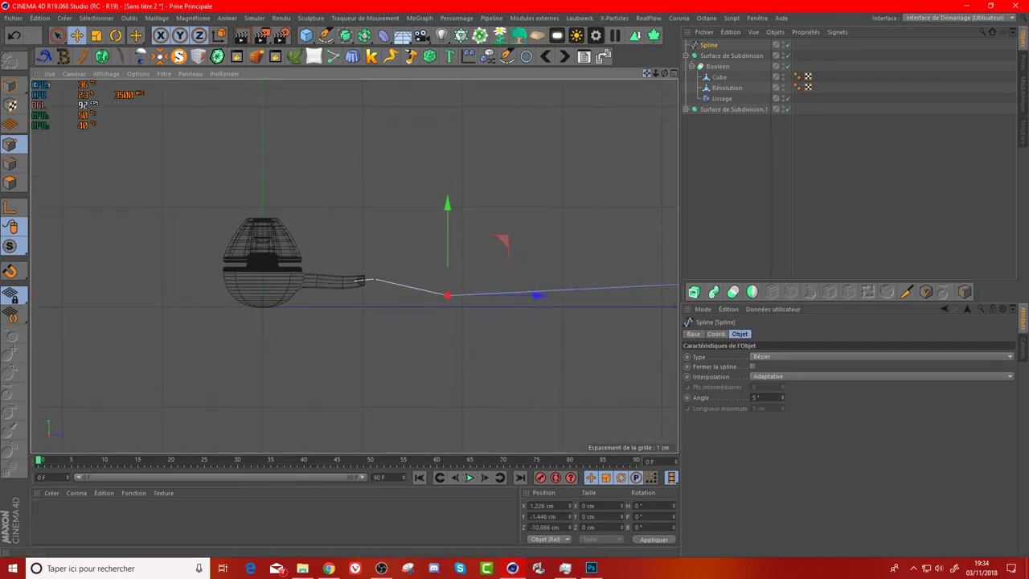
# - Live-select the cable's bend points with a brush radius of 38
pyautogui.click(57, 35)
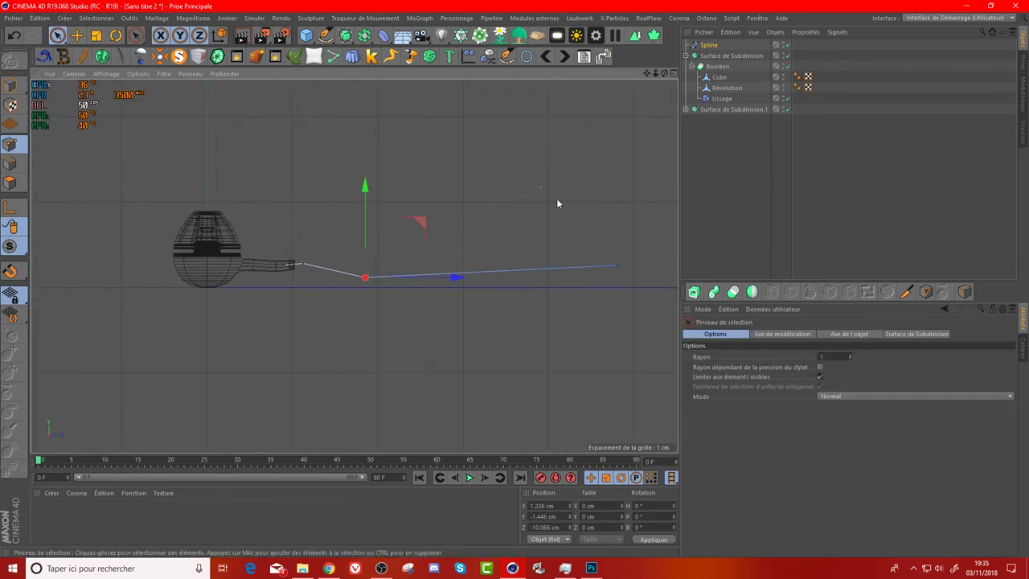
pyautogui.moveTo(580, 246); pyautogui.dragTo(625, 259, button='middle')
pyautogui.click(625, 259)
pyautogui.scroll(3, 360, 260)
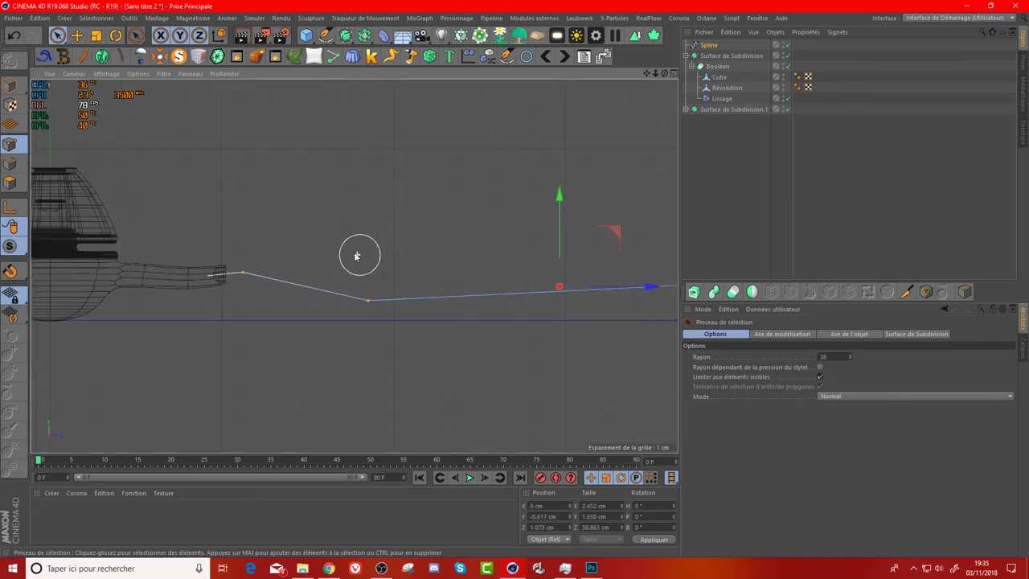
# - Round off the selected bend corners of the spline with a gentle radius
pyautogui.rightClick(288, 219)
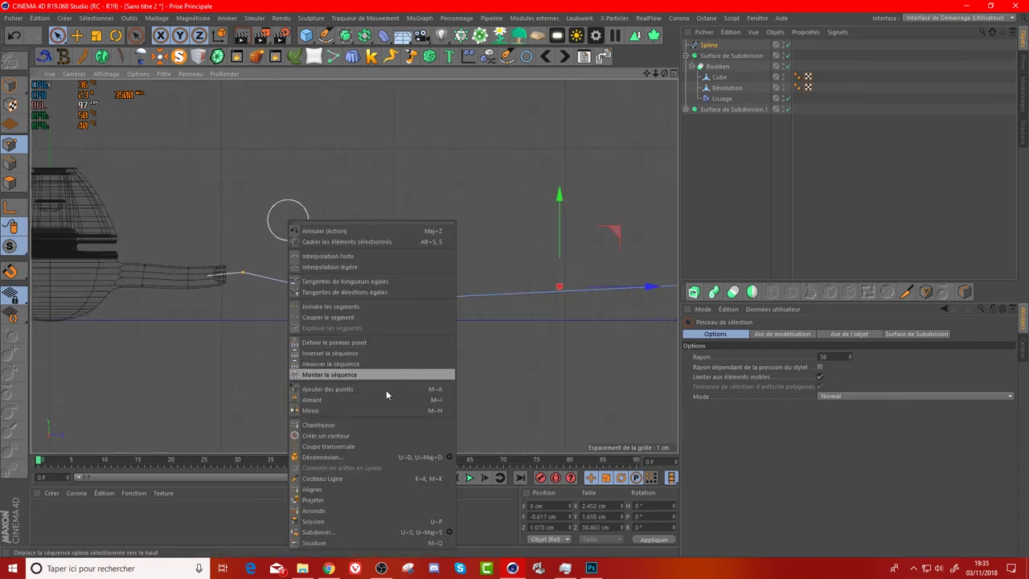
pyautogui.click(321, 425)
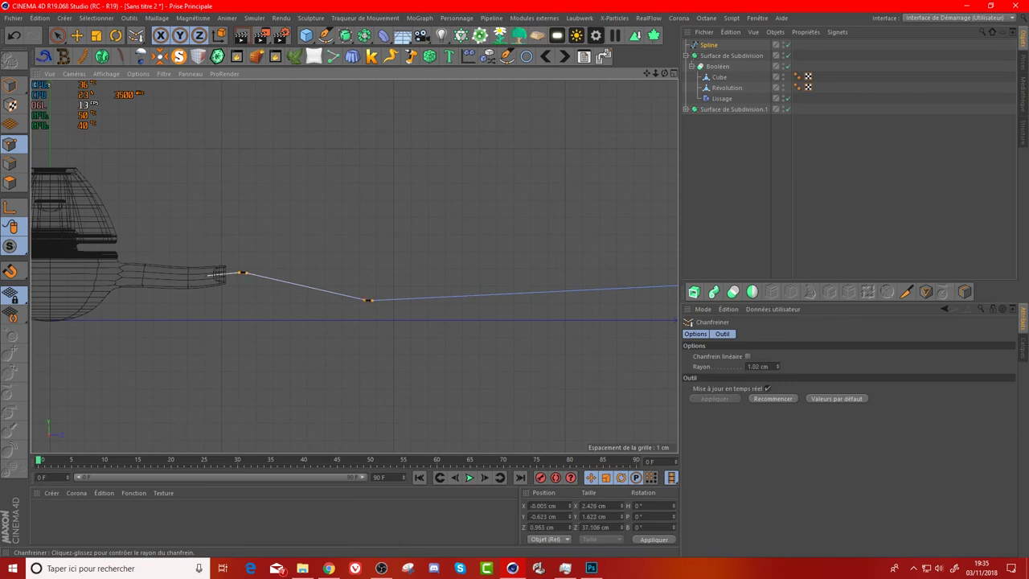
pyautogui.moveTo(366, 299); pyautogui.dragTo(390, 299)
pyautogui.moveTo(414, 299); pyautogui.dragTo(392, 299)
# - Change the spline's interpolation type to B-Spline
pyautogui.click(708, 44)
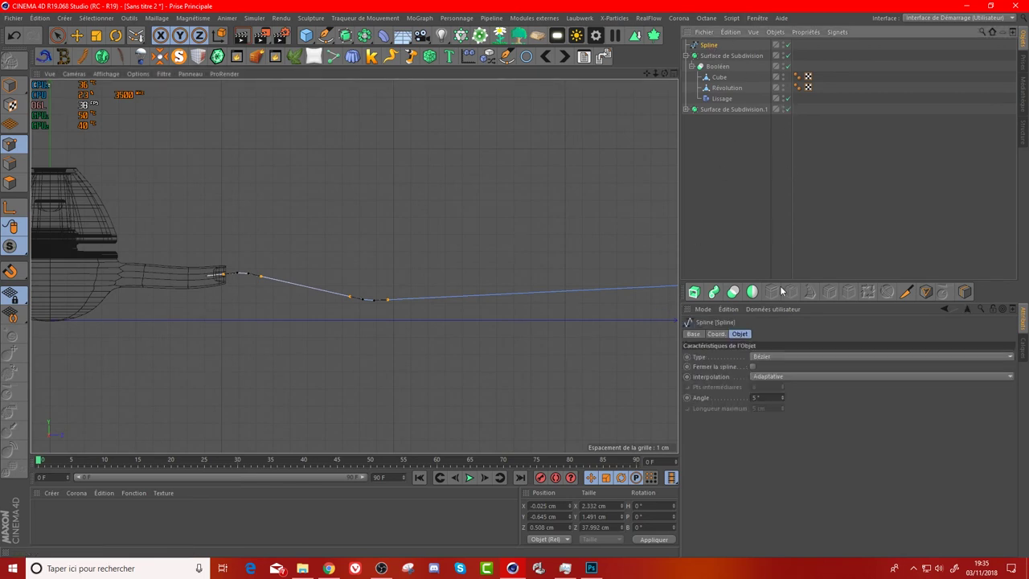
pyautogui.click(773, 375)
pyautogui.click(773, 376)
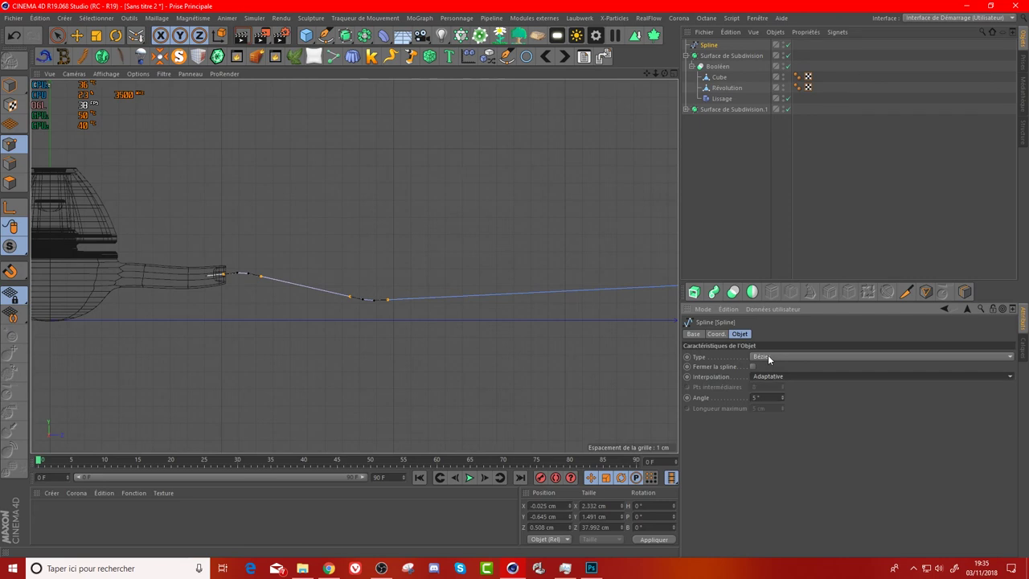
pyautogui.click(768, 355)
pyautogui.click(770, 399)
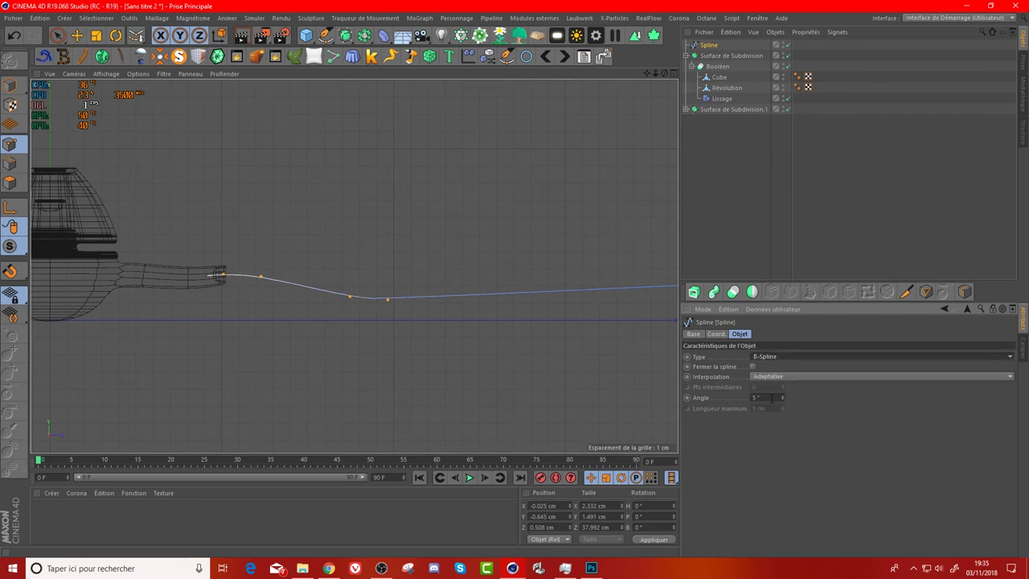
pyautogui.click(719, 218)
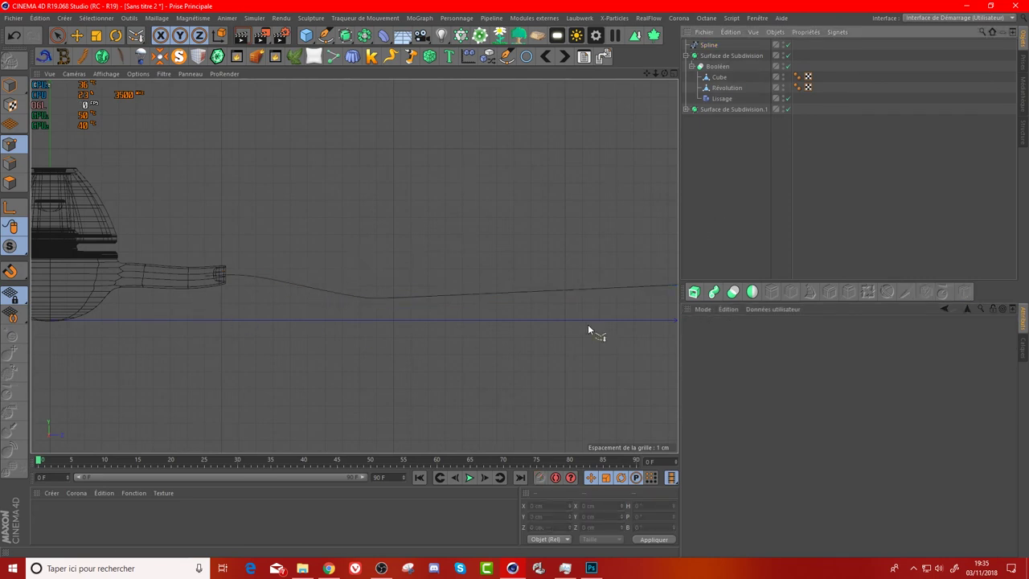
# - In the Perspective view, drag one cable point to bend the spline into a gentle curve
pyautogui.moveTo(655, 73)
pyautogui.mouseDown()
pyautogui.moveTo(354, 266)
pyautogui.moveTo(337, 213)
pyautogui.mouseUp()
pyautogui.press('F1')
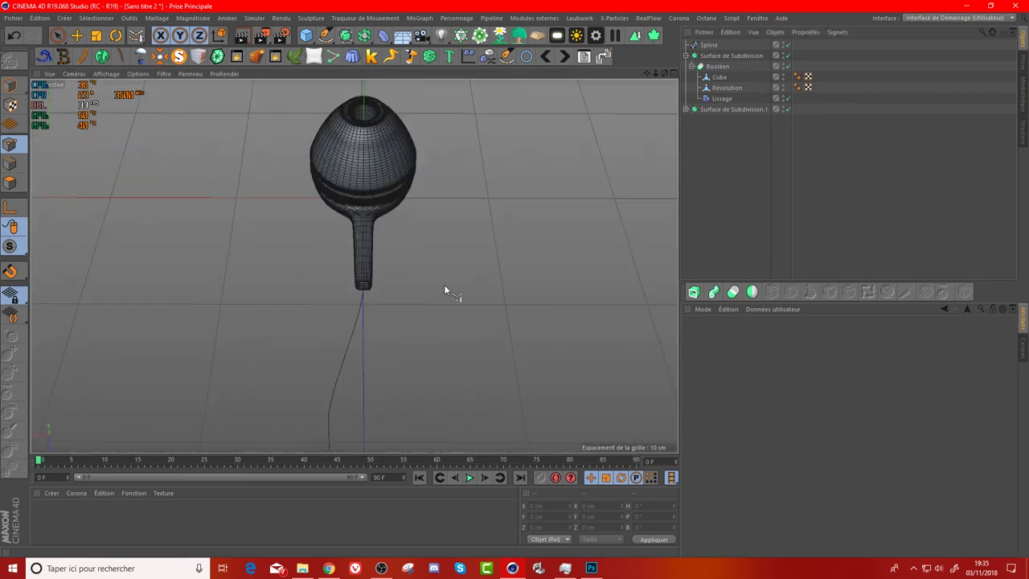
pyautogui.moveTo(655, 73); pyautogui.dragTo(354, 266)
pyautogui.moveTo(649, 74)
pyautogui.mouseDown()
pyautogui.moveTo(415, 267)
pyautogui.moveTo(374, 205)
pyautogui.mouseUp()
pyautogui.click(723, 45)
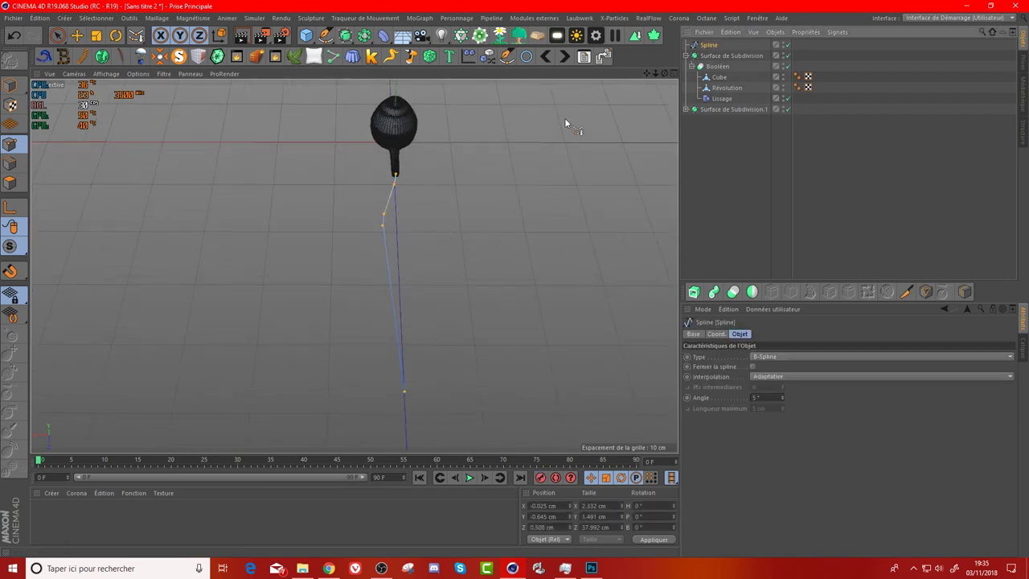
pyautogui.click(77, 36)
pyautogui.click(382, 229)
pyautogui.moveTo(378, 318); pyautogui.dragTo(338, 290)
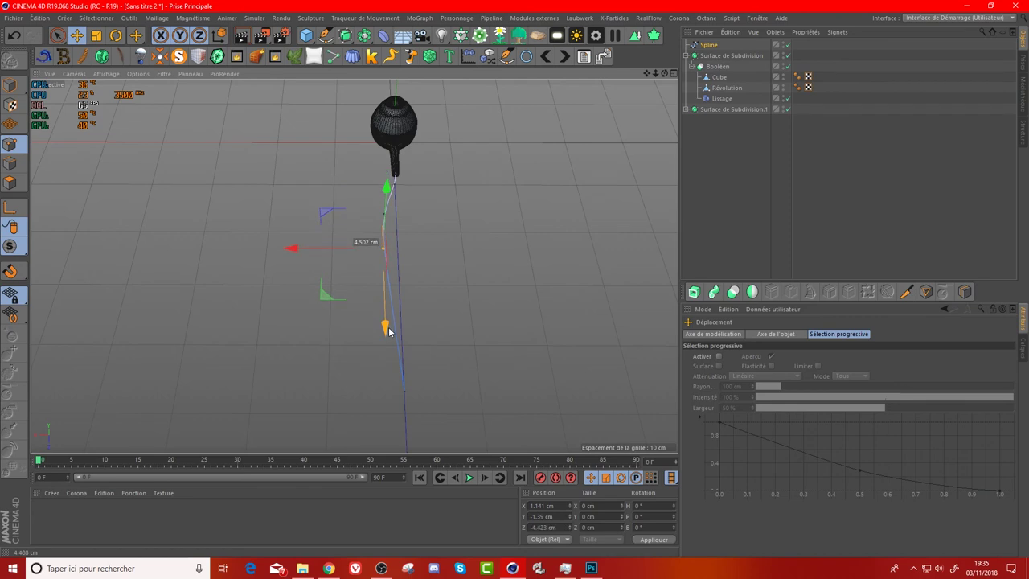
pyautogui.click(730, 192)
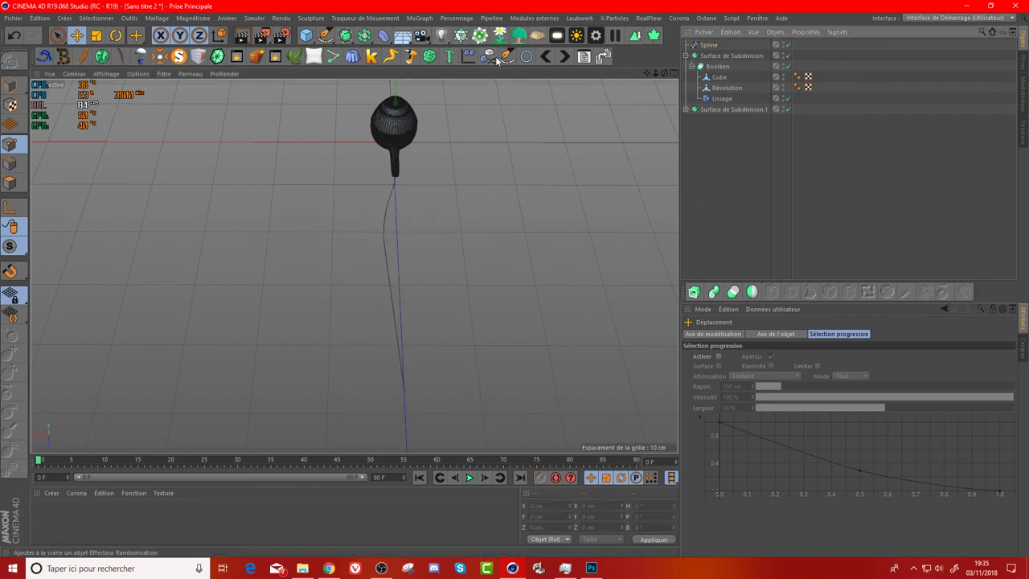
pyautogui.click(325, 37)
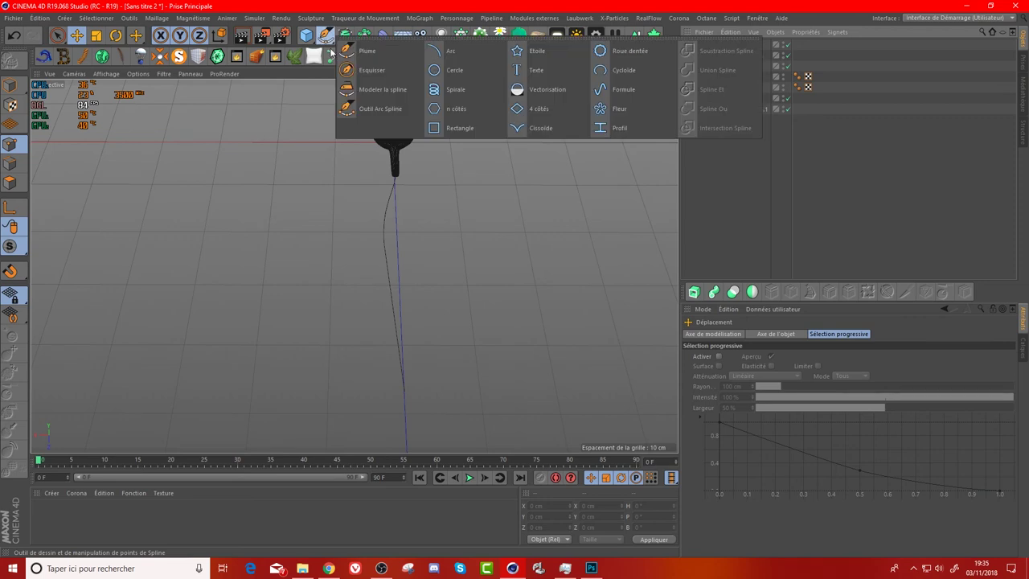
# - Add a Circle spline and a Sweep, nesting the Circle and cable Spline inside it
pyautogui.click(449, 69)
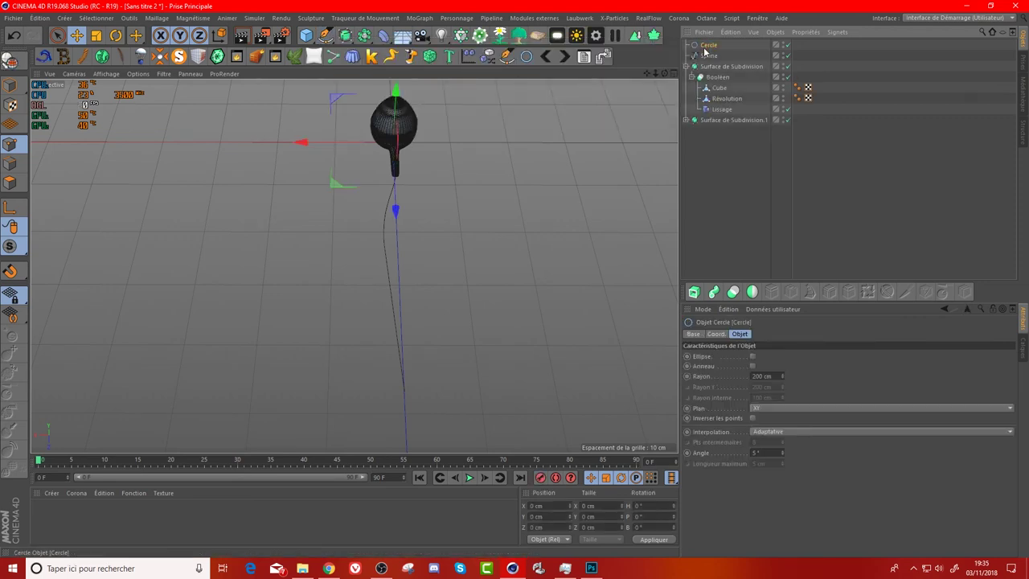
pyautogui.click(355, 37)
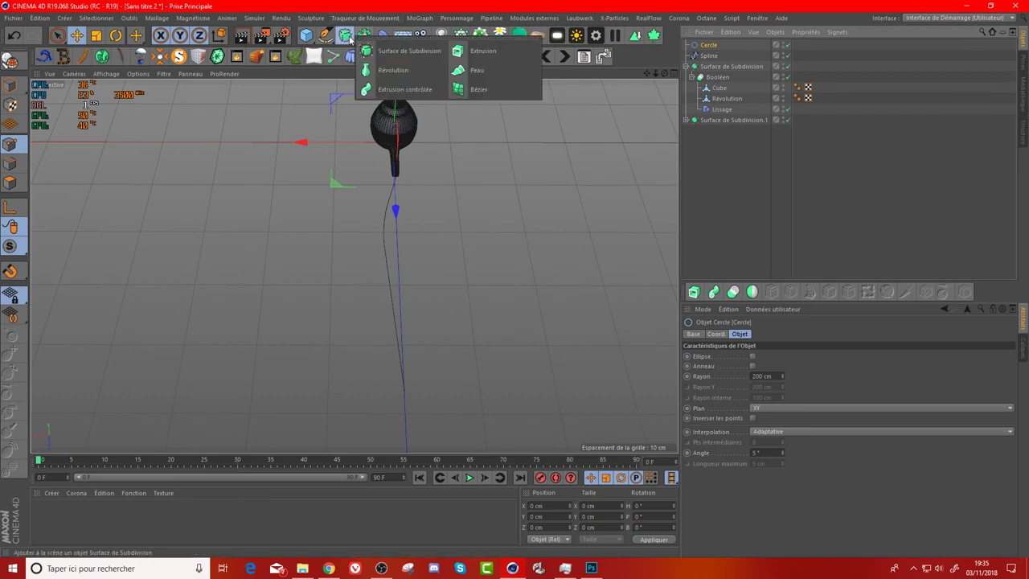
pyautogui.click(400, 89)
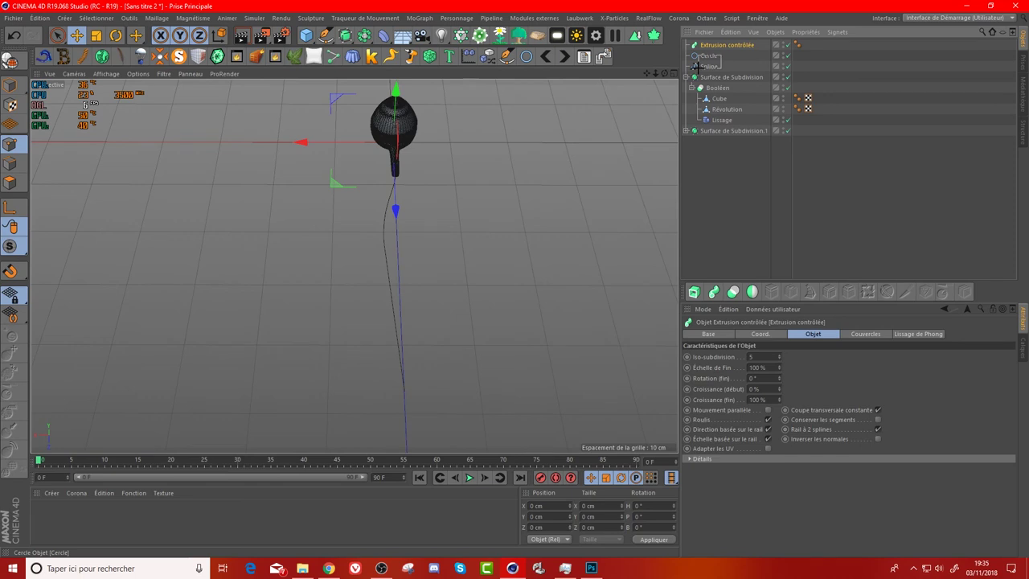
pyautogui.moveTo(697, 68); pyautogui.dragTo(706, 54)
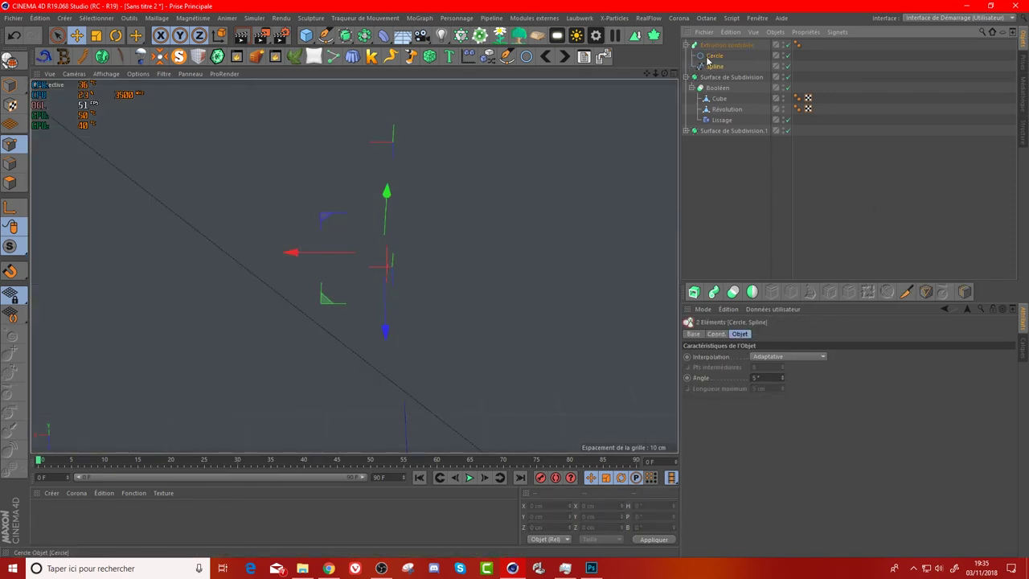
# - Set the Circle's radius to 0.3 cm, then frame and inspect the swept cable
pyautogui.click(714, 55)
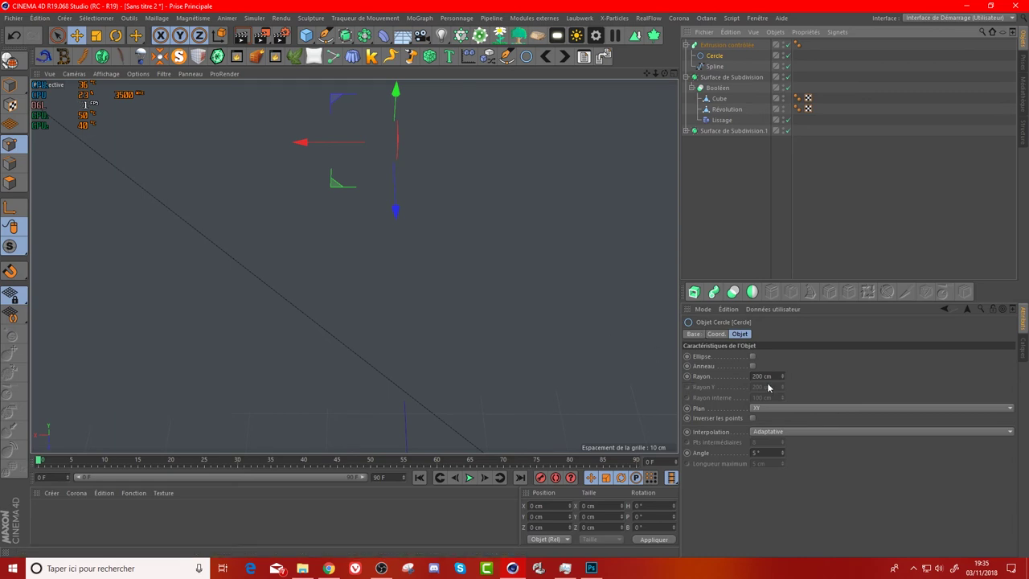
pyautogui.click(760, 375)
pyautogui.write('1')
pyautogui.press('Return')
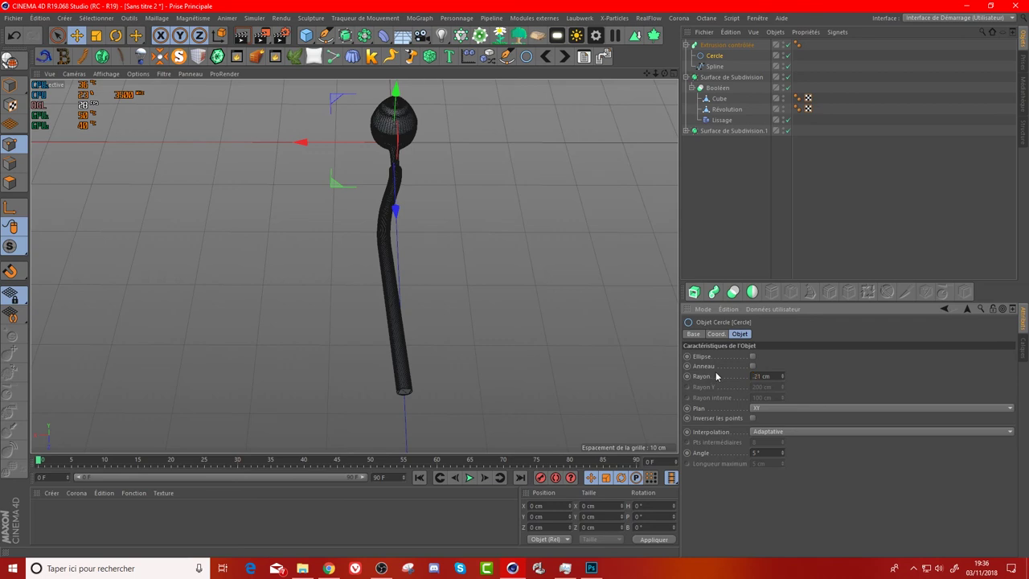
pyautogui.press('Return')
pyautogui.scroll(5, 496, 248)
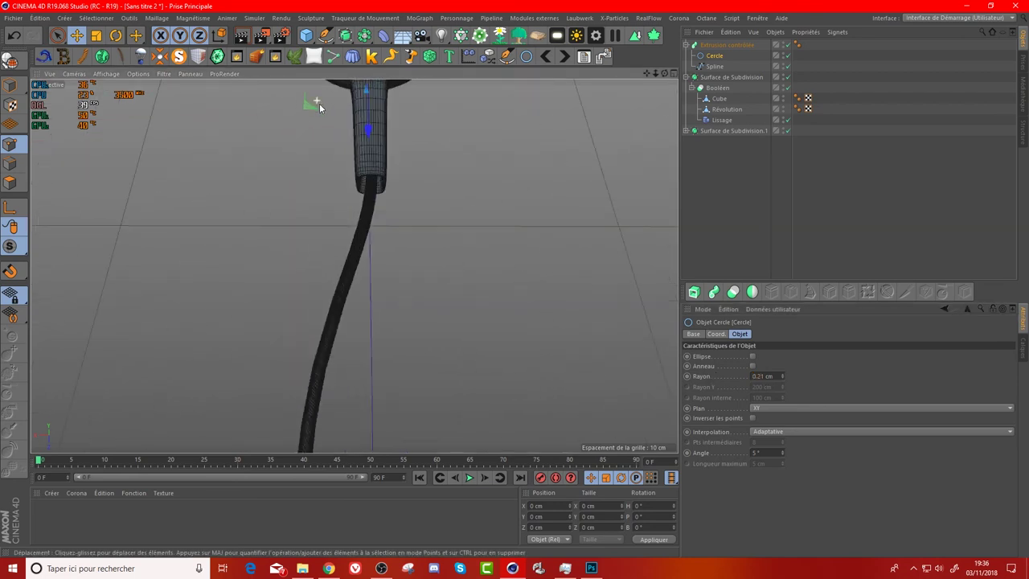
pyautogui.scroll(2, 319, 103)
pyautogui.click(762, 375)
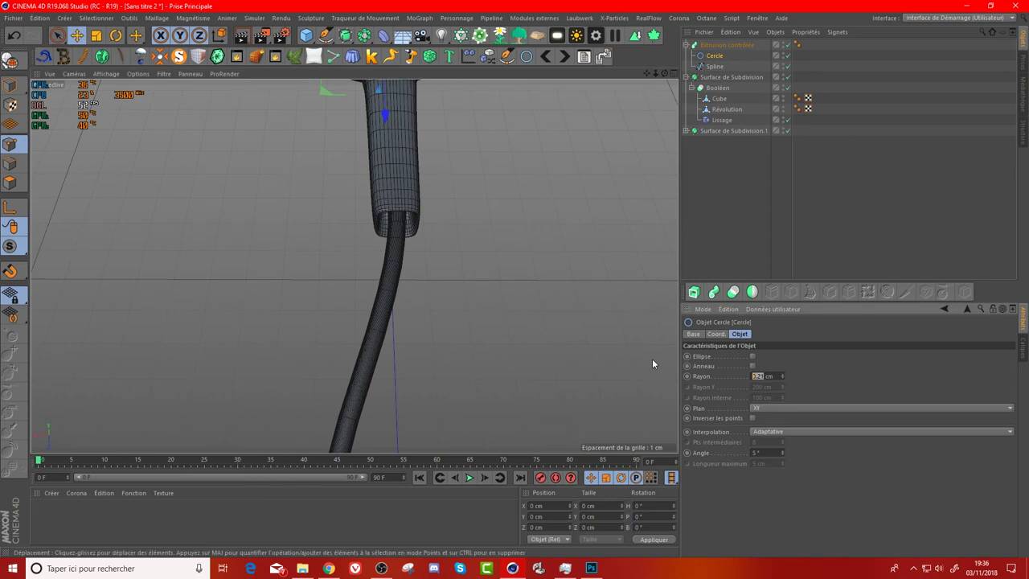
pyautogui.write('0.3')
pyautogui.press('Return')
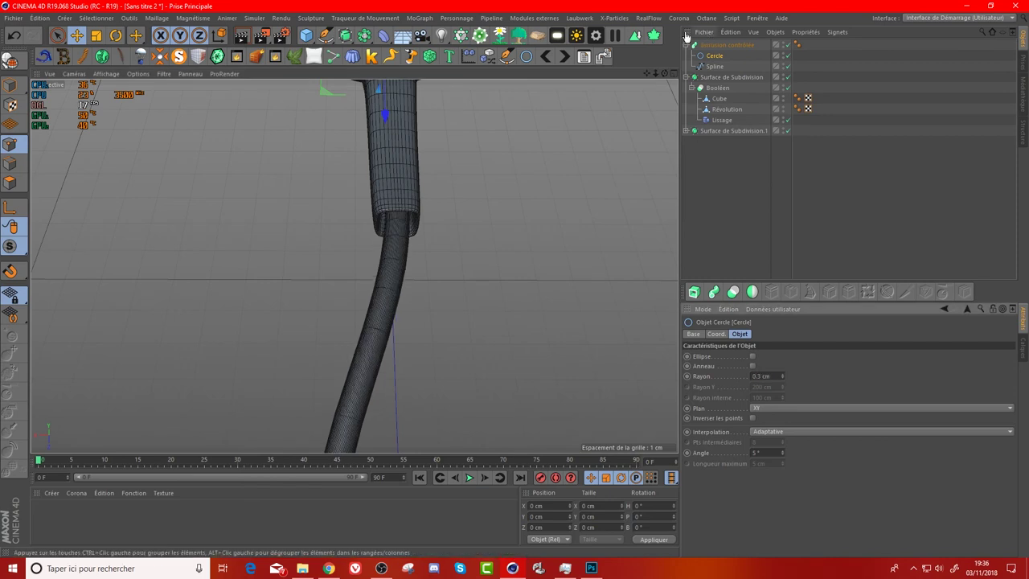
pyautogui.press('h')
pyautogui.keyDown('alt'); pyautogui.moveTo(353, 265); pyautogui.dragTo(353, 266); pyautogui.keyUp('alt')
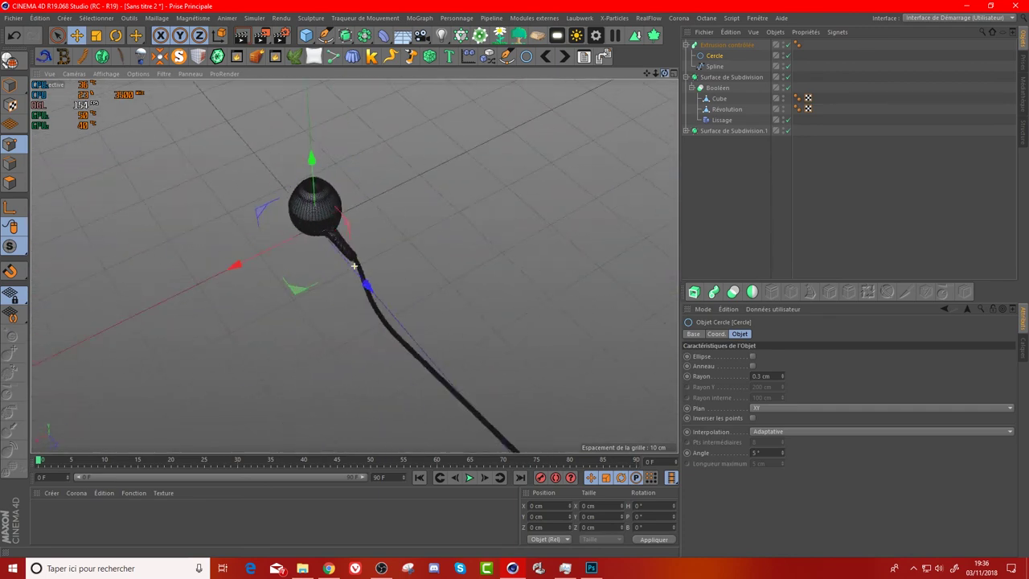
pyautogui.keyDown('alt'); pyautogui.moveTo(354, 266); pyautogui.dragTo(354, 265); pyautogui.keyUp('alt')
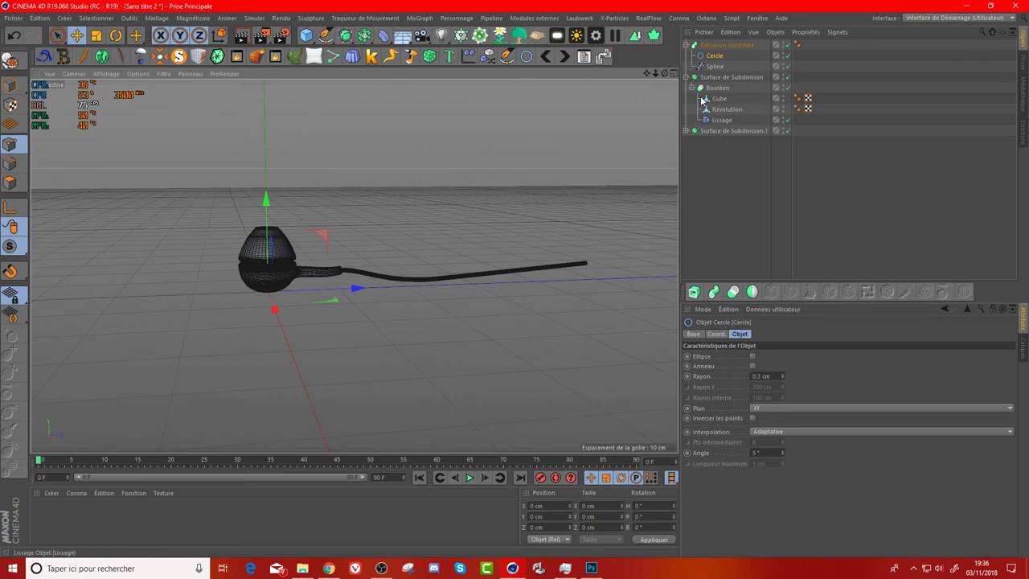
# - Select the handle Cube inside the Booléen and disable the earbud's Subdivision Surface
pyautogui.click(692, 88)
pyautogui.click(722, 78)
pyautogui.press('o')
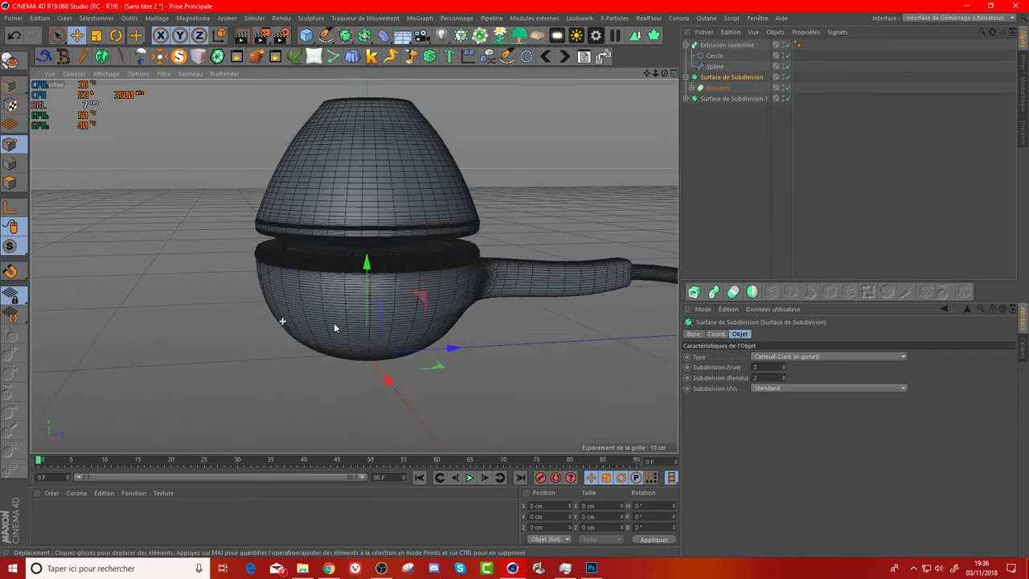
pyautogui.moveTo(664, 75); pyautogui.dragTo(417, 248)
pyautogui.moveTo(664, 73); pyautogui.dragTo(354, 266)
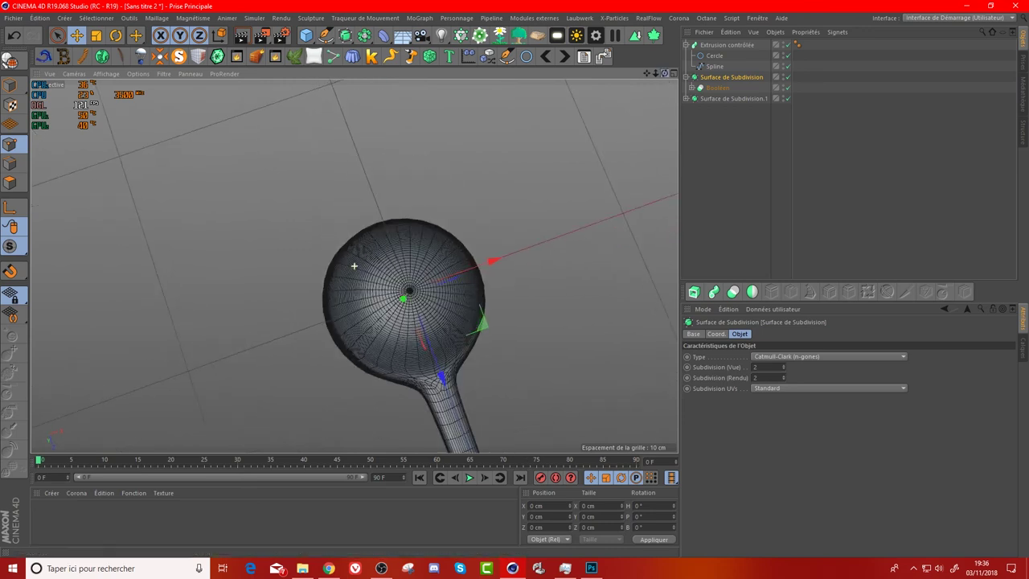
pyautogui.moveTo(664, 73); pyautogui.dragTo(486, 346)
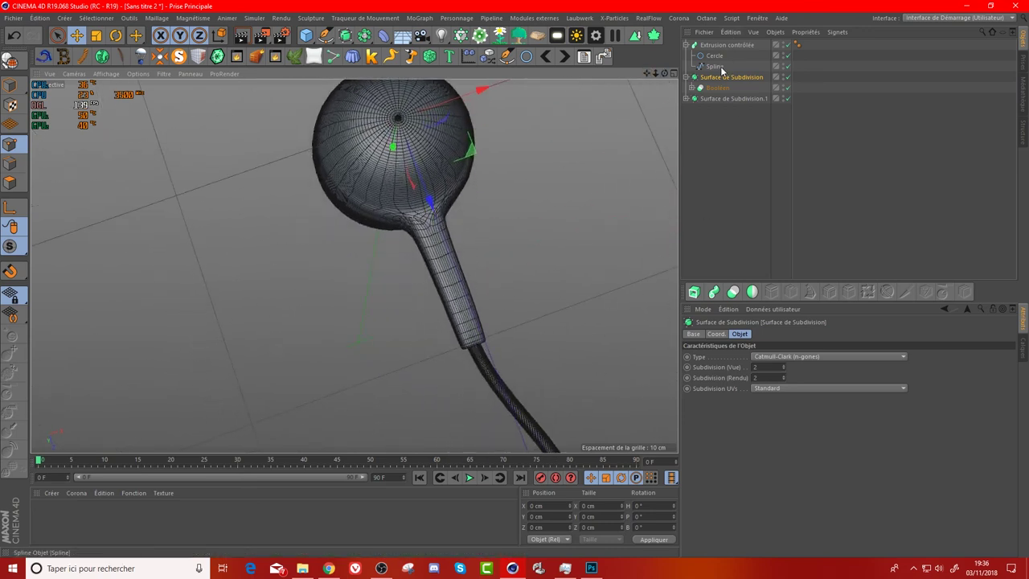
pyautogui.click(691, 88)
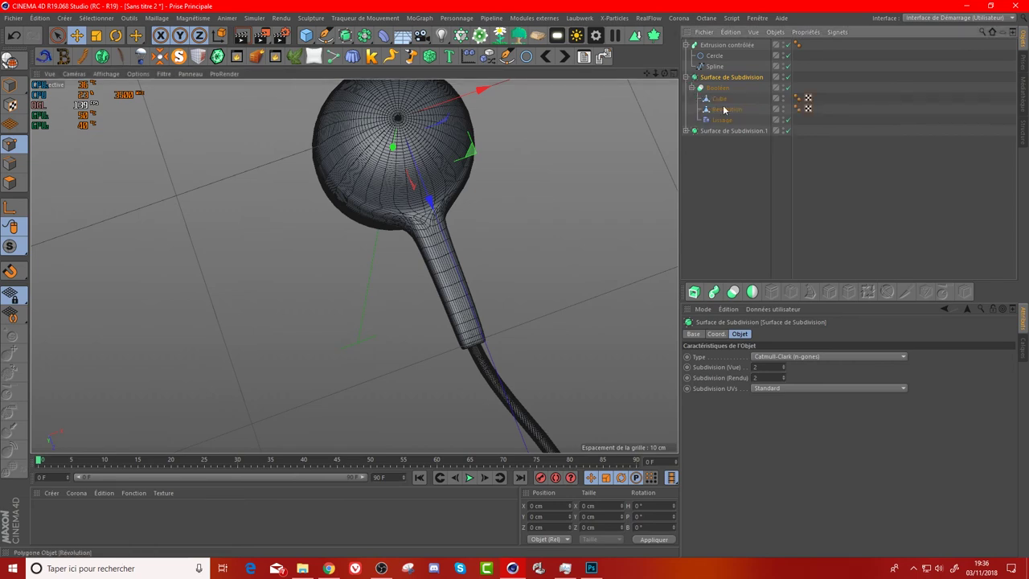
pyautogui.click(726, 109)
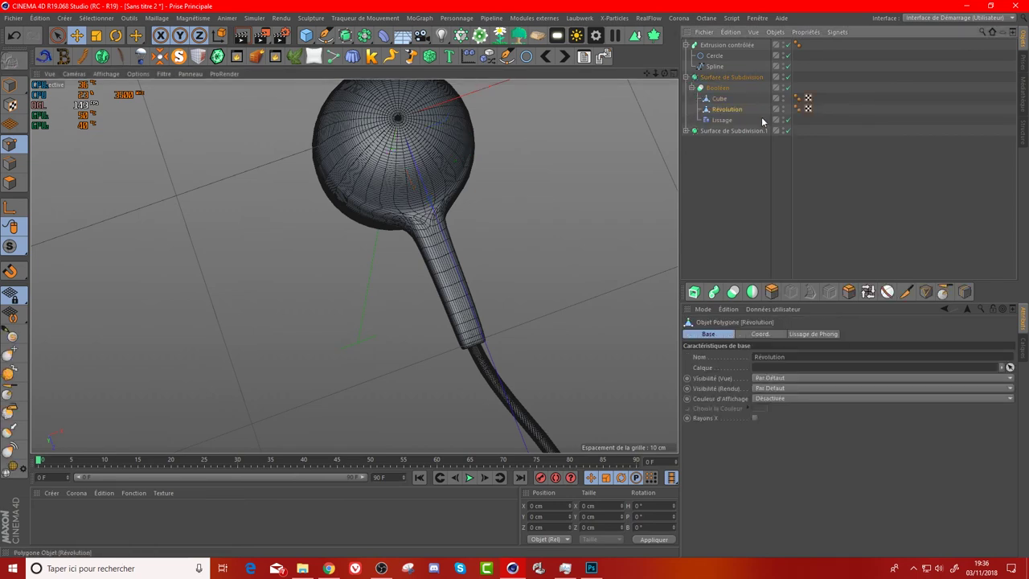
pyautogui.click(719, 99)
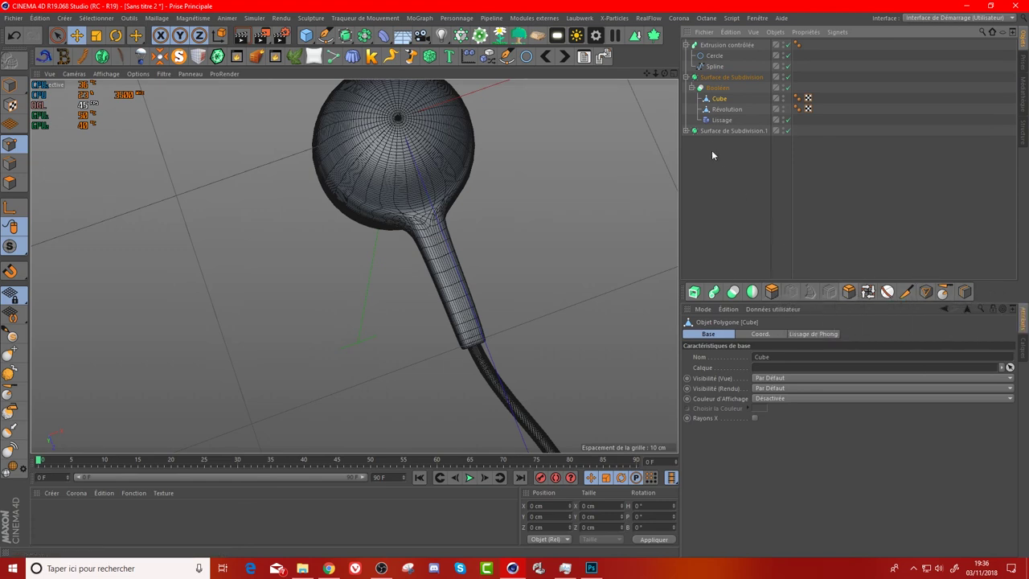
pyautogui.click(788, 78)
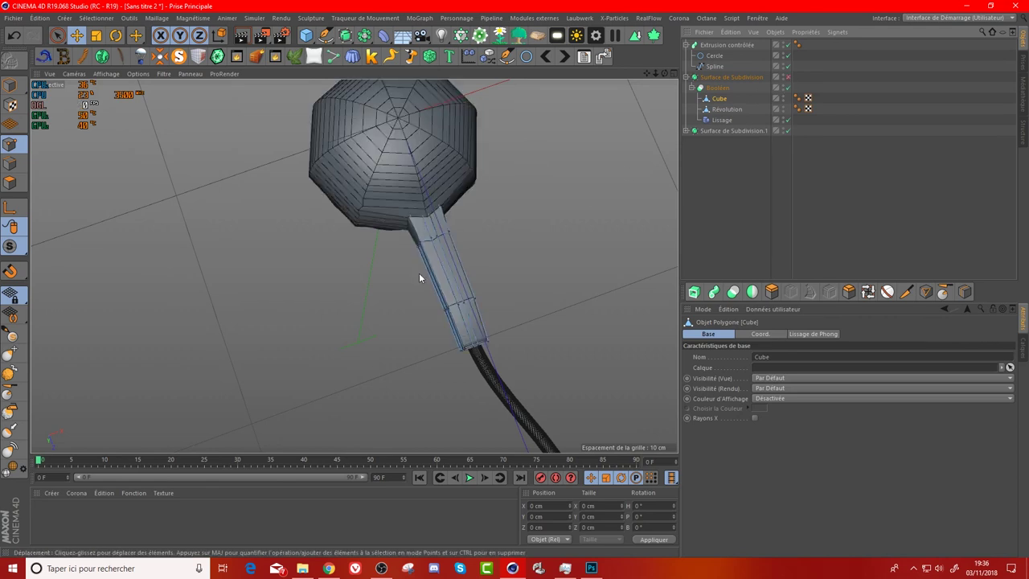
# - In Polygon mode, brush-select a long centre strip of polygons on the handle
pyautogui.scroll(3, 419, 272)
pyautogui.click(9, 182)
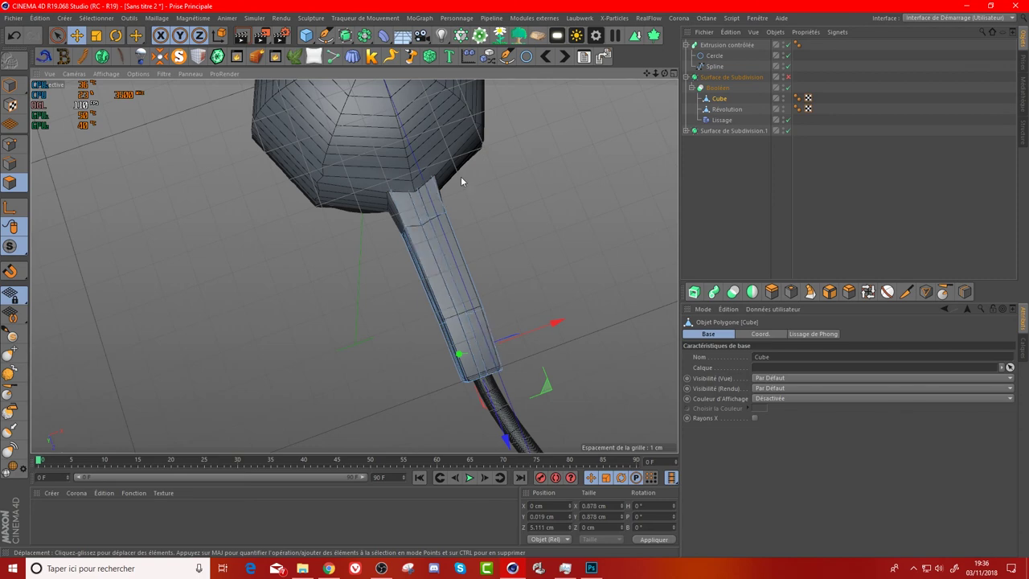
pyautogui.moveTo(664, 72)
pyautogui.mouseDown()
pyautogui.moveTo(353, 266)
pyautogui.moveTo(210, 139)
pyautogui.mouseUp()
pyautogui.click(57, 36)
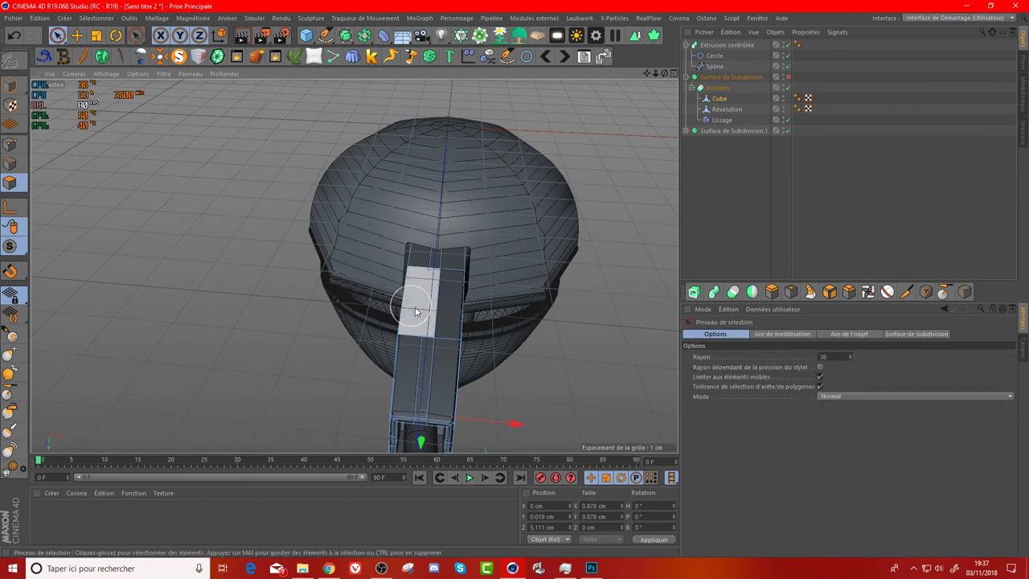
pyautogui.moveTo(424, 289); pyautogui.dragTo(430, 347)
pyautogui.moveTo(430, 348); pyautogui.dragTo(423, 355, button='middle')
pyautogui.click(423, 355)
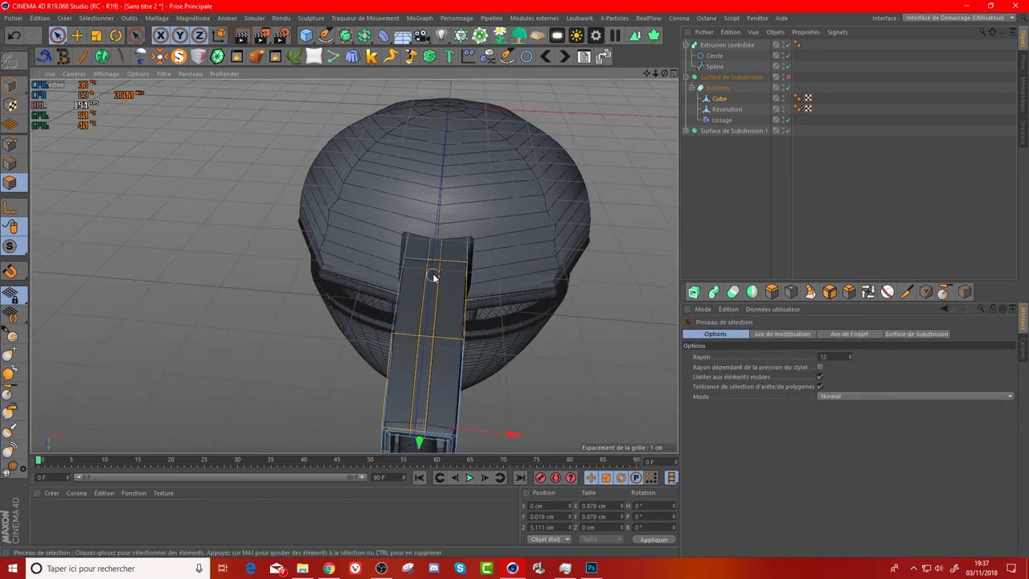
pyautogui.moveTo(436, 257); pyautogui.dragTo(389, 358)
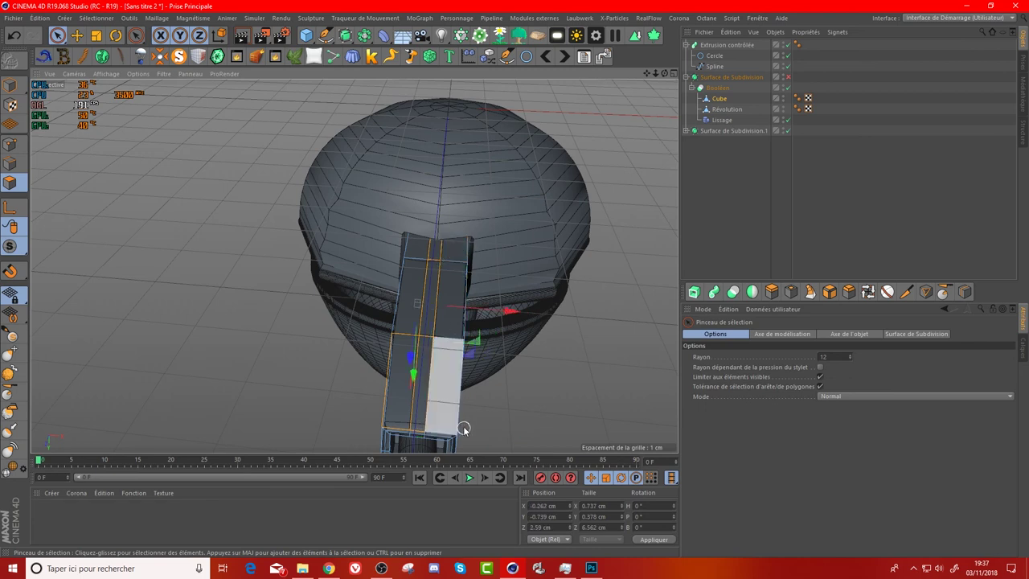
# - Extrude the strip inward by -0.26 cm, deselect, and re-enable the Subdivision Surface
pyautogui.click(771, 291)
pyautogui.moveTo(276, 304); pyautogui.dragTo(269, 305)
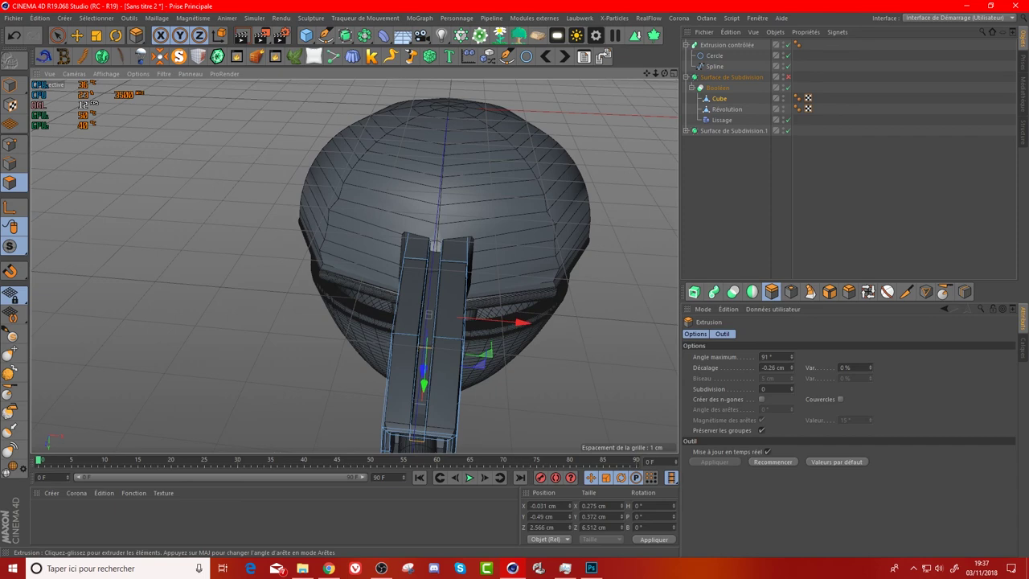
pyautogui.click(721, 185)
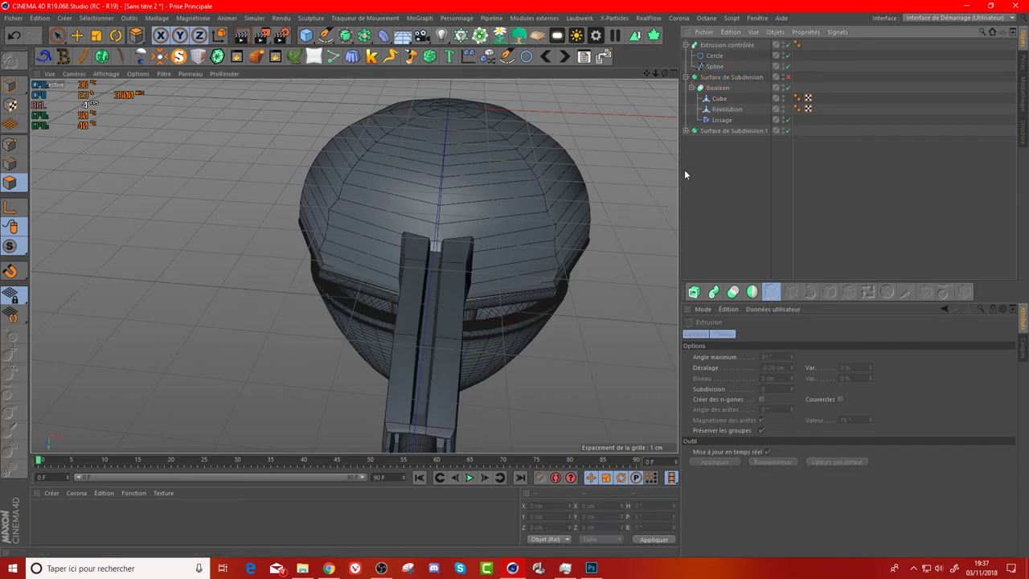
pyautogui.click(788, 77)
pyautogui.moveTo(665, 76); pyautogui.dragTo(356, 269)
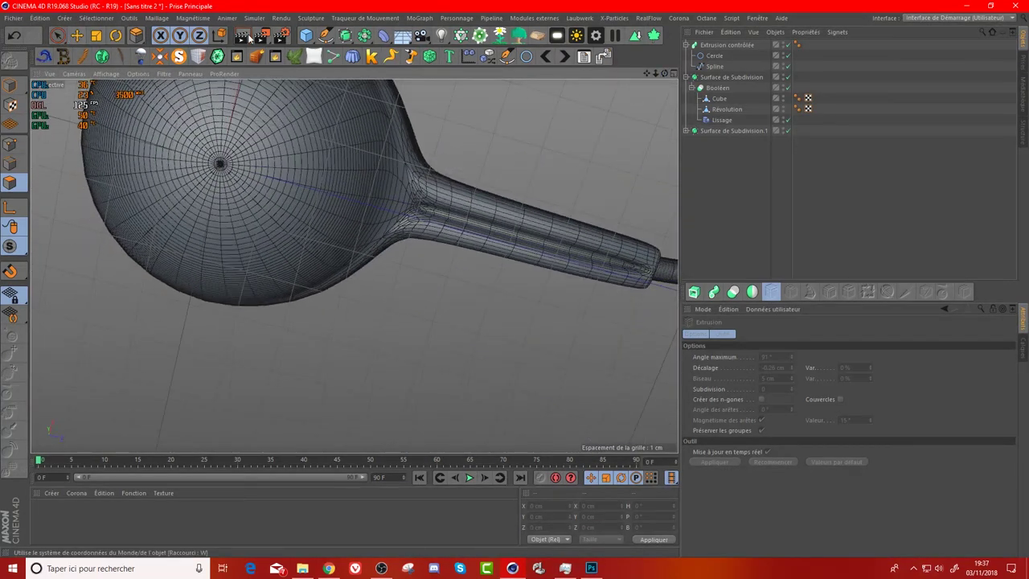
# - With subdivision off, loop-select a polygon ring near the top of the Révolution bowl
pyautogui.click(245, 36)
pyautogui.click(664, 116)
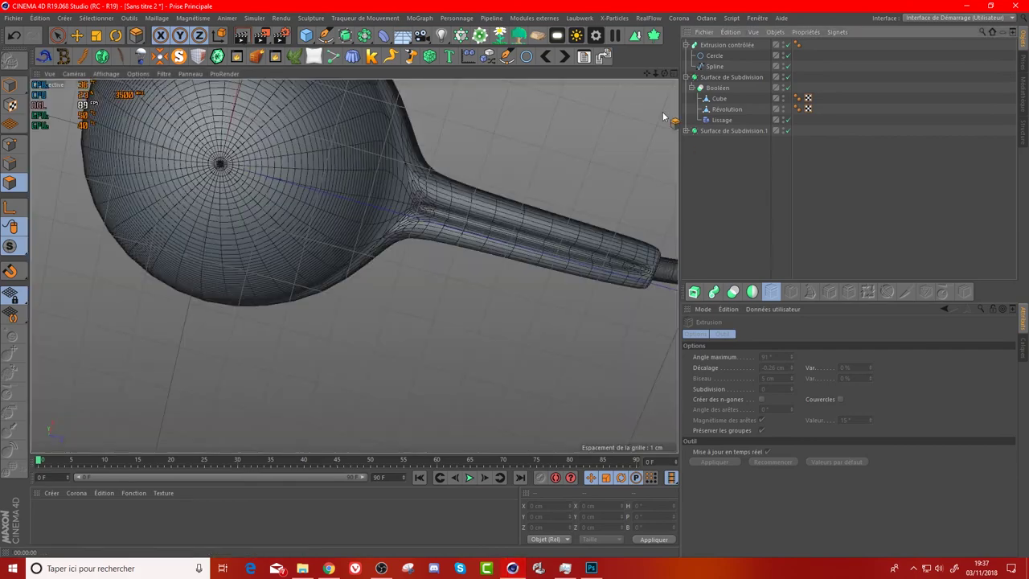
pyautogui.moveTo(656, 73); pyautogui.dragTo(354, 265)
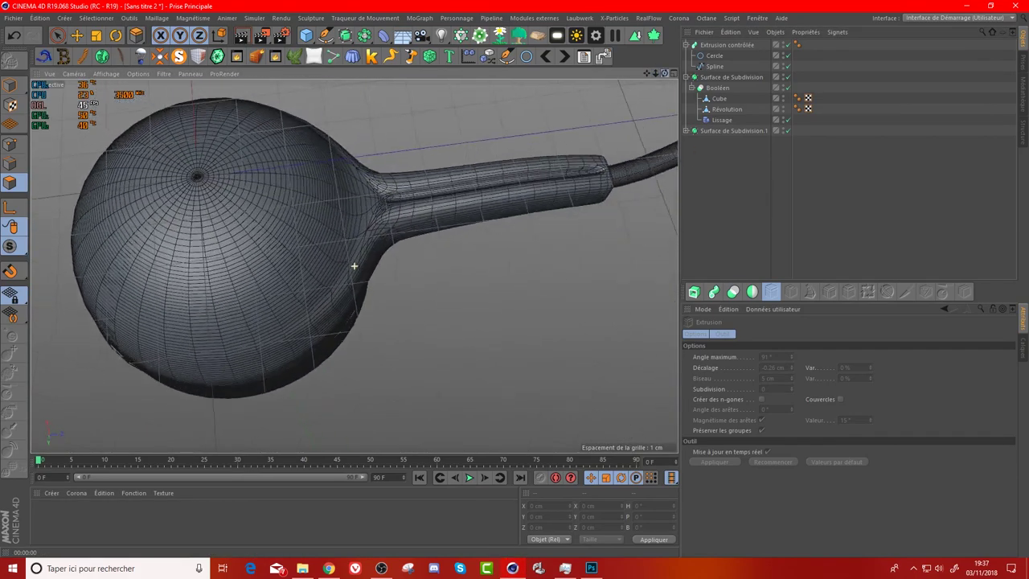
pyautogui.moveTo(354, 266); pyautogui.dragTo(353, 265)
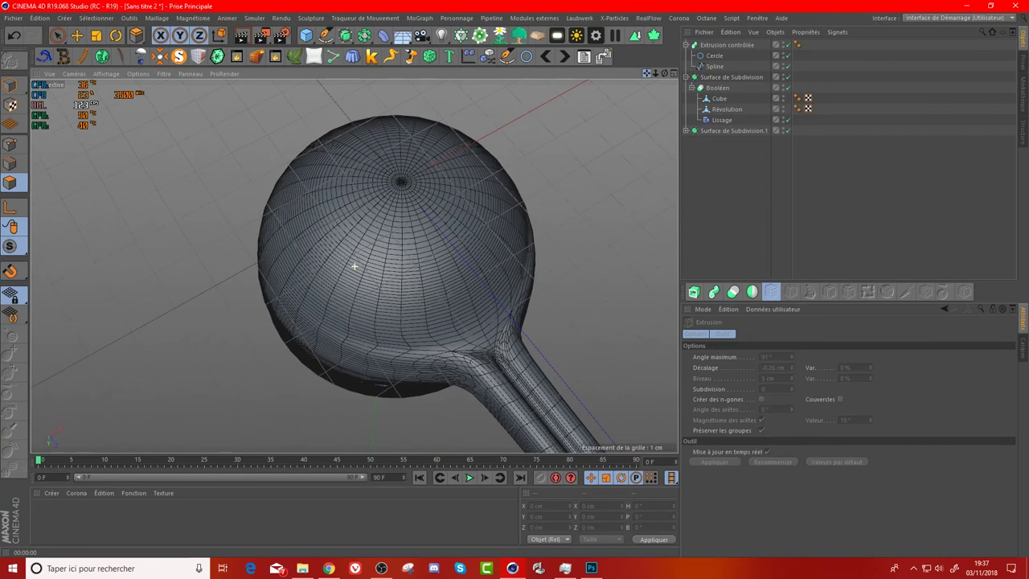
pyautogui.click(727, 108)
pyautogui.click(788, 77)
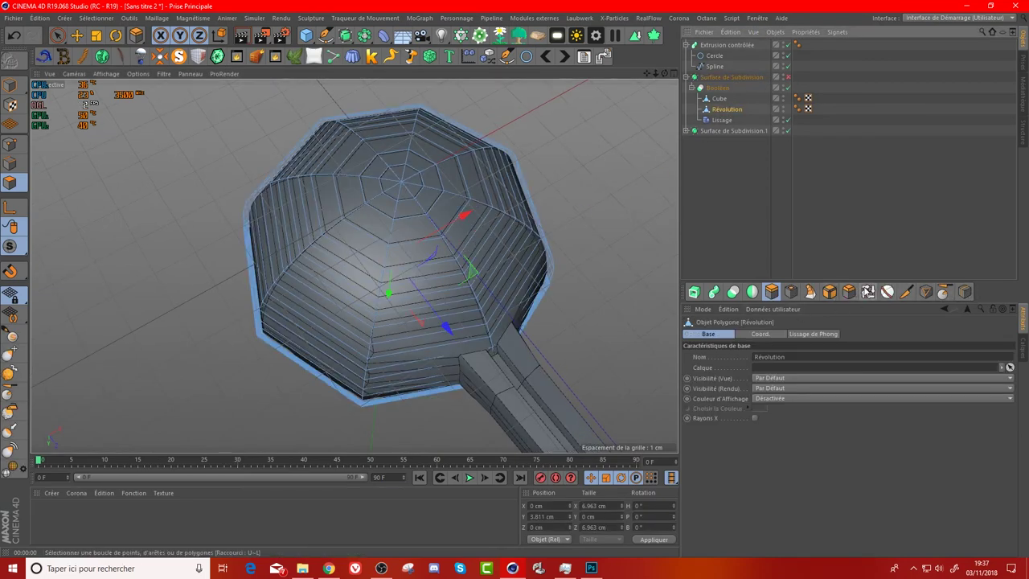
pyautogui.click(868, 291)
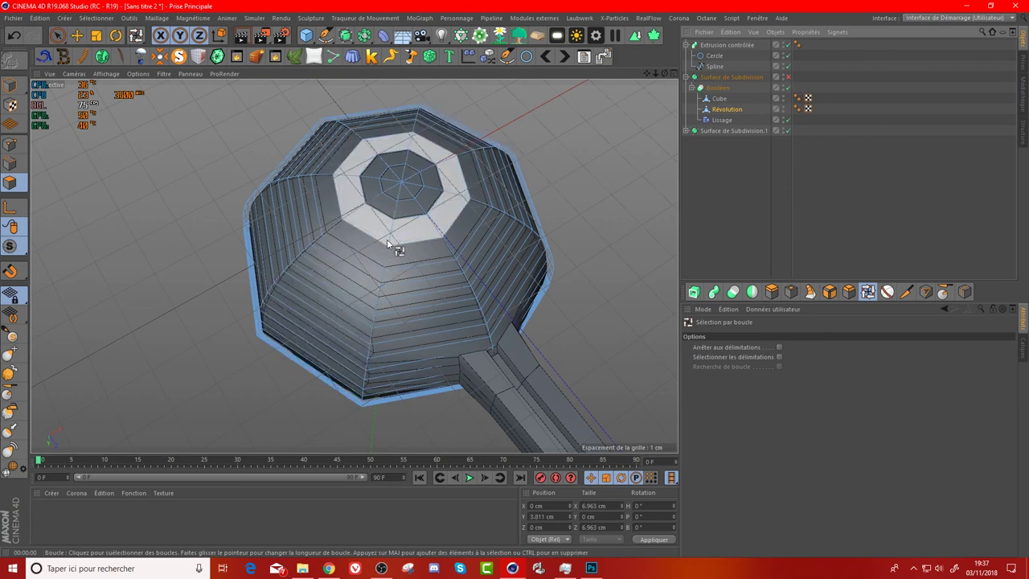
pyautogui.click(387, 243)
pyautogui.click(384, 256)
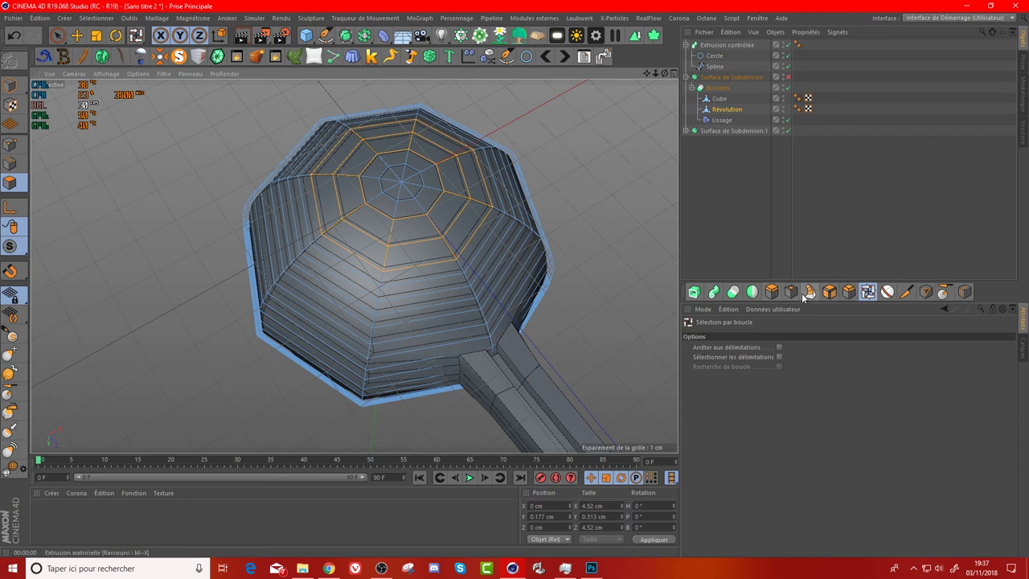
# - Extrude the ring inward by -0.25 cm, deselect, and restore subdivision smoothing
pyautogui.click(771, 292)
pyautogui.moveTo(613, 248); pyautogui.dragTo(599, 248)
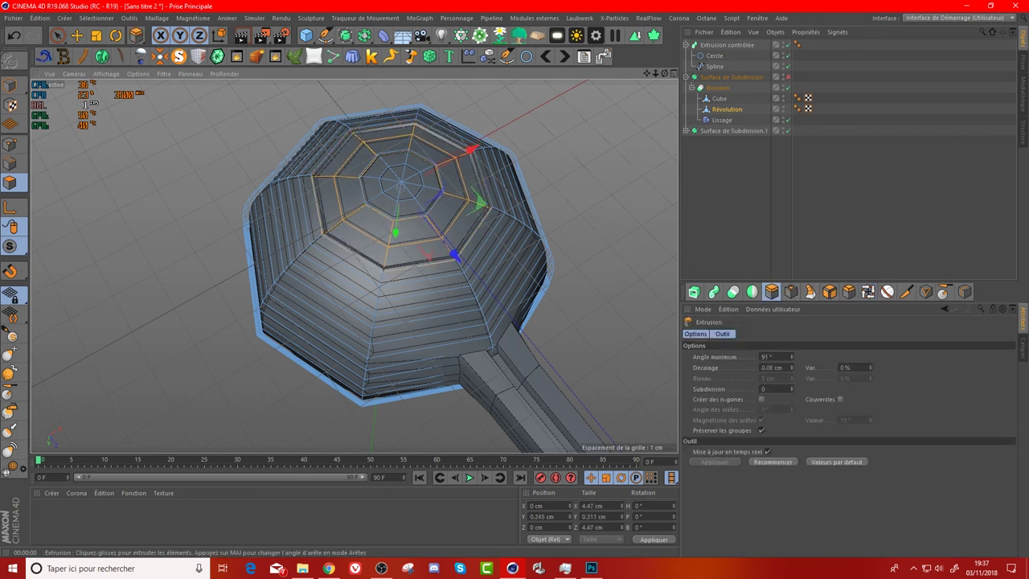
pyautogui.click(711, 196)
pyautogui.click(788, 77)
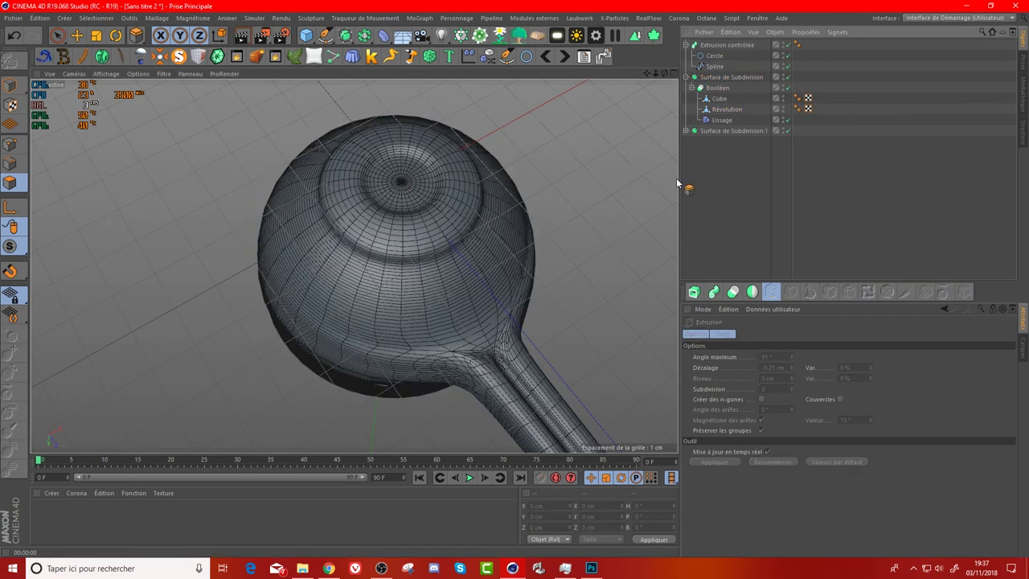
pyautogui.moveTo(663, 74)
pyautogui.mouseDown()
pyautogui.moveTo(643, 104)
pyautogui.moveTo(661, 76)
pyautogui.mouseUp()
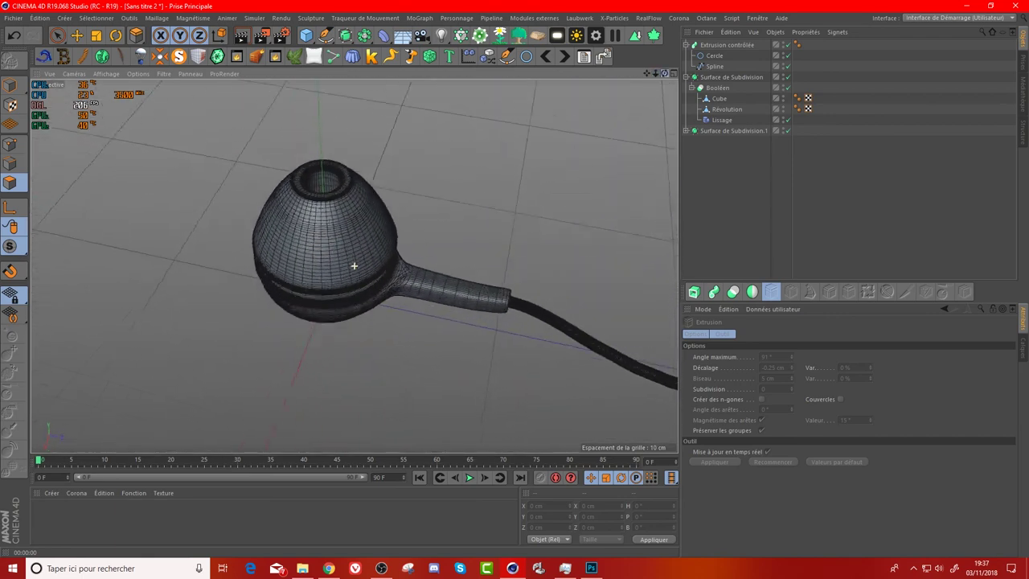
pyautogui.moveTo(661, 75); pyautogui.dragTo(648, 90)
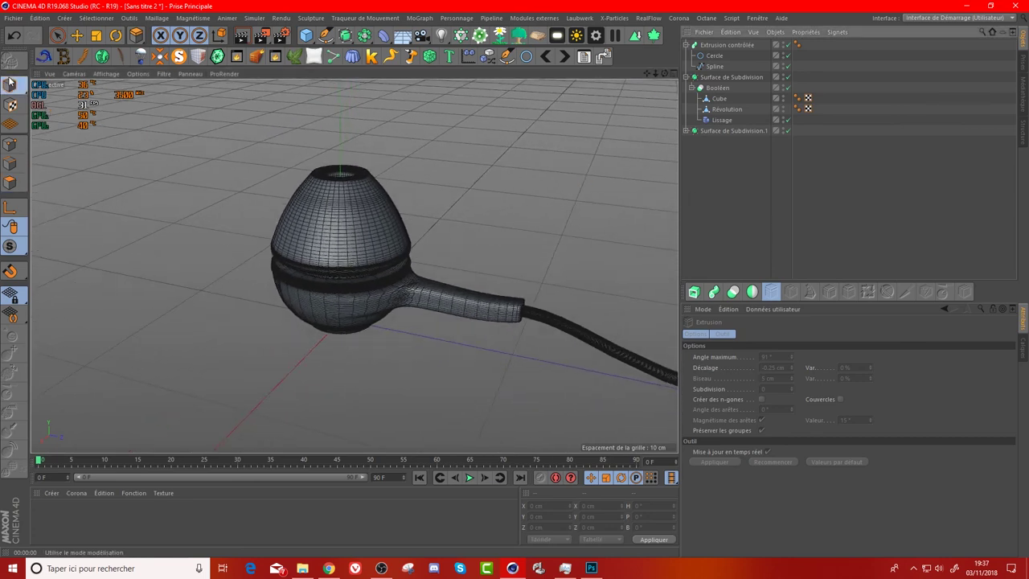
pyautogui.click(74, 40)
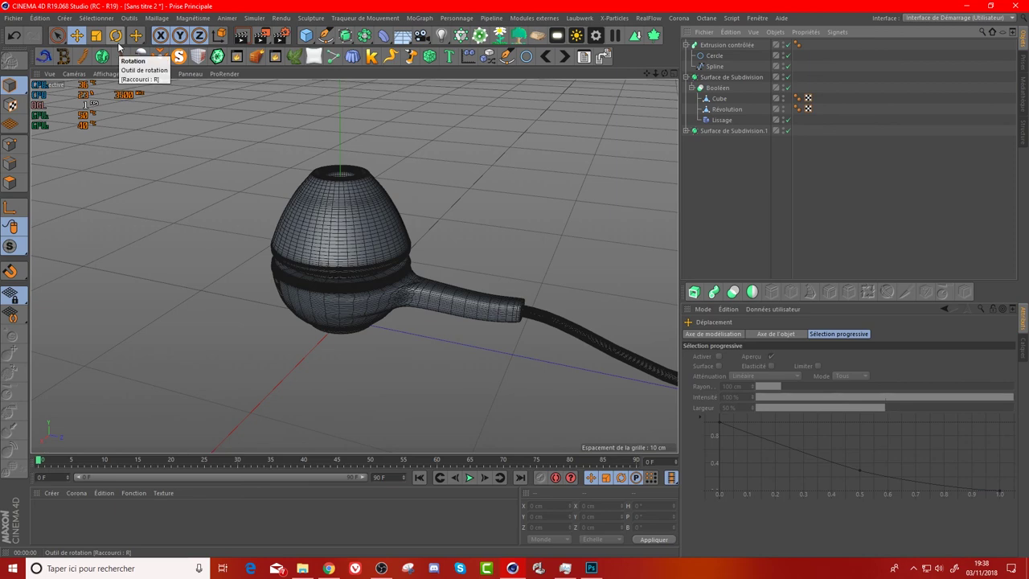
pyautogui.moveTo(664, 73); pyautogui.dragTo(353, 265)
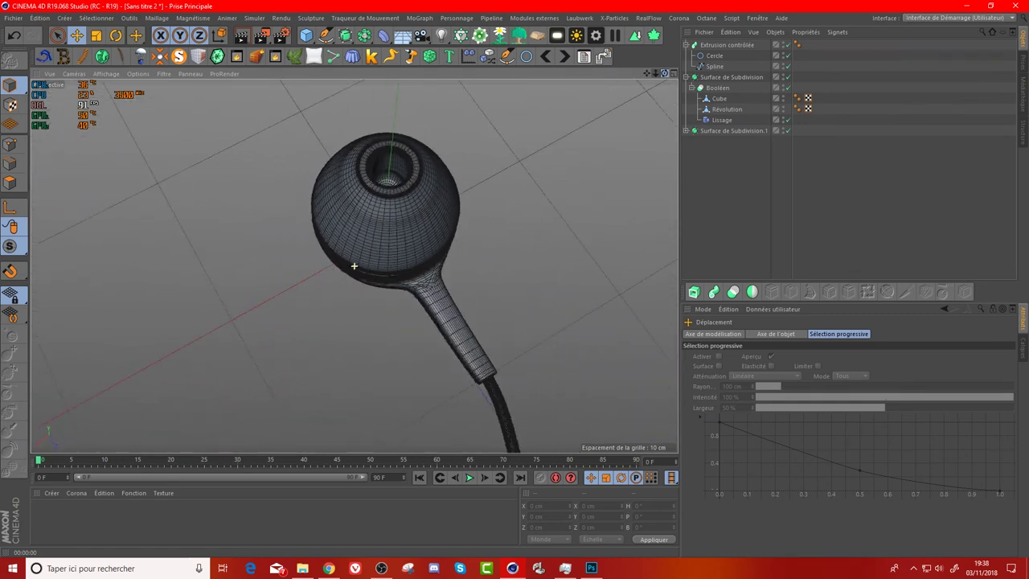
pyautogui.click(685, 76)
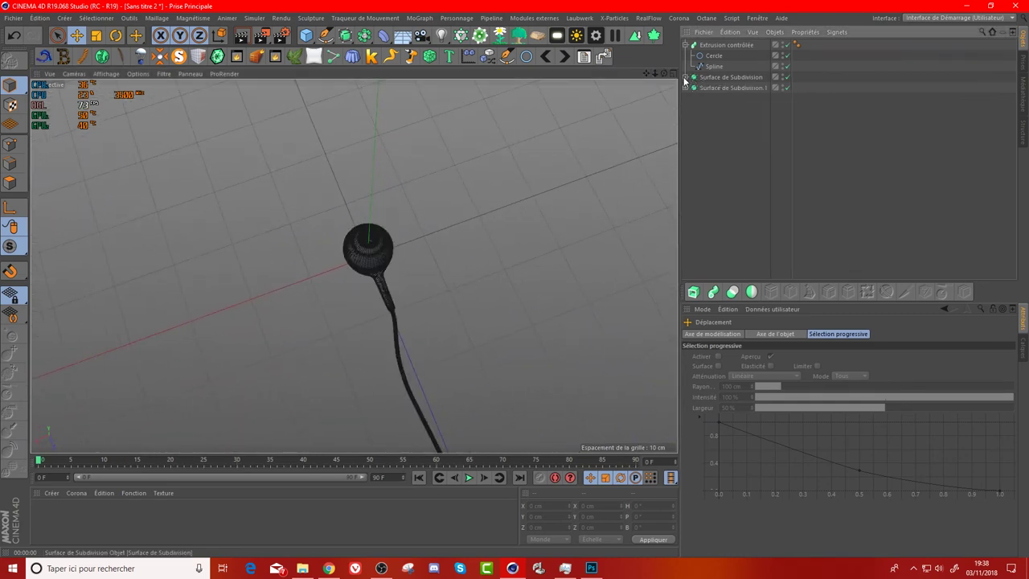
# - Group the three earbud objects under a null with Alt+G
pyautogui.click(685, 45)
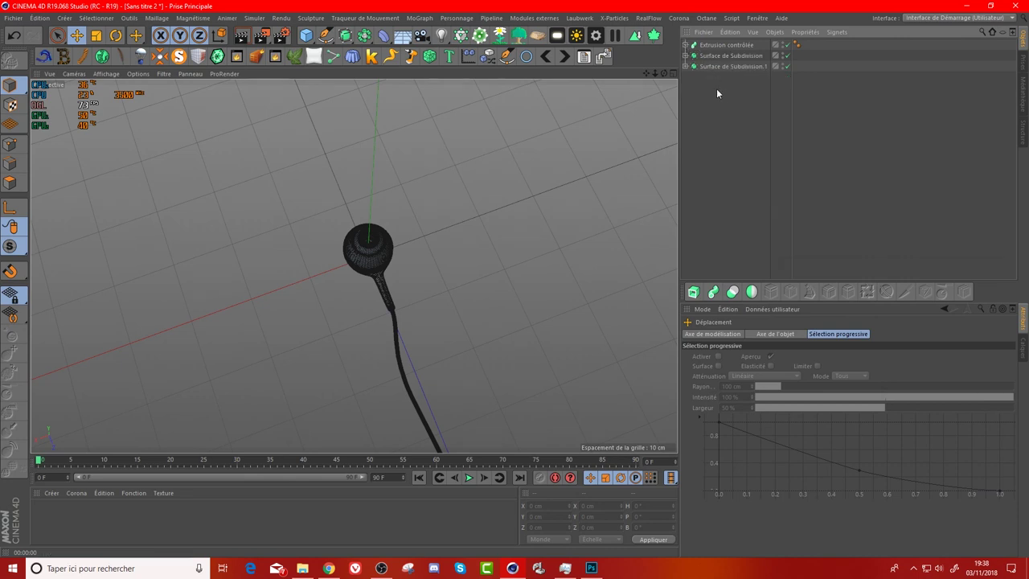
pyautogui.moveTo(706, 85); pyautogui.dragTo(724, 45)
pyautogui.hotkey('alt', 'g')
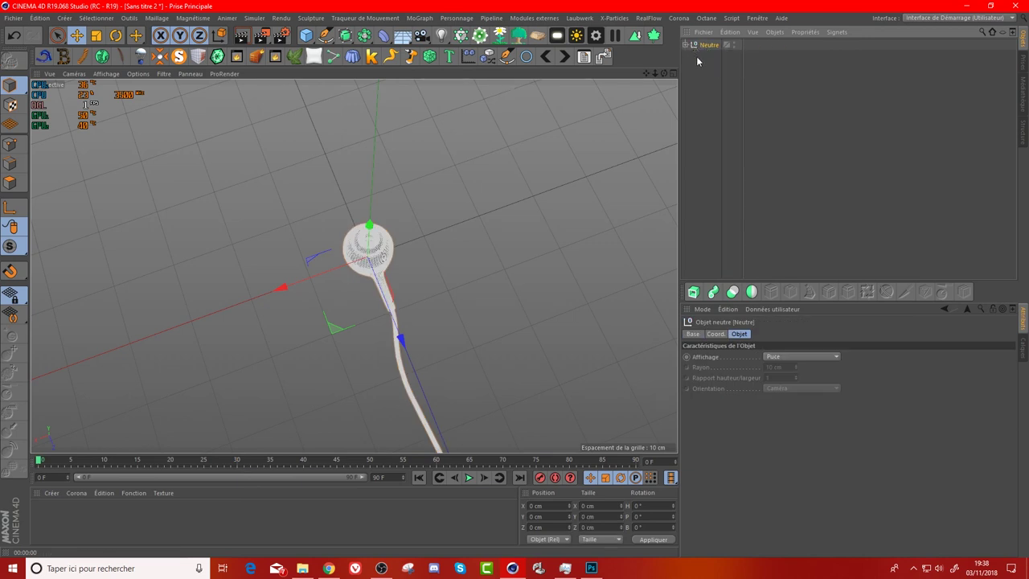
# - Duplicate the group as Neutre.1, move it to X -8.656 cm and rotate it about -22°
pyautogui.hotkey('ctrl', 'c')
pyautogui.hotkey('ctrl', 'v')
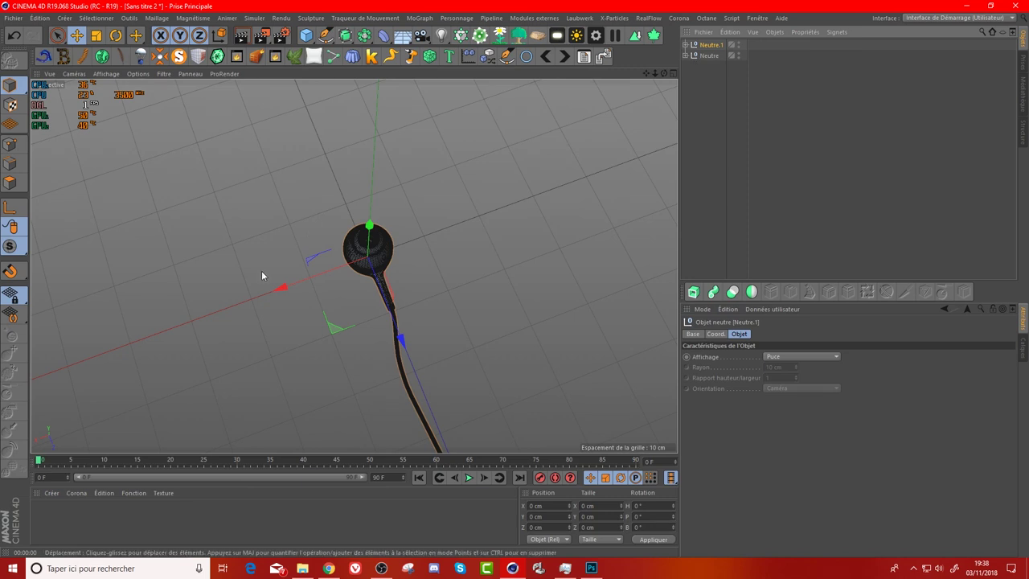
pyautogui.moveTo(281, 291); pyautogui.dragTo(333, 284)
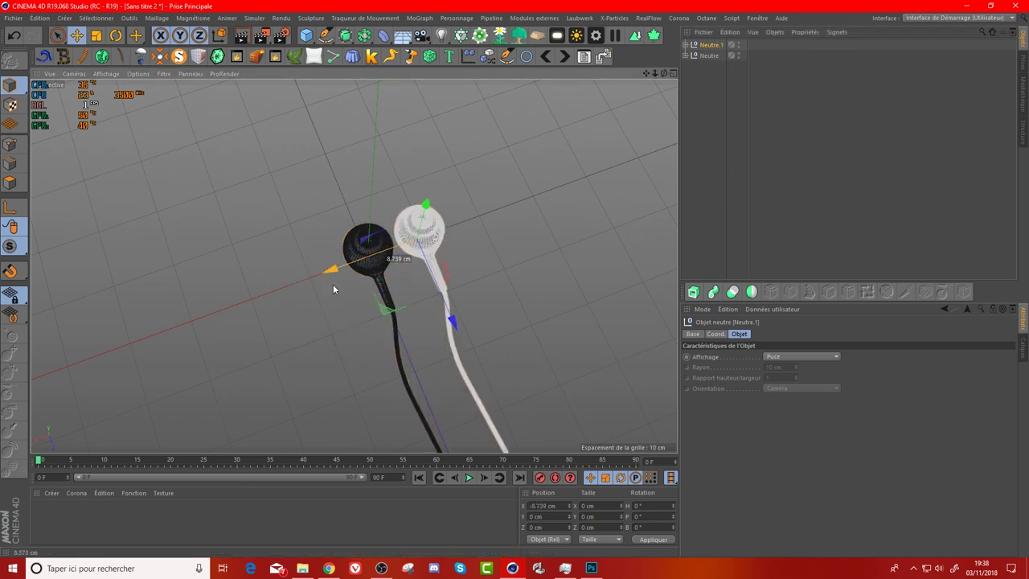
pyautogui.click(114, 37)
pyautogui.moveTo(411, 293)
pyautogui.mouseDown()
pyautogui.moveTo(423, 237)
pyautogui.moveTo(420, 261)
pyautogui.moveTo(616, 142)
pyautogui.mouseUp()
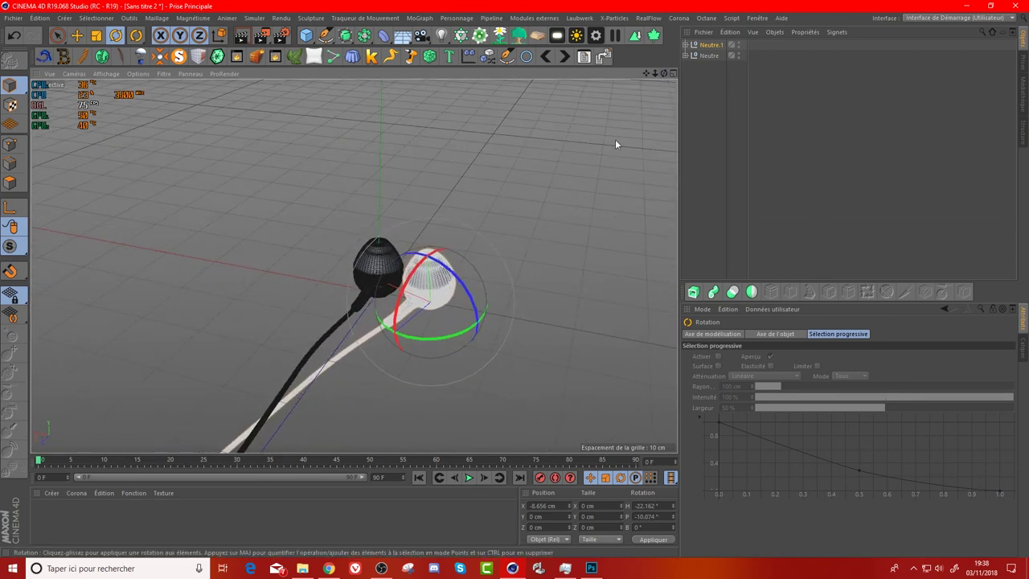
pyautogui.keyDown('alt'); pyautogui.moveTo(378, 263); pyautogui.dragTo(611, 121); pyautogui.keyUp('alt')
pyautogui.click(664, 81)
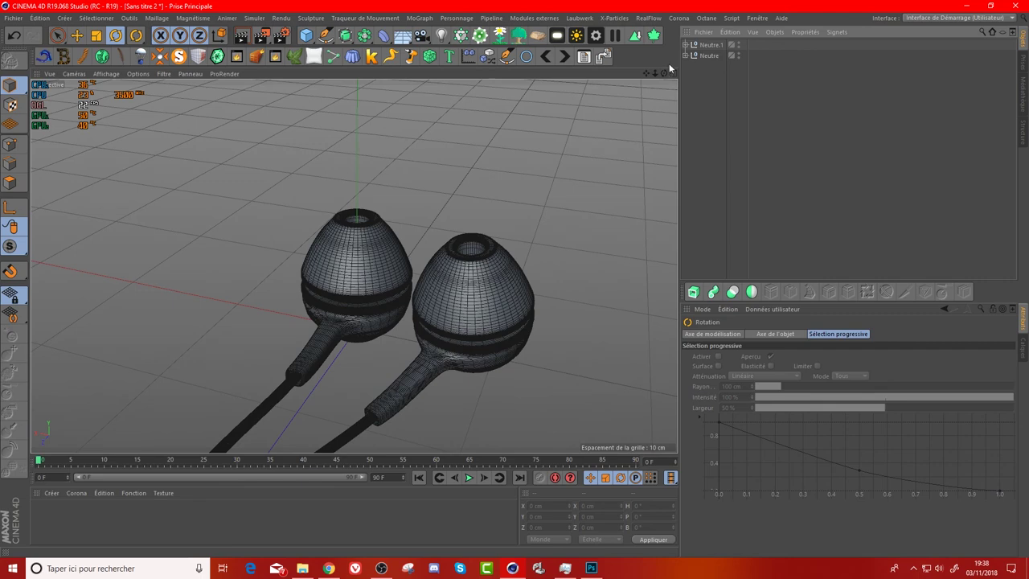
pyautogui.moveTo(665, 73); pyautogui.dragTo(356, 268)
pyautogui.scroll(3, 466, 246)
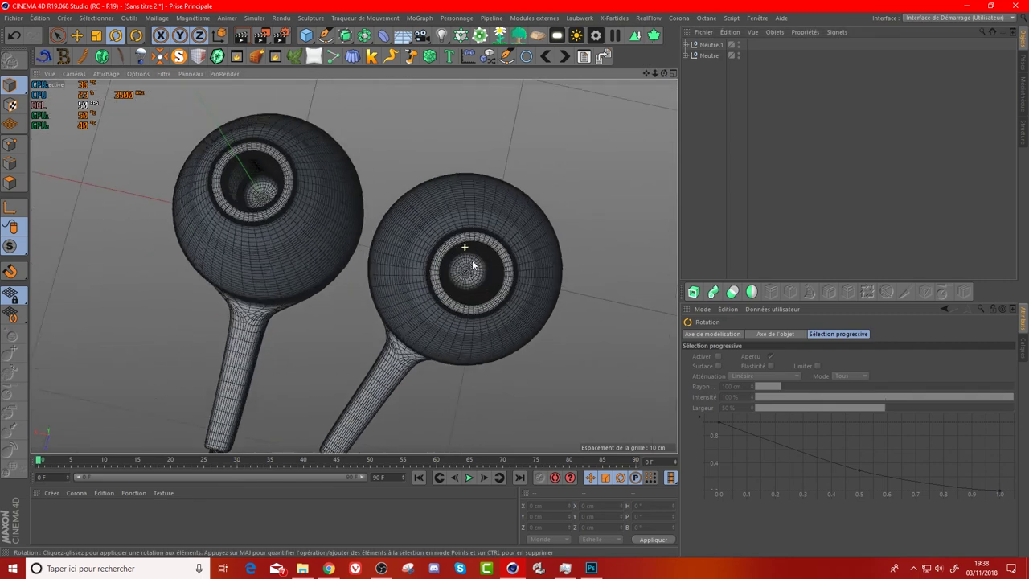
# - Expand the nested Neutre groups and select the Révolution mesh to inspect the left earbud's opening
pyautogui.scroll(3, 477, 275)
pyautogui.click(685, 56)
pyautogui.click(691, 66)
pyautogui.click(697, 88)
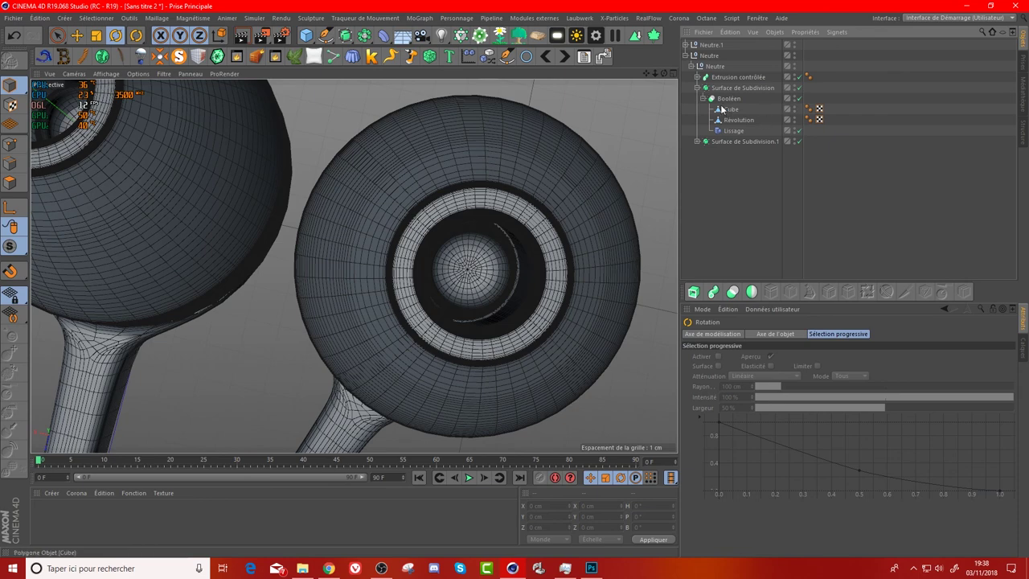
pyautogui.click(697, 88)
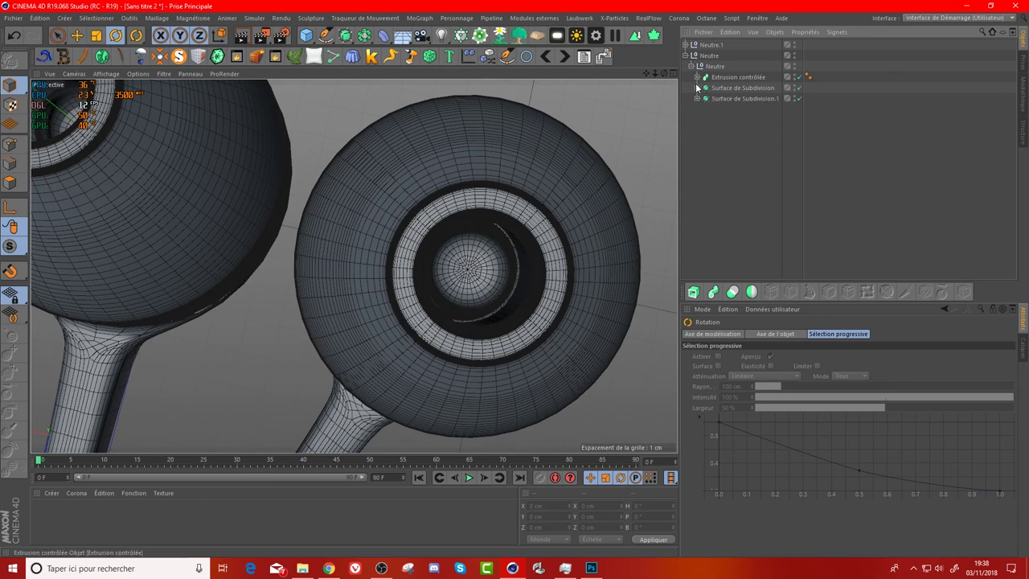
pyautogui.click(697, 88)
pyautogui.click(736, 120)
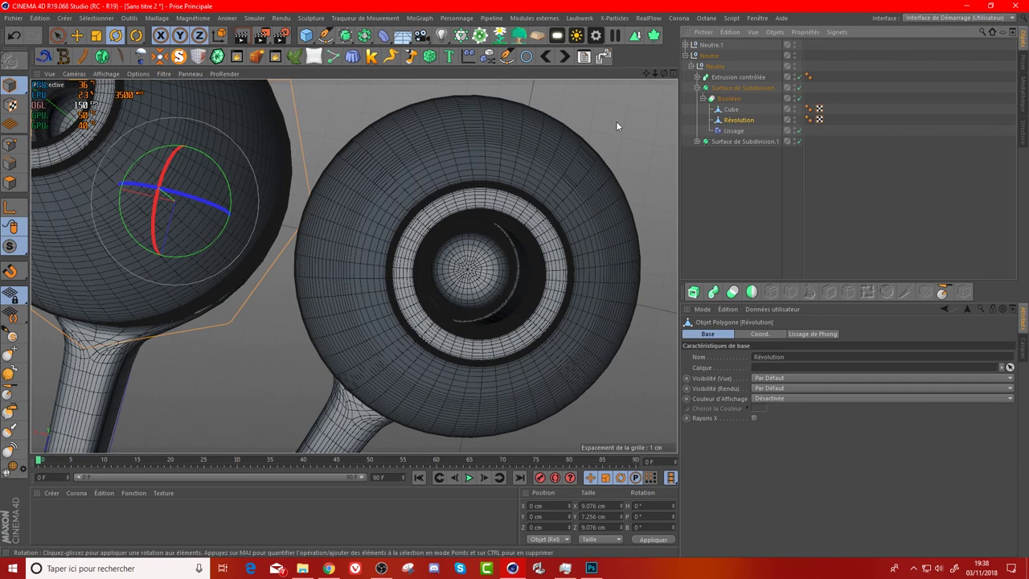
pyautogui.keyDown('alt'); pyautogui.moveTo(604, 141); pyautogui.dragTo(354, 266); pyautogui.keyUp('alt')
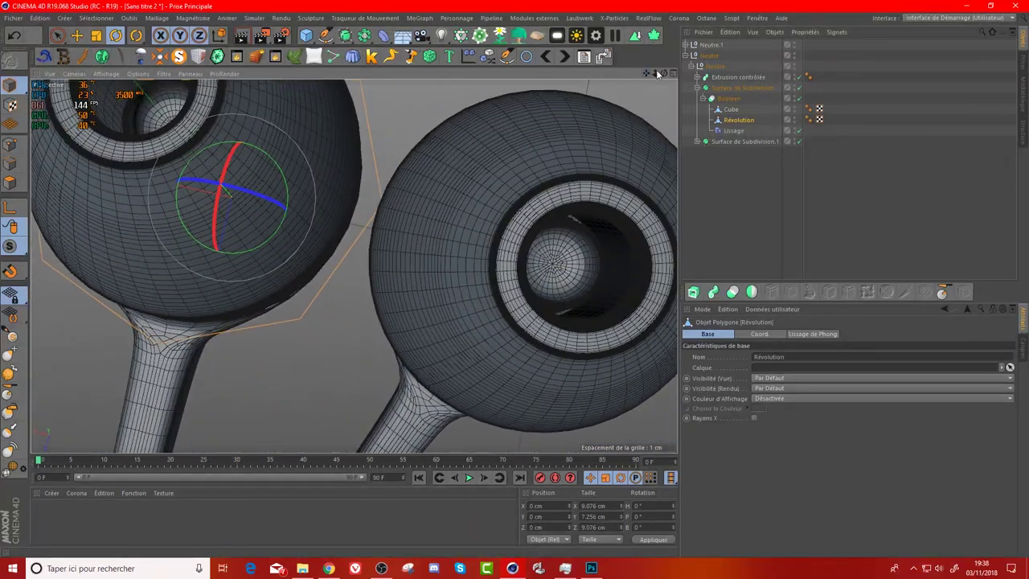